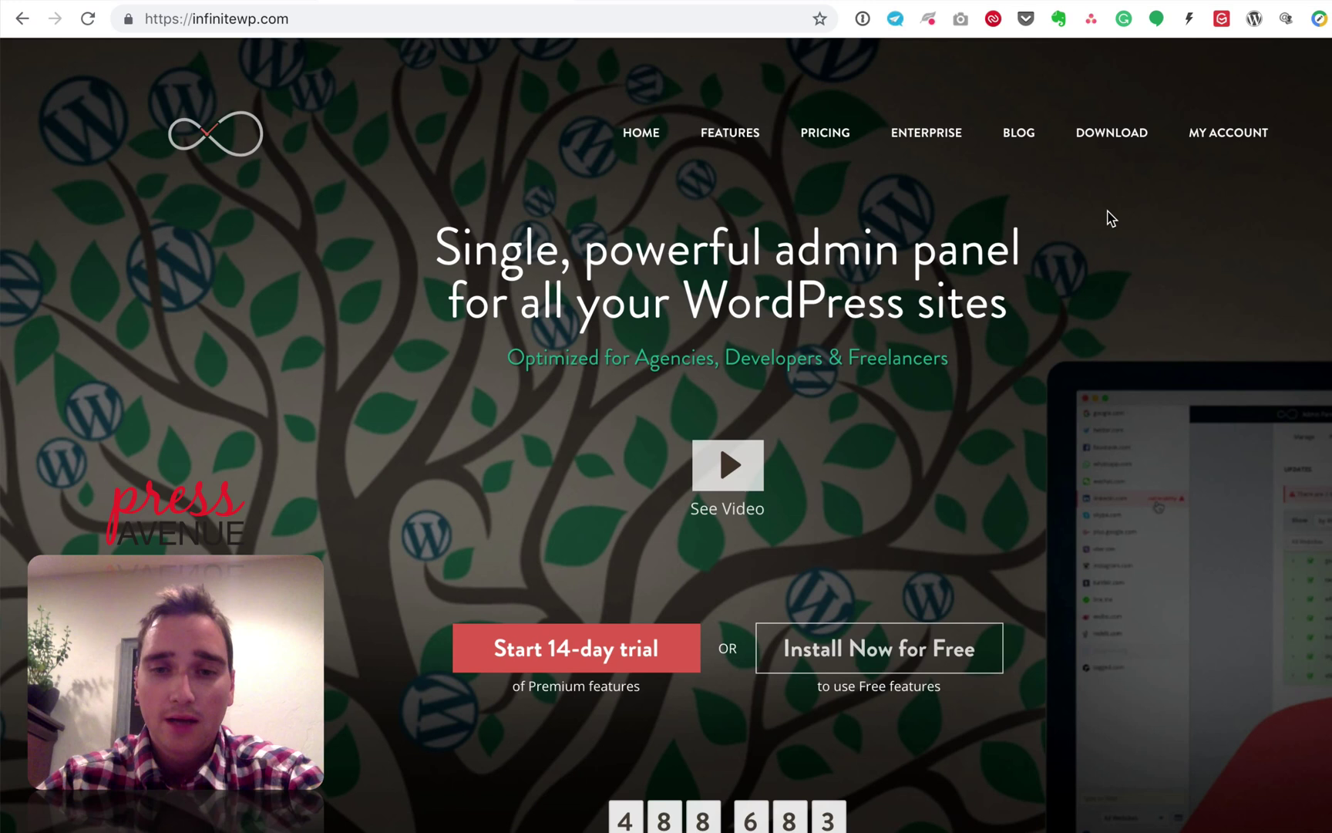
# Step: Scroll the InfiniteWP homepage down and back up to look over the free install and trial offers
pyautogui.scroll(-3, 1108, 218)
pyautogui.scroll(3, 1108, 217)
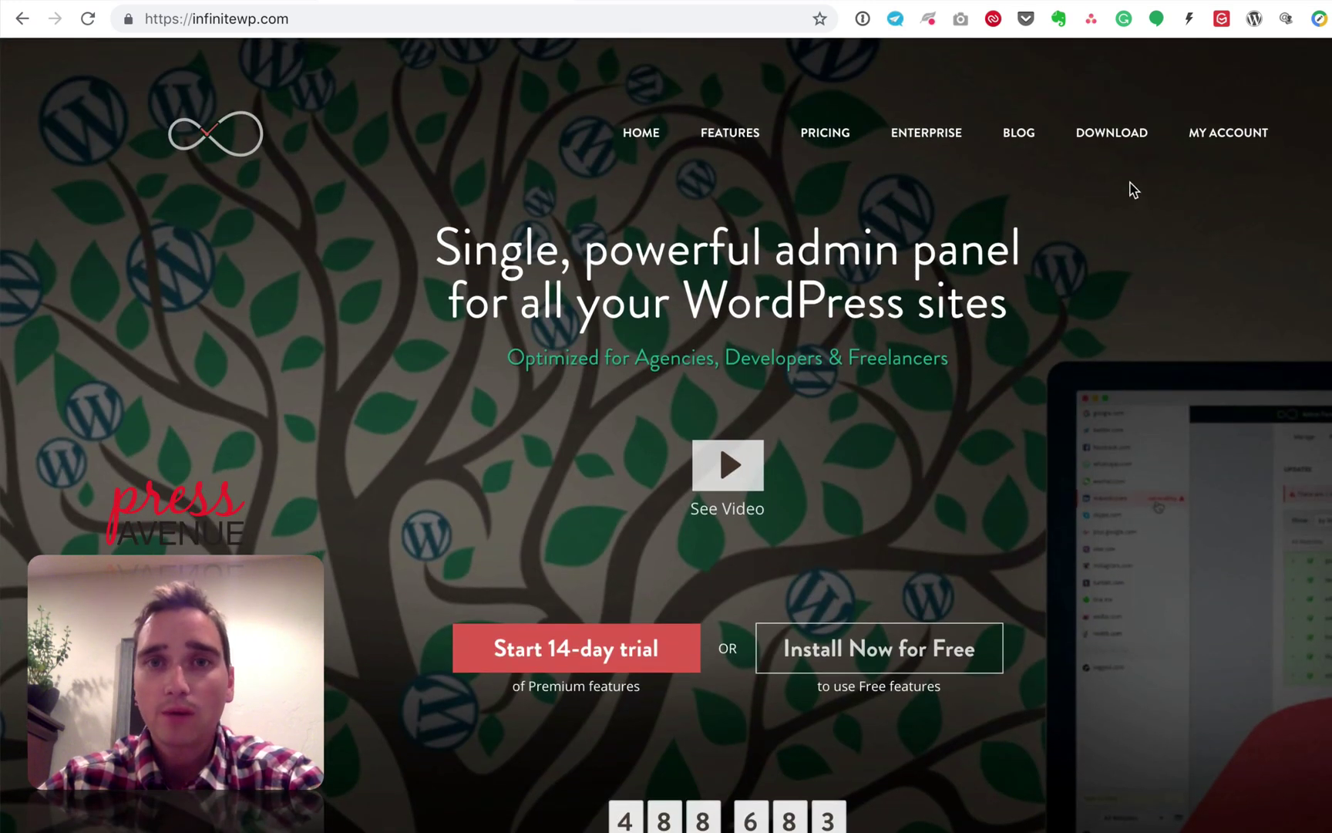
# Step: Open the Installation Options page and scroll to the server recommendations table
pyautogui.click(1108, 143)
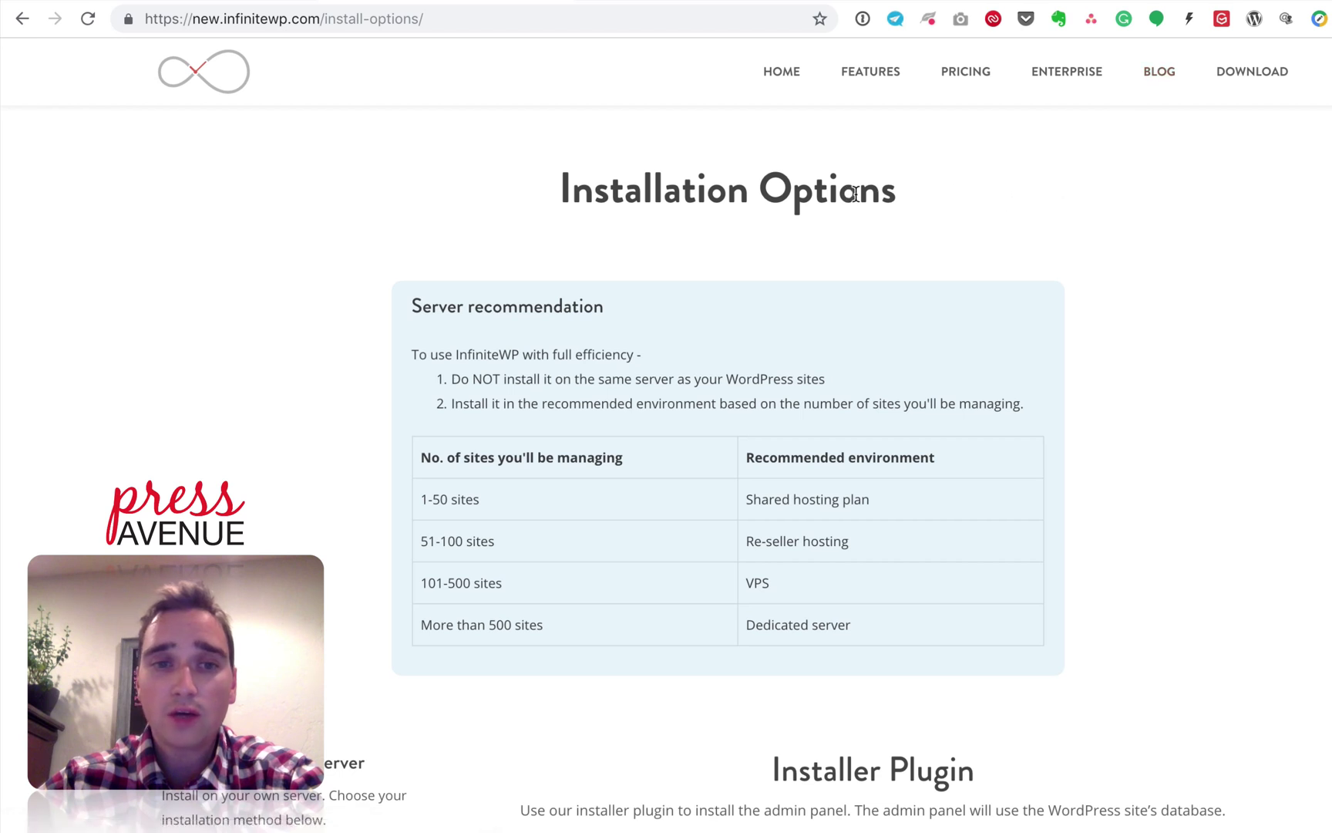
pyautogui.scroll(-1, 648, 271)
pyautogui.scroll(-1, 648, 271)
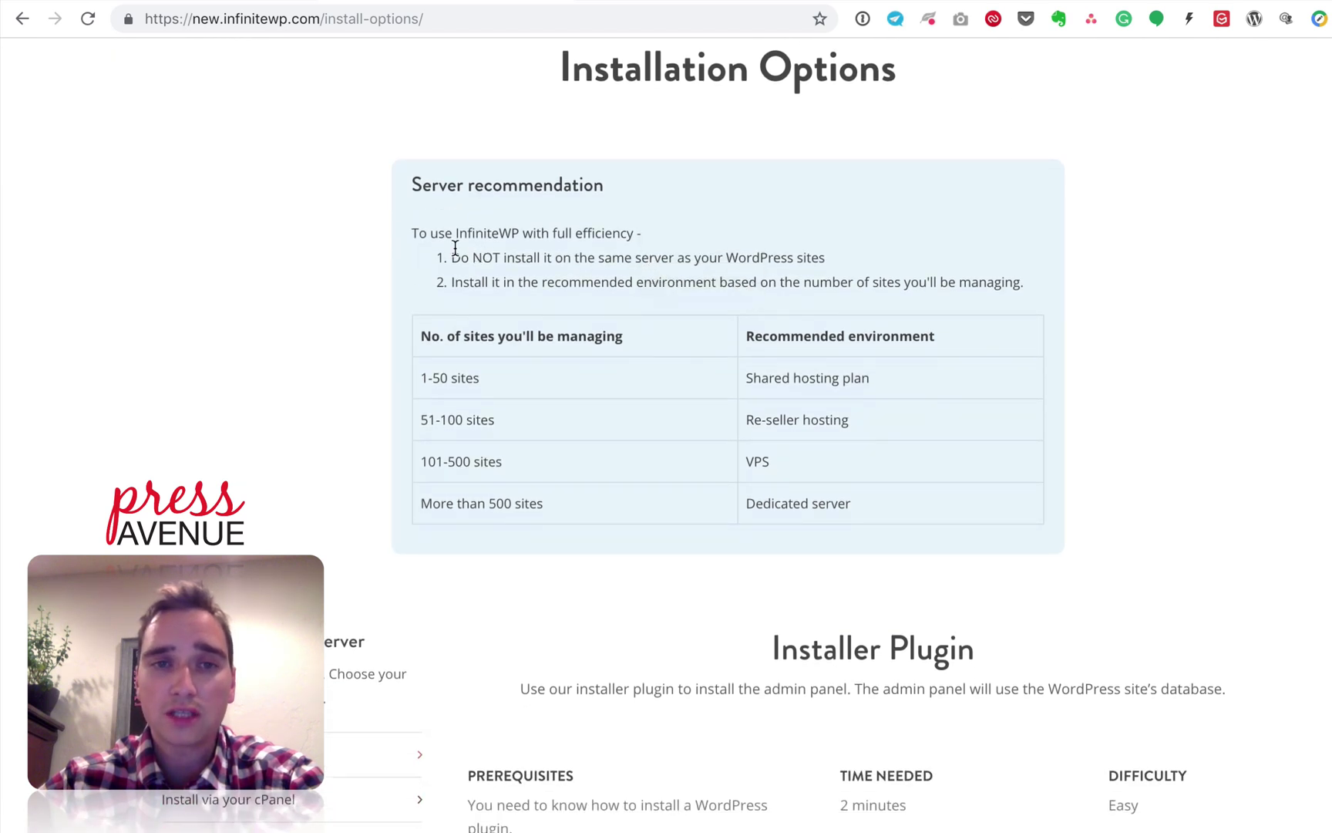
pyautogui.moveTo(419, 233); pyautogui.dragTo(623, 275)
pyautogui.click(623, 275)
# Step: Point out the 1-50 sites Shared hosting and 51-100 sites Re-seller hosting recommendations
pyautogui.moveTo(417, 378); pyautogui.dragTo(494, 386)
pyautogui.click(532, 390)
pyautogui.moveTo(750, 375); pyautogui.dragTo(886, 386)
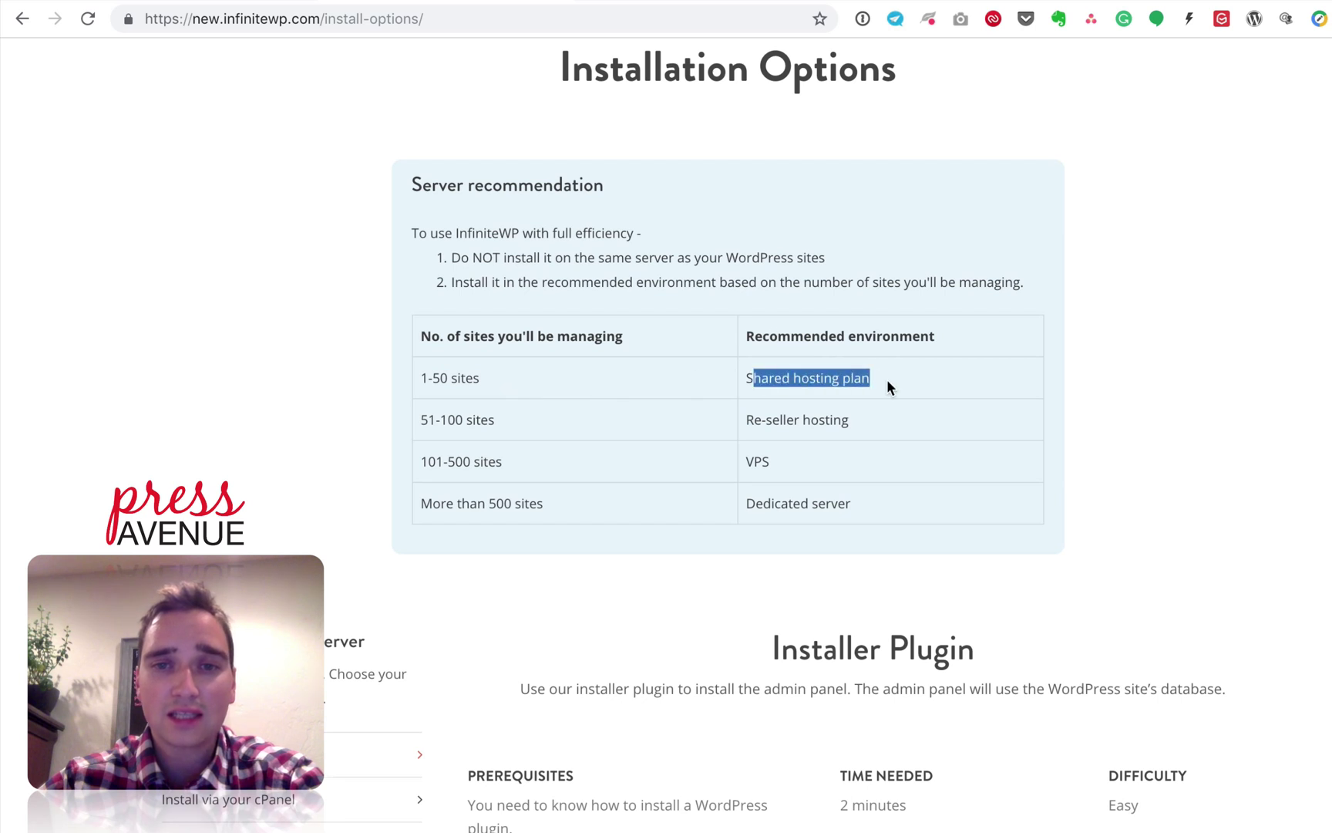
pyautogui.click(879, 381)
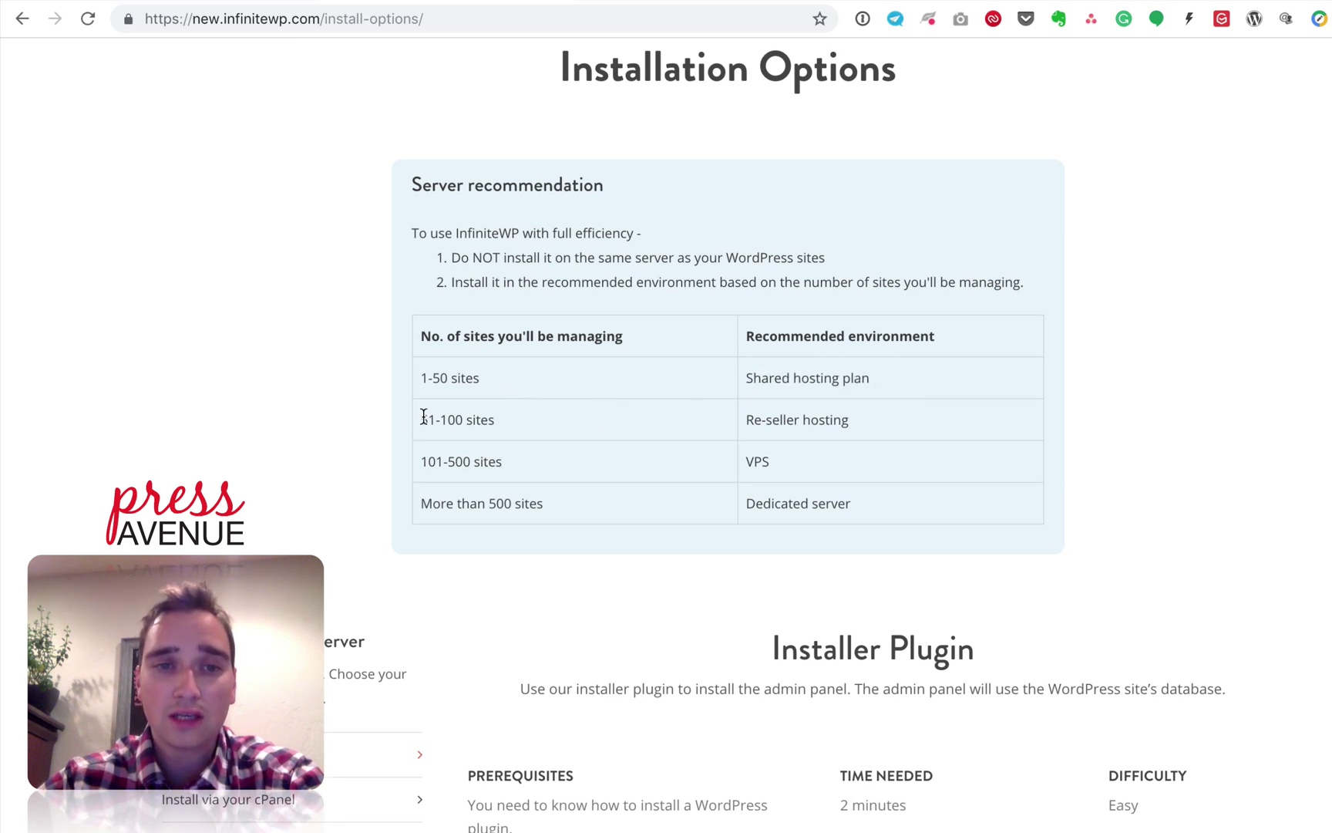
pyautogui.moveTo(421, 416); pyautogui.dragTo(501, 423)
pyautogui.moveTo(740, 420); pyautogui.dragTo(847, 419)
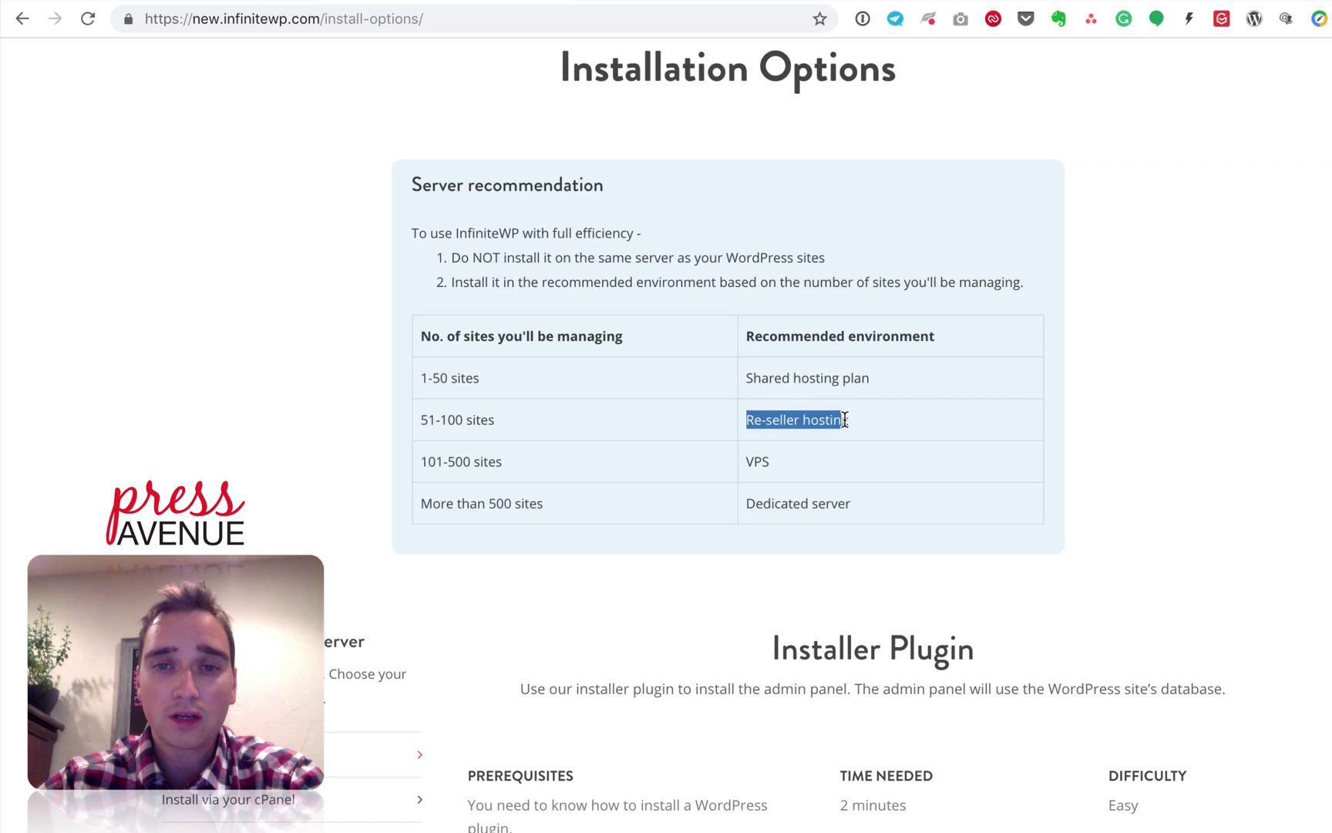
pyautogui.click(845, 419)
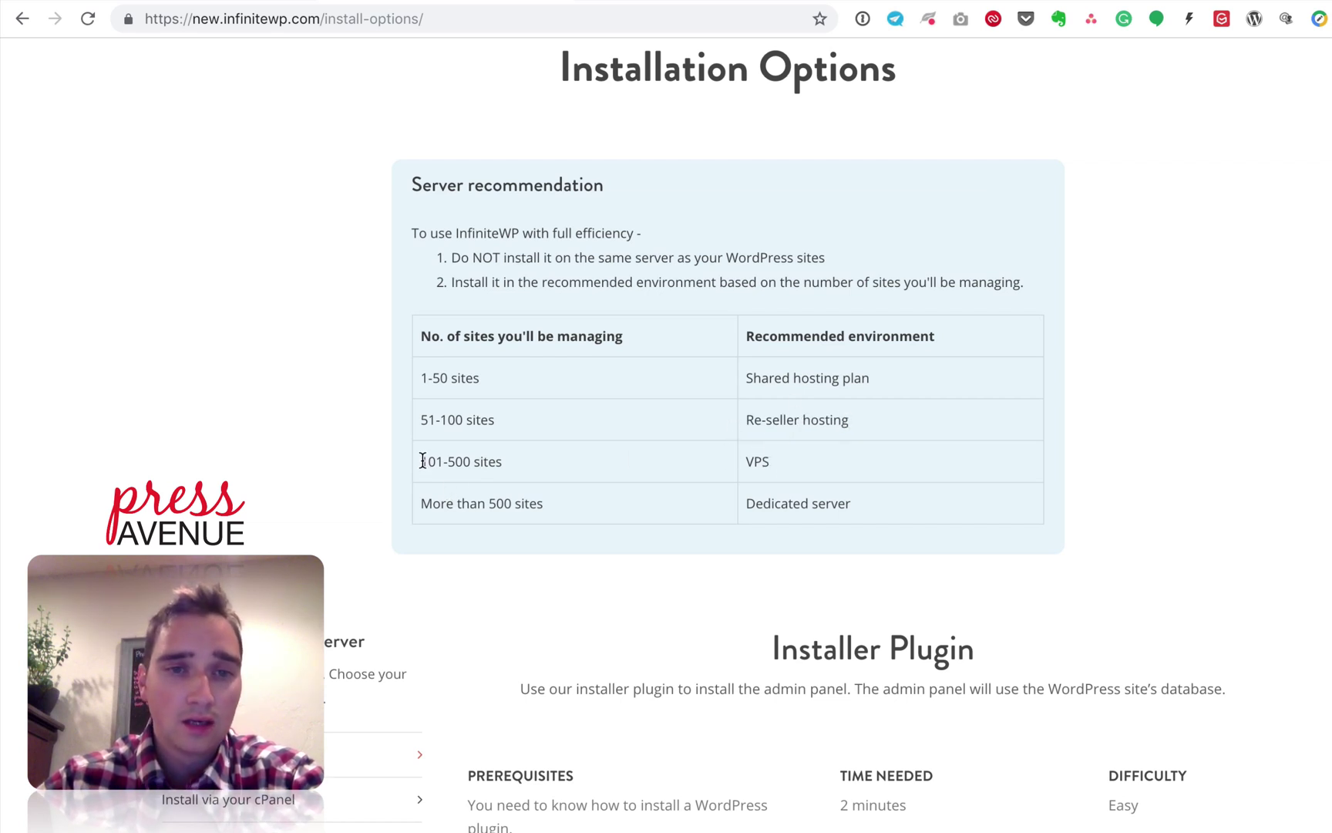
# Step: Point out VPS for 101-500 sites and Dedicated server for over 500 sites
pyautogui.moveTo(422, 461); pyautogui.dragTo(621, 461)
pyautogui.moveTo(766, 461); pyautogui.dragTo(799, 463)
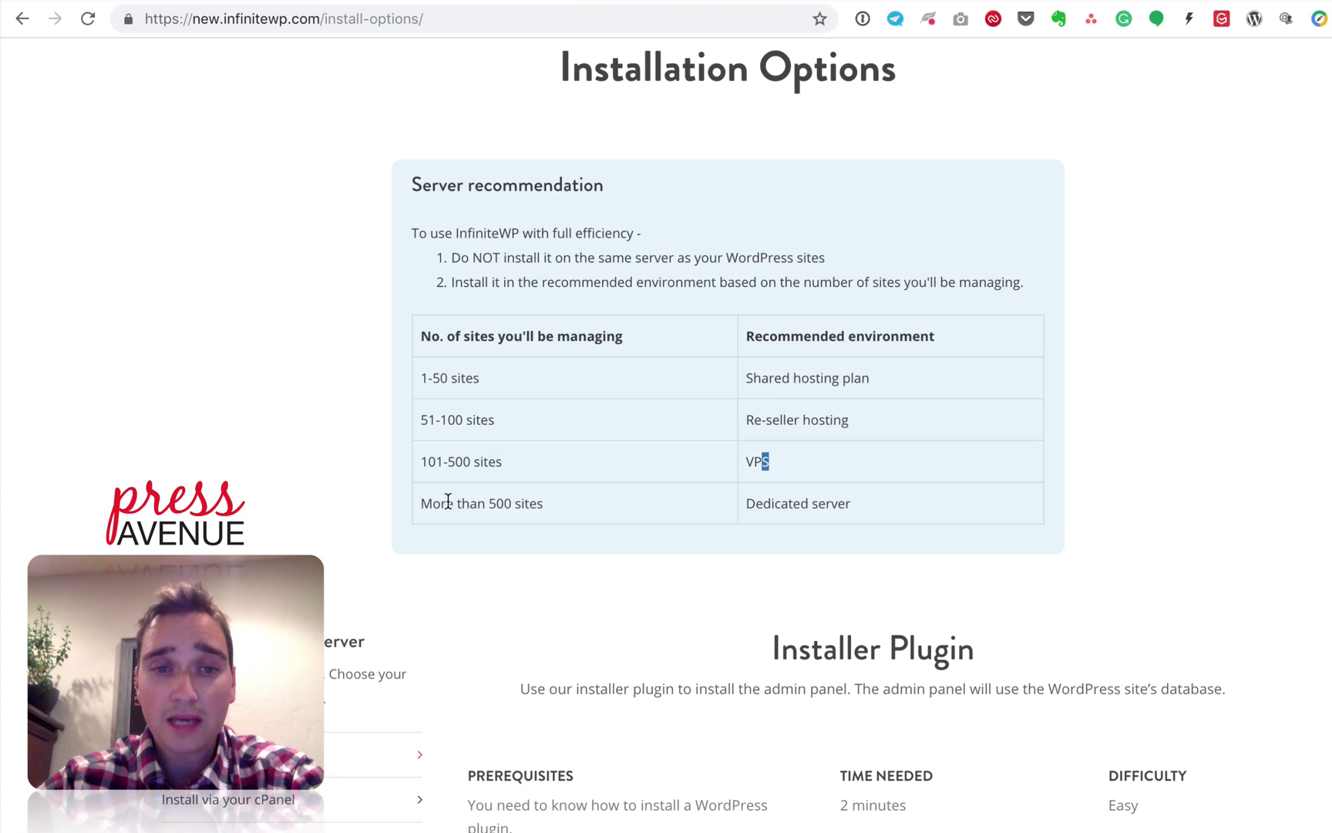
pyautogui.moveTo(448, 502); pyautogui.dragTo(536, 504)
pyautogui.moveTo(745, 502); pyautogui.dragTo(839, 502)
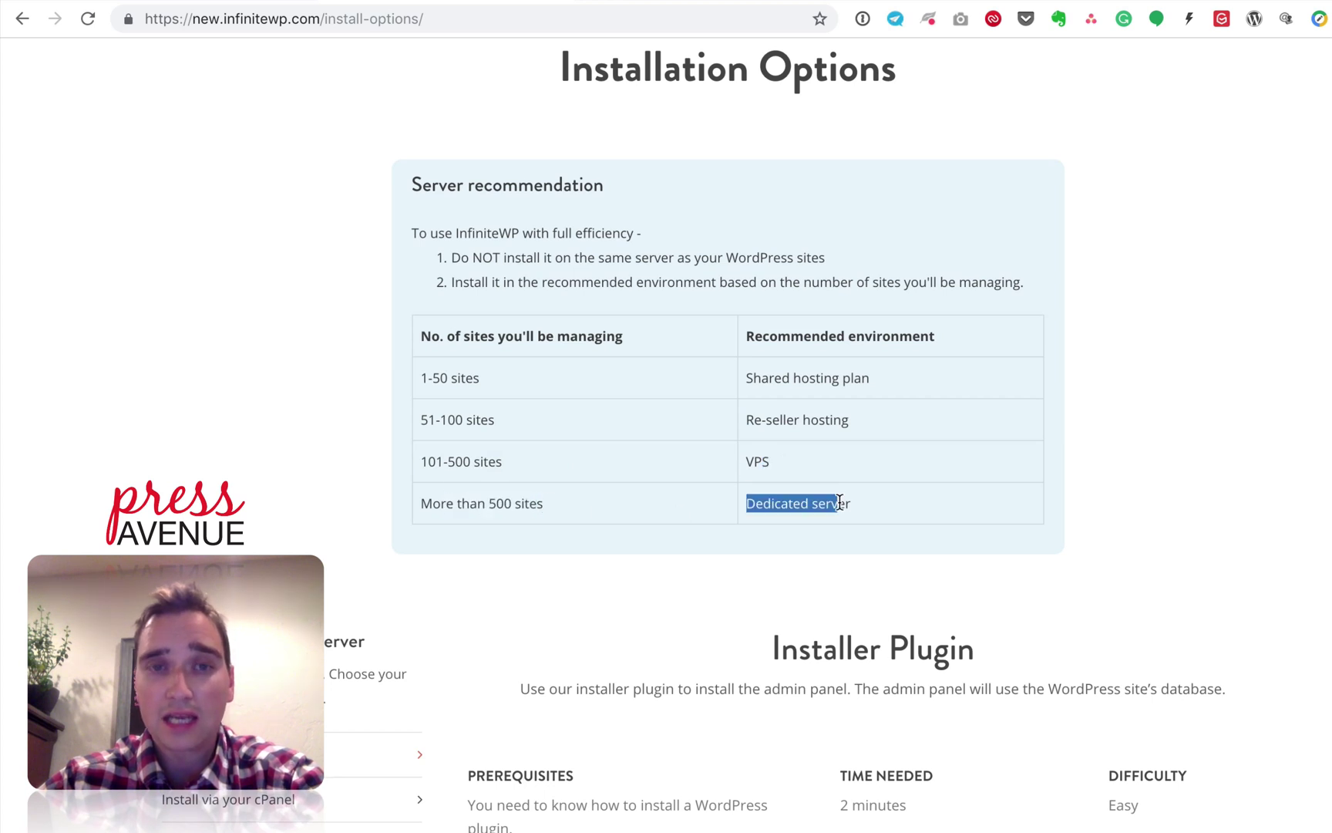
pyautogui.click(837, 499)
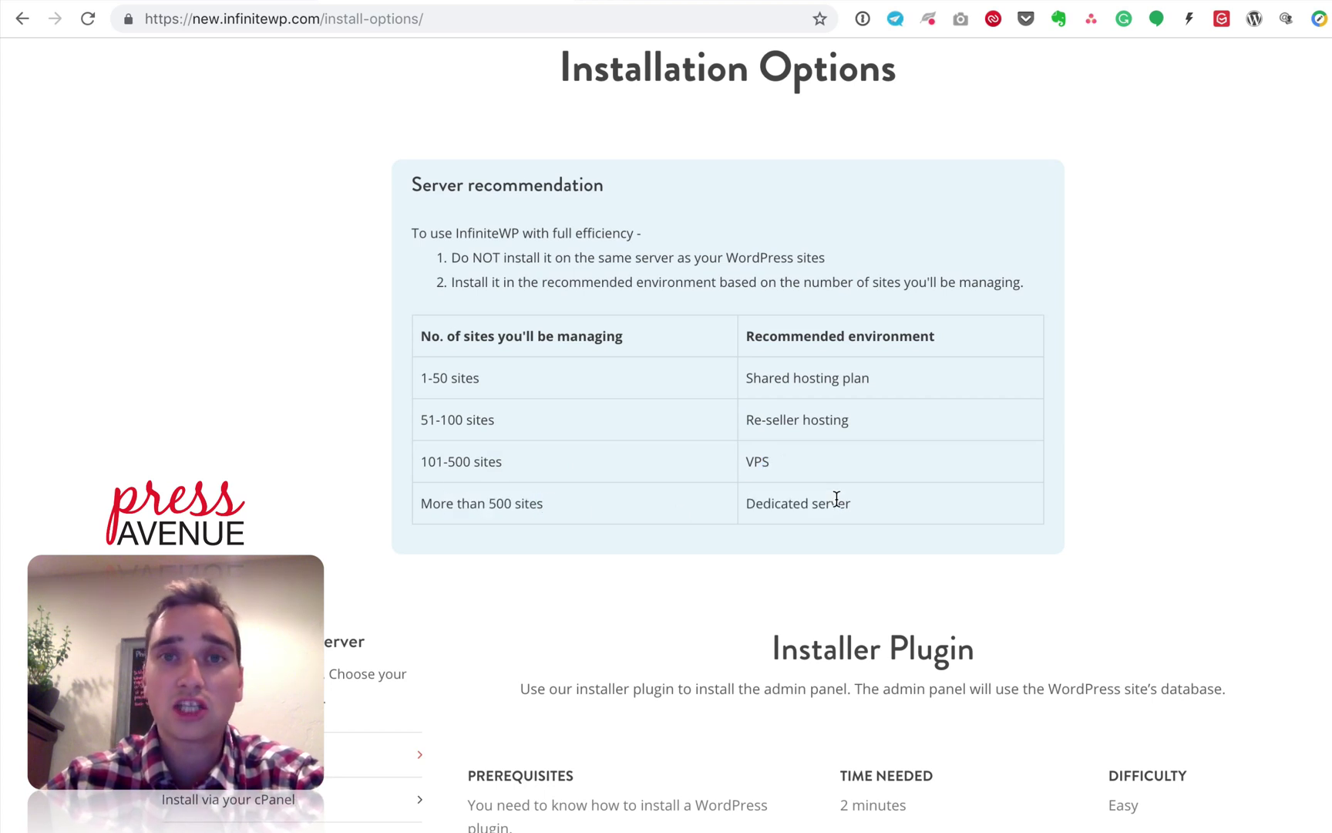
pyautogui.scroll(-5, 934, 461)
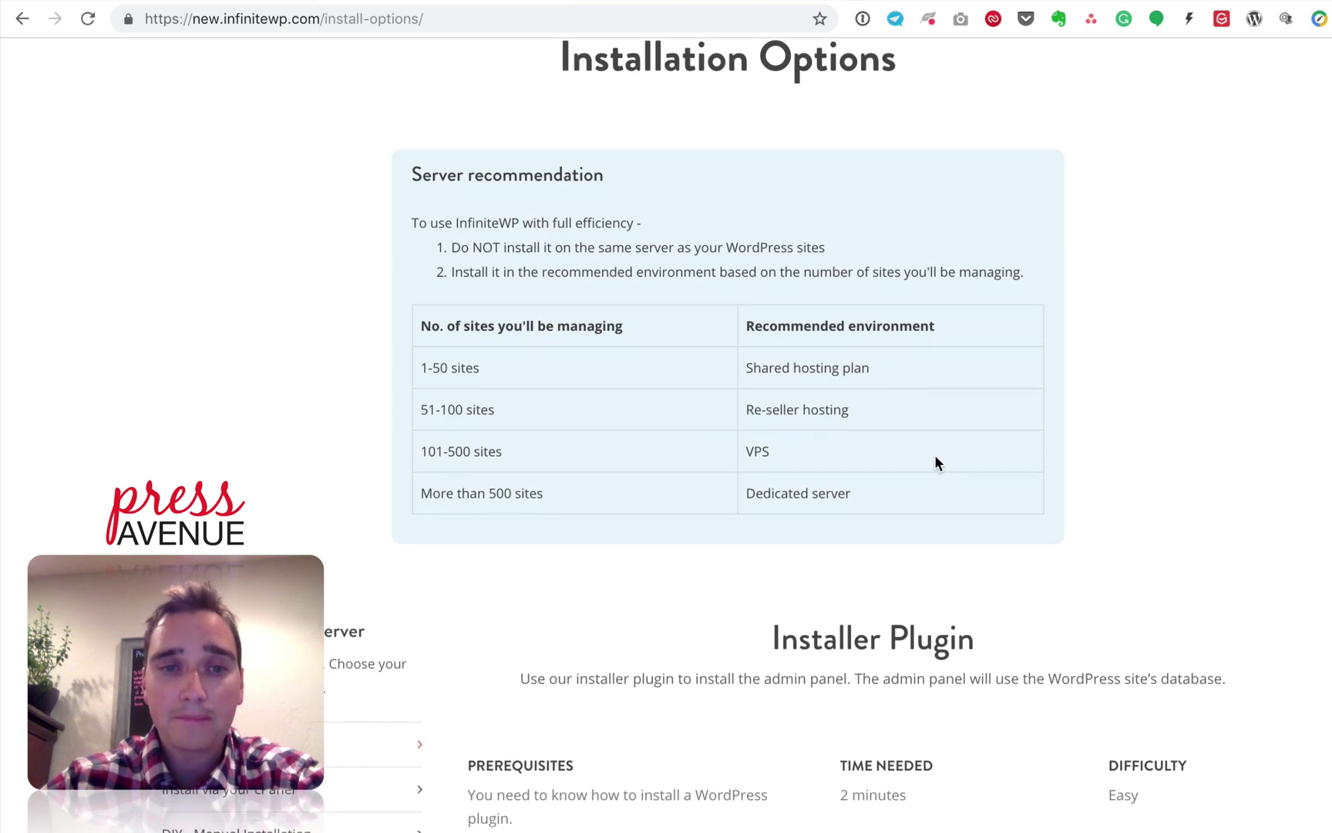
# Step: Read the Installer Plugin prerequisite text about installing plugins
pyautogui.scroll(-5, 935, 458)
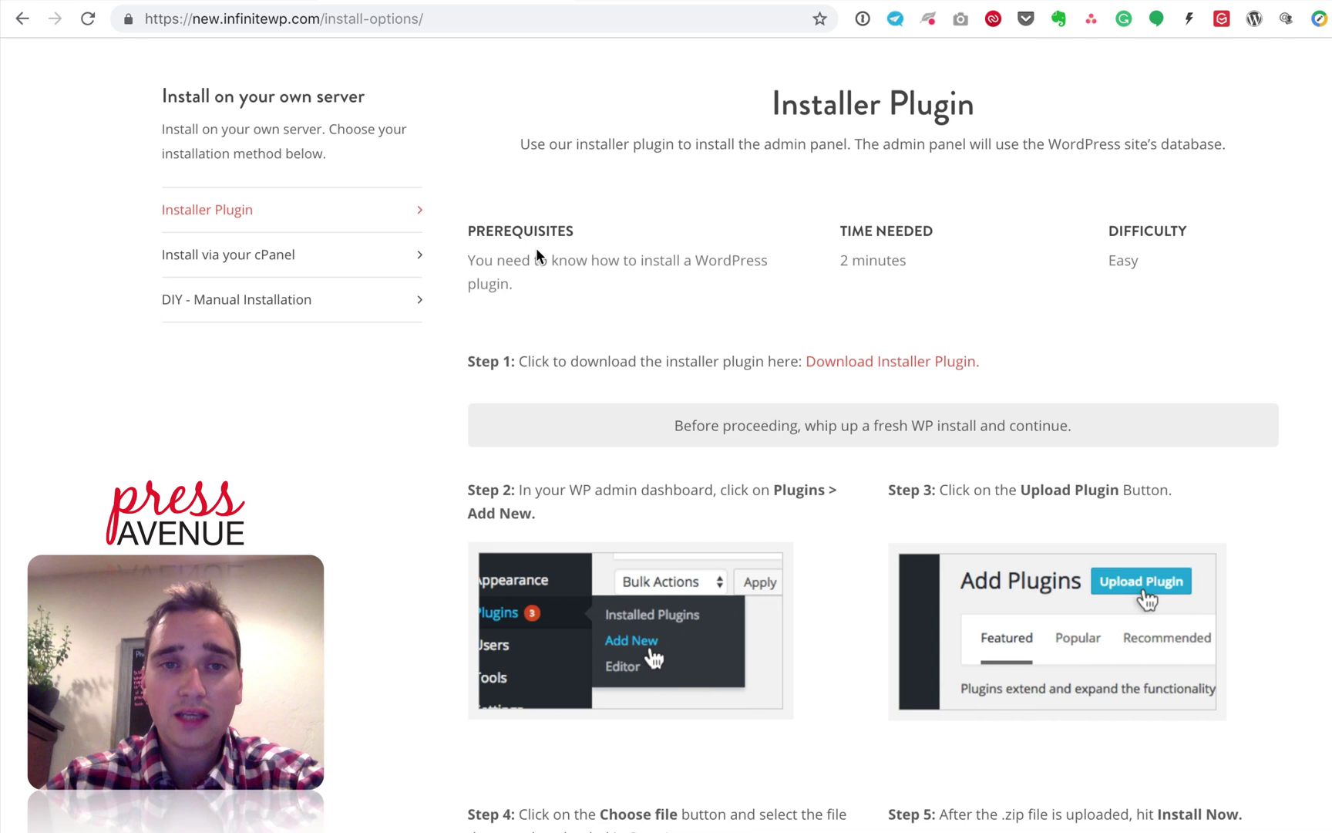
pyautogui.moveTo(497, 260); pyautogui.dragTo(750, 272)
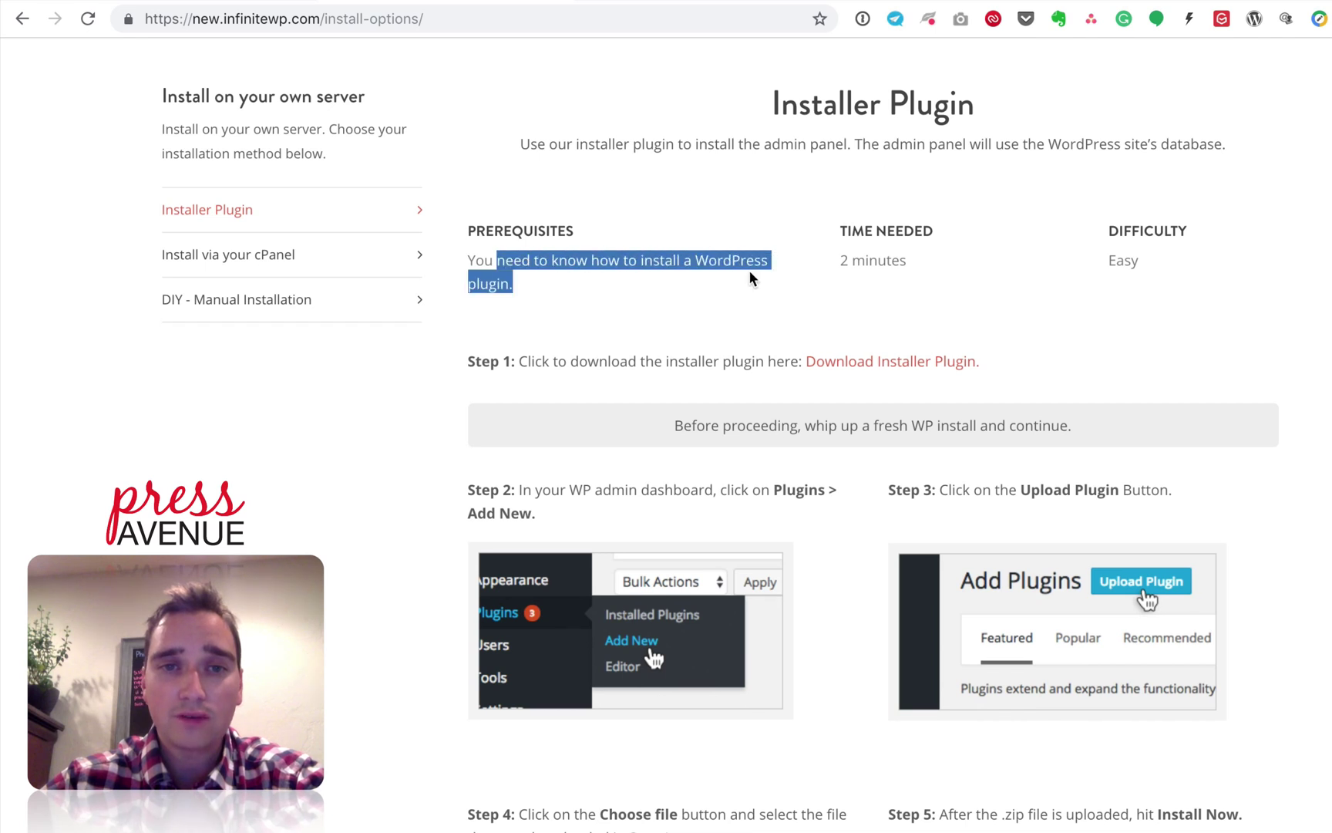
pyautogui.click(749, 272)
pyautogui.moveTo(657, 260); pyautogui.dragTo(725, 277)
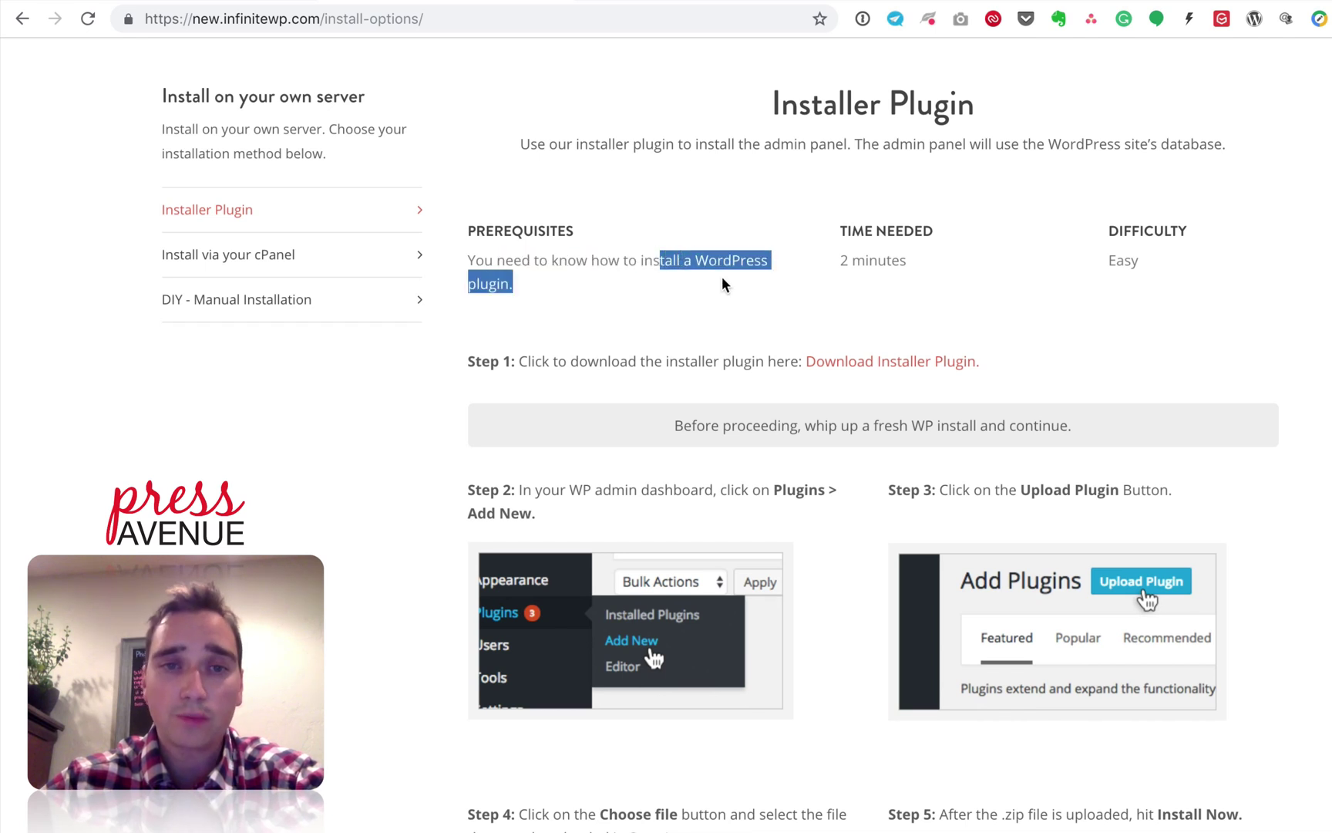
pyautogui.click(723, 279)
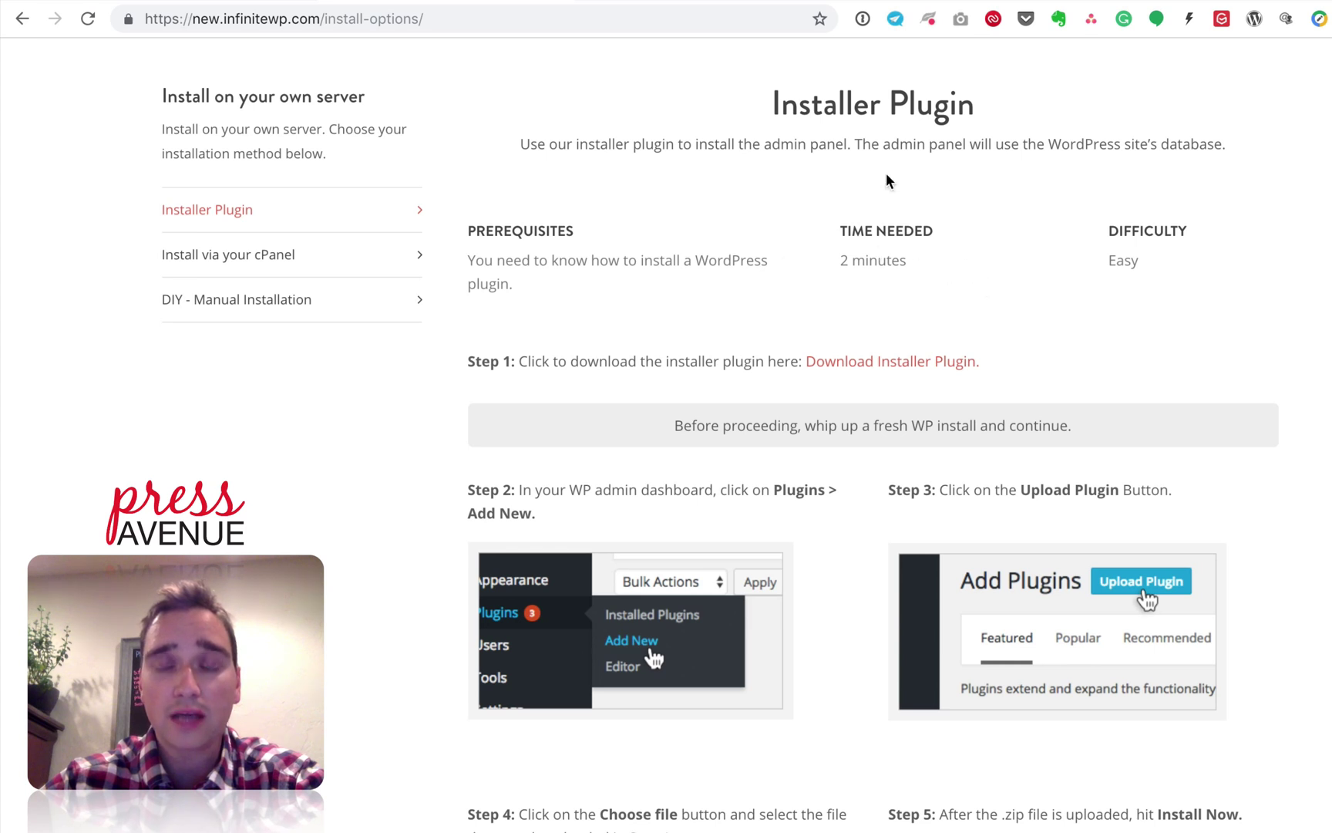
# Step: Note the 2 minutes time-needed estimate and the difficulty level
pyautogui.moveTo(845, 227); pyautogui.dragTo(948, 232)
pyautogui.click(862, 259)
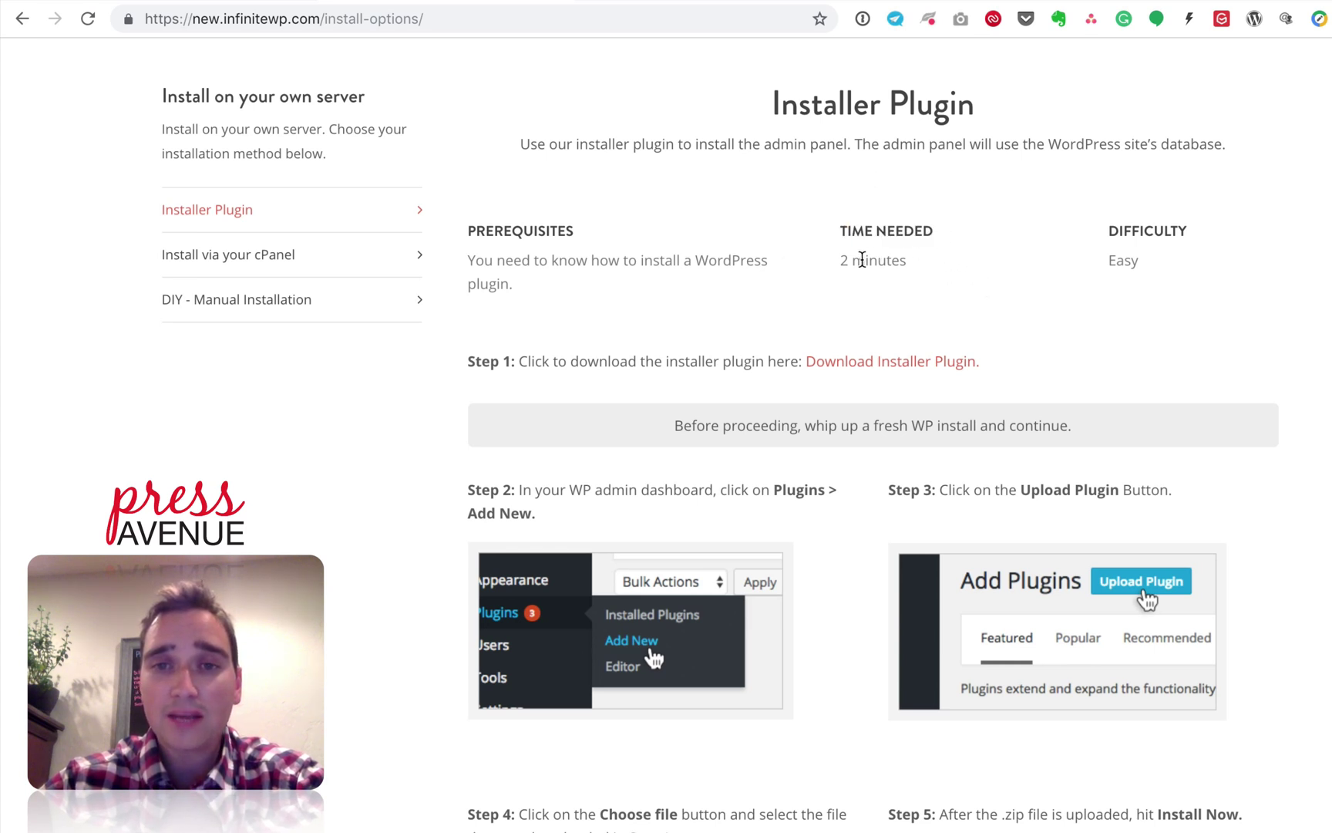
pyautogui.moveTo(844, 261); pyautogui.dragTo(910, 260)
pyautogui.click(962, 262)
pyautogui.moveTo(1123, 220); pyautogui.dragTo(1149, 280)
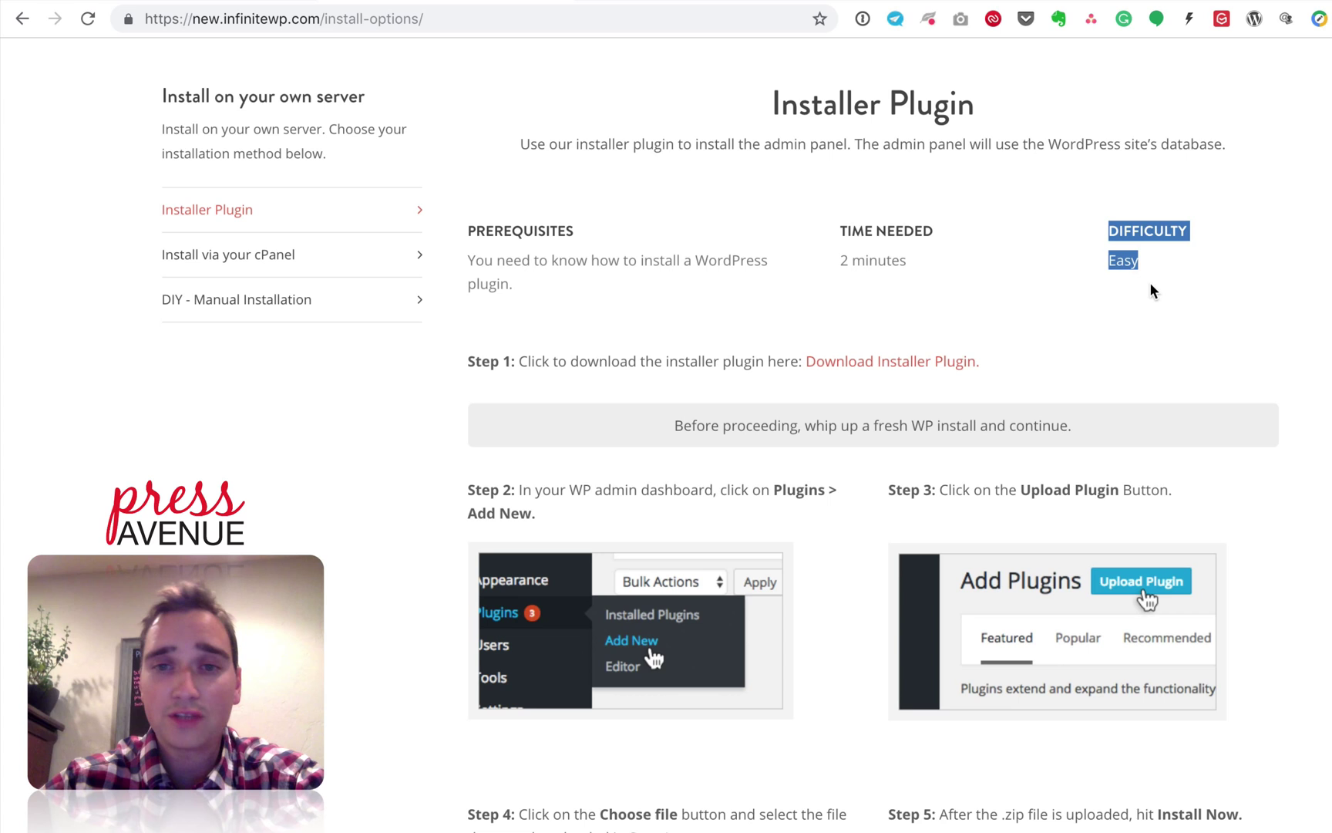
pyautogui.click(1149, 281)
# Step: Review the installer steps and download the installer plugin zip from Step 1
pyautogui.scroll(-2, 898, 312)
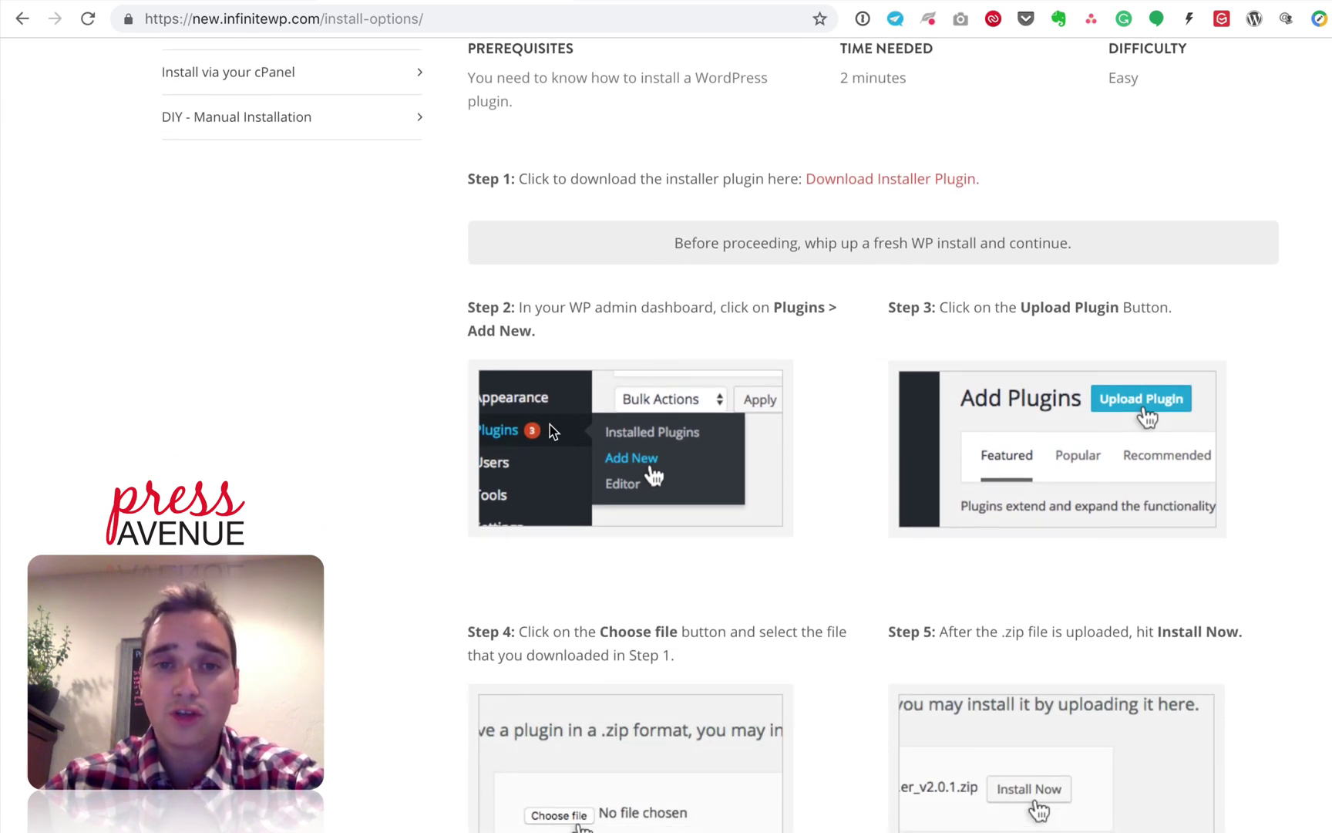
pyautogui.scroll(-5, 732, 440)
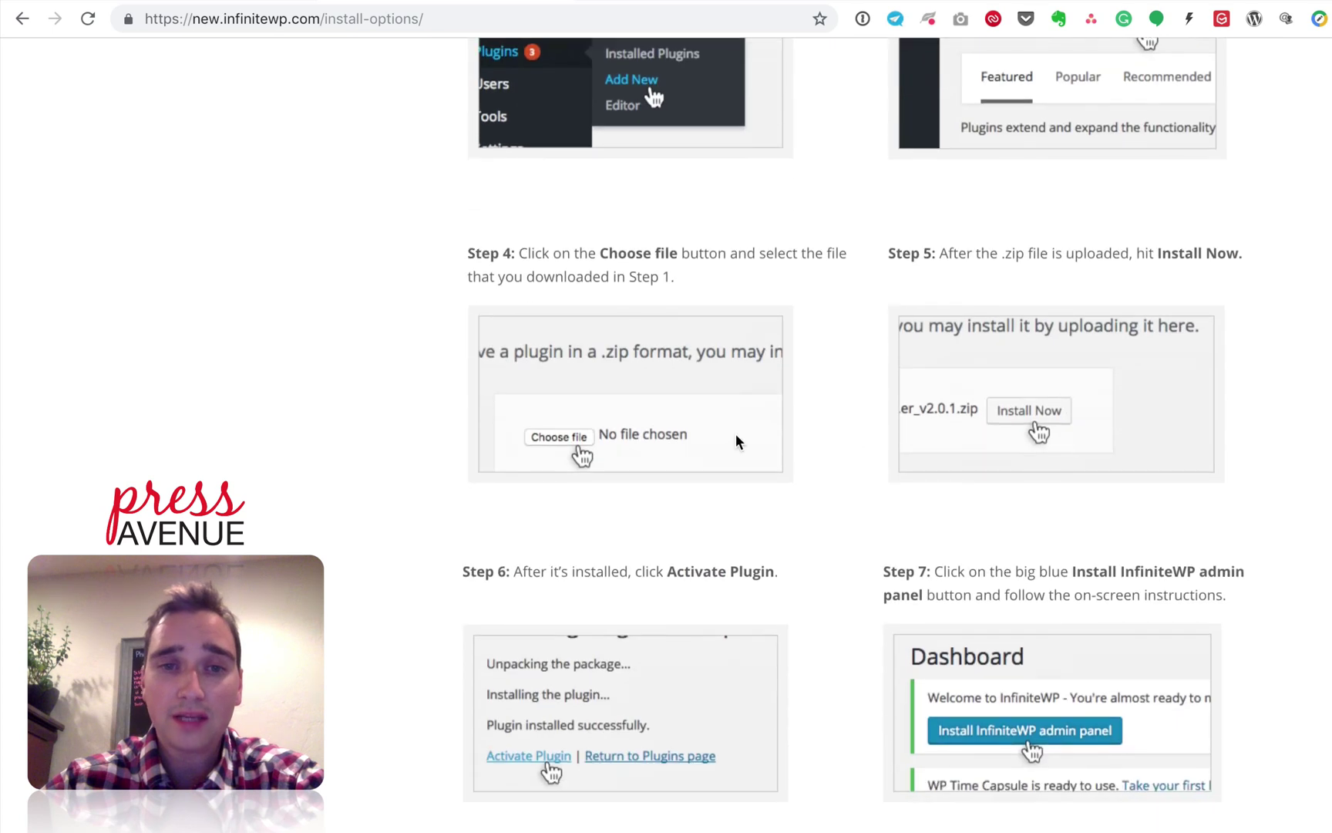
pyautogui.scroll(-4, 731, 443)
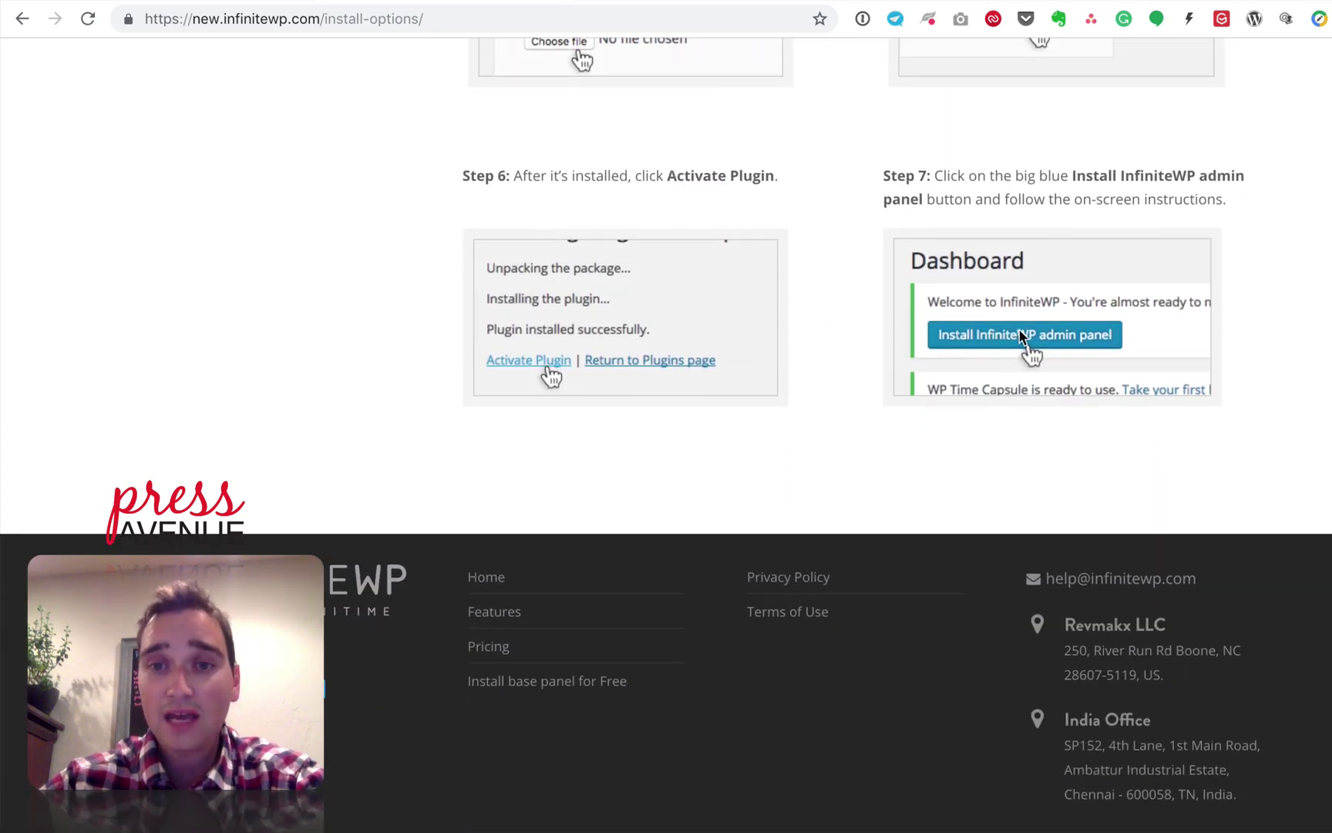
pyautogui.scroll(6, 974, 334)
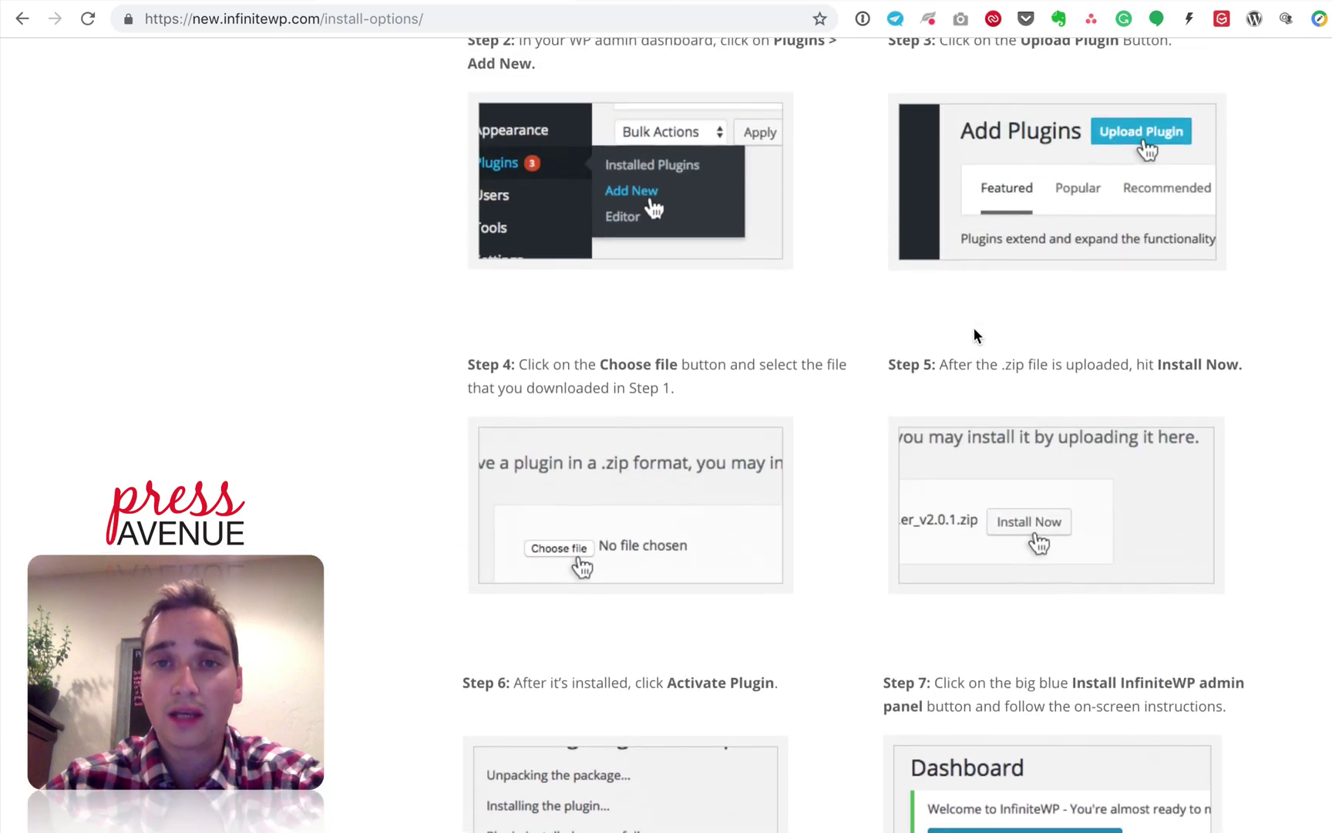
pyautogui.scroll(5, 974, 334)
pyautogui.click(925, 365)
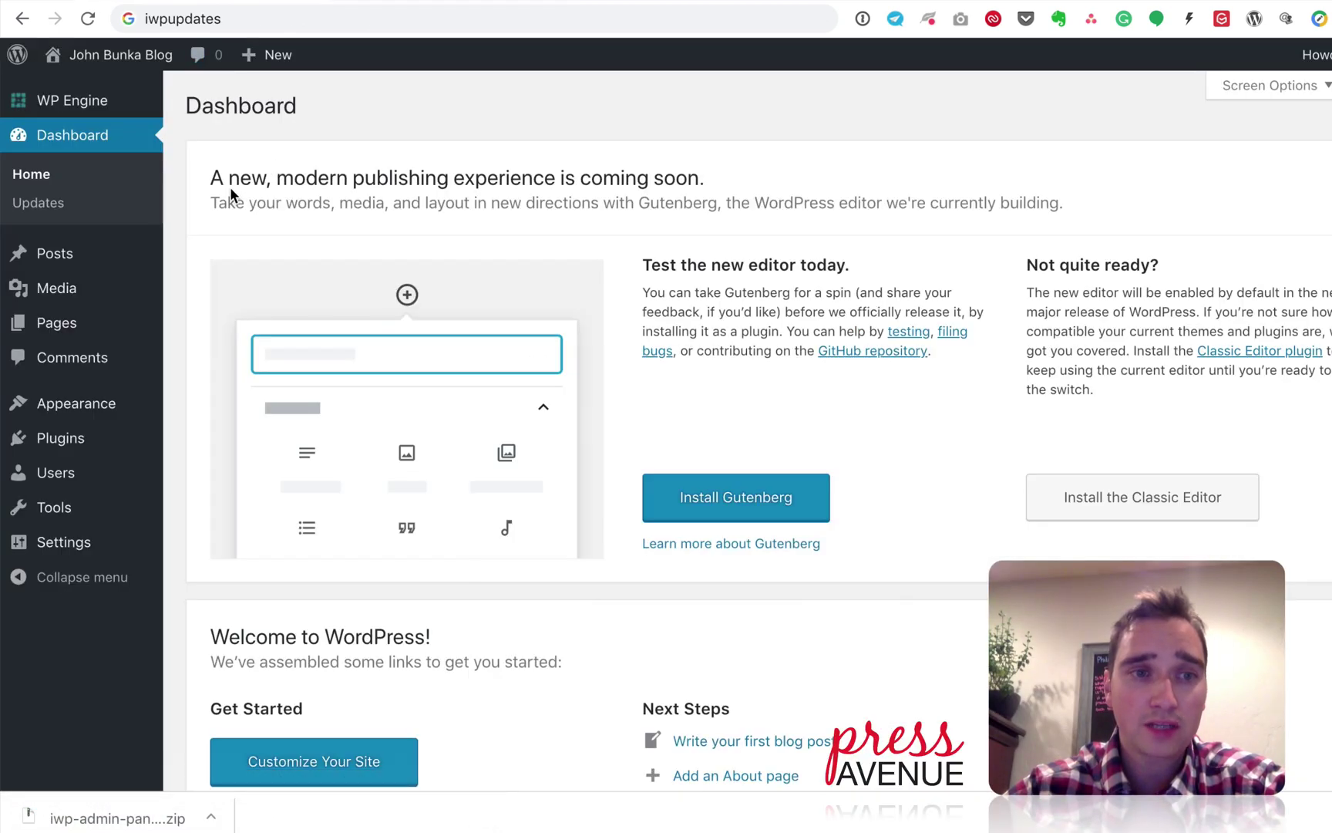
# Step: Choose the downloaded admin panel installer zip in the Add New Plugins upload form
pyautogui.scroll(-10, 511, 416)
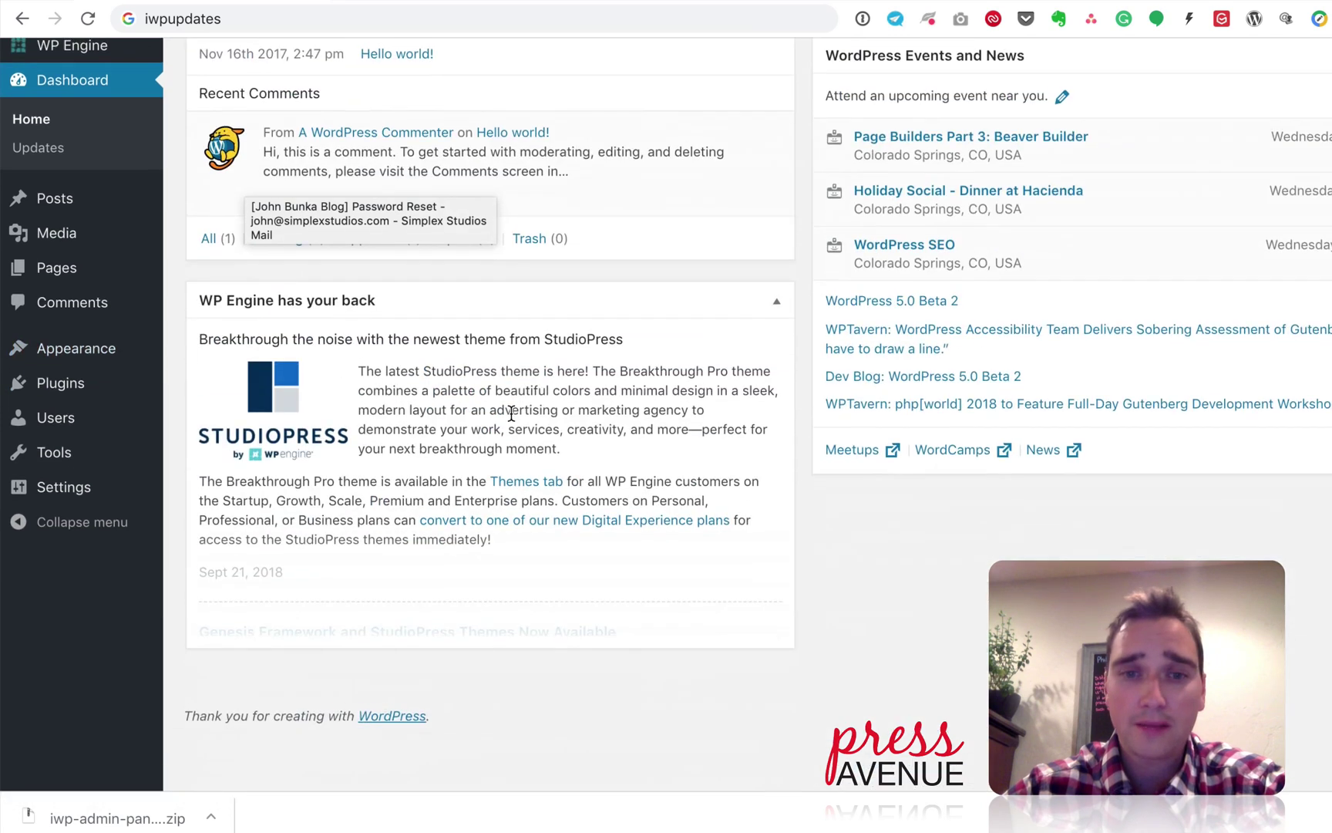
pyautogui.scroll(2, 511, 414)
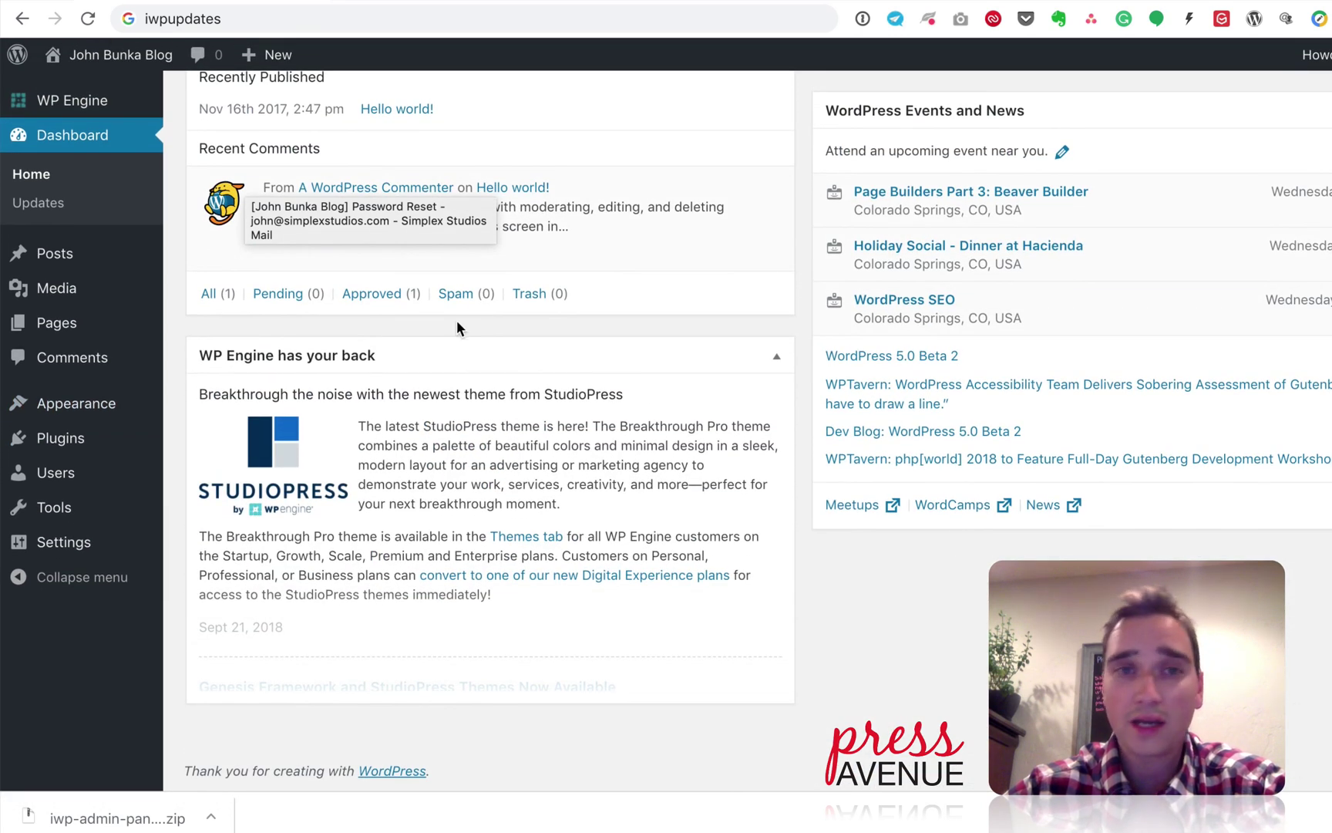
pyautogui.moveTo(120, 442)
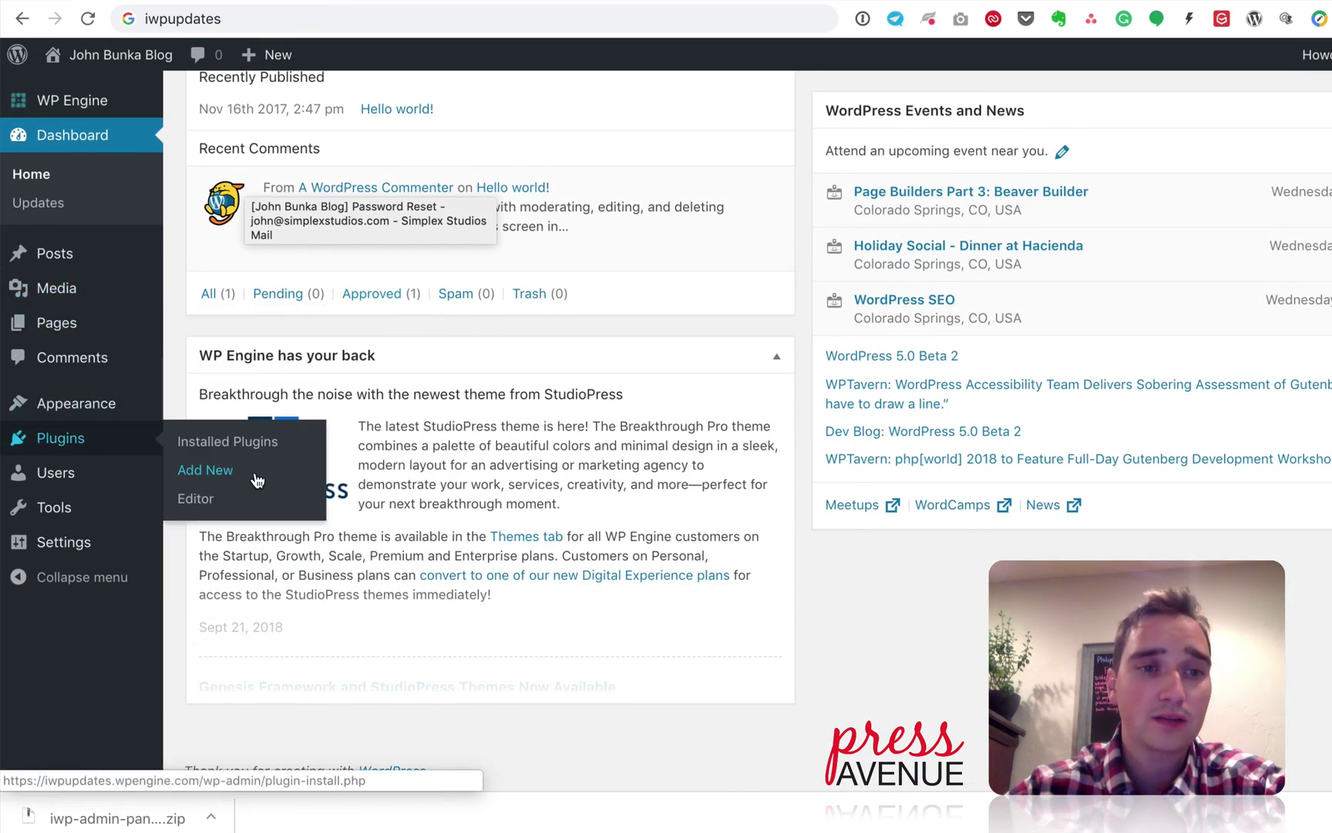
pyautogui.click(262, 473)
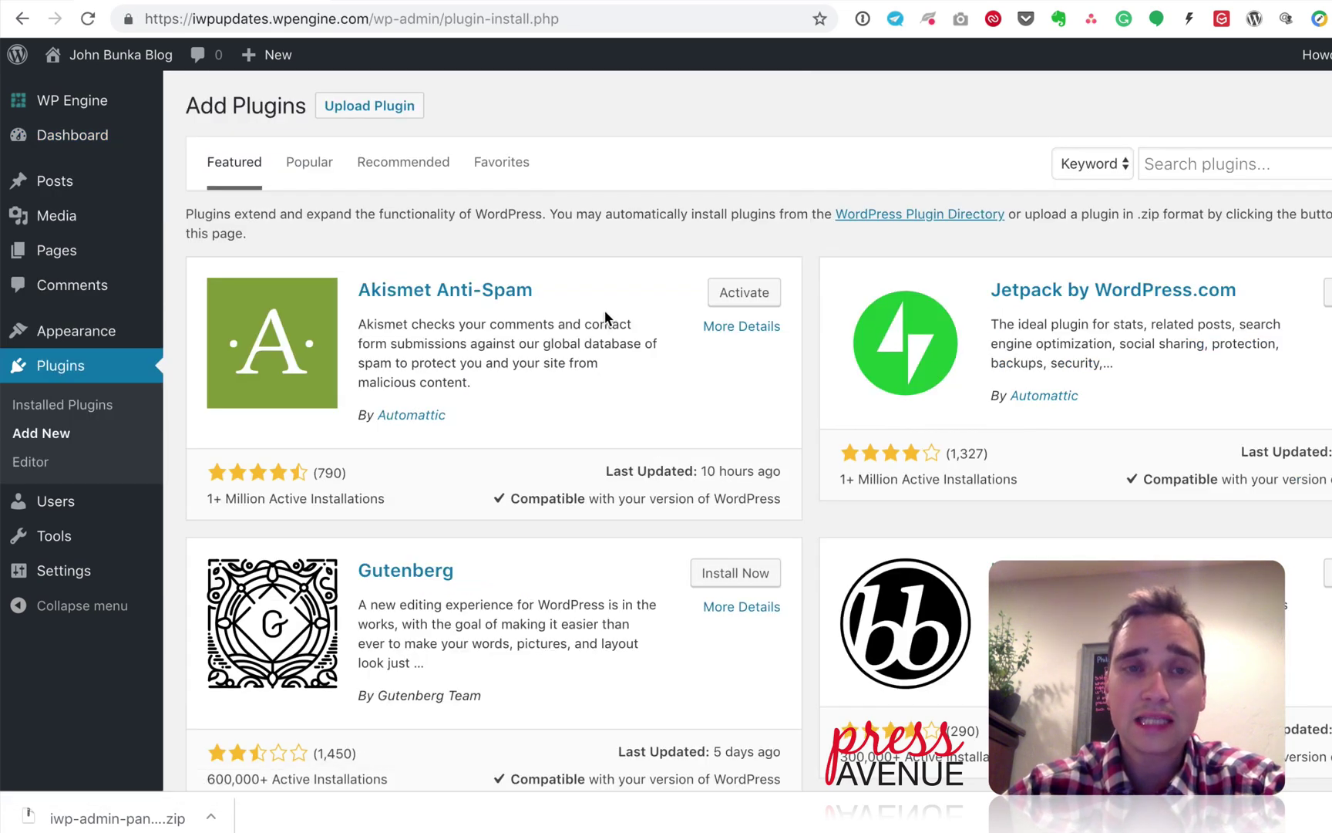
pyautogui.click(407, 112)
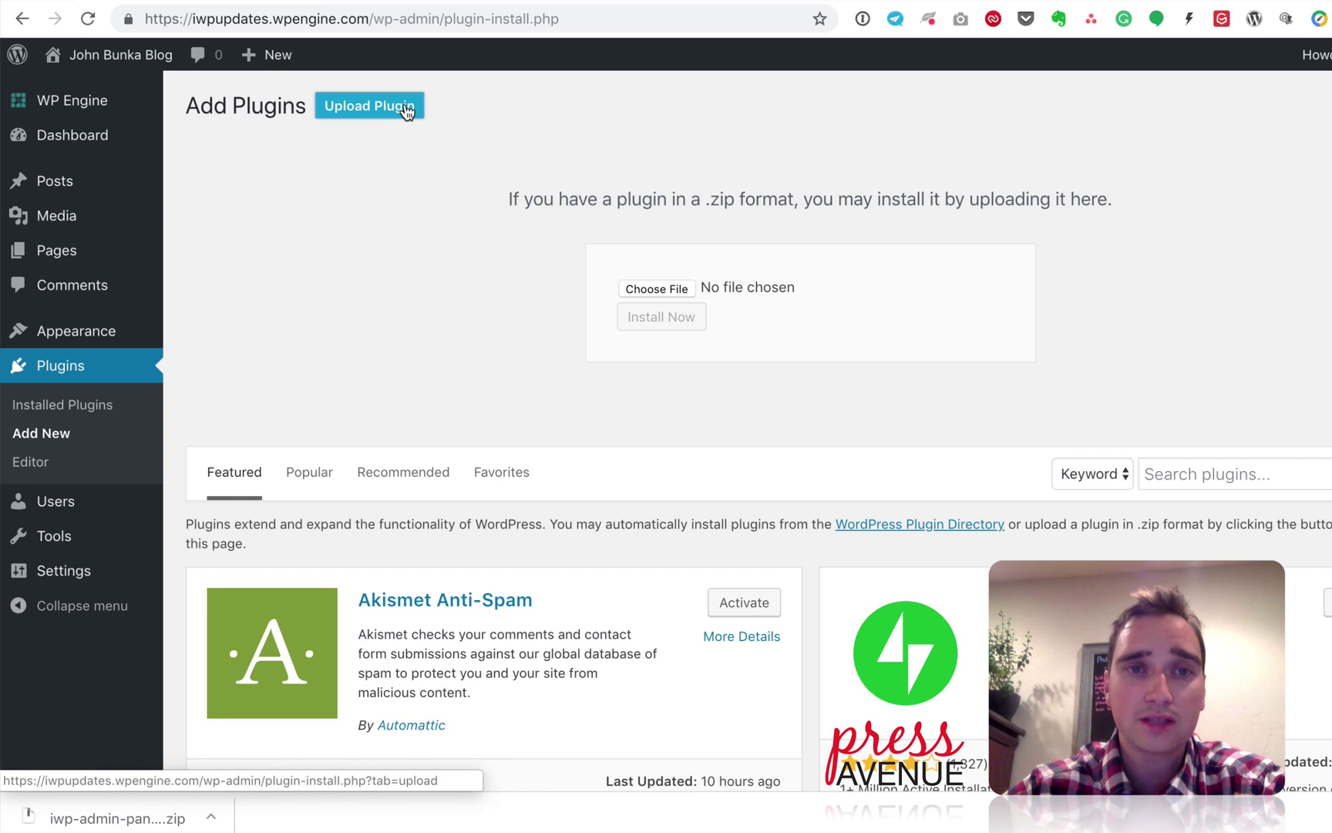
pyautogui.click(621, 287)
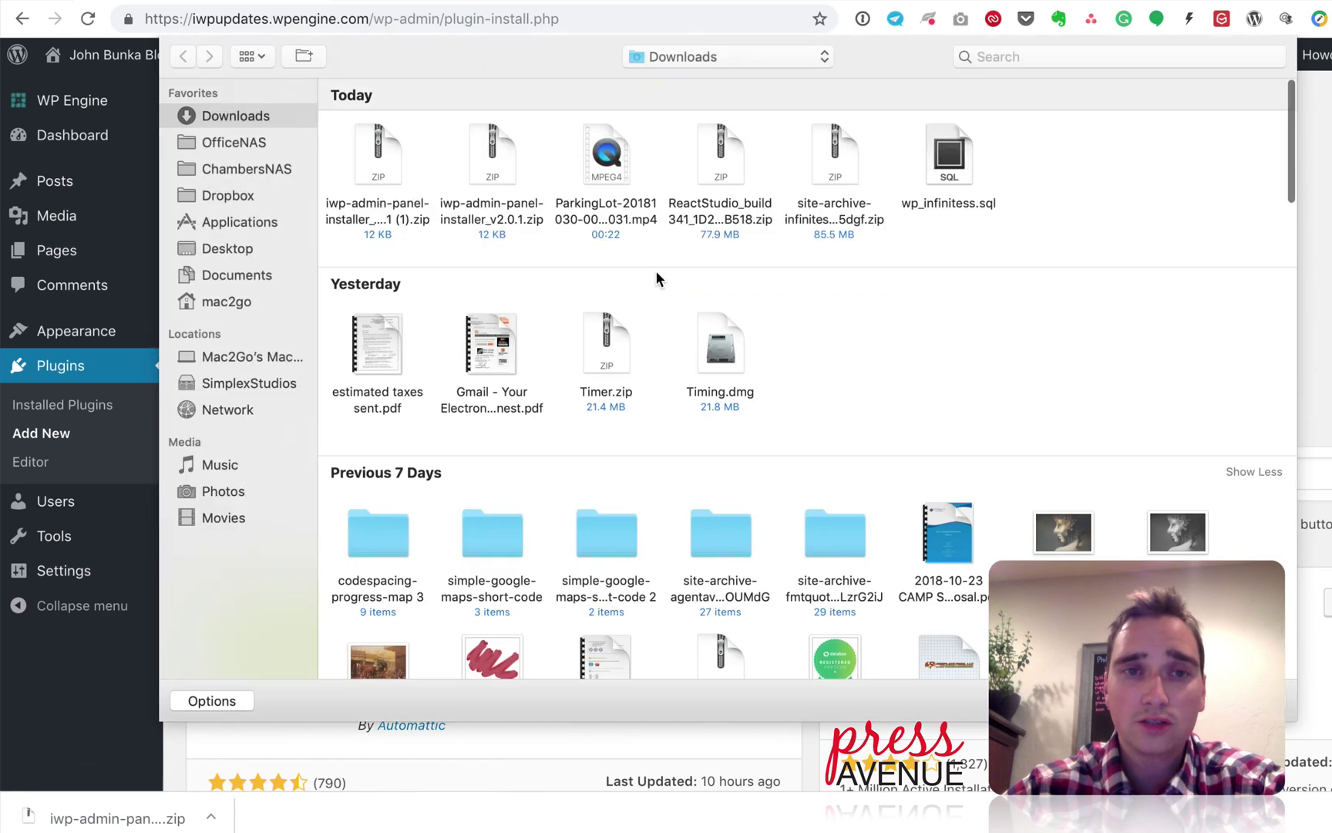
pyautogui.click(387, 158)
pyautogui.press('Return')
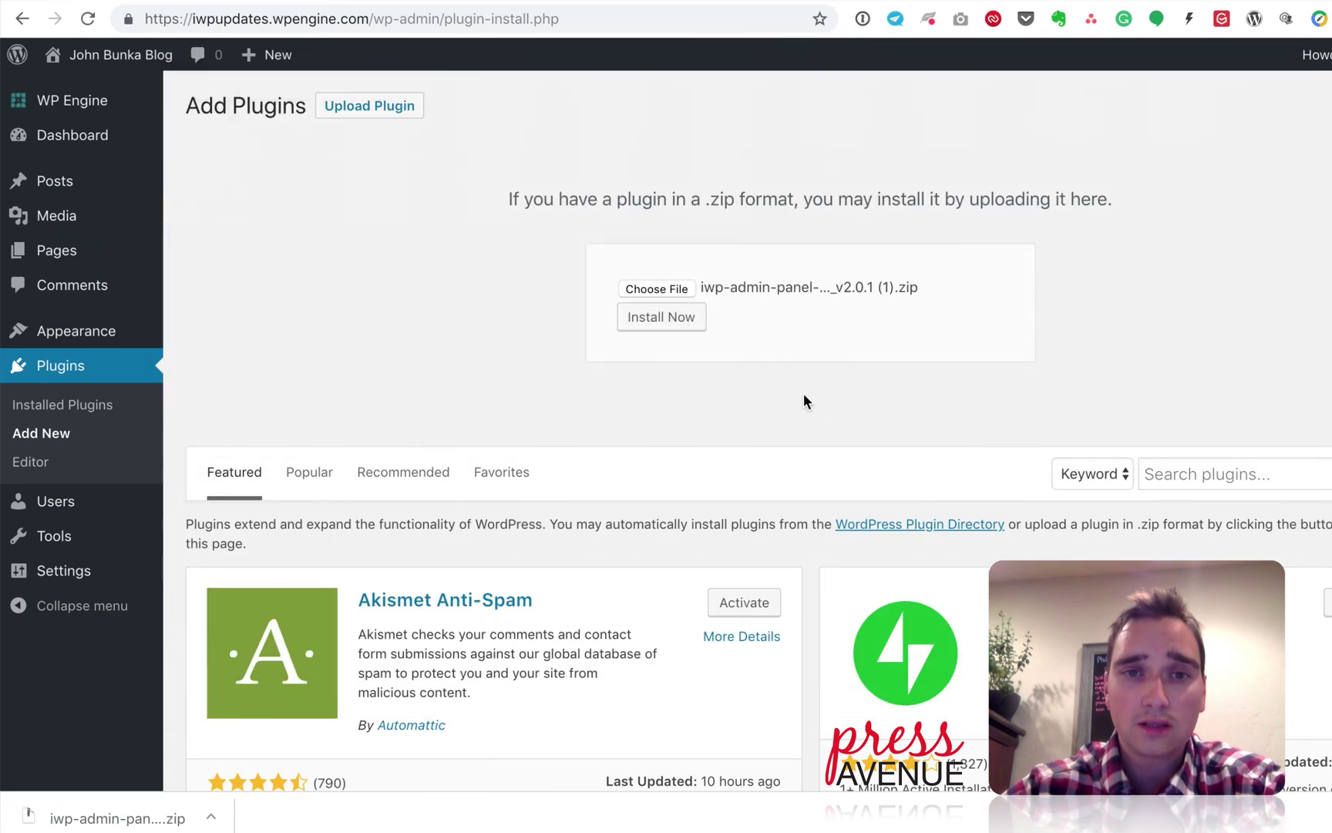
# Step: Install and activate the uploaded InfiniteWP Admin Panel Installer plugin
pyautogui.click(685, 327)
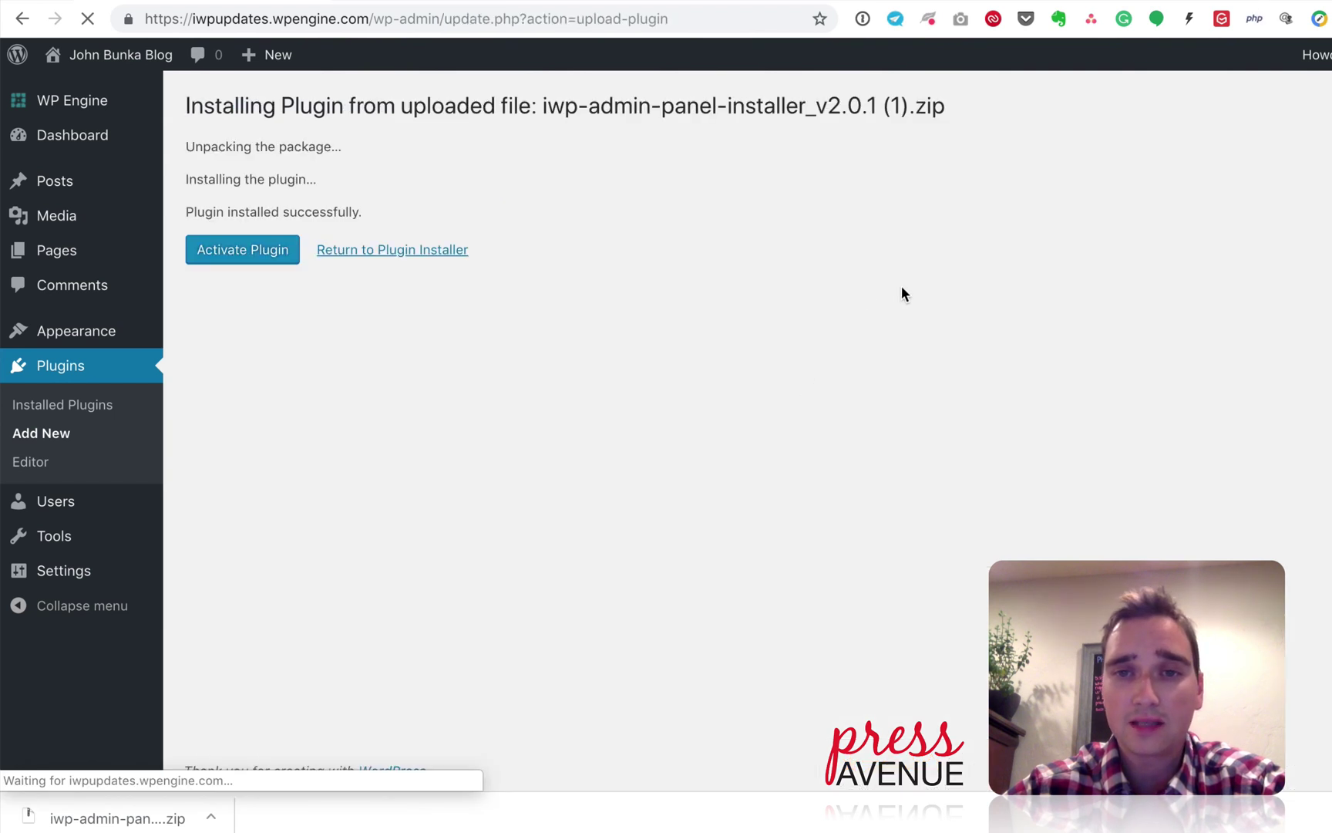
pyautogui.doubleClick(896, 104)
pyautogui.click(880, 140)
pyautogui.click(261, 266)
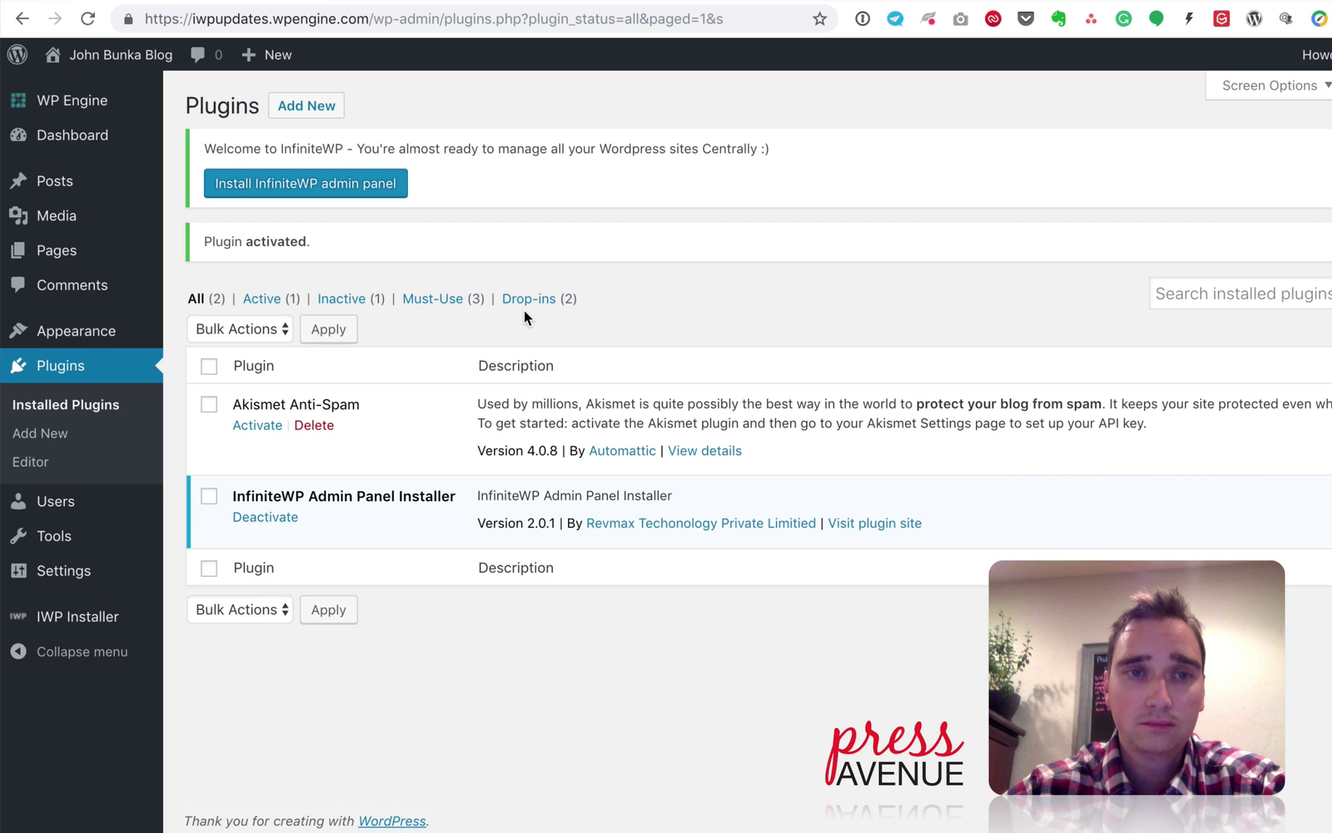
# Step: Review the InfiniteWP welcome notice and start installing the admin panel
pyautogui.moveTo(226, 148); pyautogui.dragTo(739, 139)
pyautogui.click(739, 139)
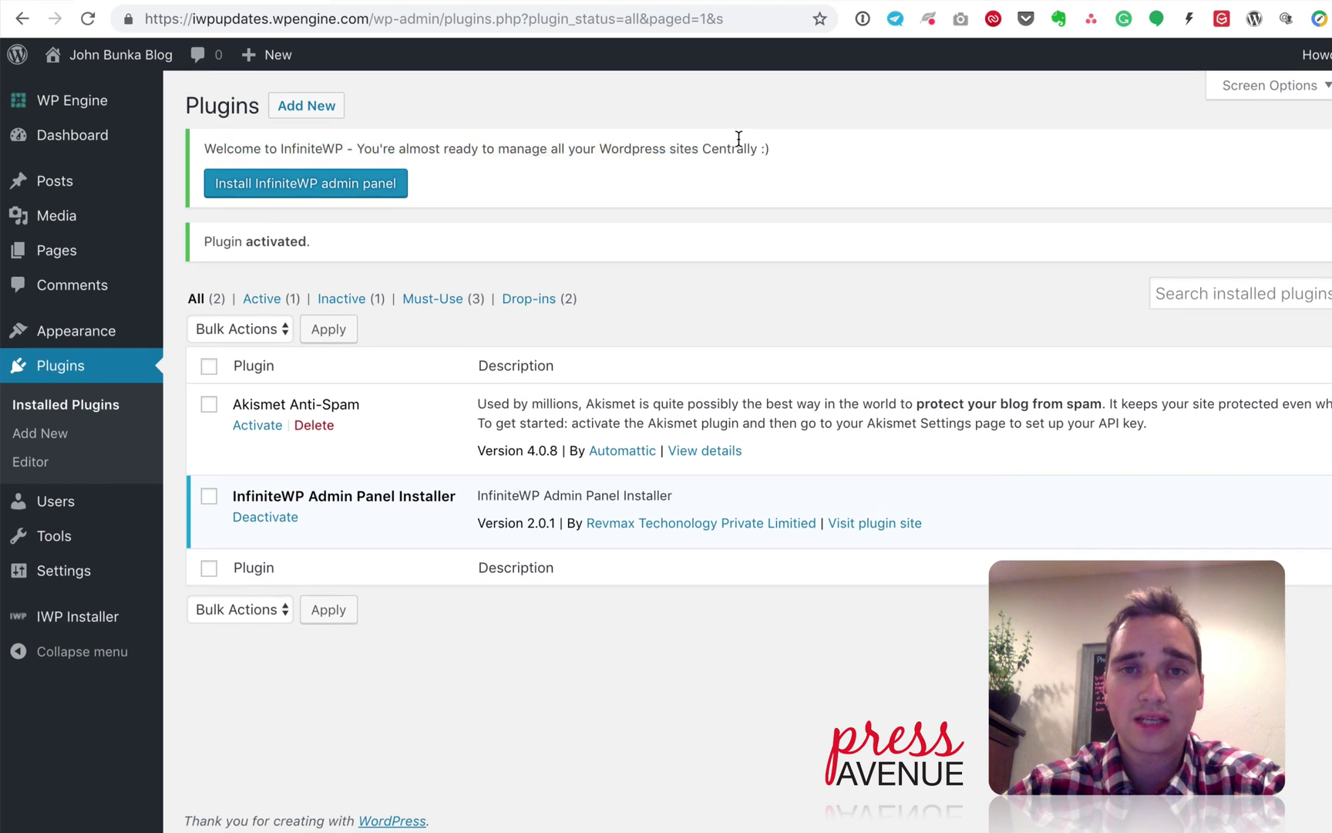
pyautogui.click(372, 186)
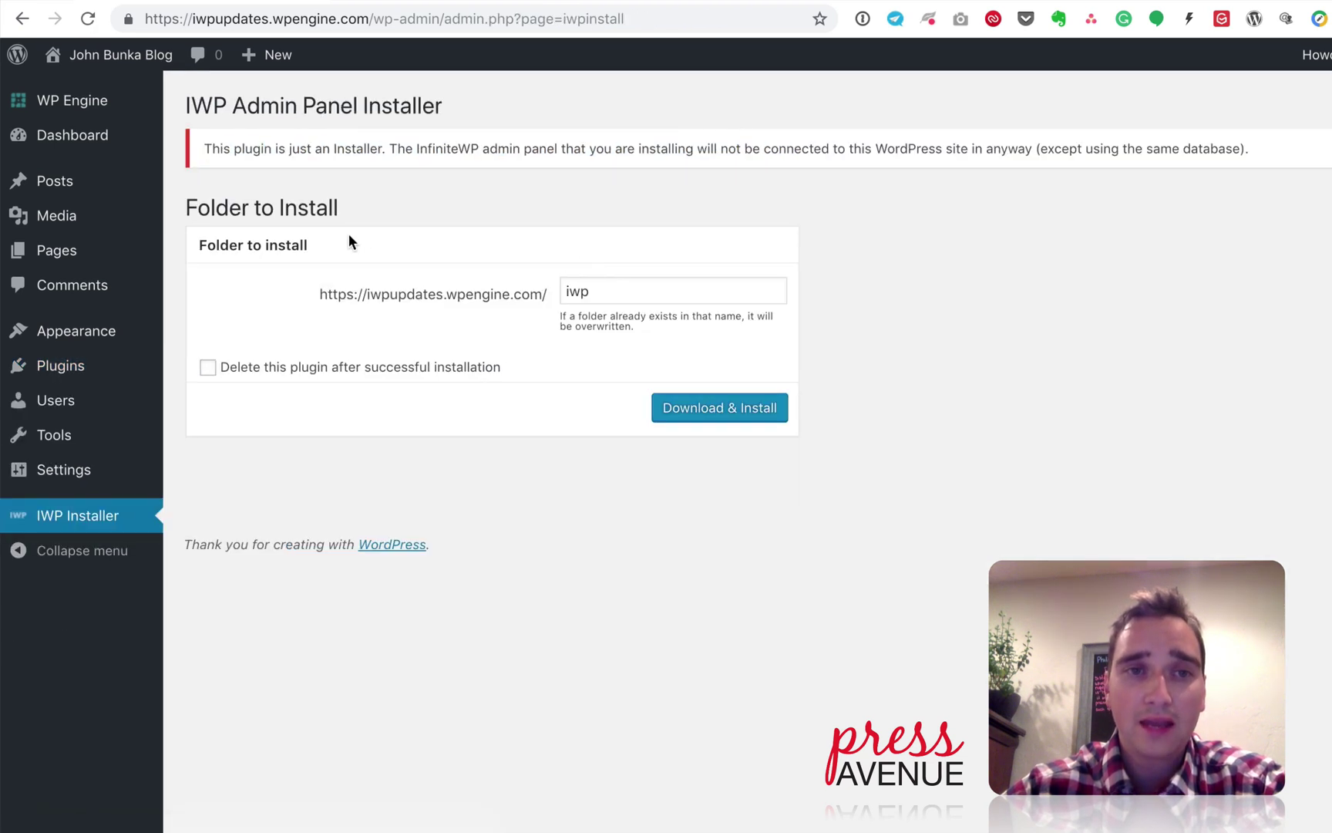
# Step: Read through the installer's warning notice
pyautogui.moveTo(252, 146); pyautogui.dragTo(1245, 139)
pyautogui.click(815, 142)
pyautogui.click(1120, 261)
pyautogui.click(1218, 166)
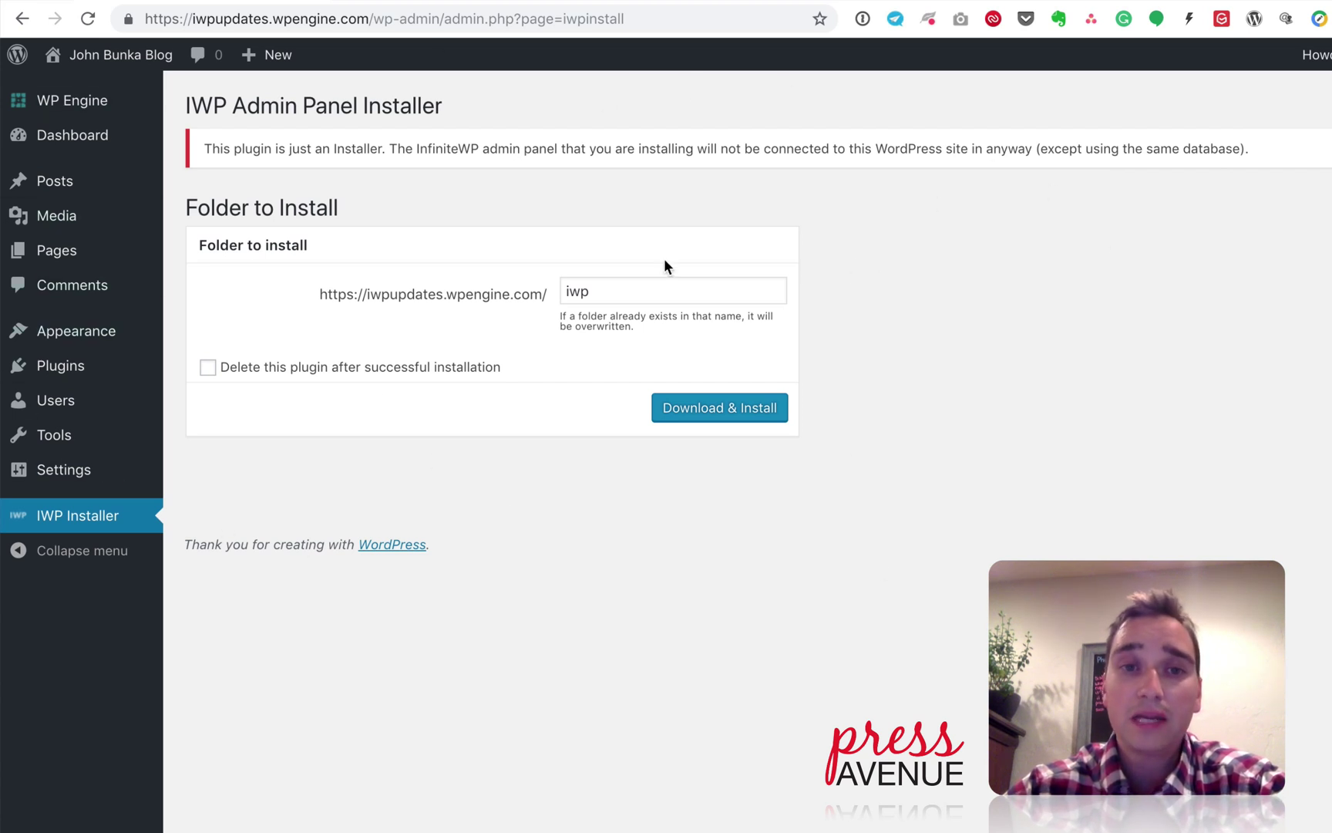
# Step: Keep 'iwp' as the install folder and tick deleting the plugin after successful installation
pyautogui.click(574, 290)
pyautogui.moveTo(588, 291); pyautogui.dragTo(529, 287)
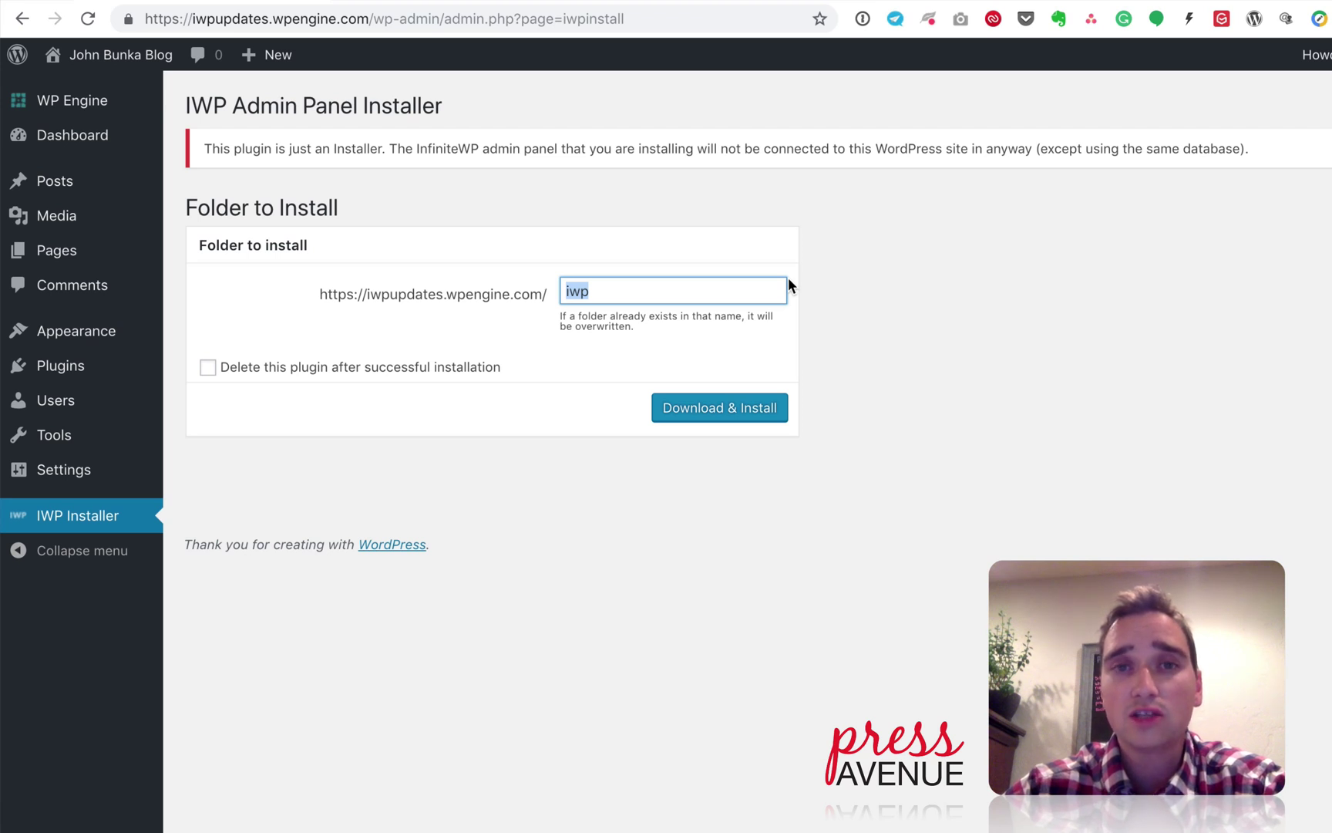
pyautogui.click(732, 293)
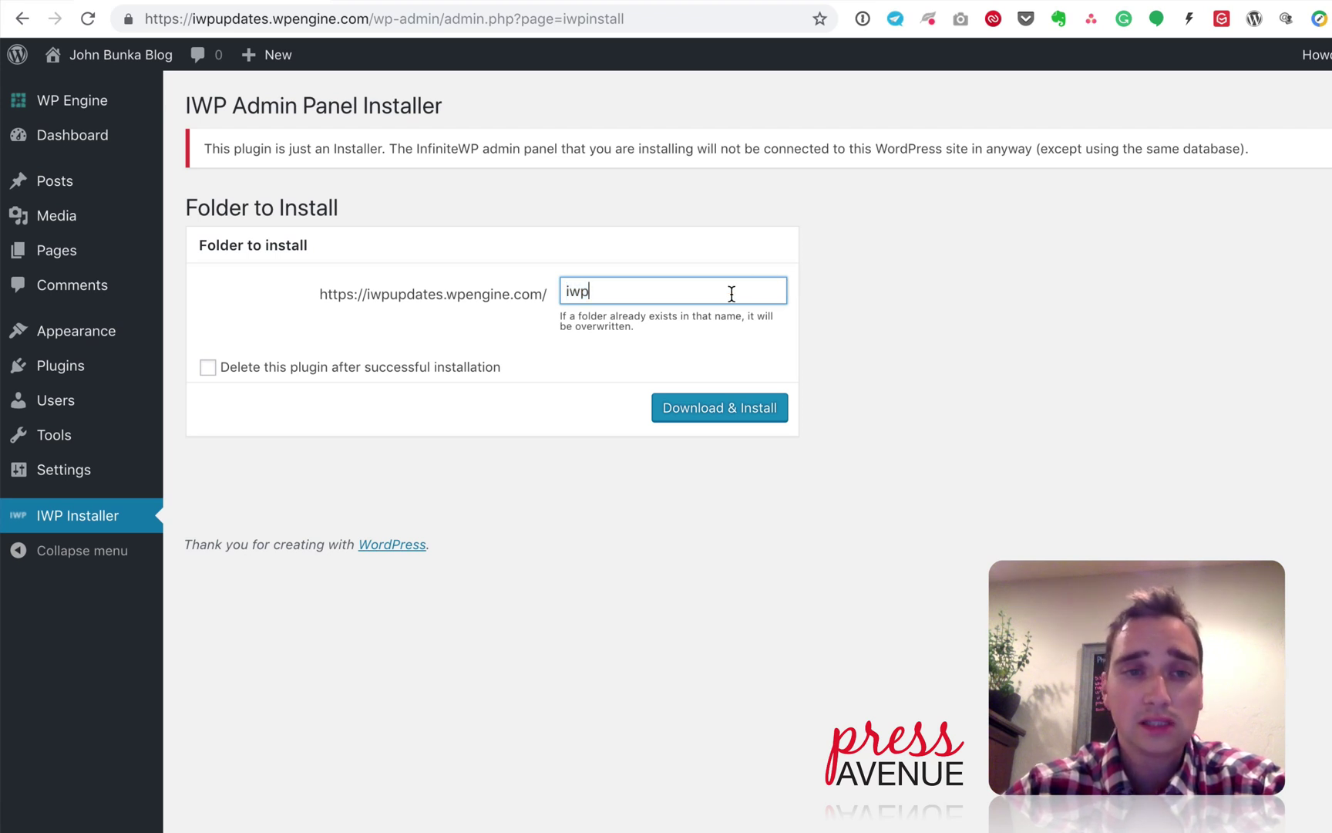
pyautogui.click(208, 368)
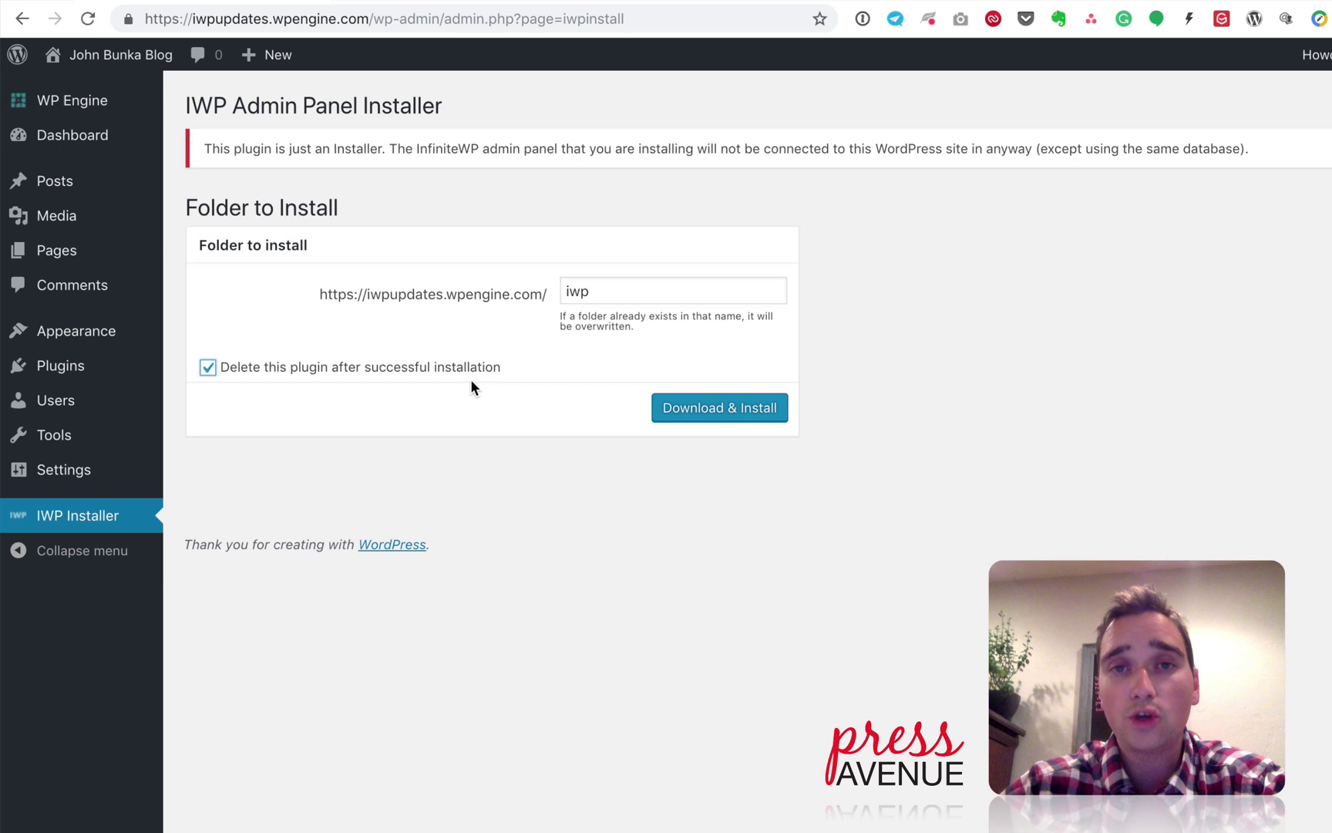
# Step: Accept the license, pass the server check and confirm the auto-filled database details
pyautogui.click(709, 411)
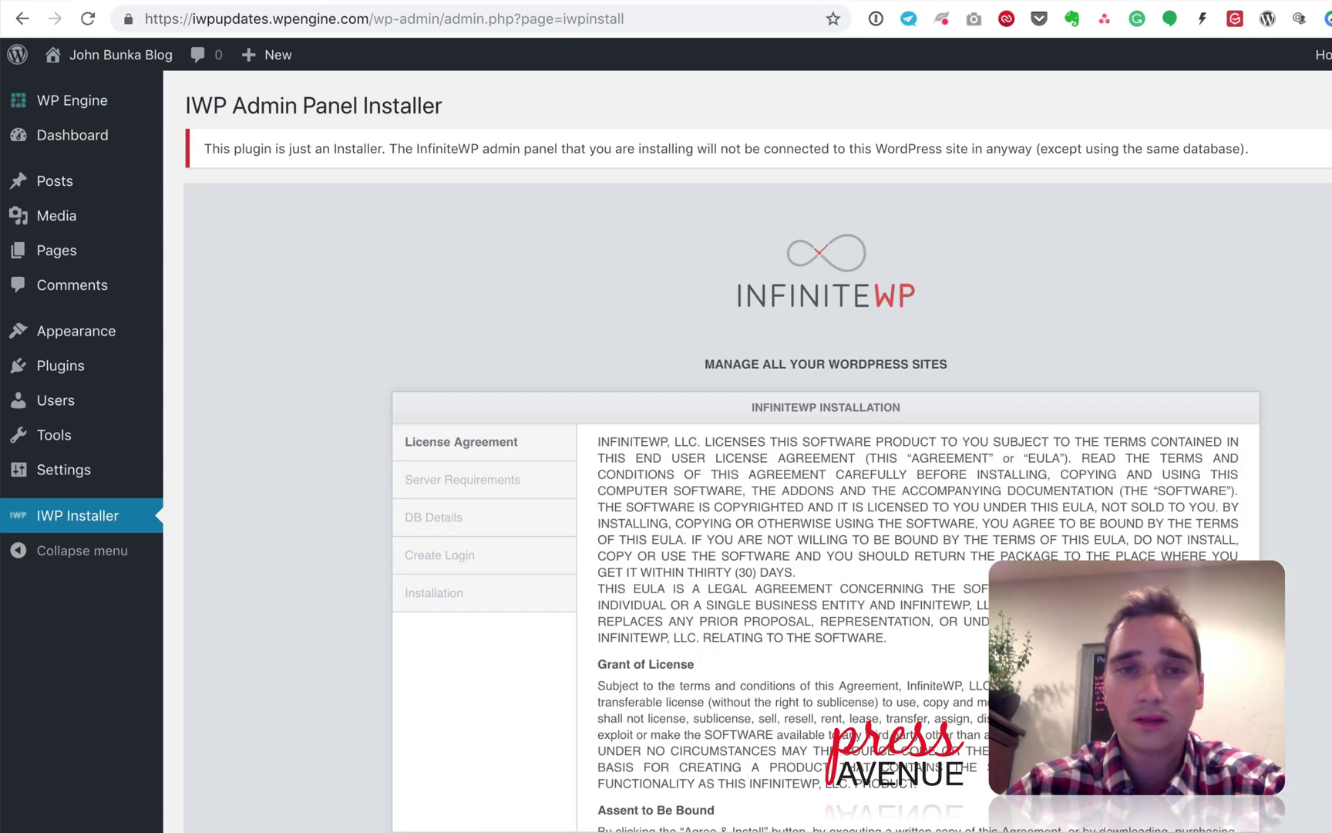
pyautogui.scroll(-3, 318, 306)
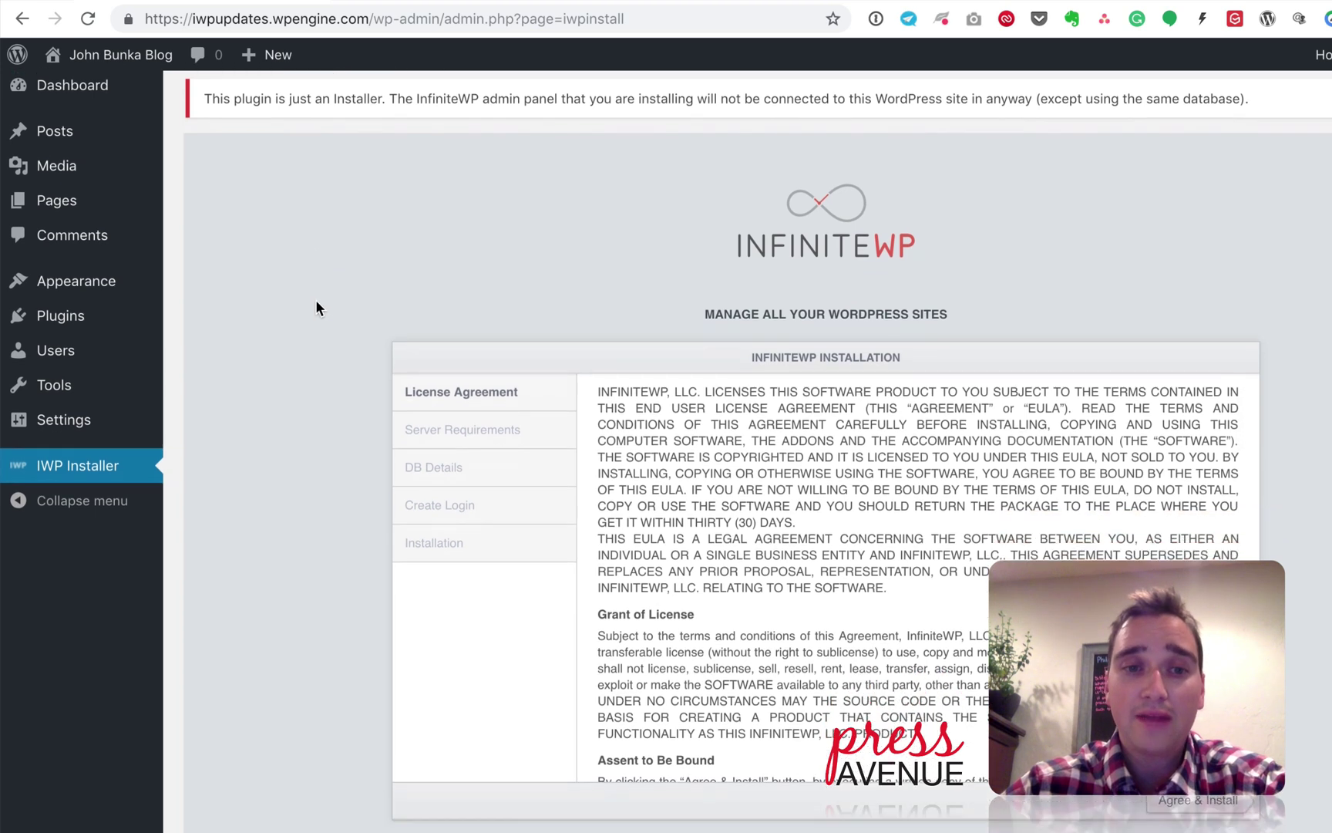
pyautogui.click(1203, 673)
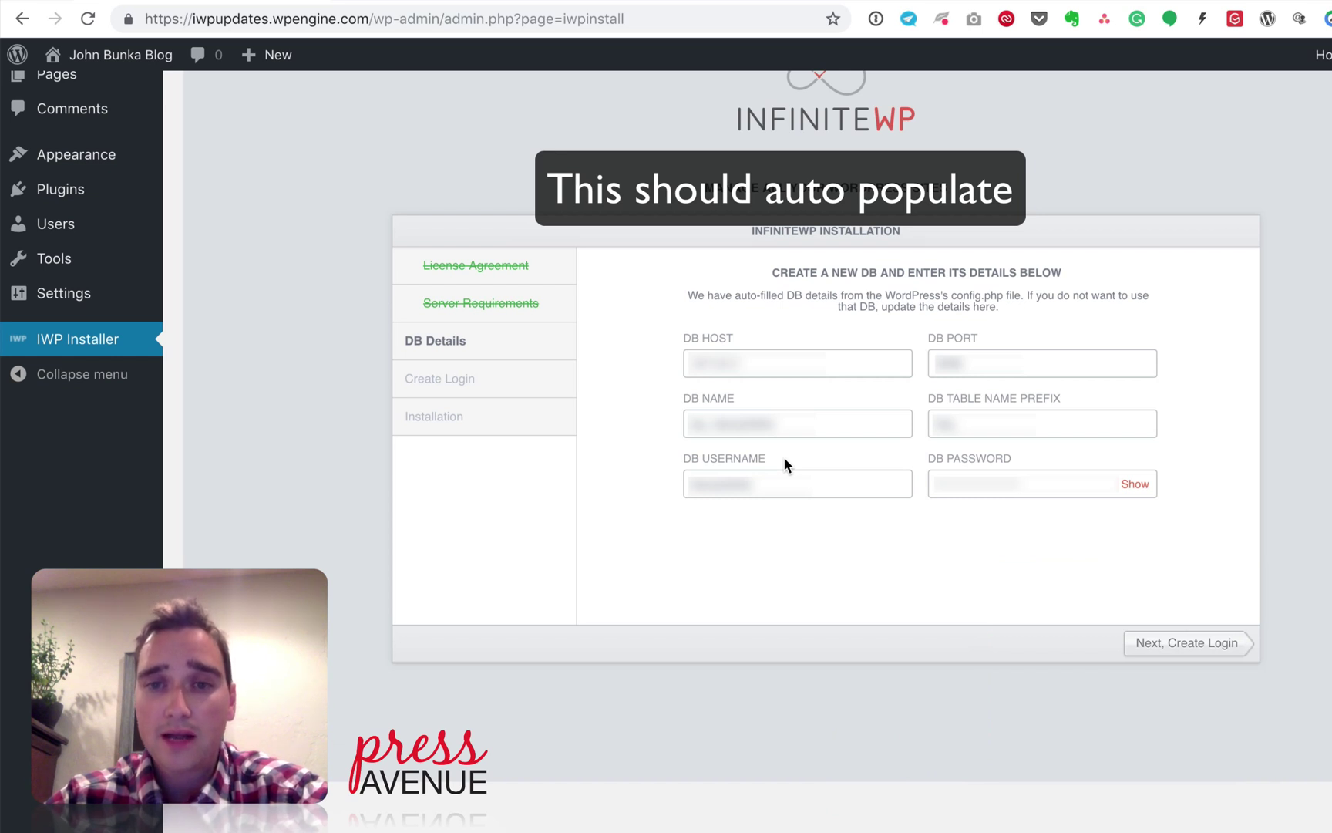
pyautogui.click(1067, 429)
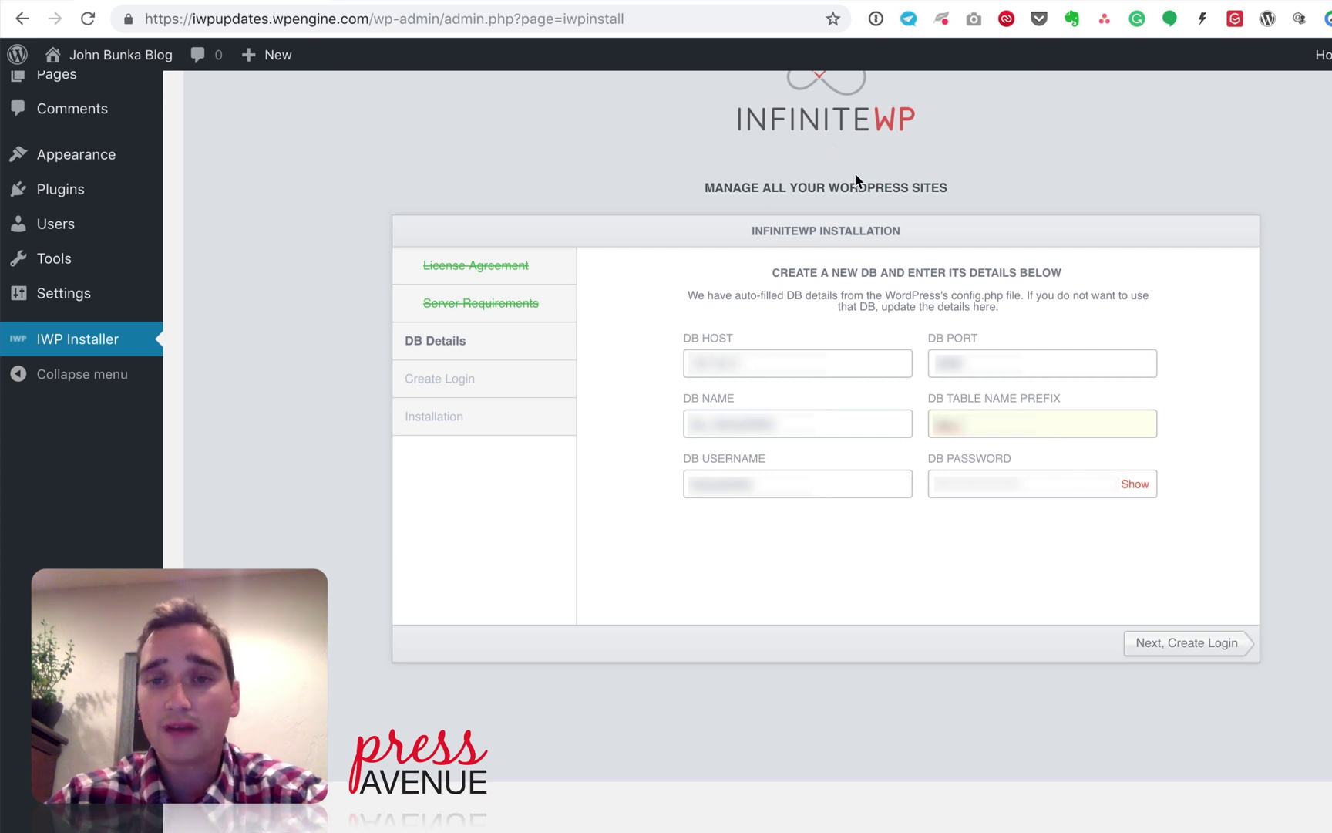
pyautogui.click(1226, 649)
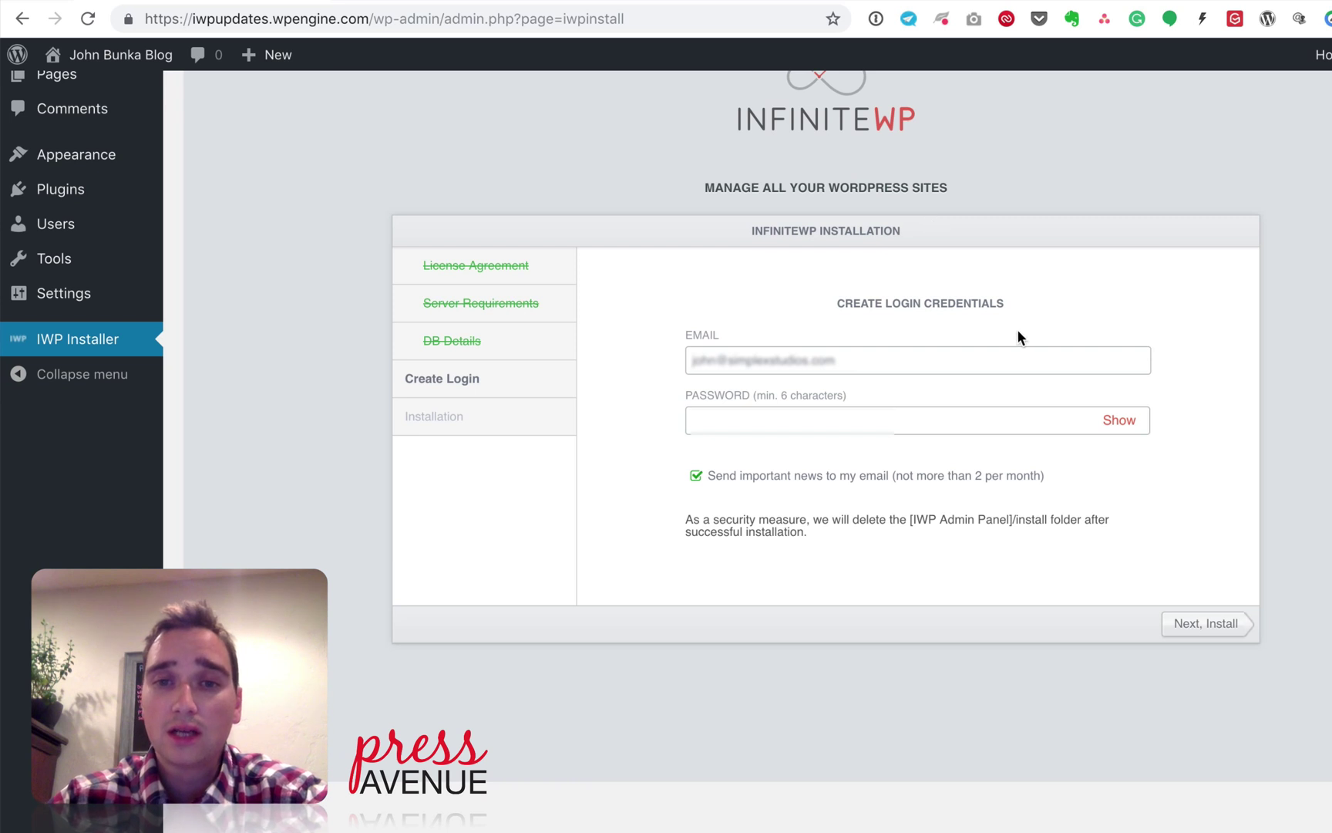
# Step: Enter the login password on Create Login and submit Next, Install
pyautogui.click(879, 425)
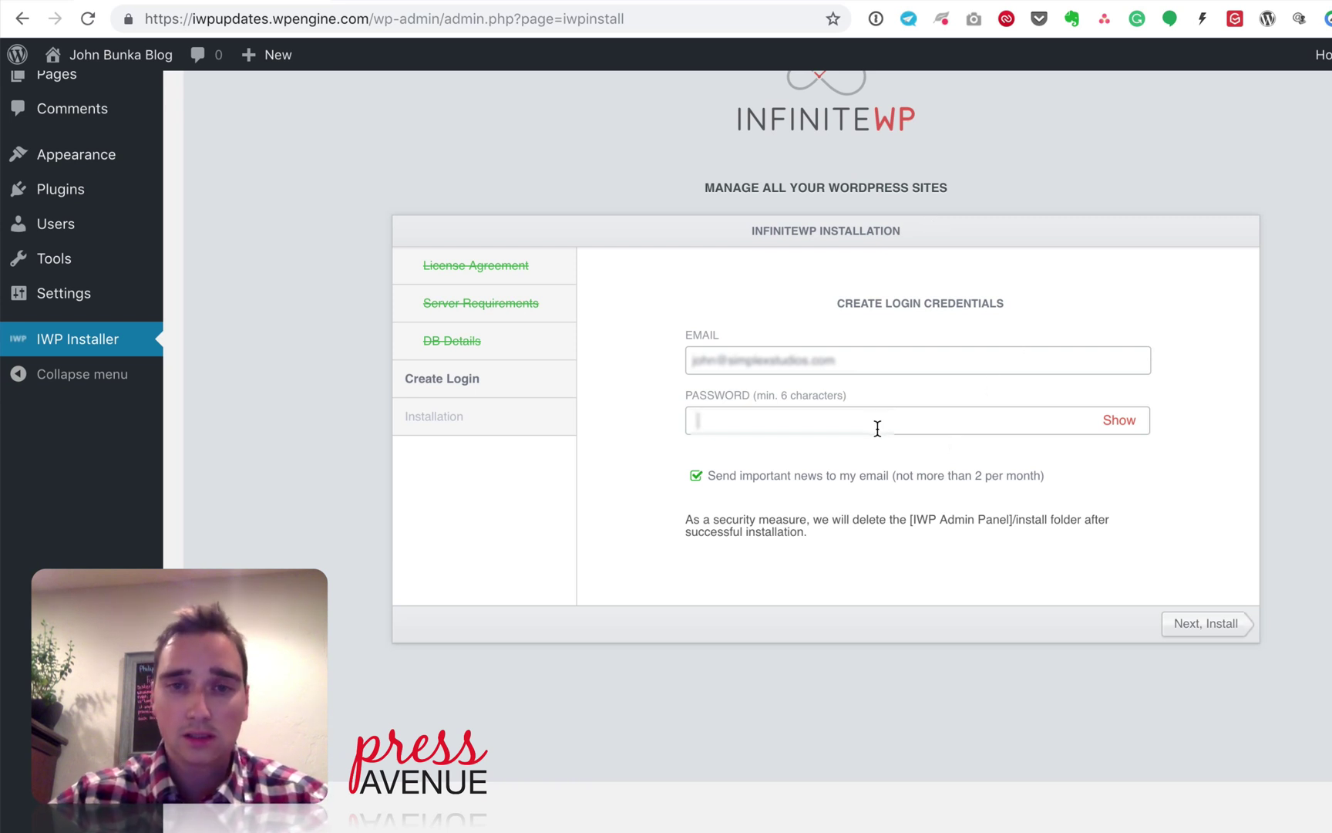
pyautogui.click(1113, 424)
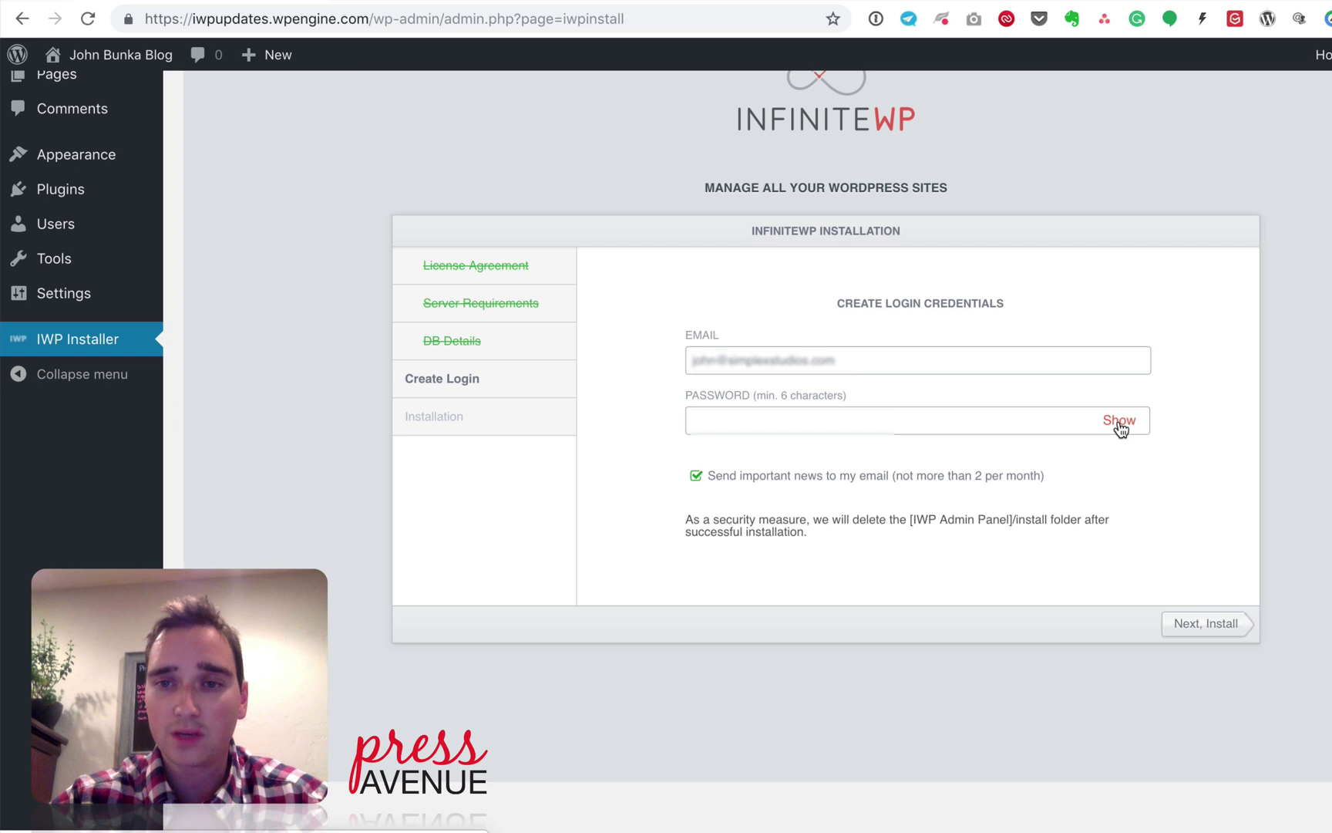
pyautogui.write('a')
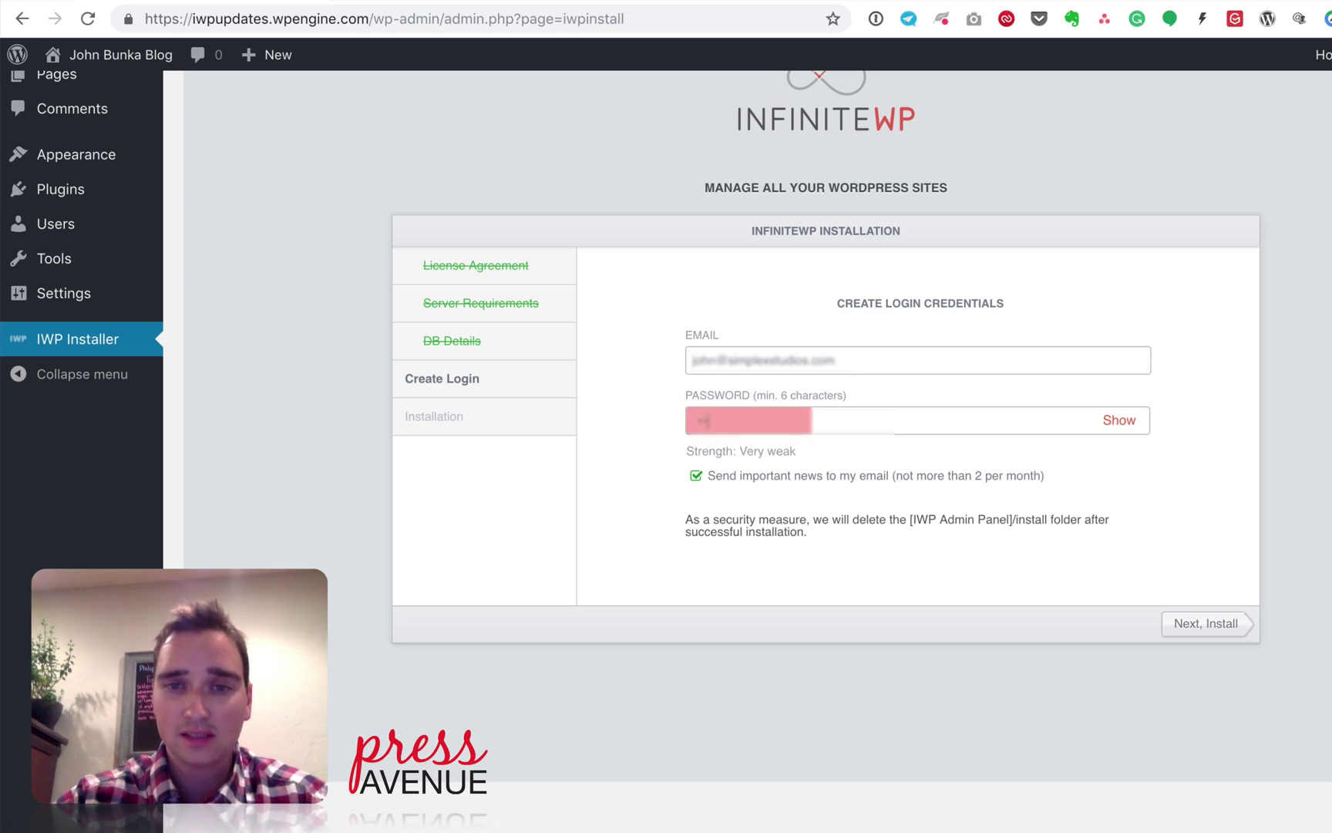
pyautogui.click(1124, 426)
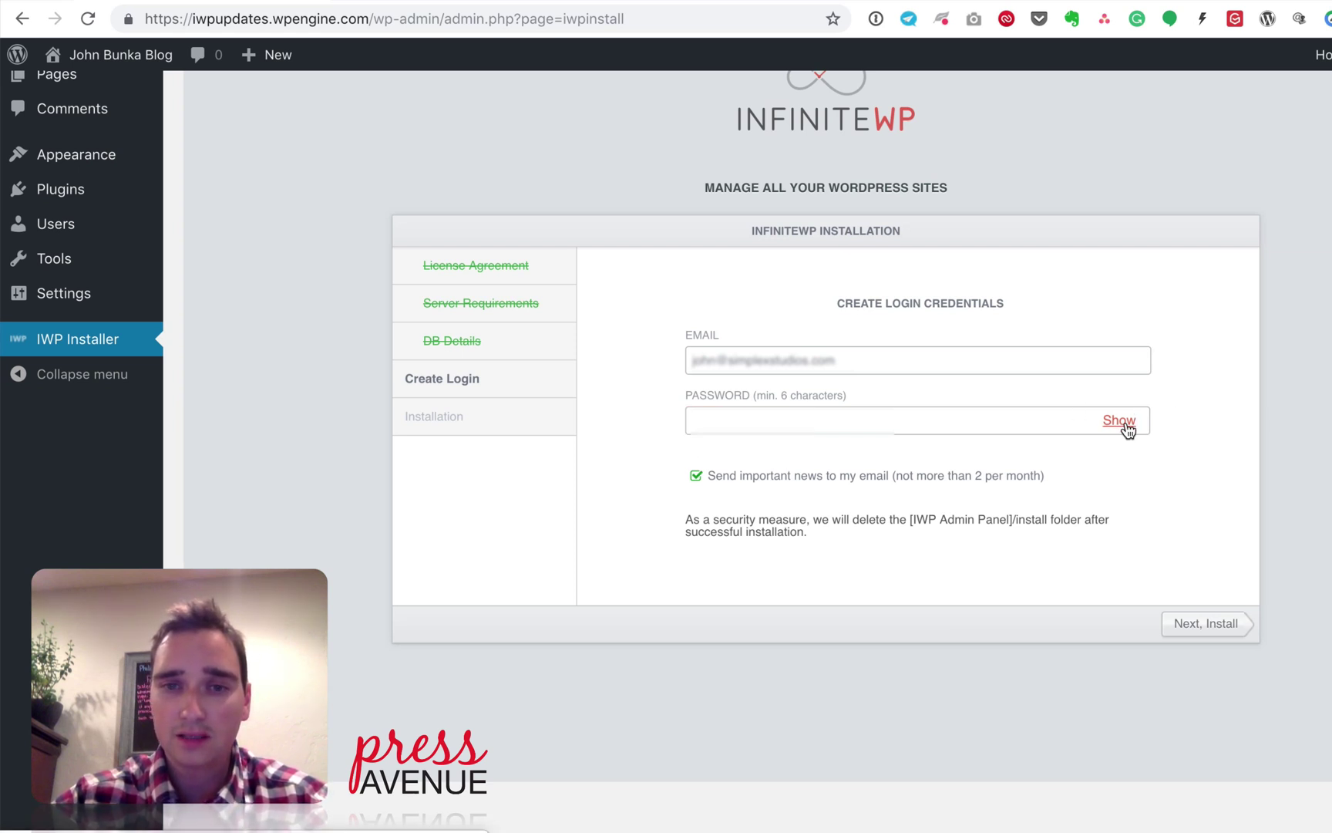
pyautogui.click(746, 419)
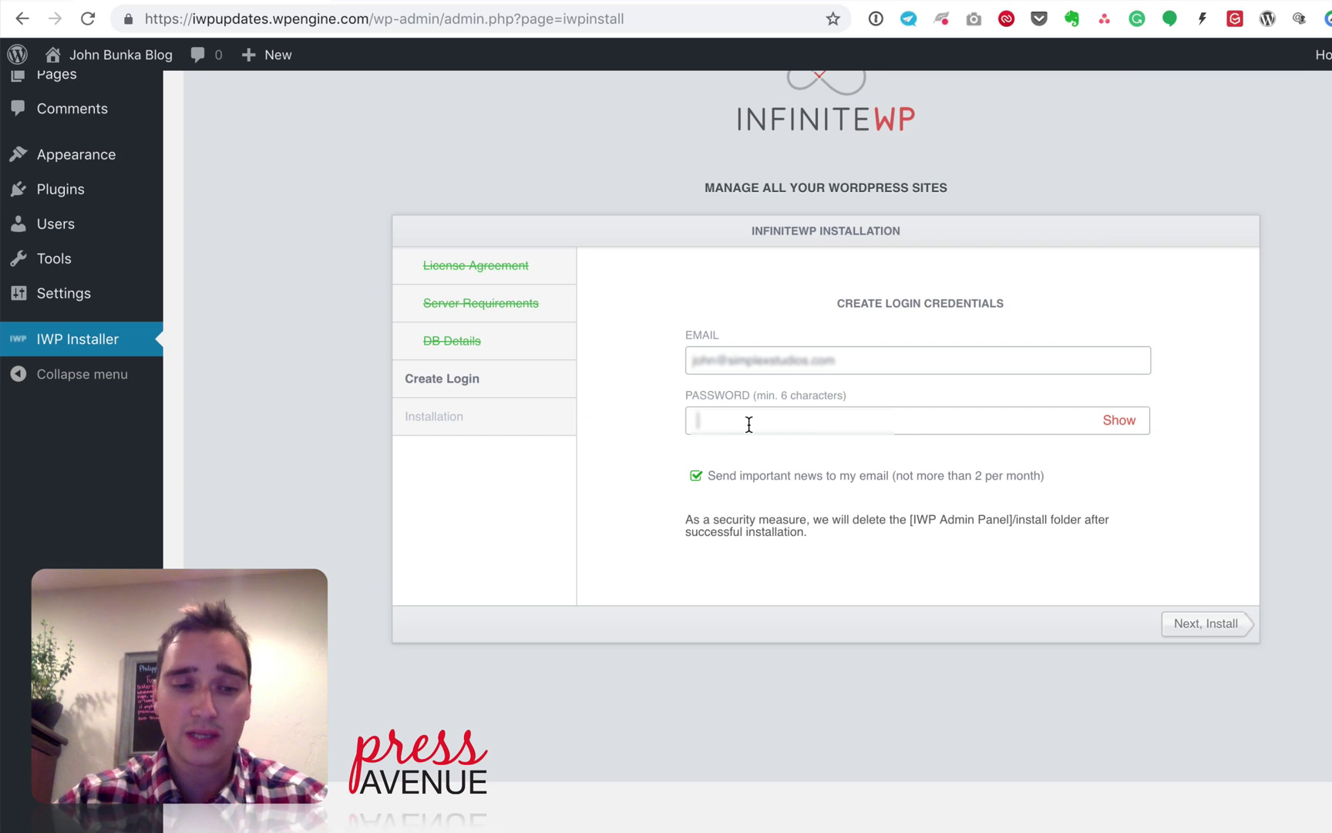
pyautogui.write('aaaaaaa')
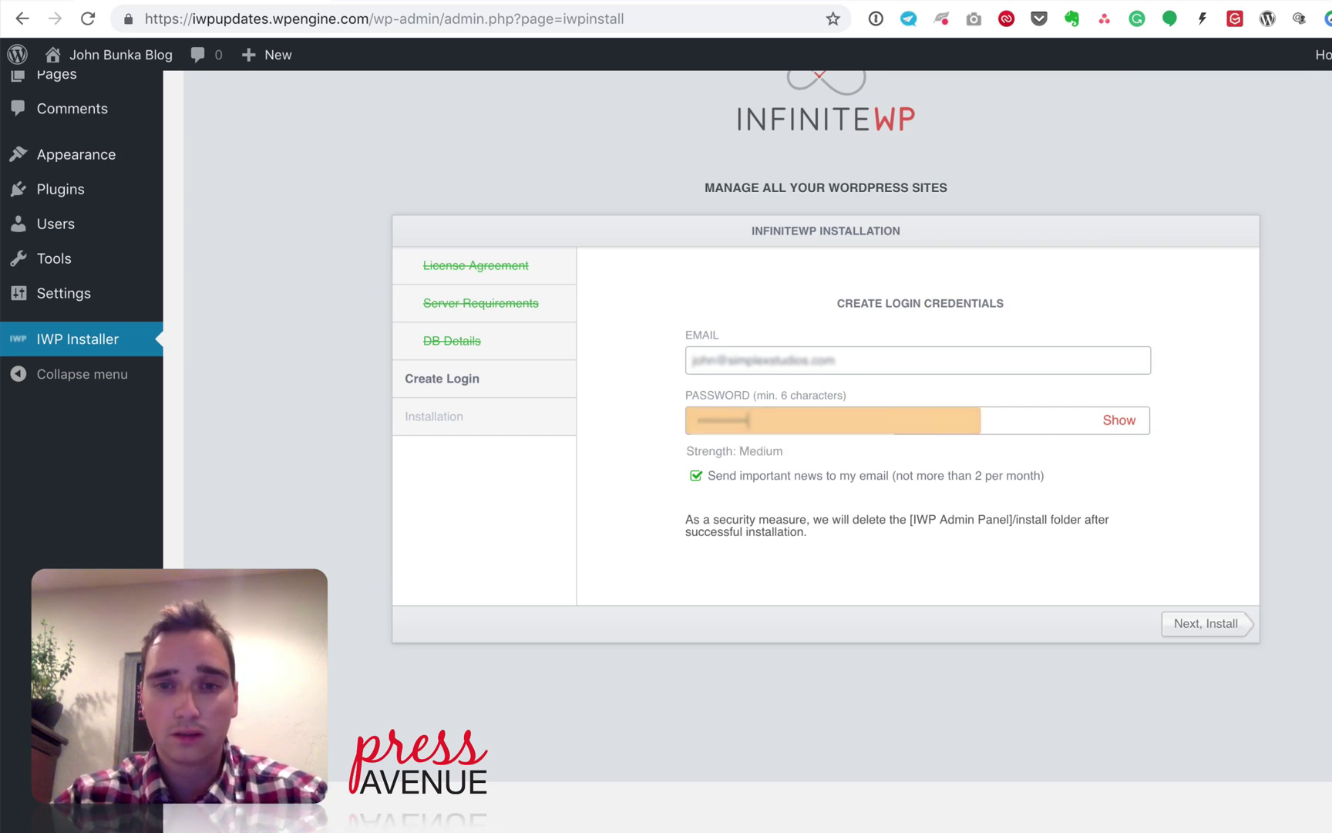
pyautogui.write('aaaaaaaaaaaa')
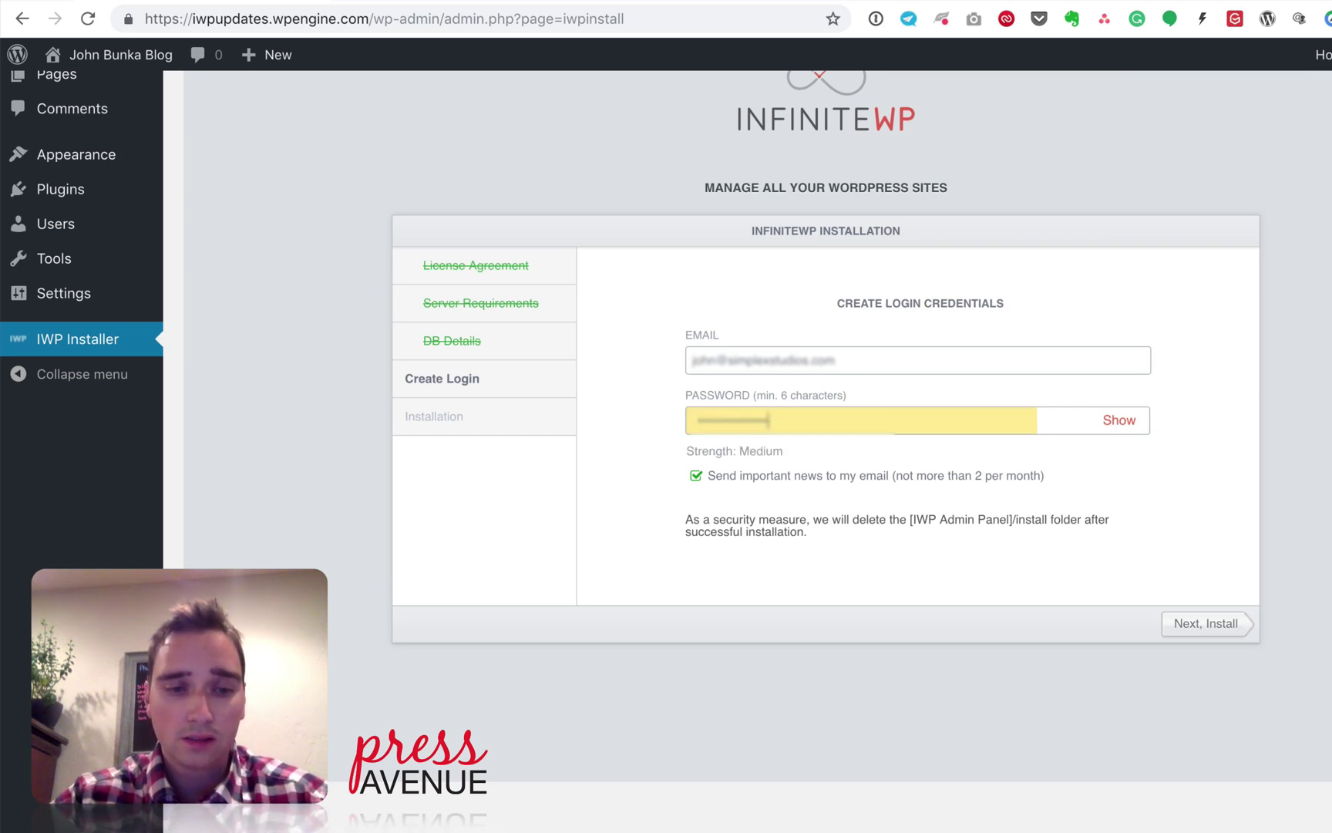
pyautogui.write('aa')
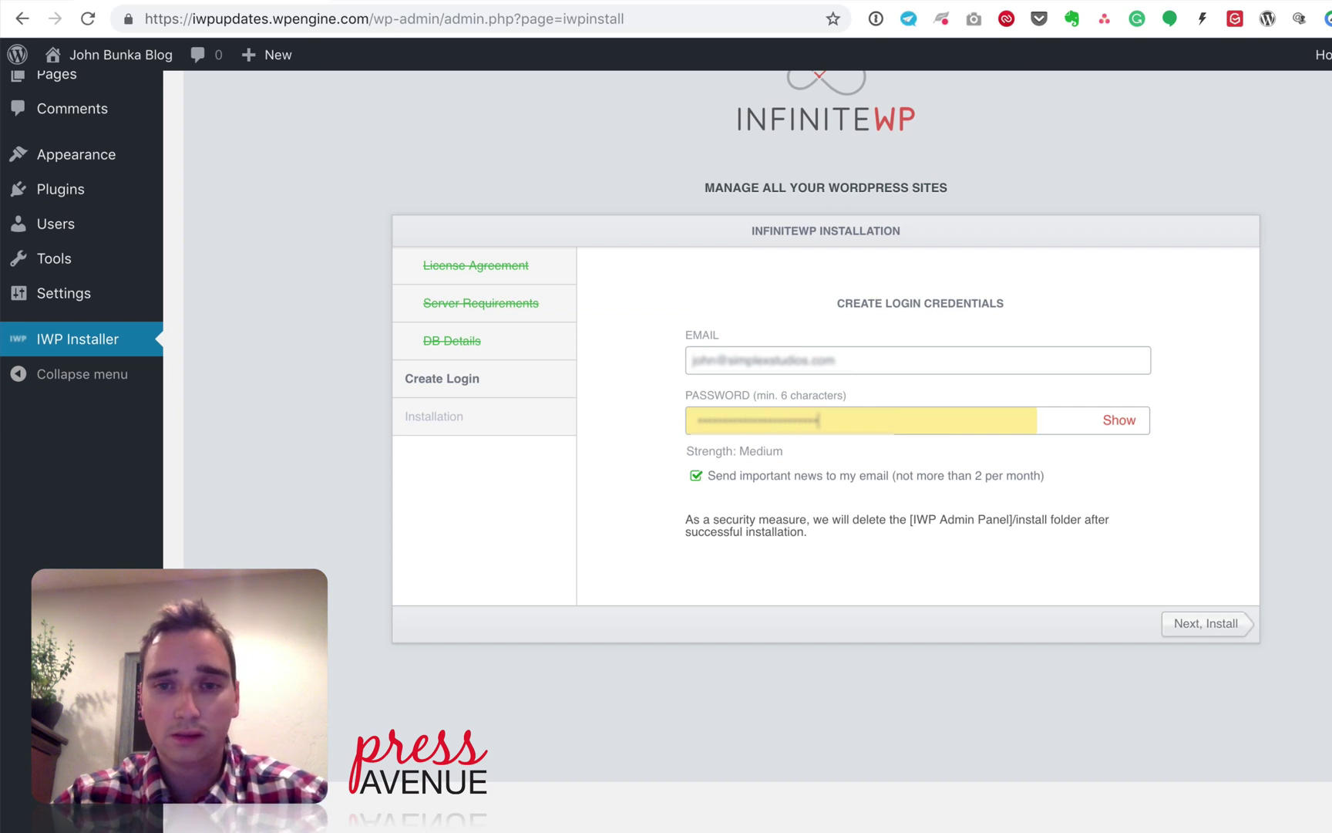
pyautogui.moveTo(836, 420); pyautogui.dragTo(641, 423)
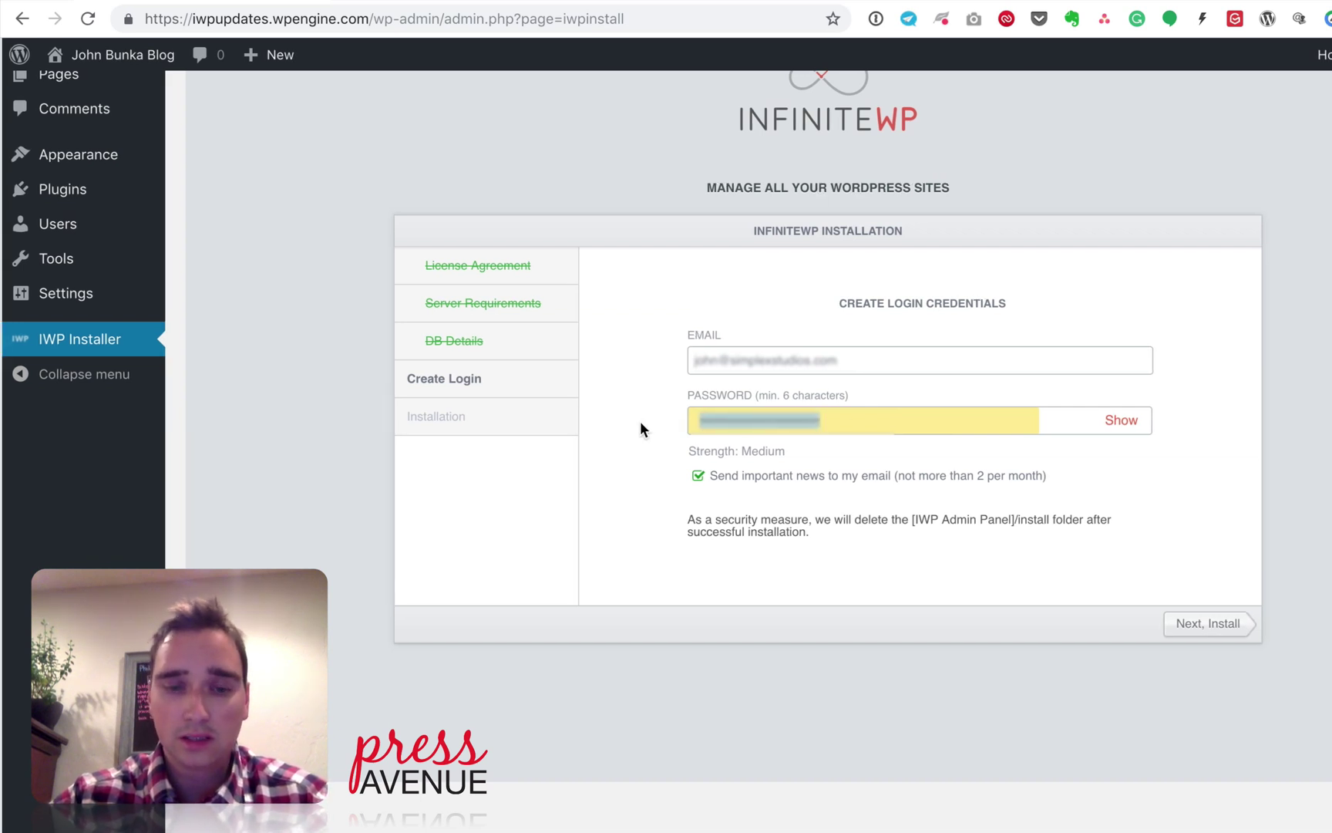
pyautogui.write('aaaa')
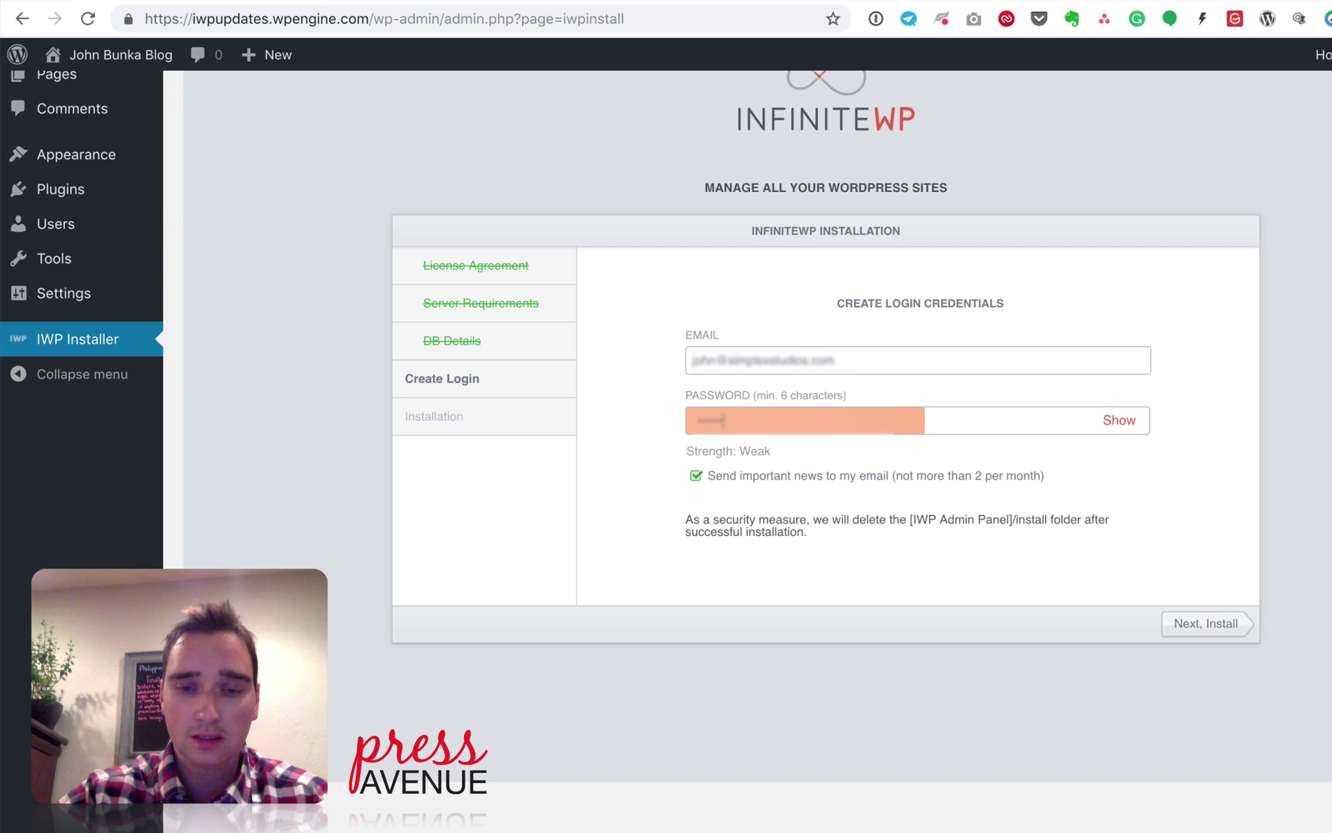
pyautogui.write('aaaa')
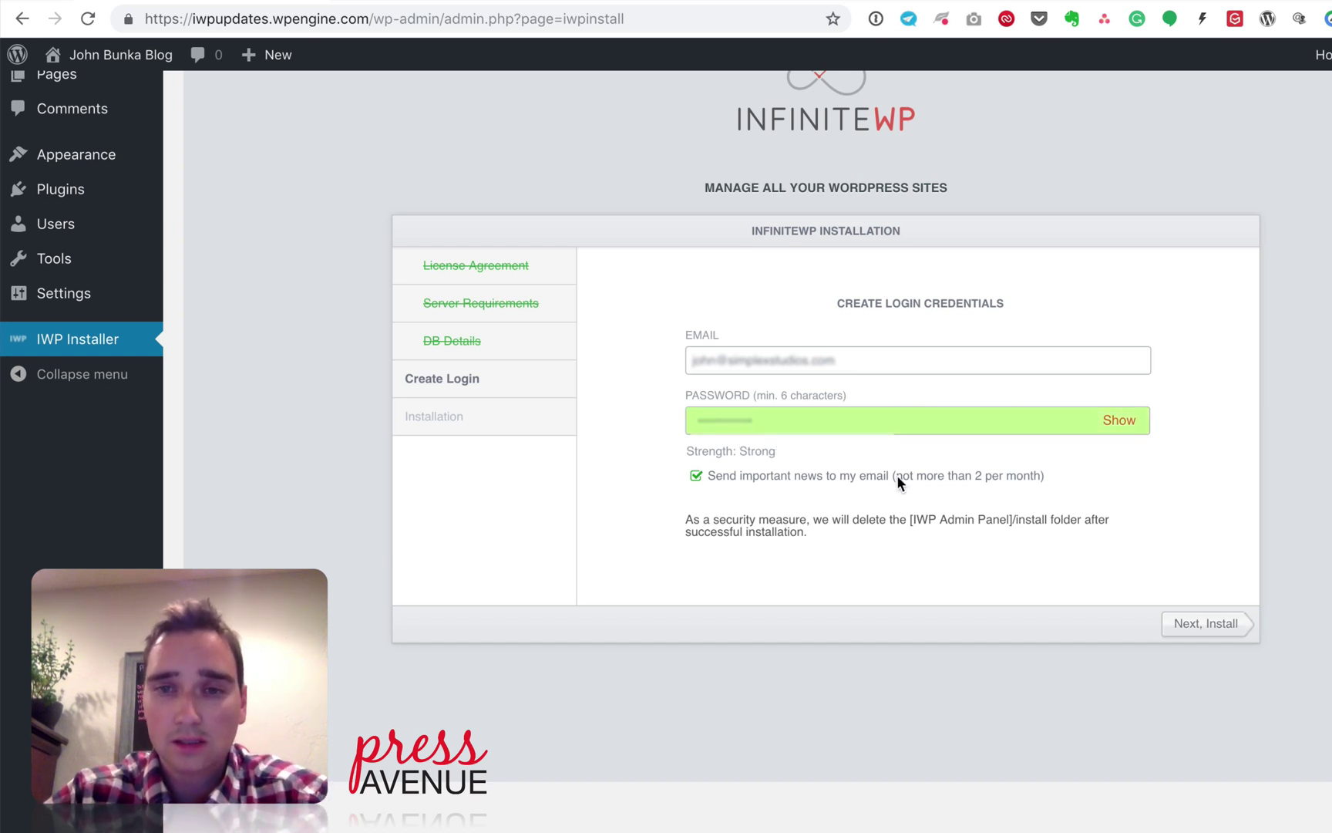
pyautogui.click(1204, 626)
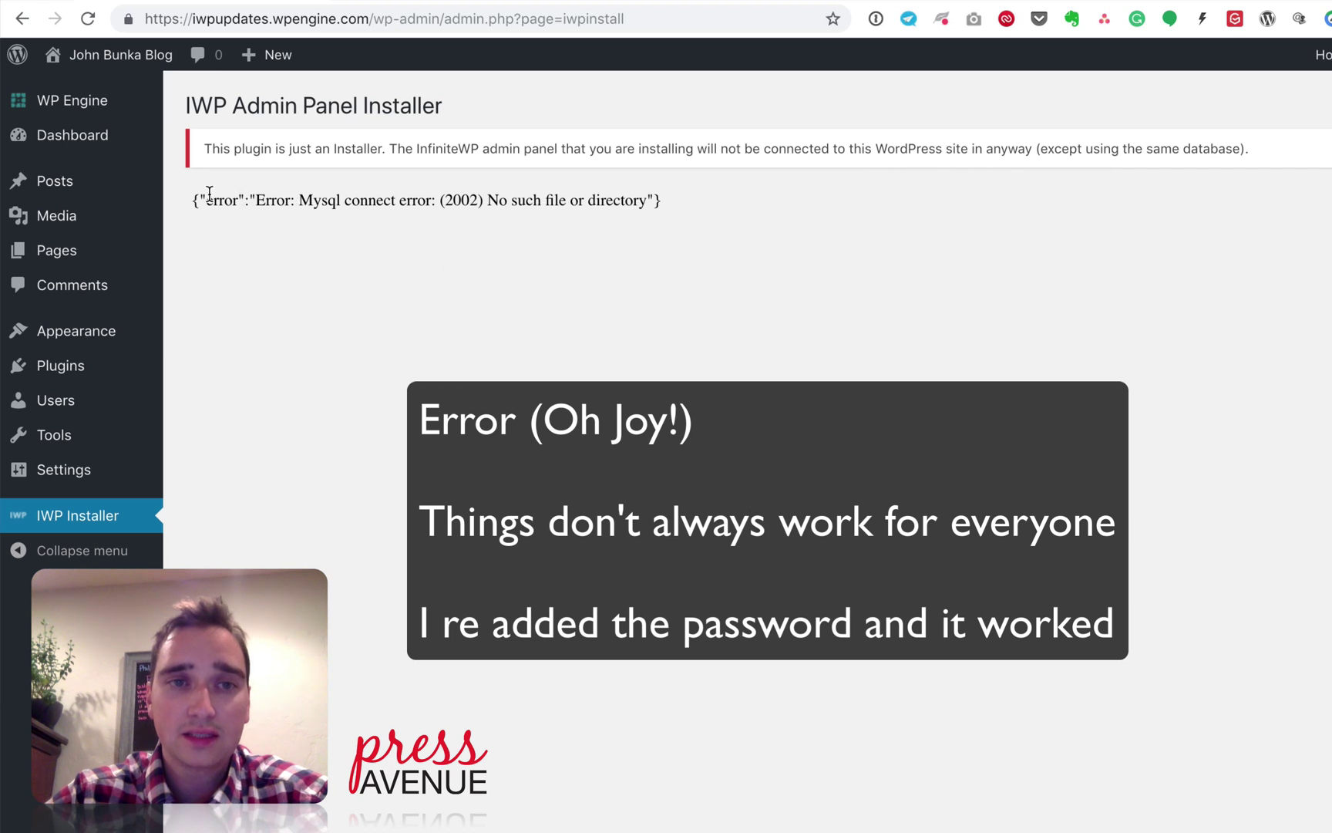
# Step: Re-enter the login password after the MySQL connect error and resubmit the installation
pyautogui.moveTo(209, 194); pyautogui.dragTo(632, 219)
pyautogui.click(631, 219)
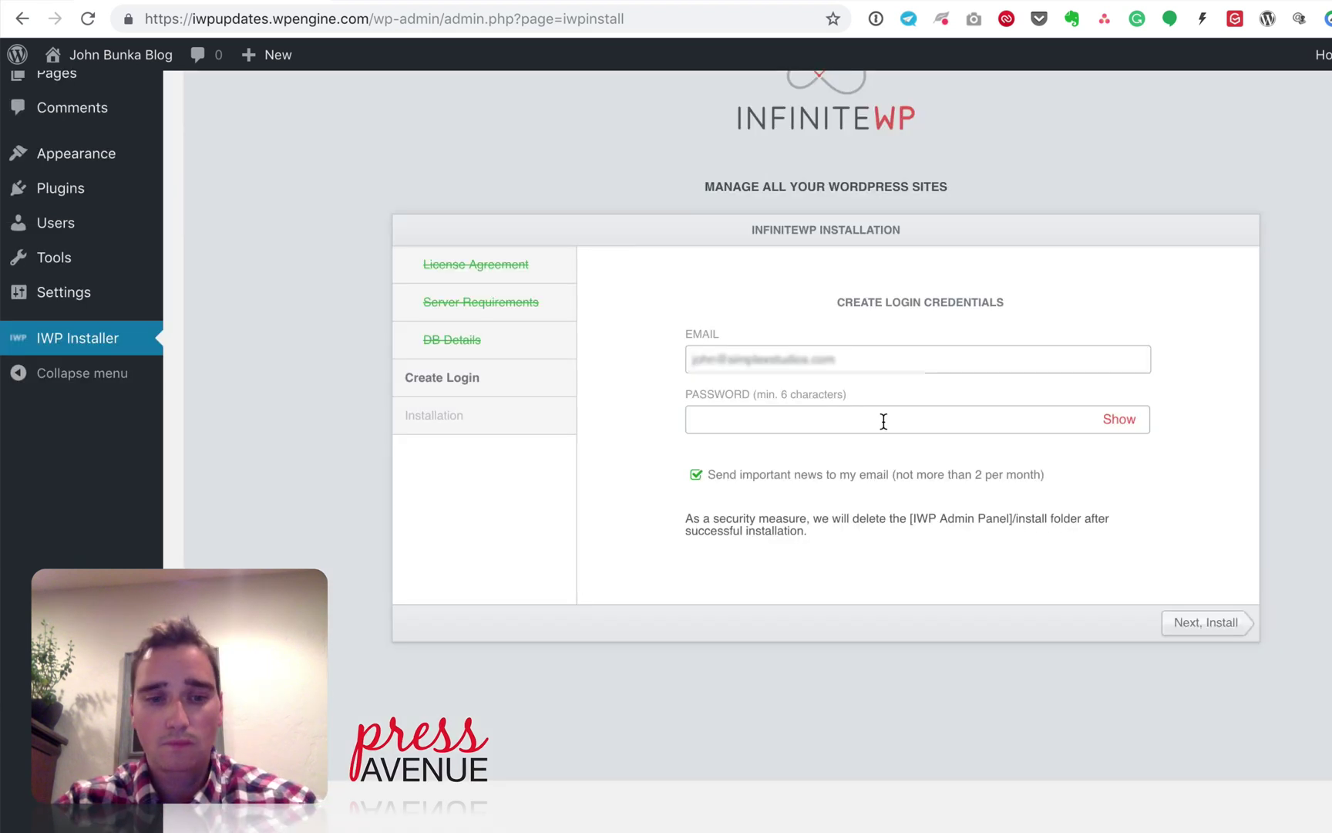
pyautogui.write('••••••')
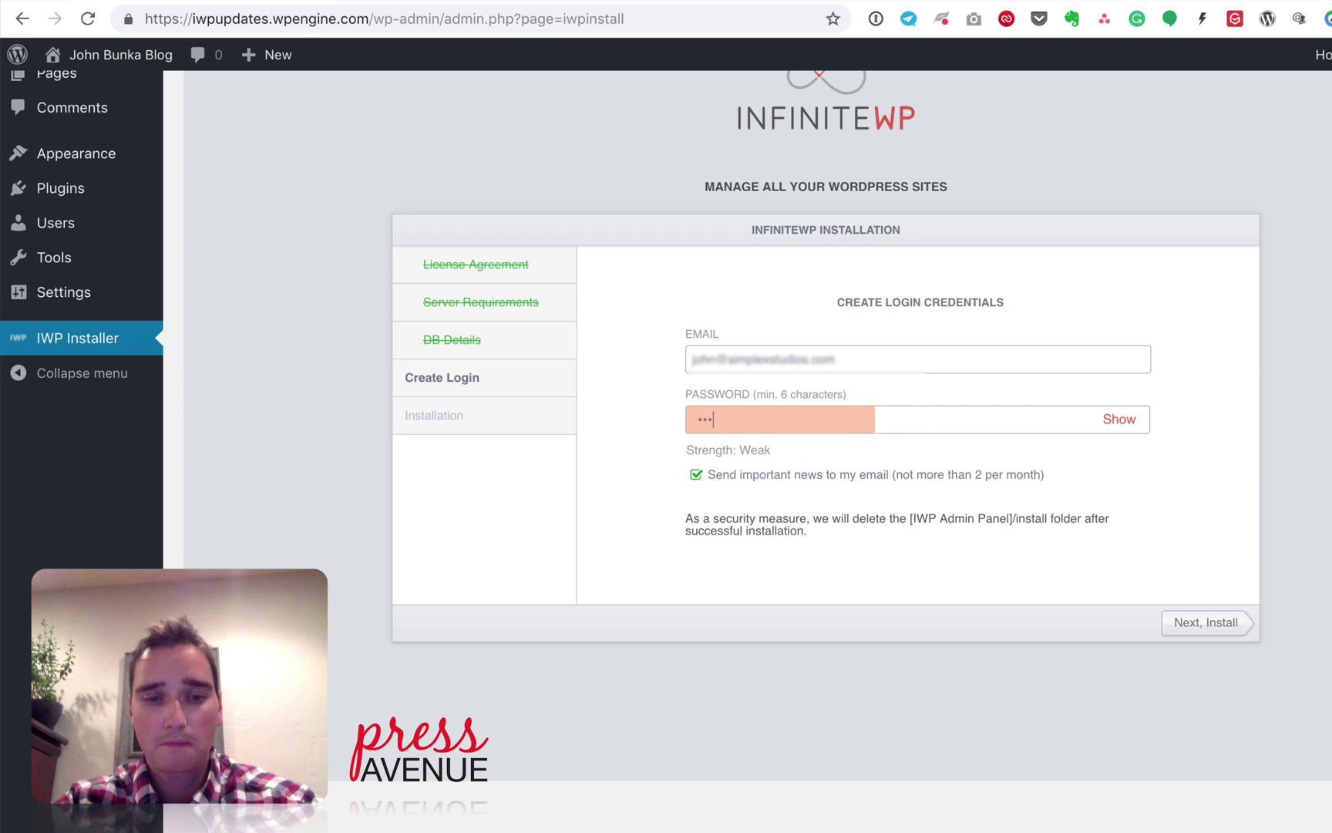
pyautogui.write('••••••')
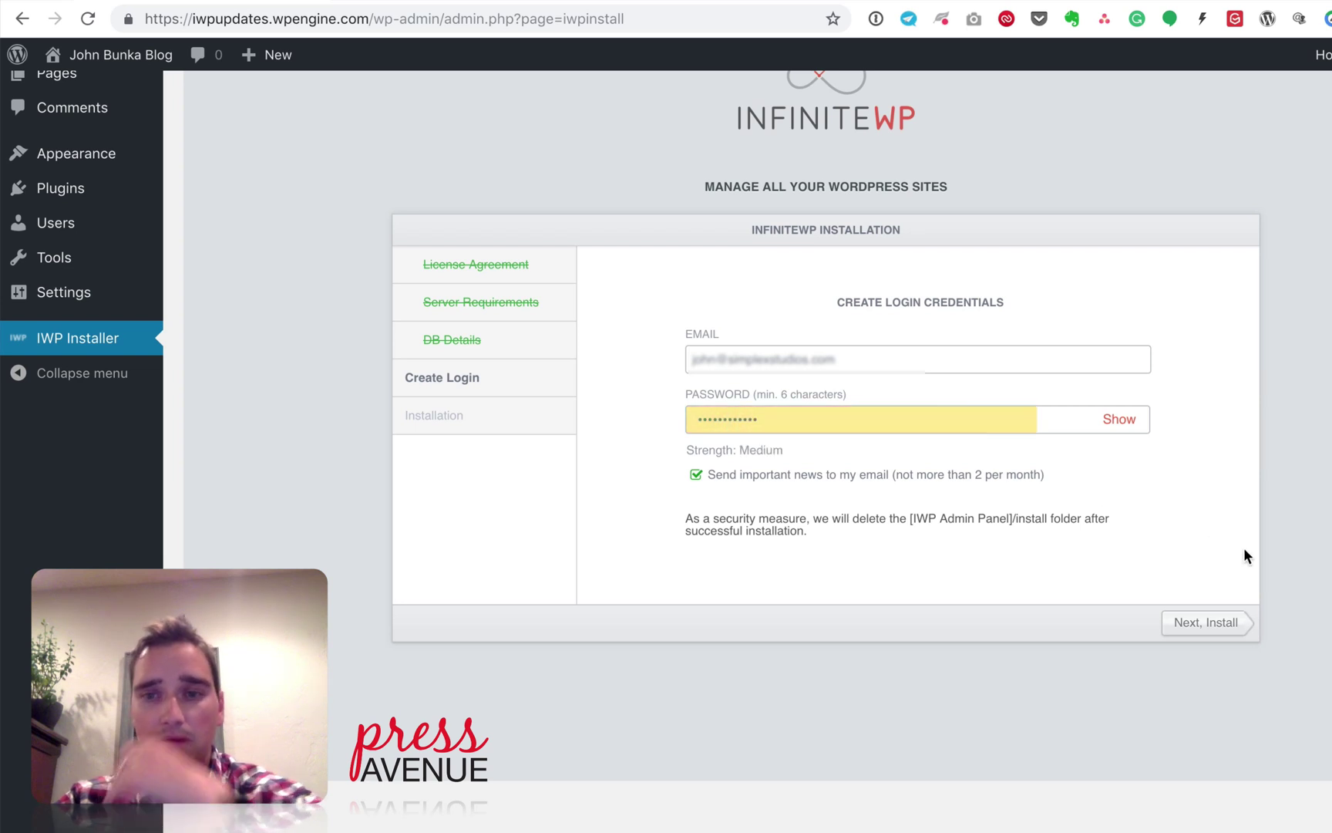
pyautogui.click(1207, 624)
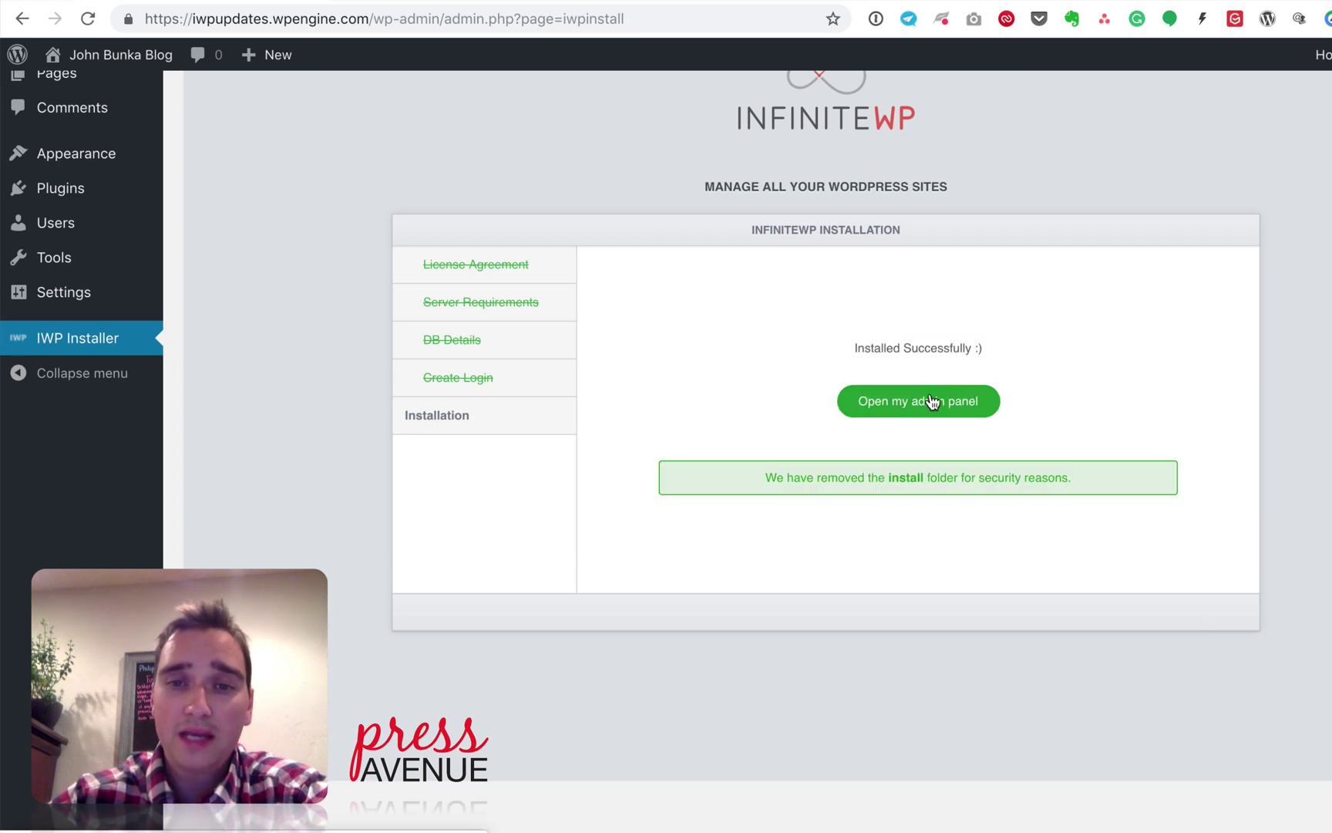
# Step: Review the notice that the install folder was removed after successful installation
pyautogui.moveTo(928, 477); pyautogui.dragTo(1061, 477)
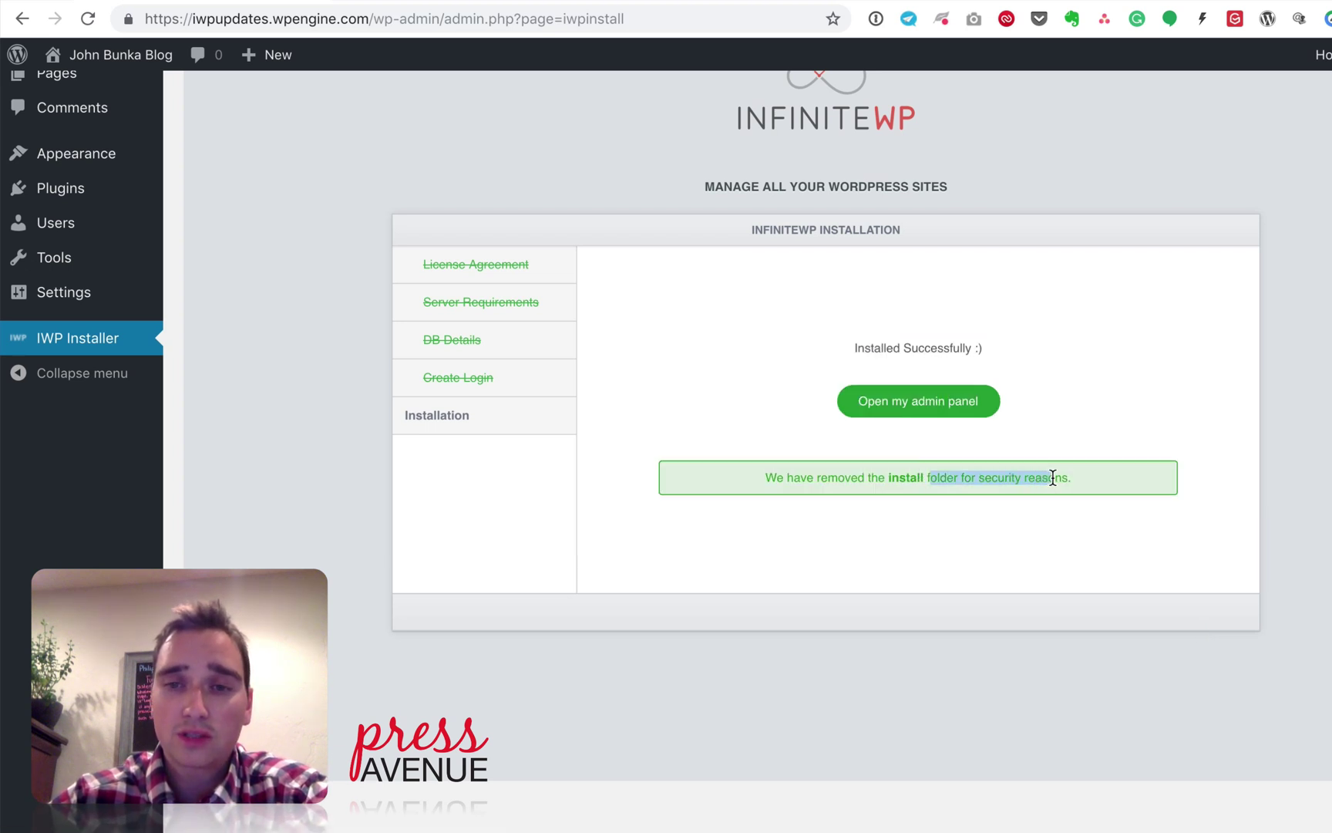
pyautogui.click(1051, 477)
pyautogui.moveTo(758, 477); pyautogui.dragTo(1078, 483)
pyautogui.click(1078, 485)
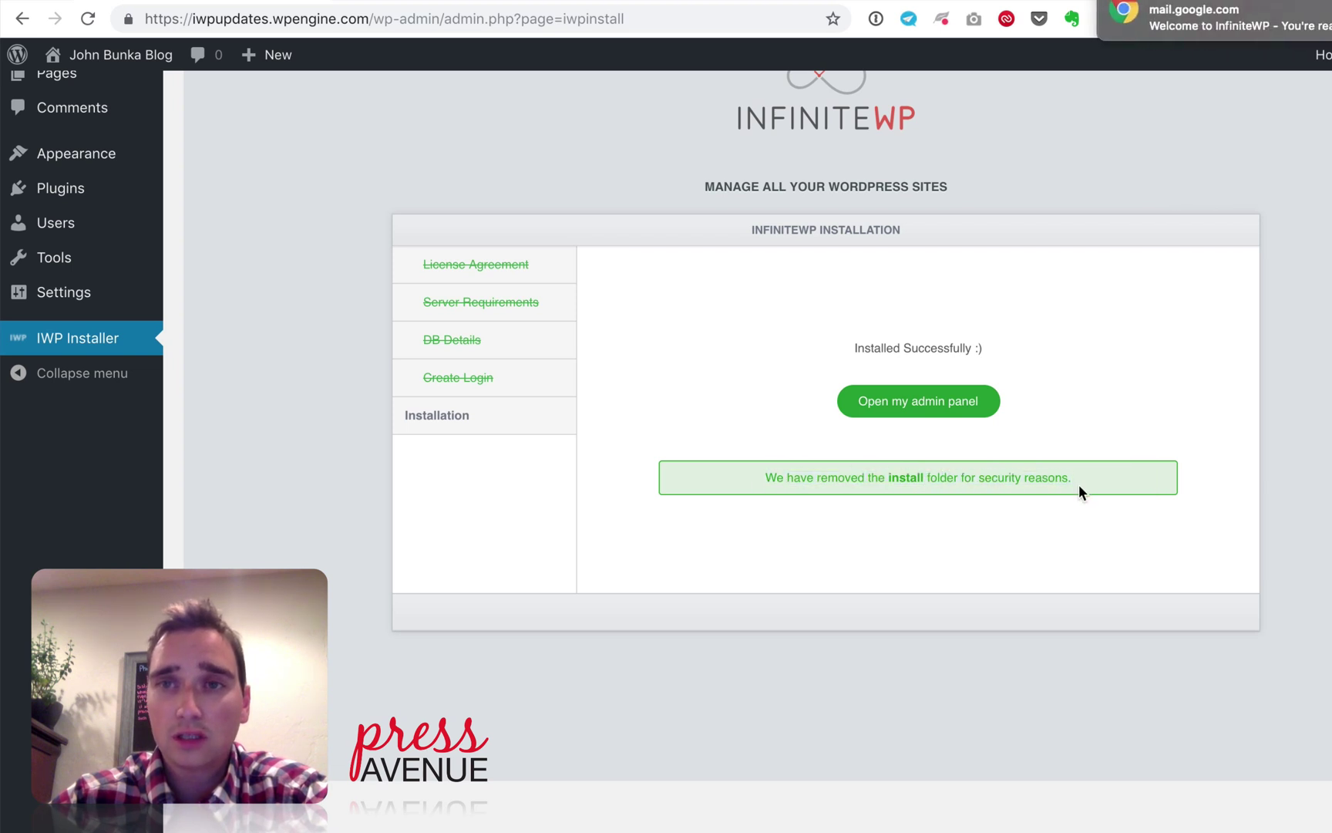
# Step: Sign in to the InfiniteWP admin panel with the account e-mail and password
pyautogui.click(970, 405)
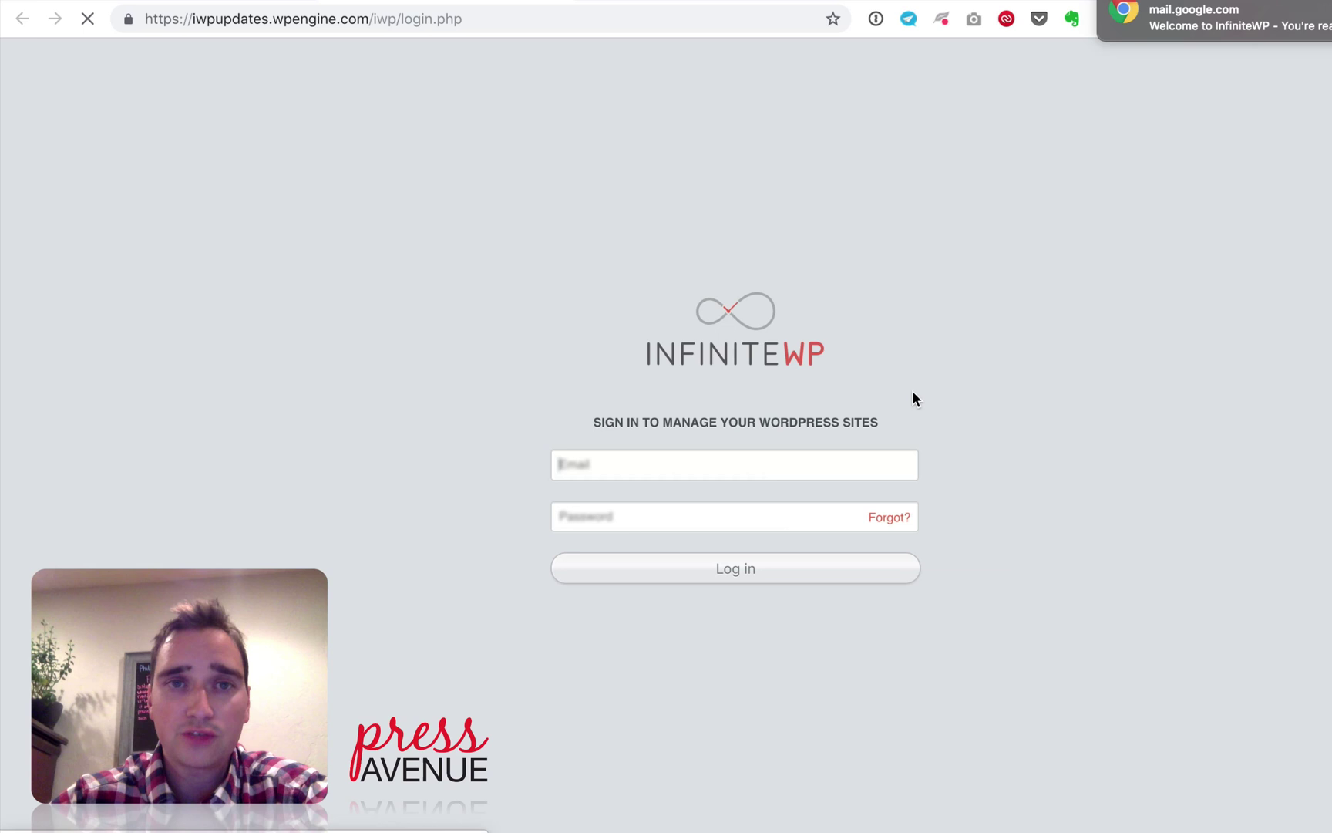
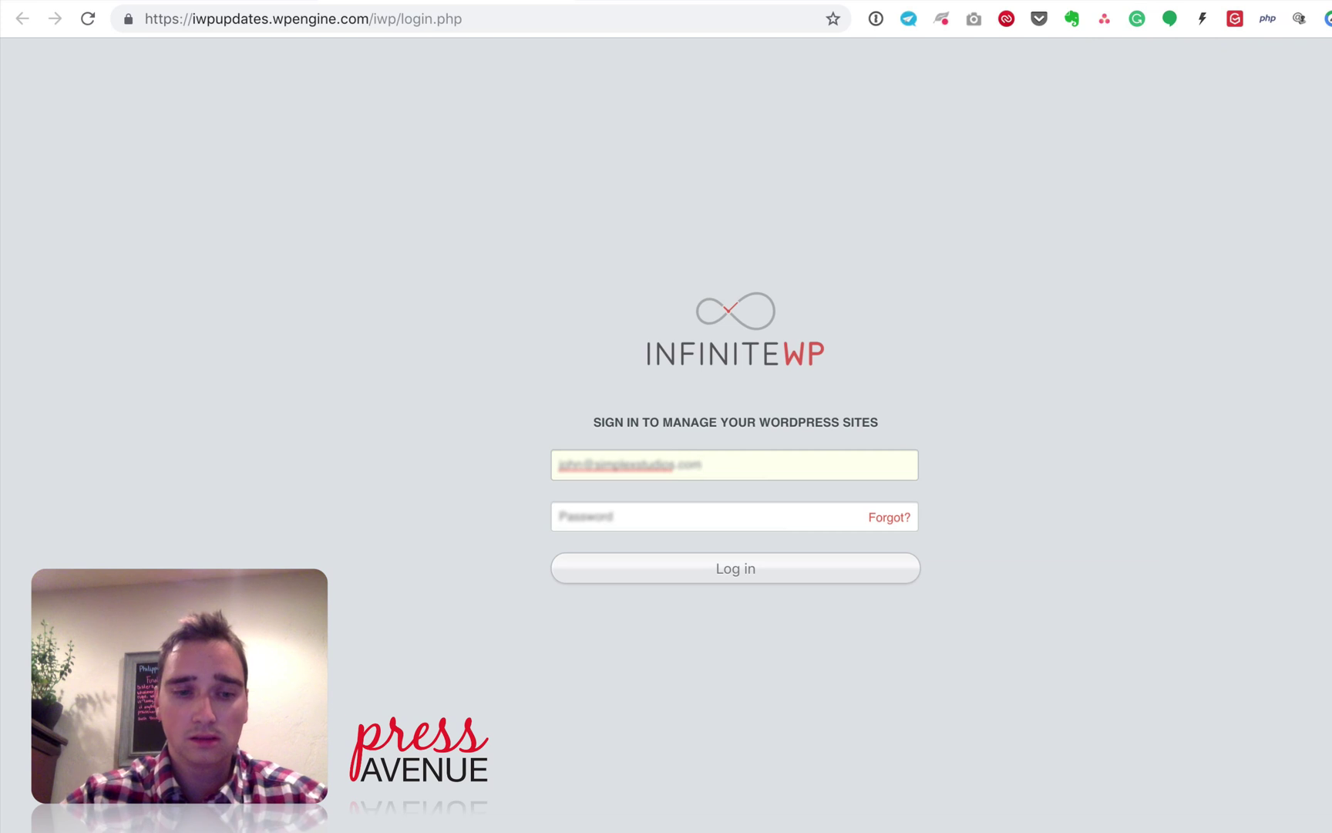
pyautogui.press('Tab')
pyautogui.write('********')
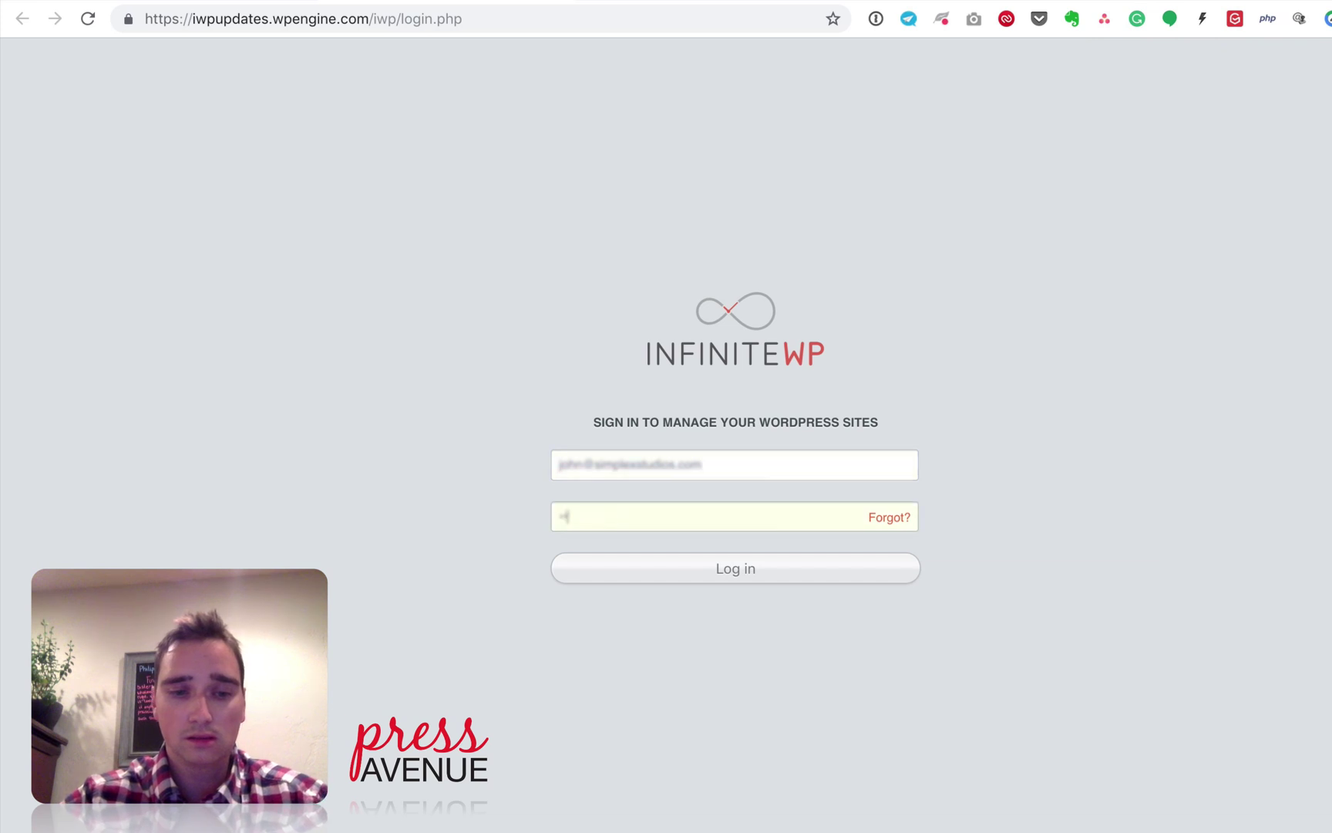
pyautogui.write('*')
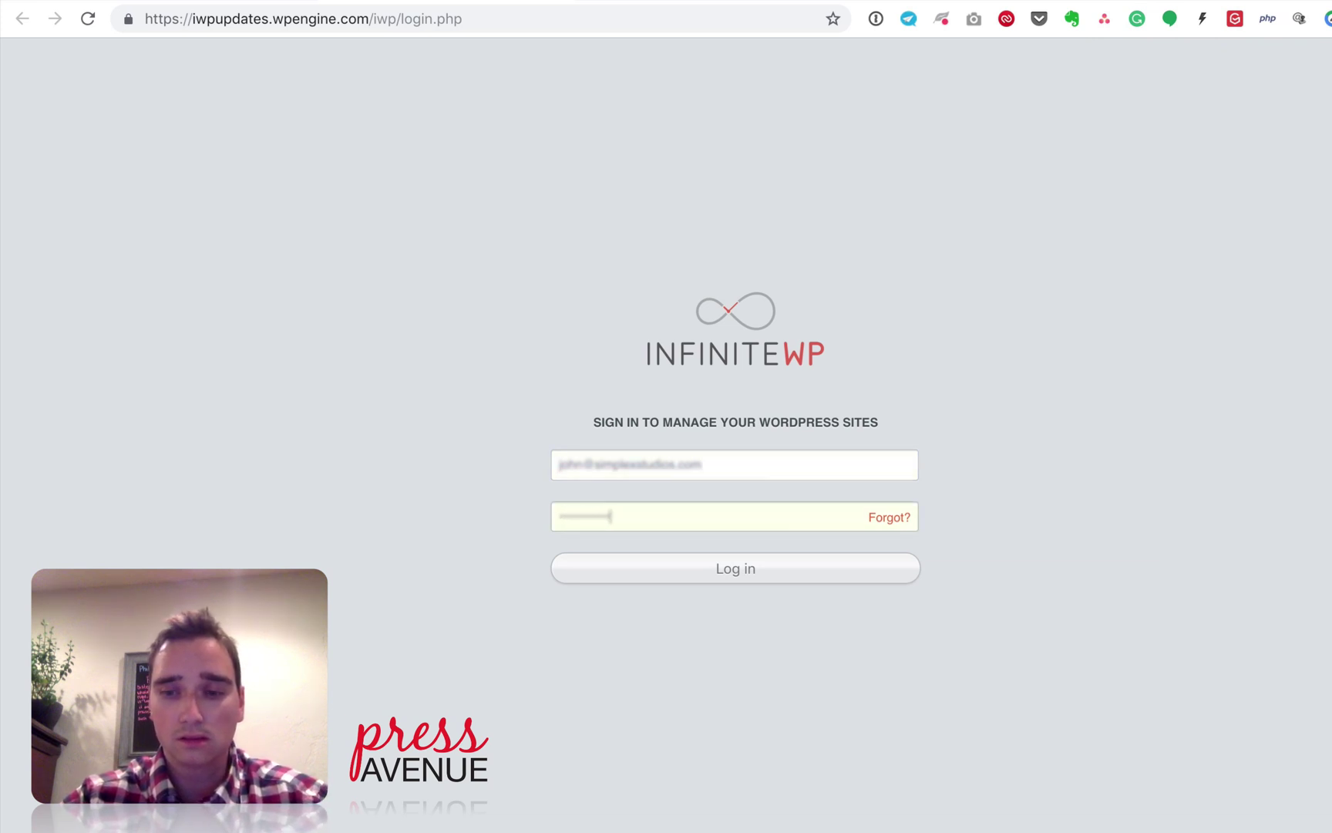
pyautogui.press('Return')
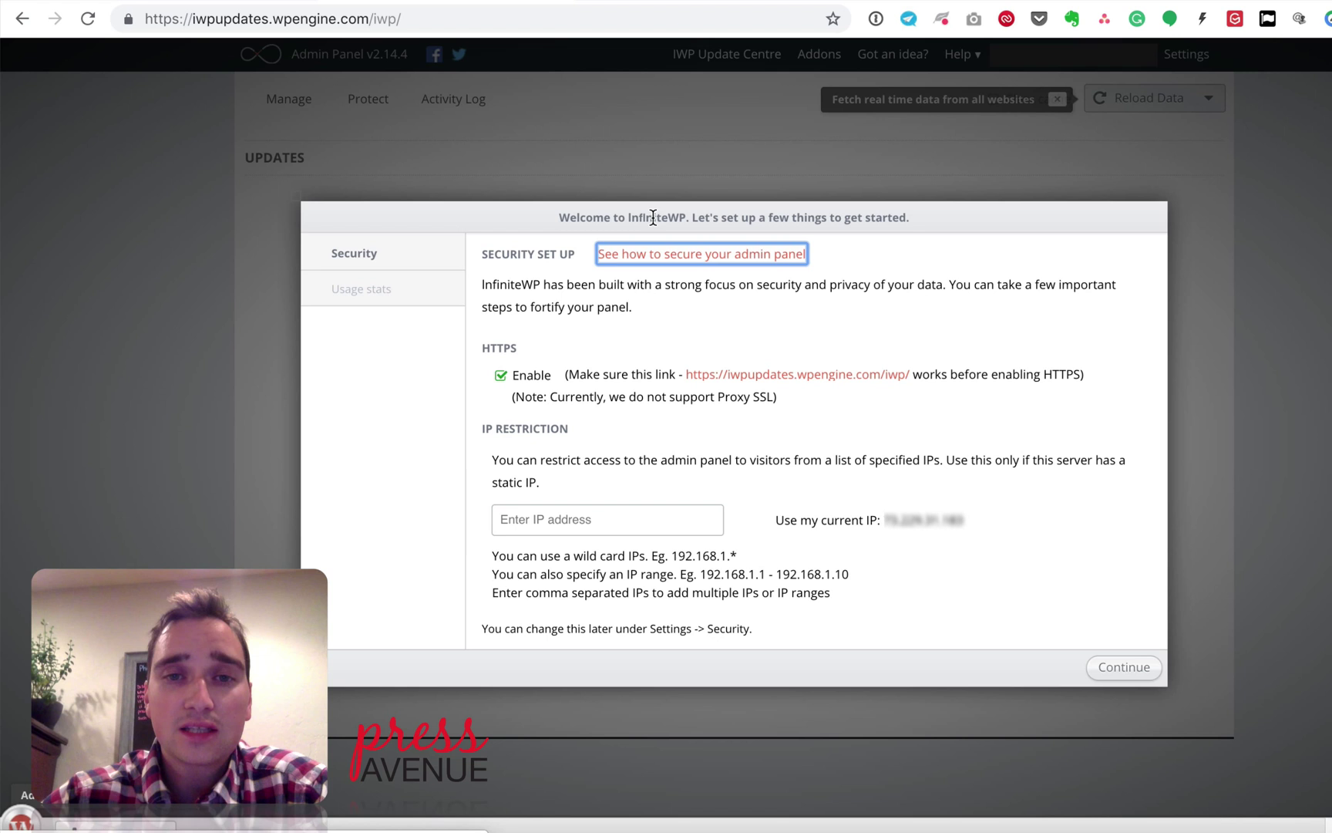
pyautogui.moveTo(692, 217); pyautogui.dragTo(948, 225)
pyautogui.click(927, 228)
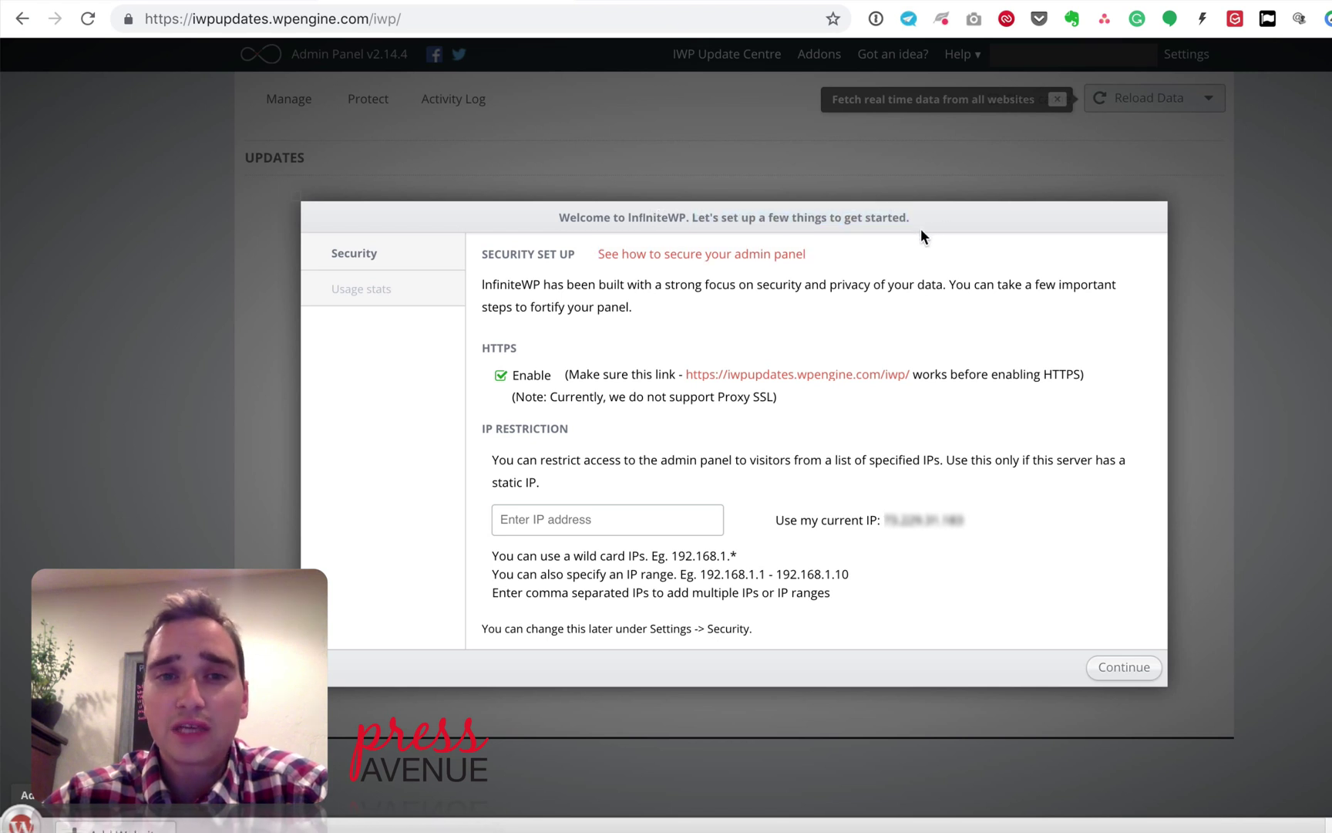
pyautogui.click(666, 256)
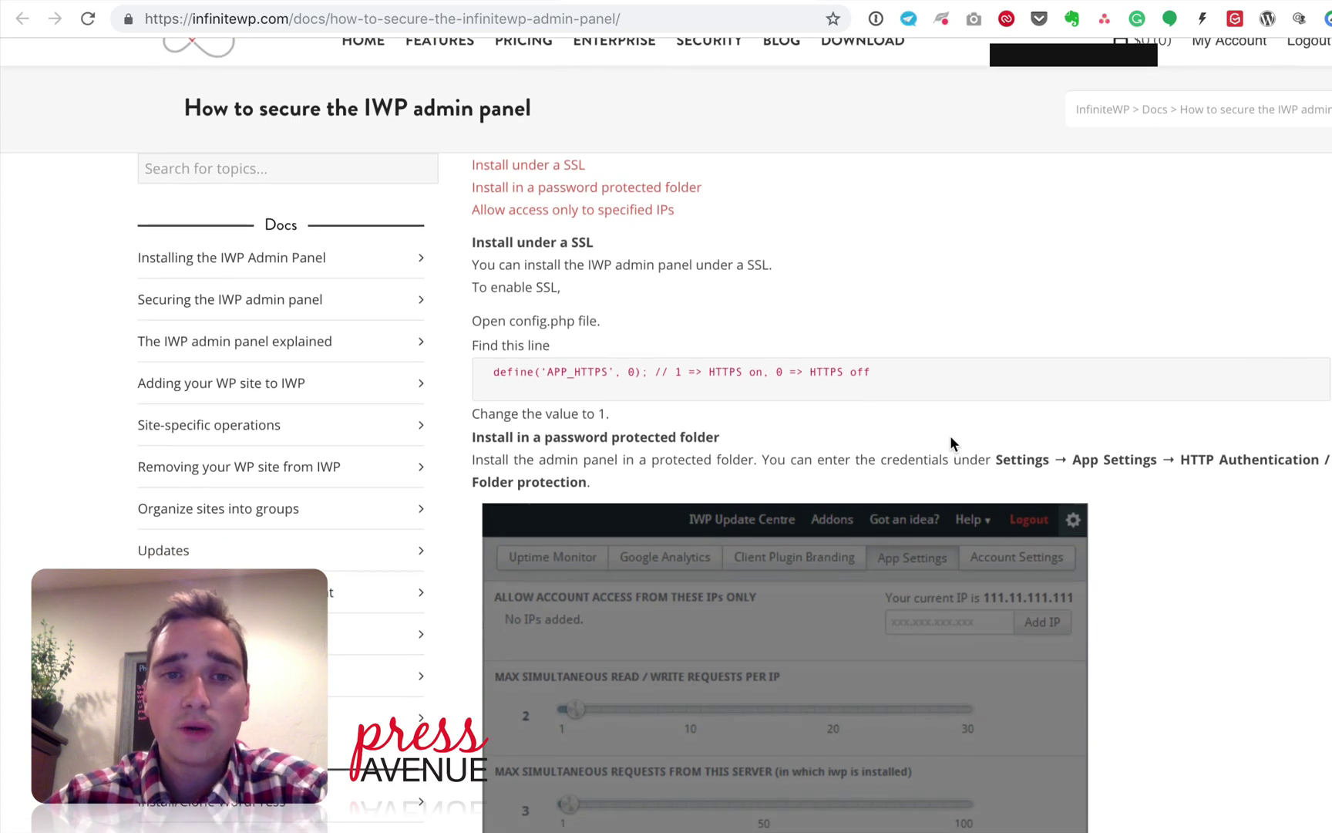
pyautogui.scroll(-1, 950, 436)
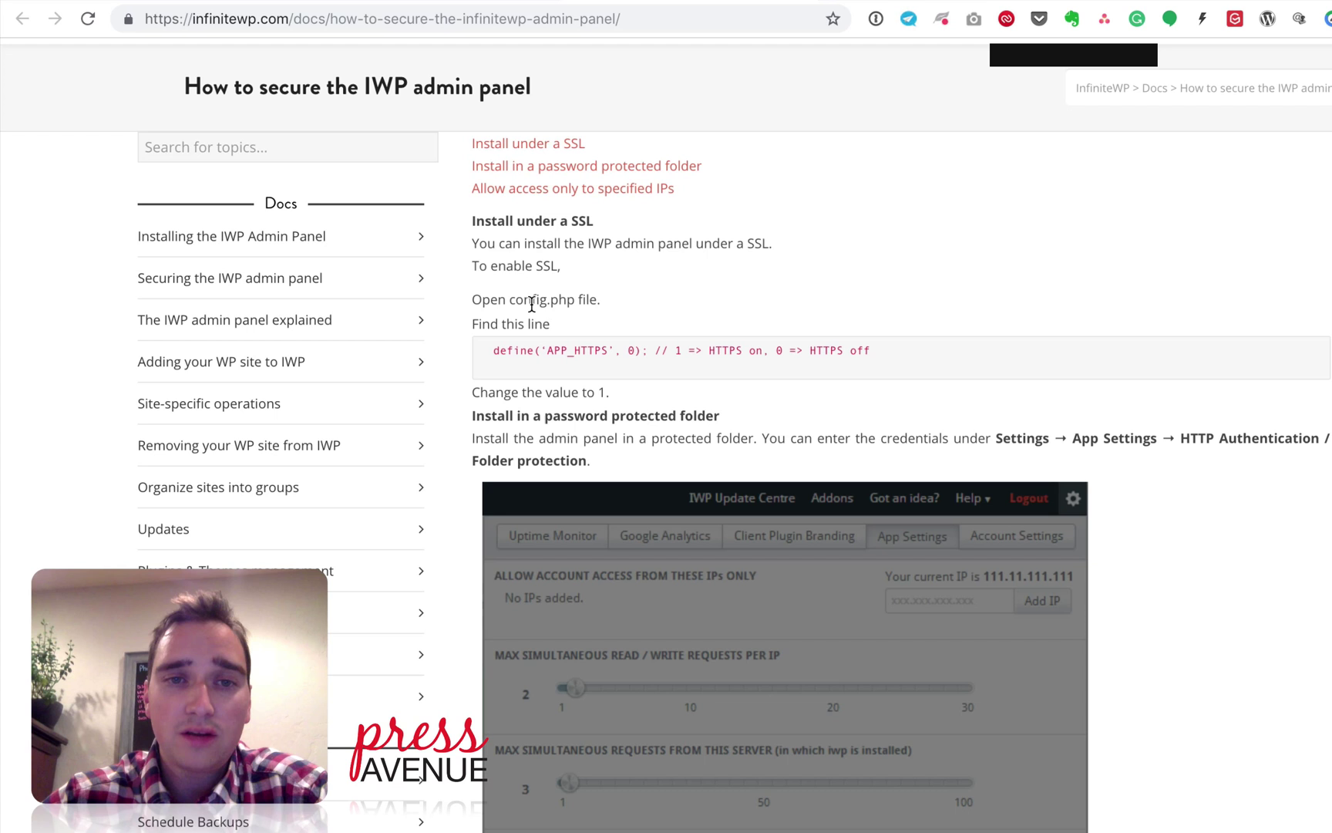
pyautogui.moveTo(513, 351); pyautogui.dragTo(909, 367)
pyautogui.click(1032, 456)
pyautogui.scroll(-5, 1082, 463)
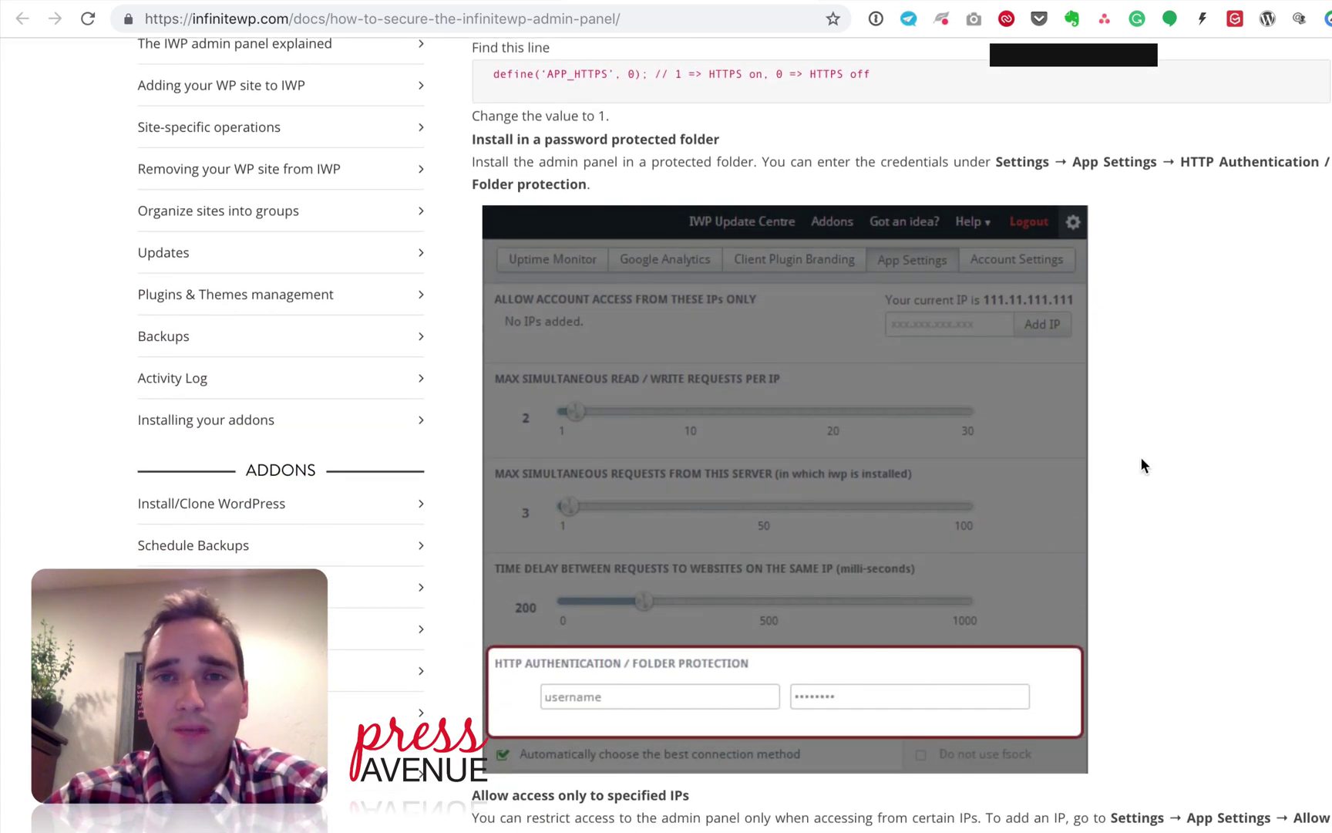
pyautogui.moveTo(491, 74); pyautogui.dragTo(851, 75)
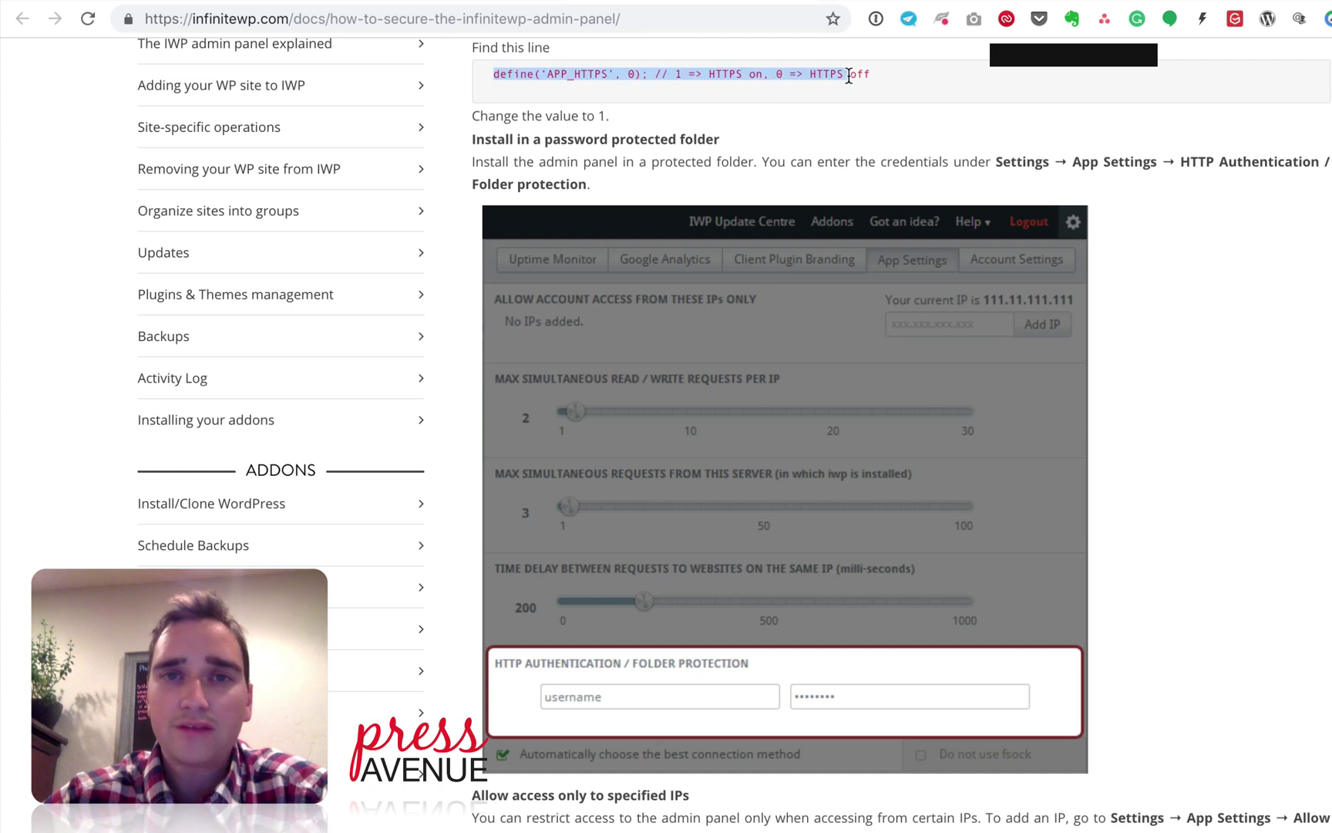
pyautogui.click(925, 100)
pyautogui.scroll(-5, 1049, 152)
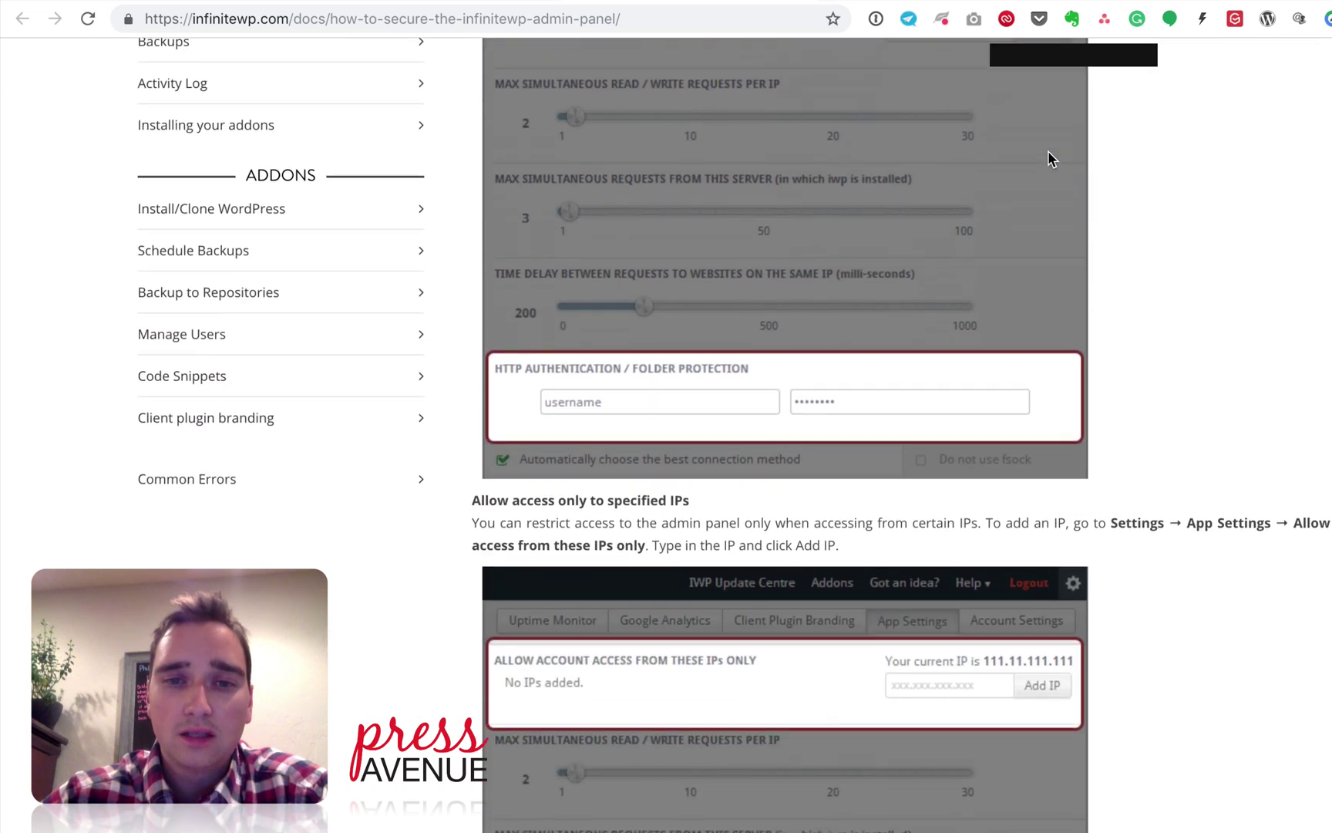
pyautogui.scroll(-5, 770, 395)
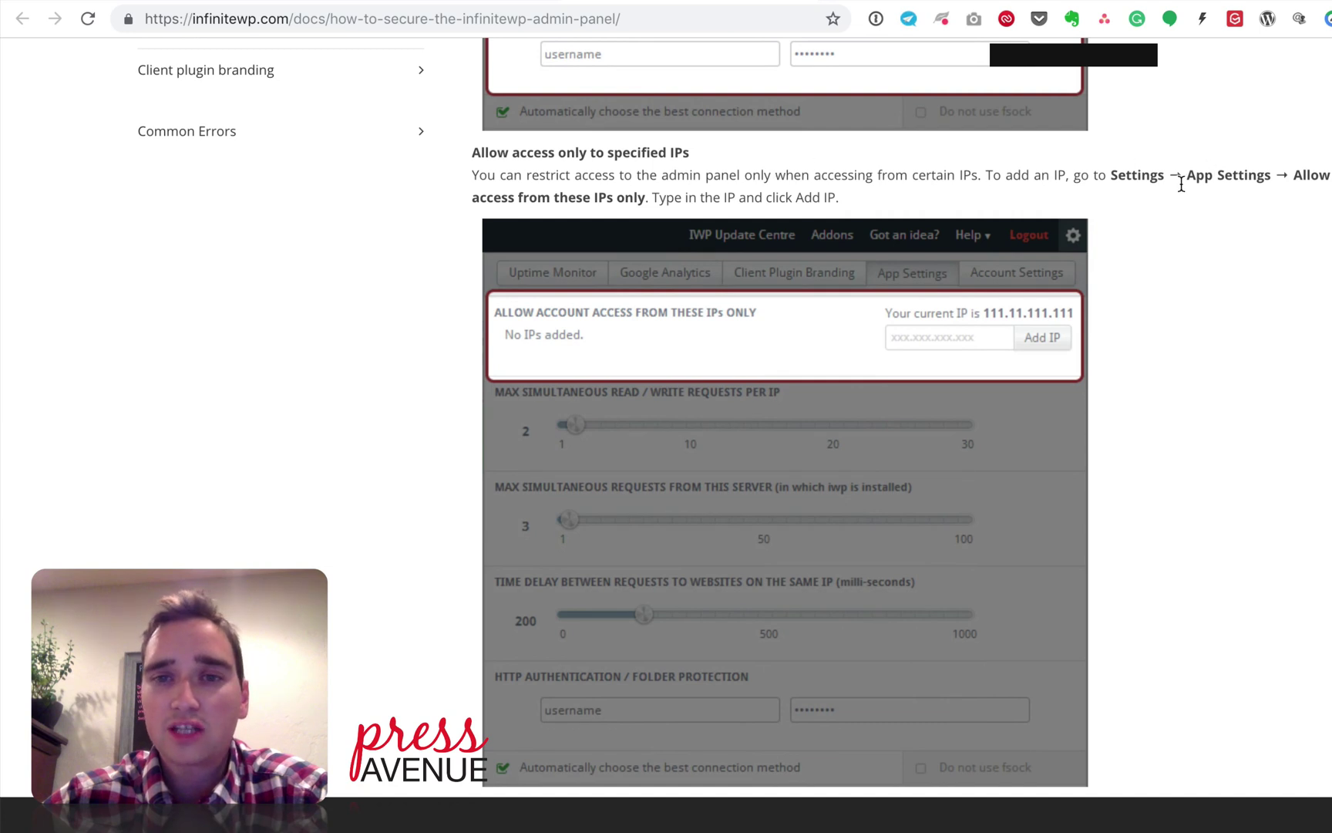
pyautogui.scroll(-5, 945, 382)
pyautogui.scroll(15, 944, 383)
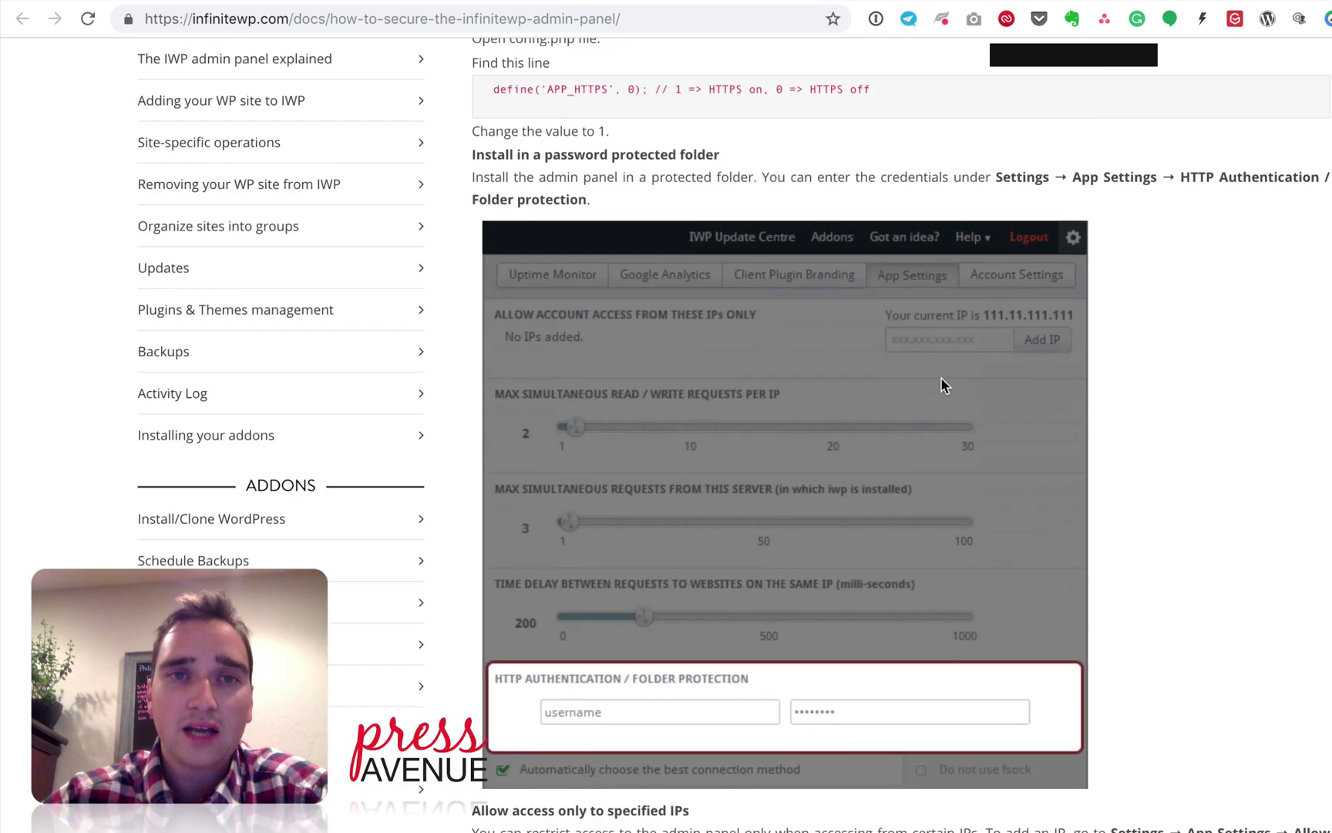
pyautogui.click(455, 2)
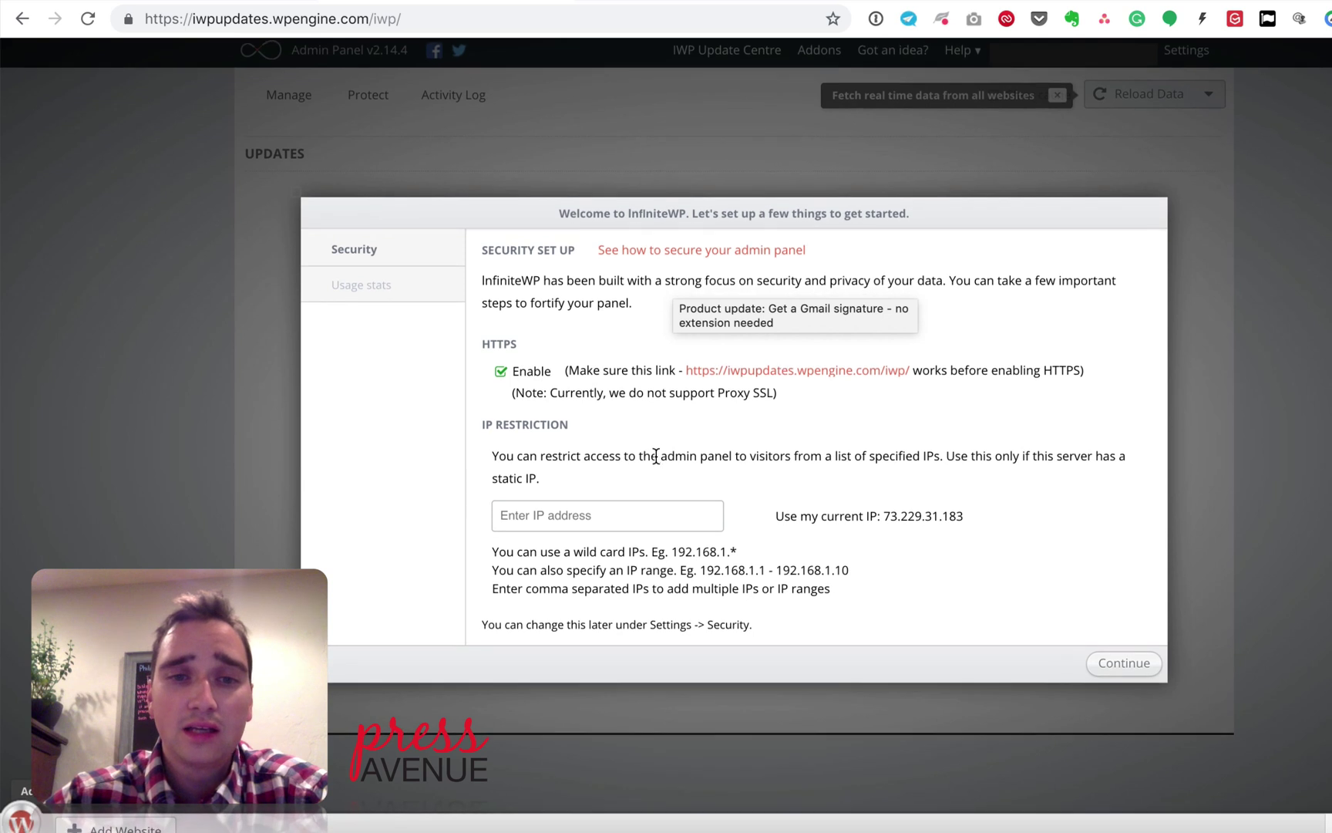
# Step: Skip the IP restriction, leave usage statistics unchecked and open the dashboard
pyautogui.click(619, 518)
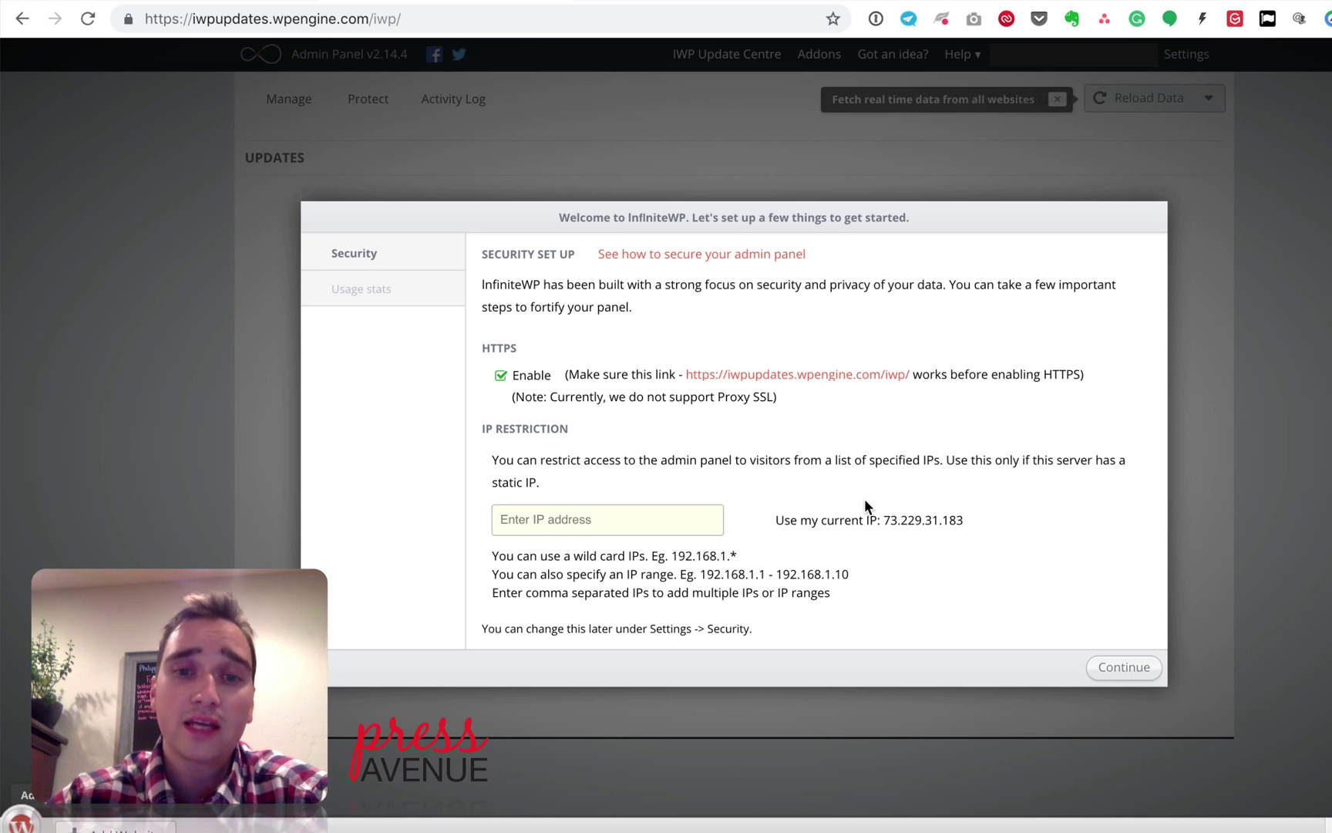
pyautogui.click(1139, 677)
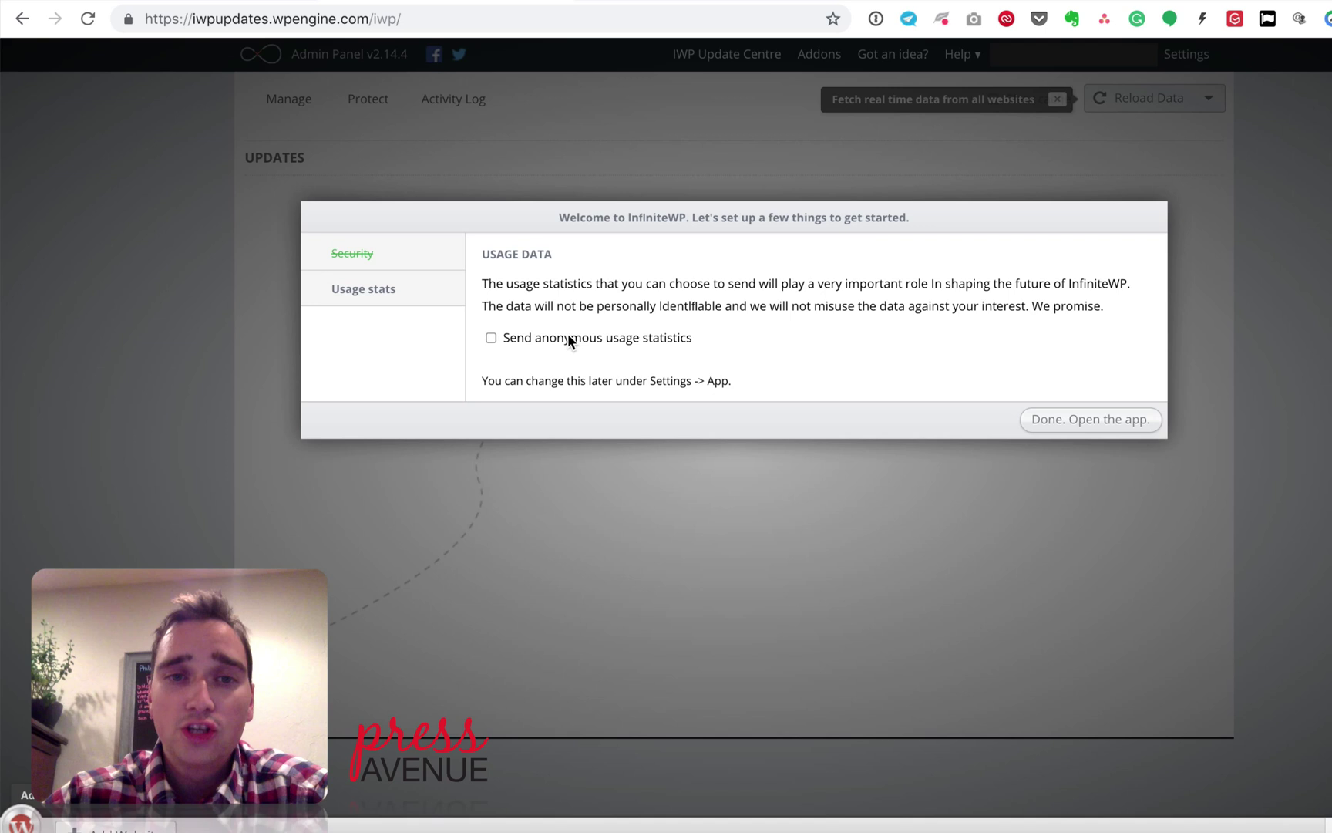
pyautogui.moveTo(522, 287); pyautogui.dragTo(594, 309)
pyautogui.click(636, 323)
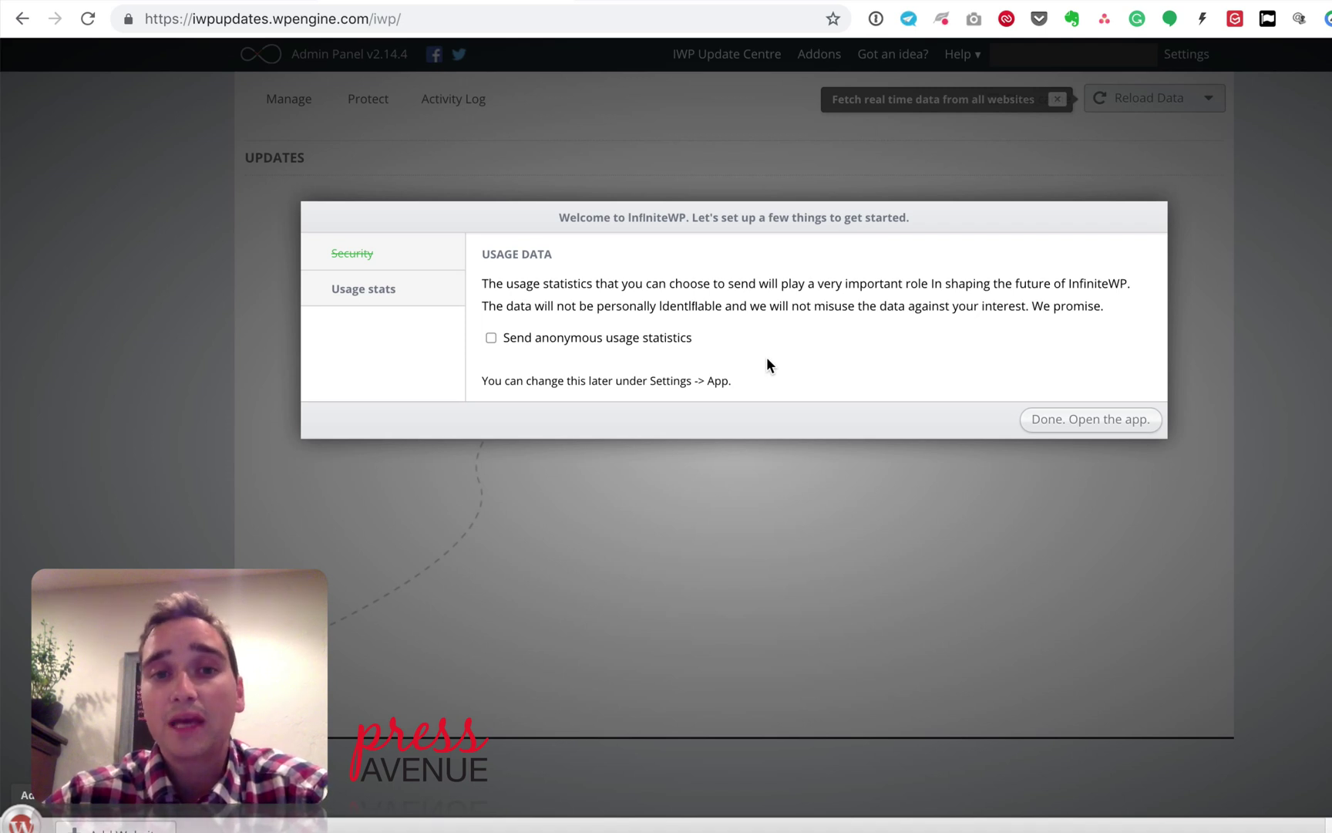
pyautogui.click(1118, 421)
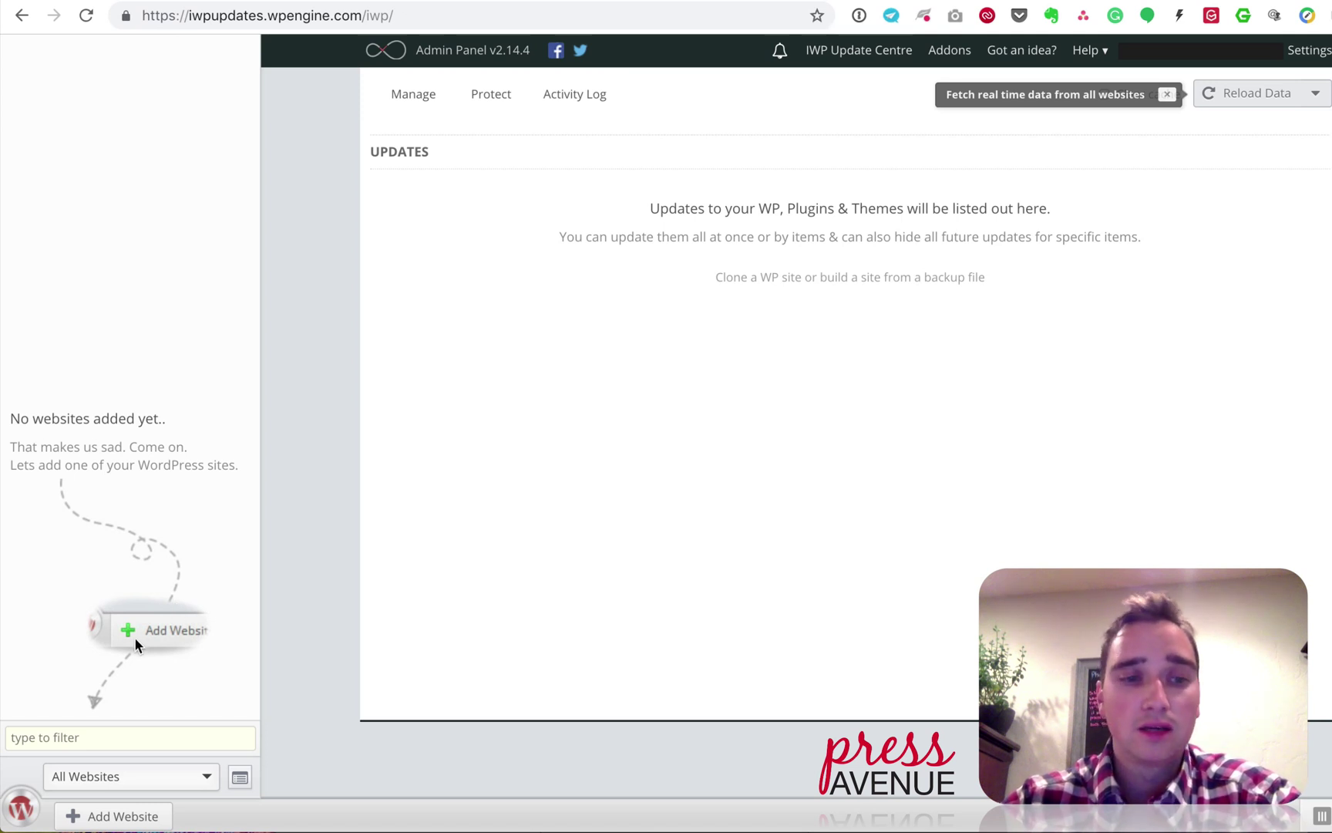
# Step: Open the Add Website form and check its admin username and activation key fields
pyautogui.click(154, 819)
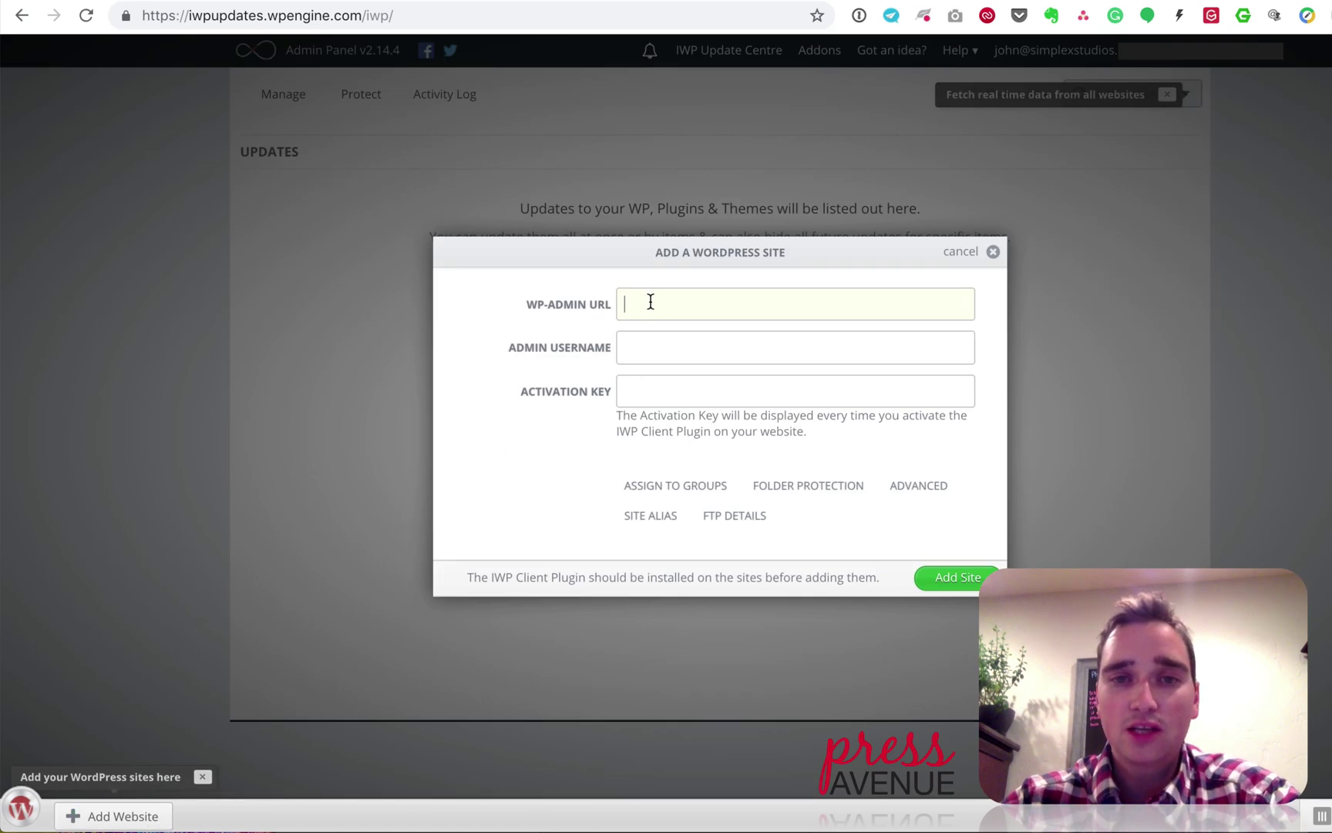
pyautogui.click(665, 347)
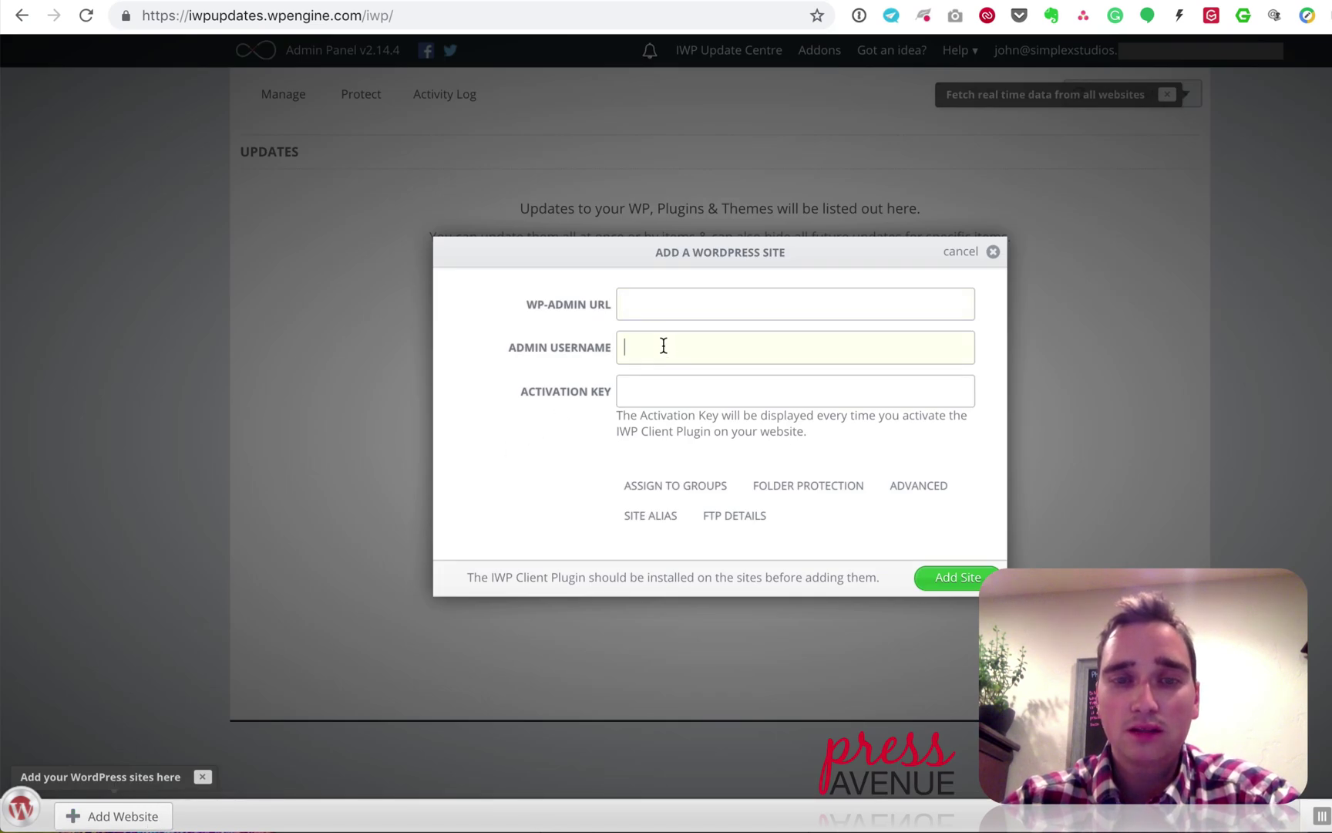
pyautogui.click(672, 391)
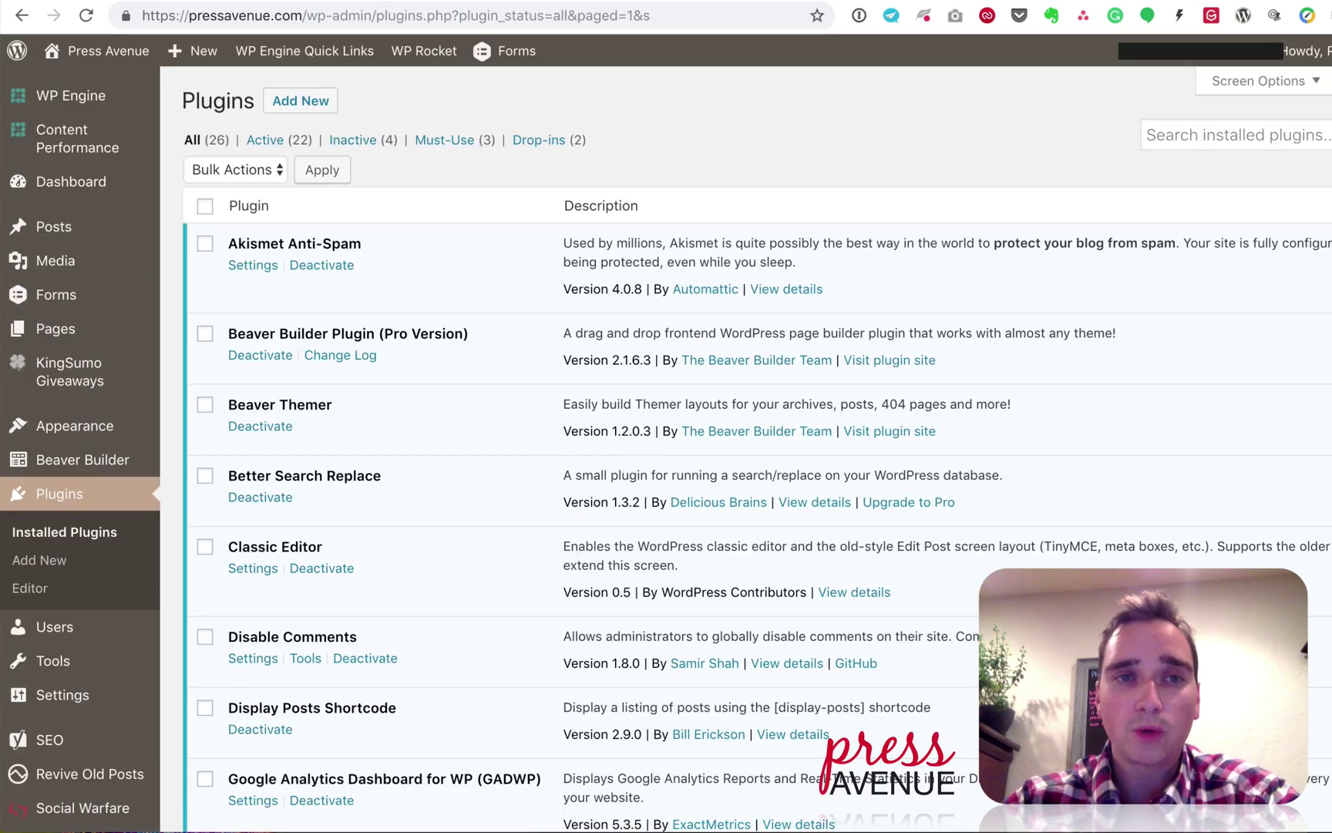
# Step: Find the InfiniteWP Client plugin by searching 'iwp', then install and activate it
pyautogui.click(309, 104)
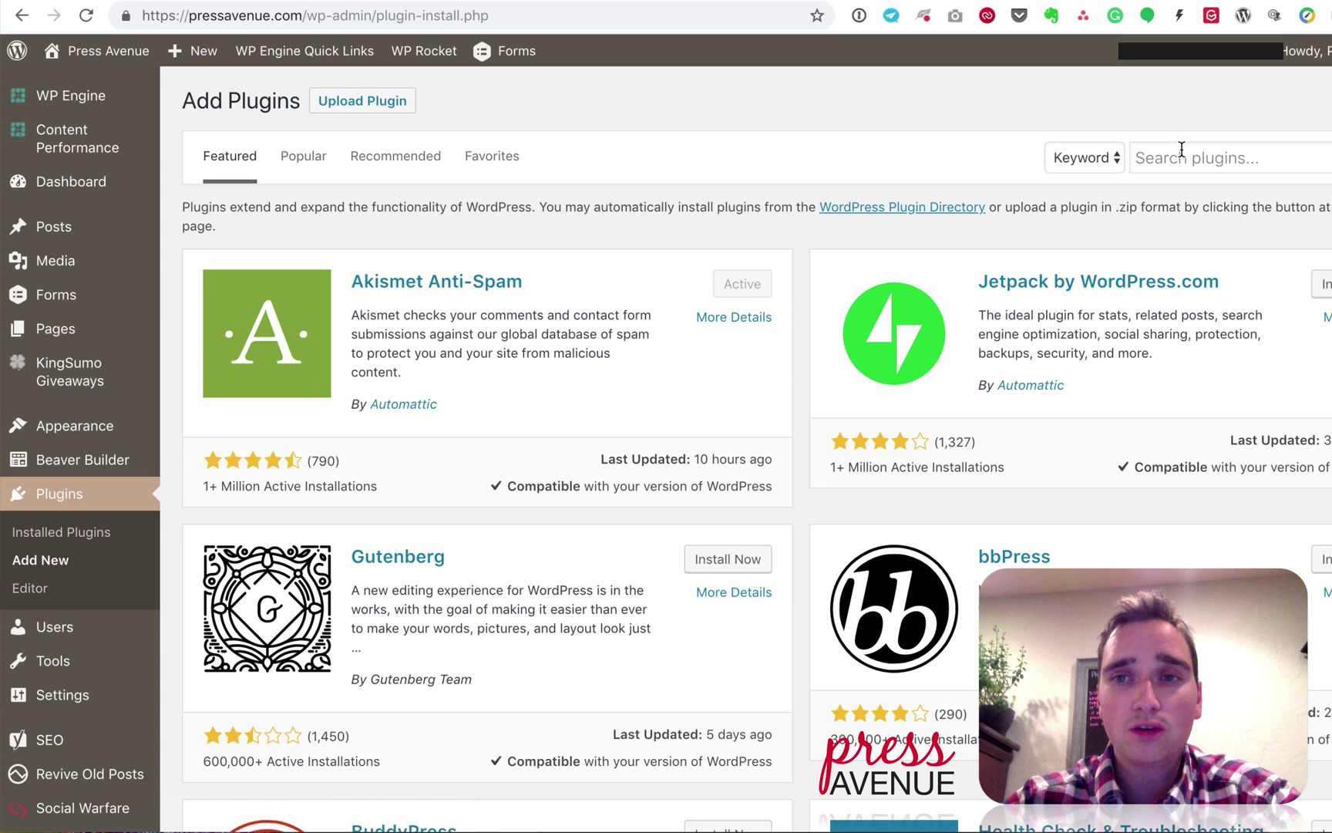
pyautogui.click(1181, 151)
pyautogui.write('iwp')
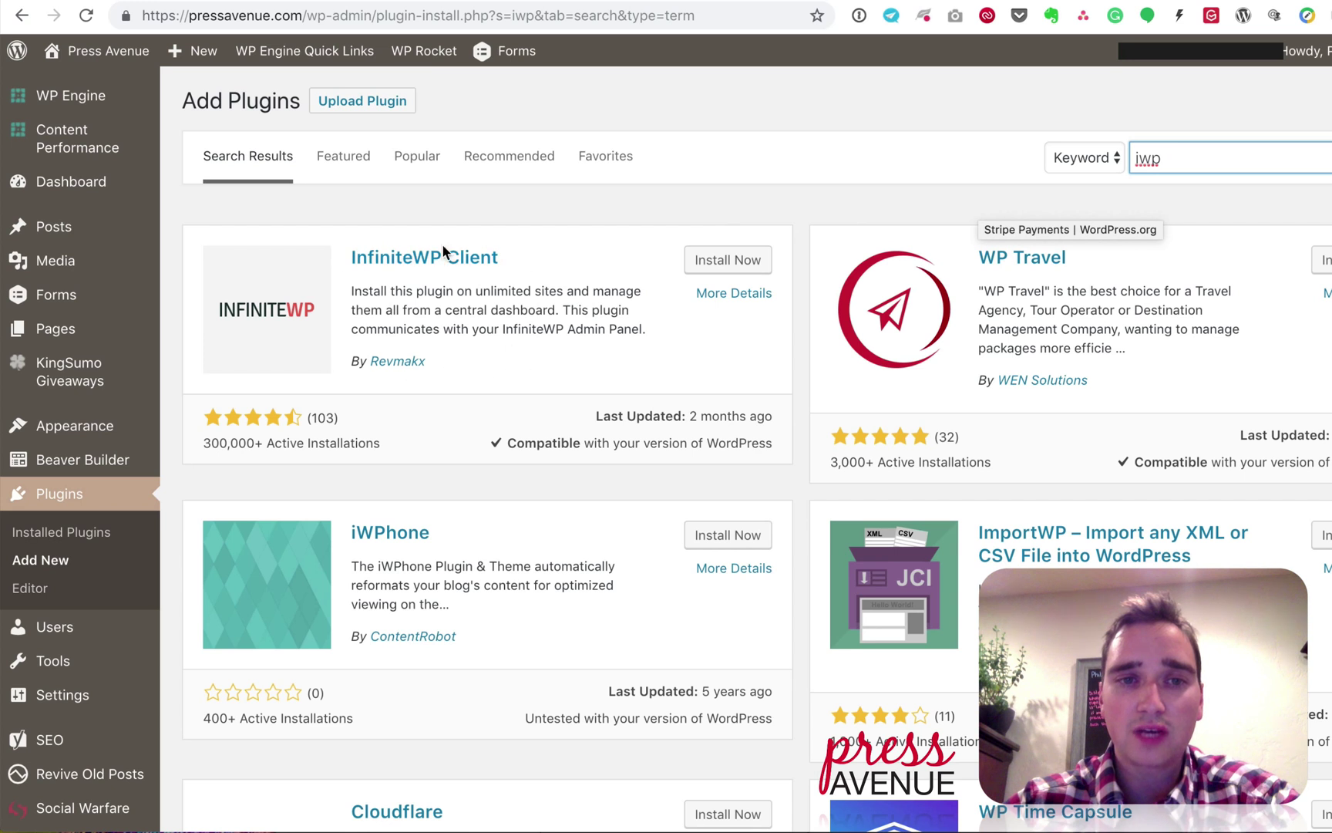
pyautogui.click(716, 263)
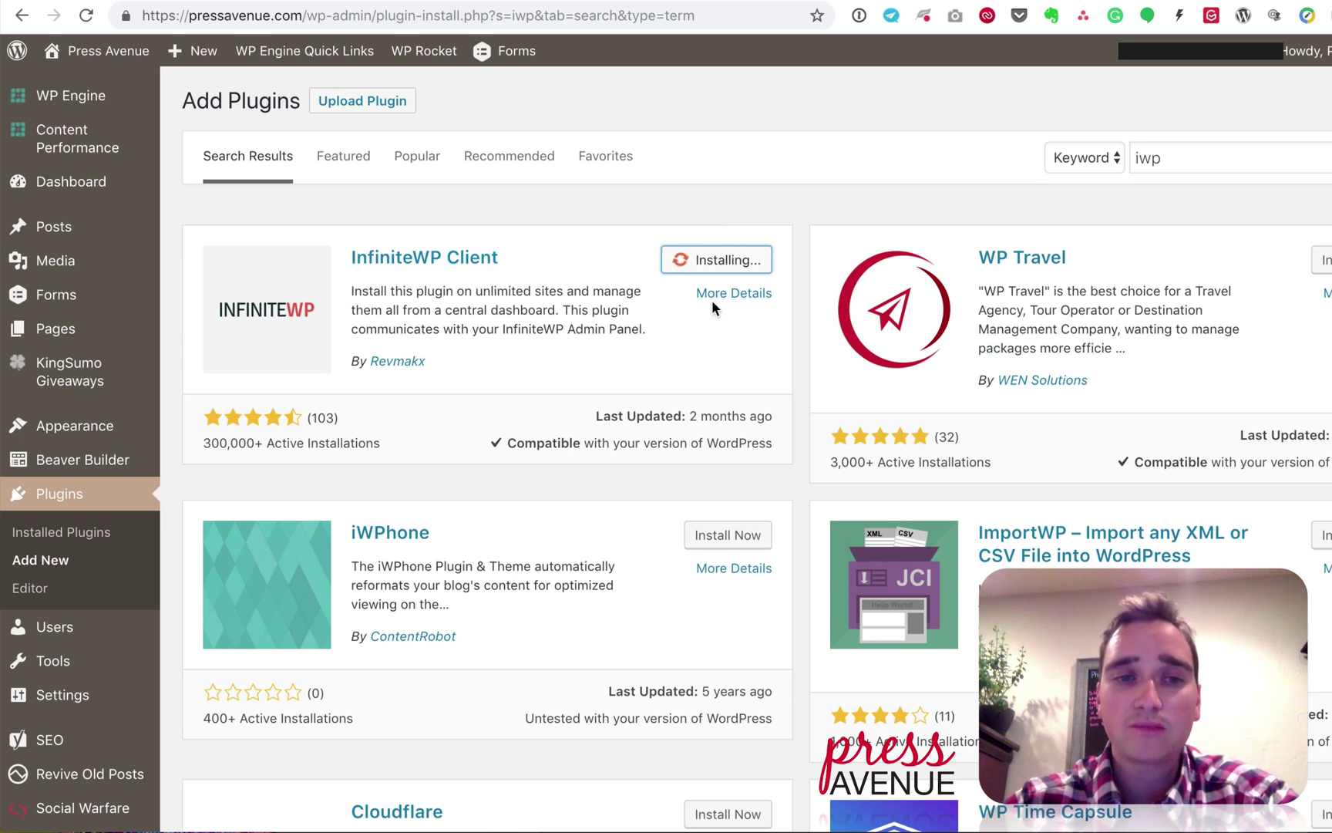
pyautogui.click(732, 260)
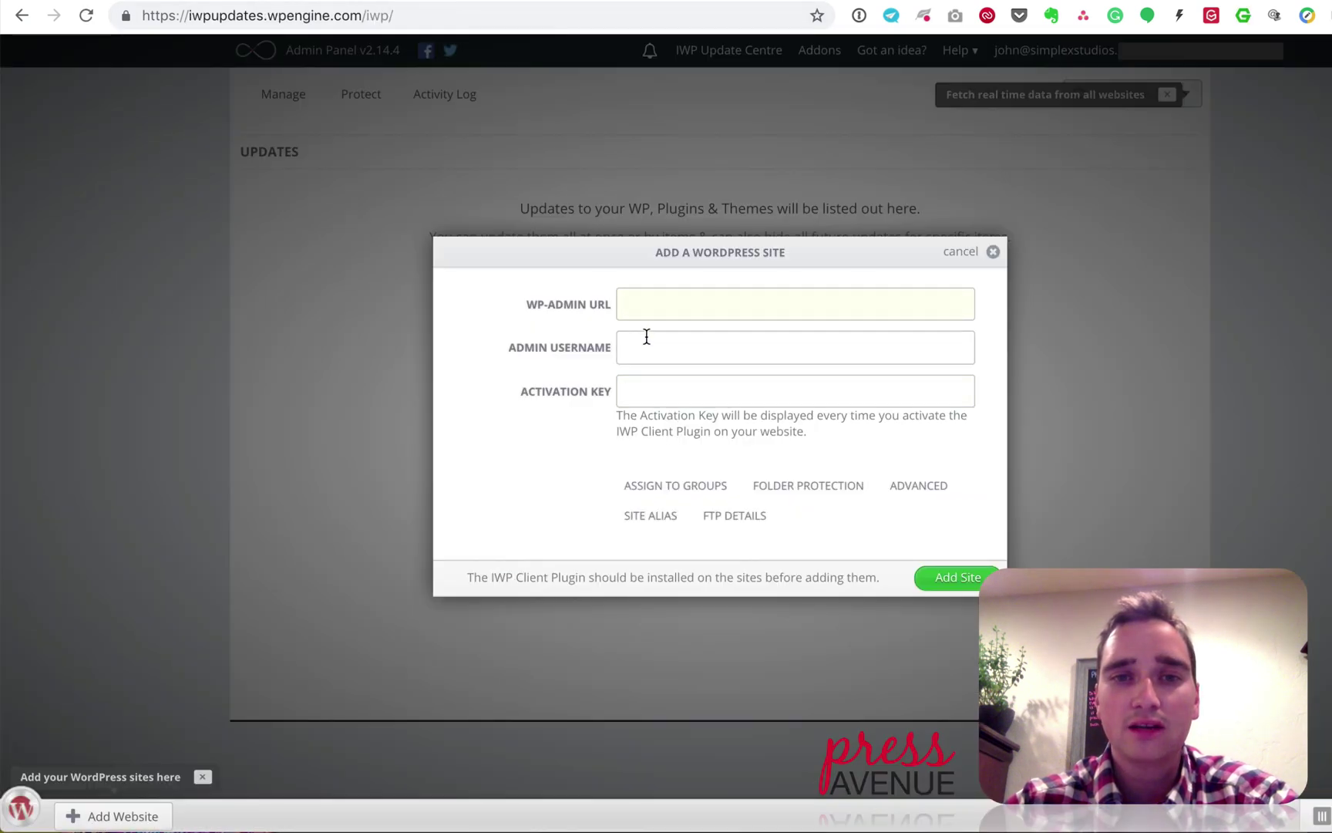
# Step: Assign the new site to a new group named 'My Business'
pyautogui.click(651, 345)
pyautogui.click(681, 395)
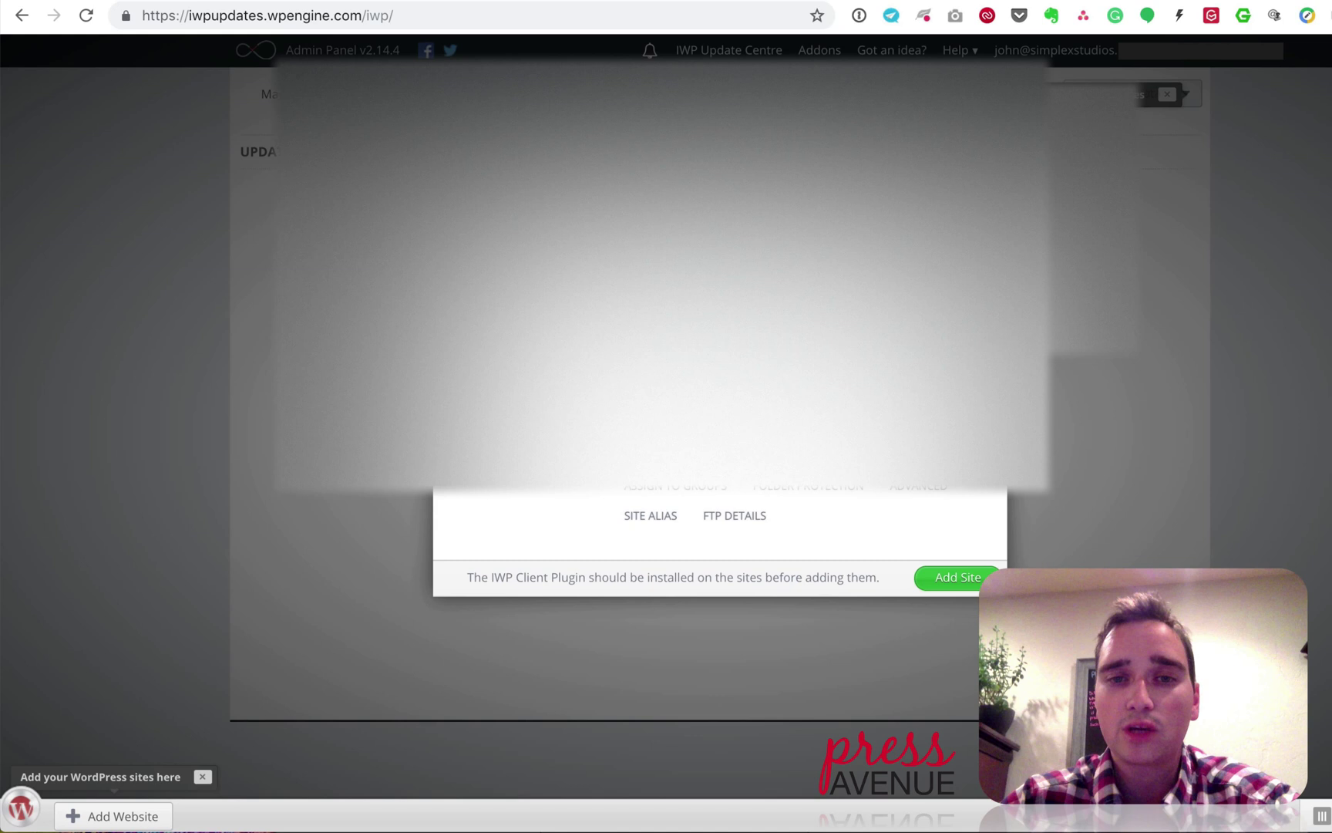
pyautogui.click(703, 491)
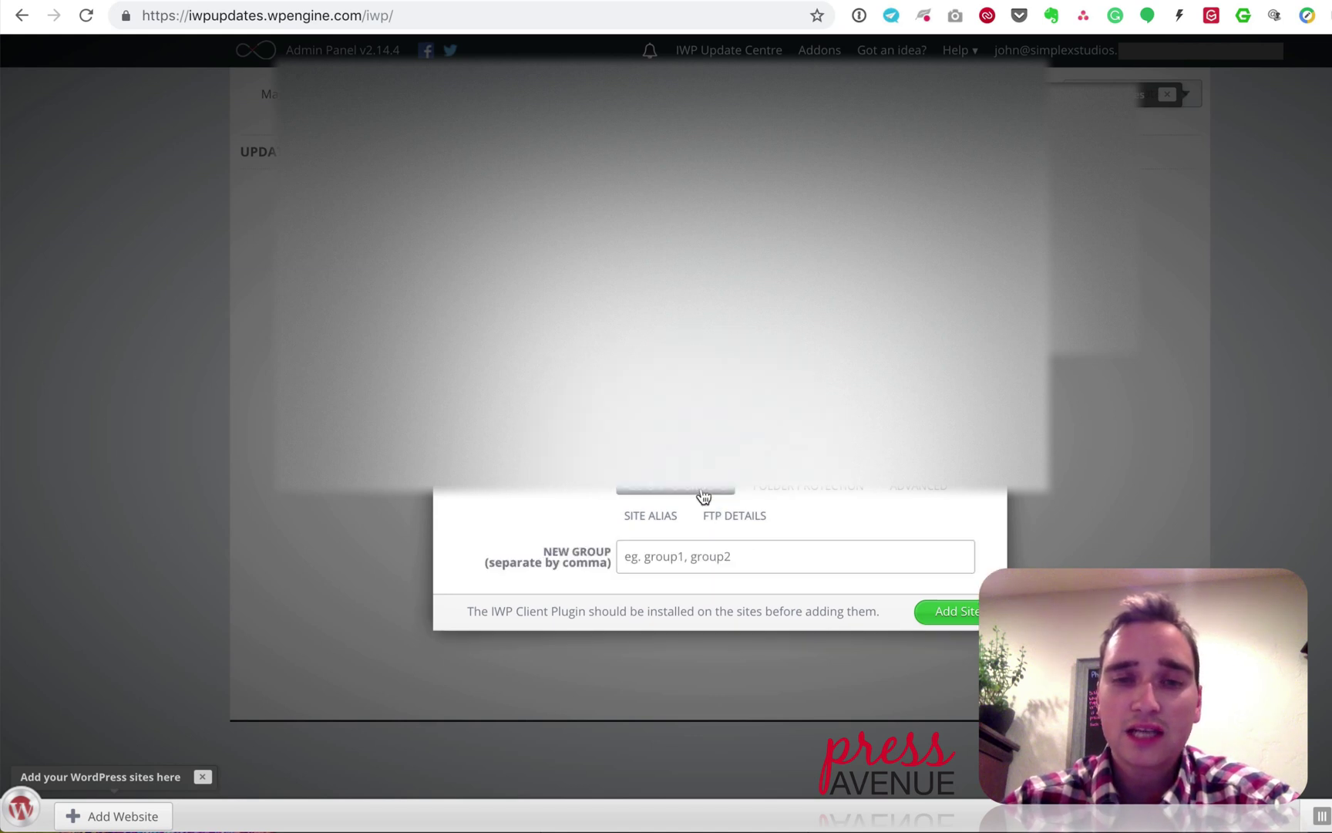
pyautogui.click(698, 557)
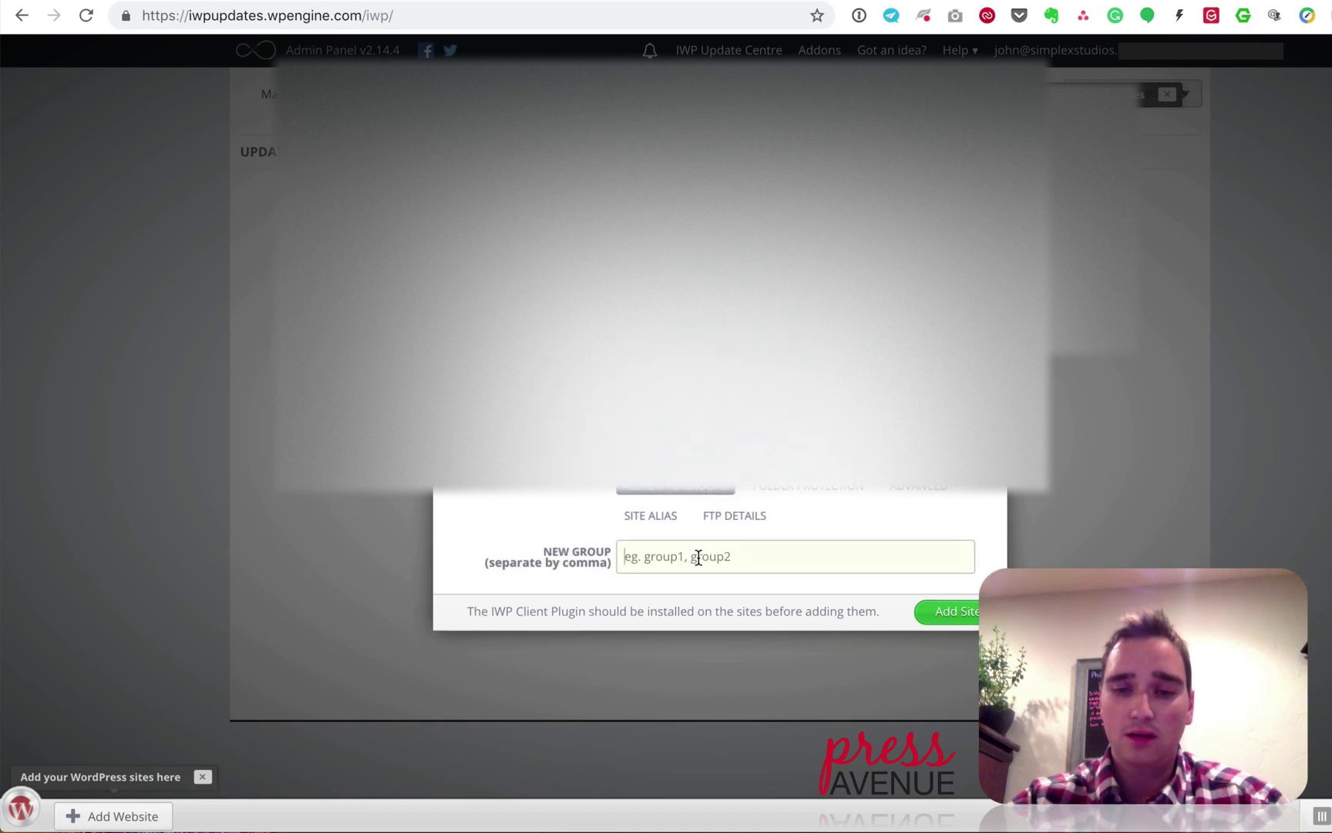
pyautogui.write('M')
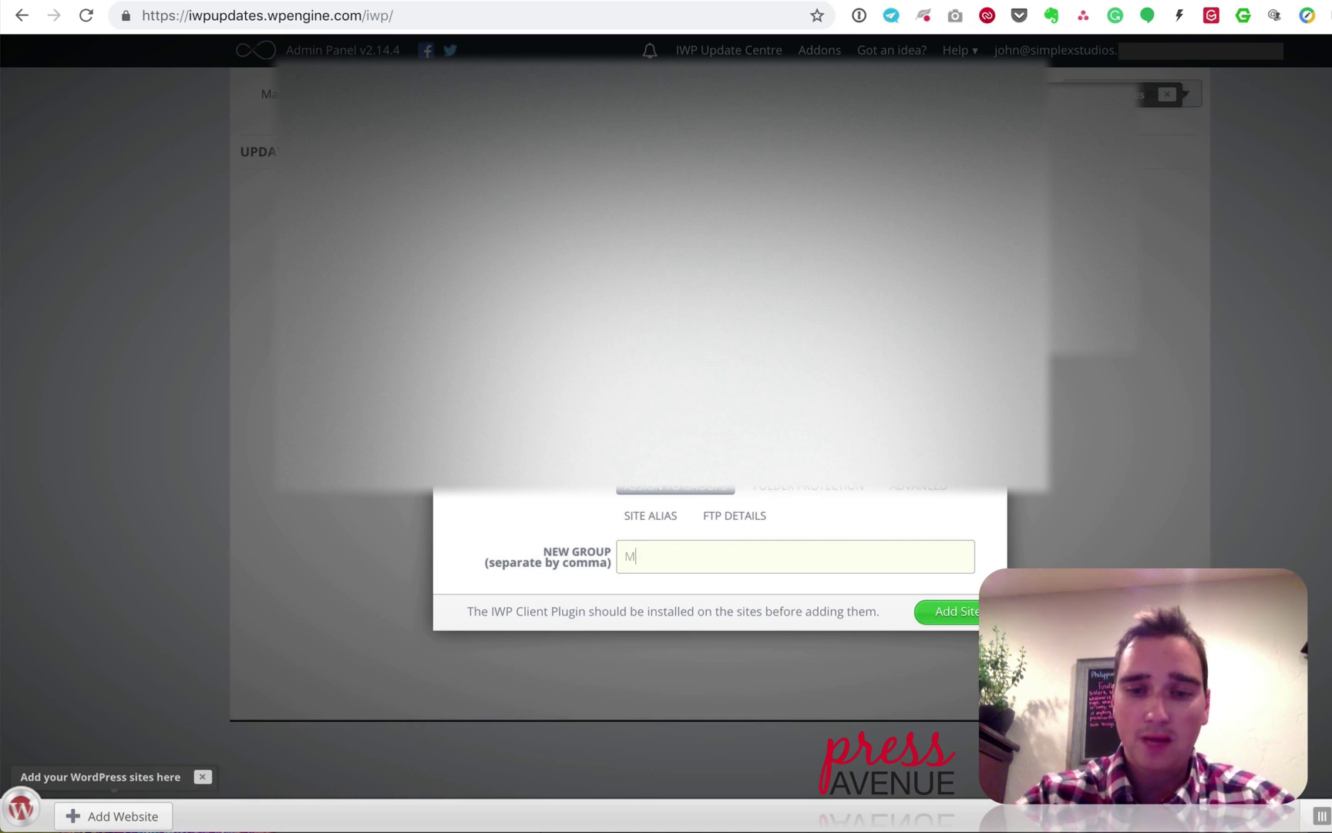
pyautogui.write('Y busin')
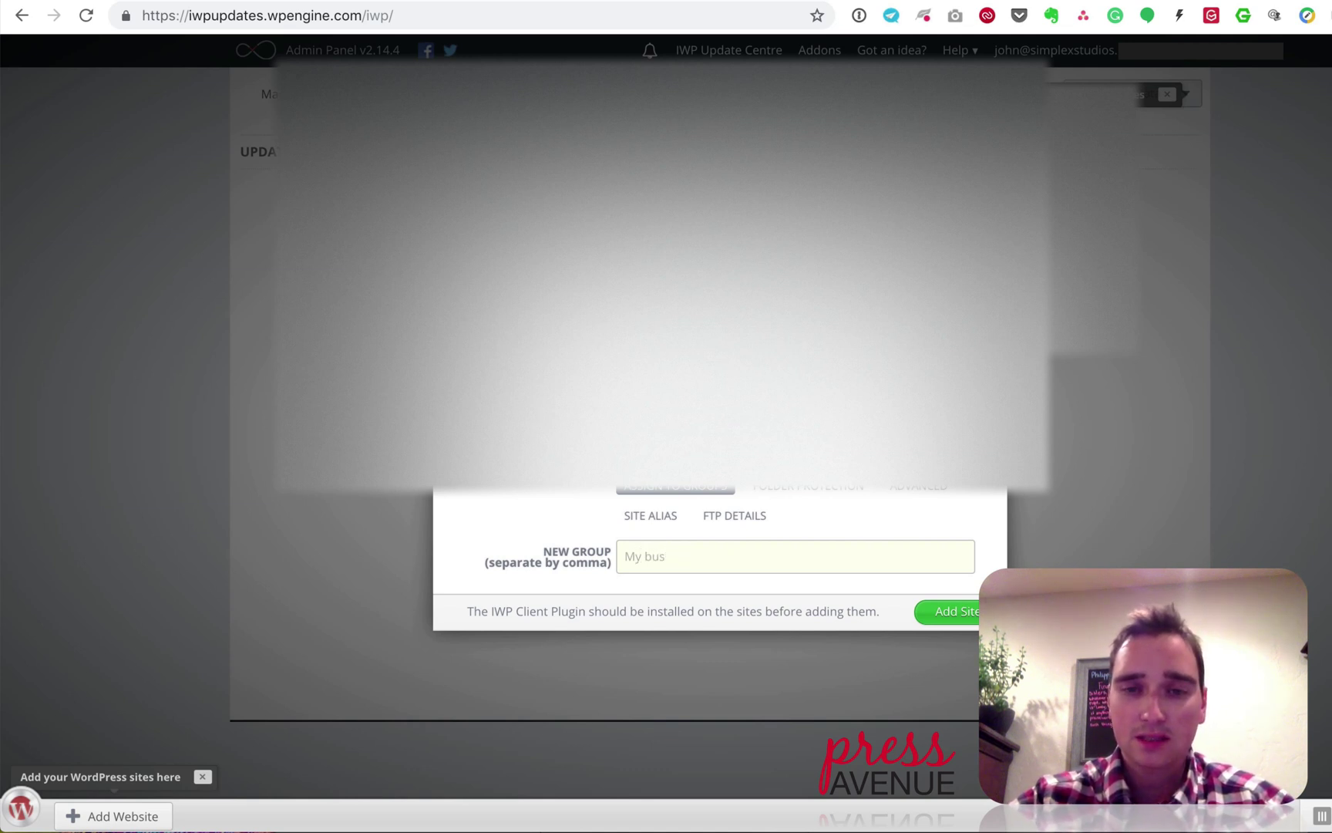
pyautogui.press('BackSpace')
pyautogui.press('BackSpace')
pyautogui.press('BackSpace')
pyautogui.write('Business')
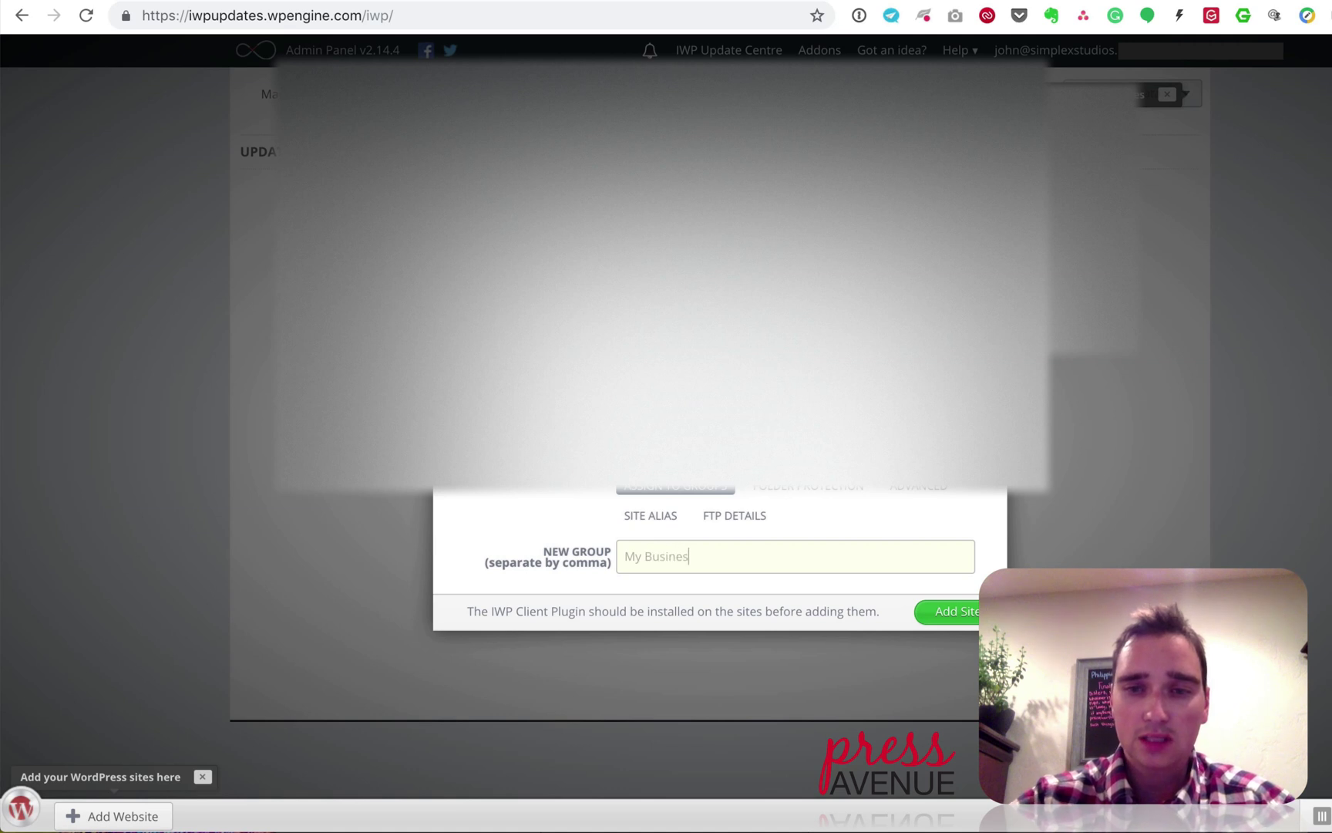
# Step: Give the site the alias 'Press Avenue' and add it to the panel
pyautogui.click(823, 493)
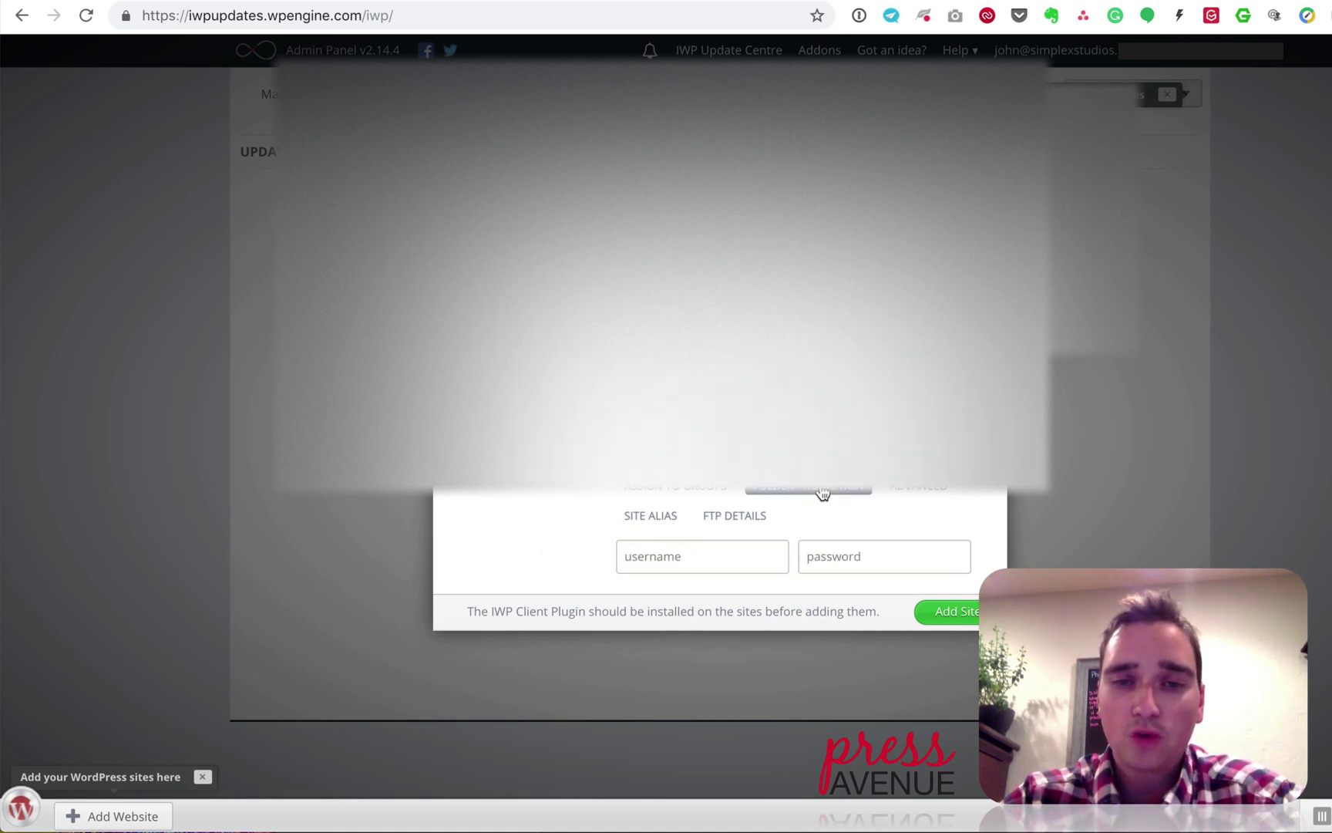
pyautogui.click(909, 499)
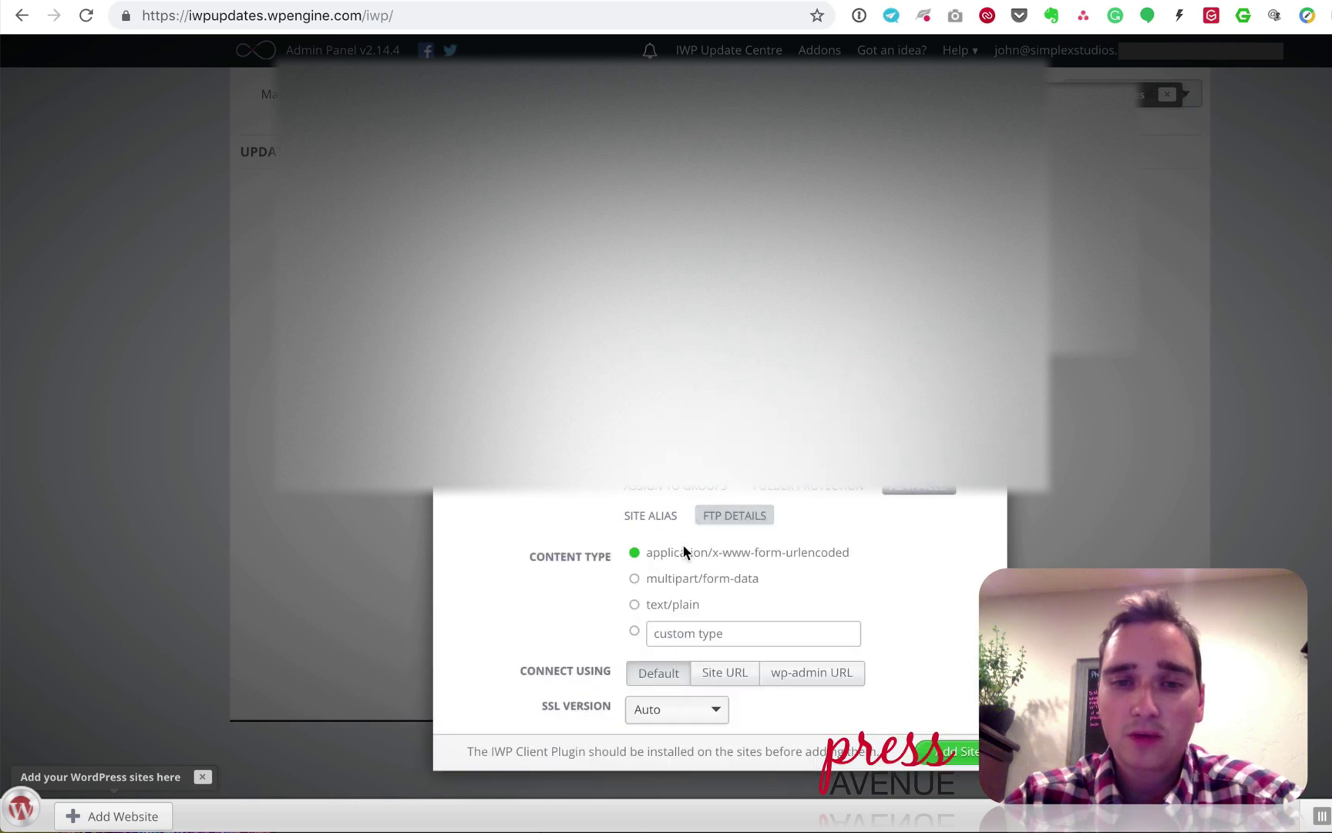
pyautogui.click(644, 528)
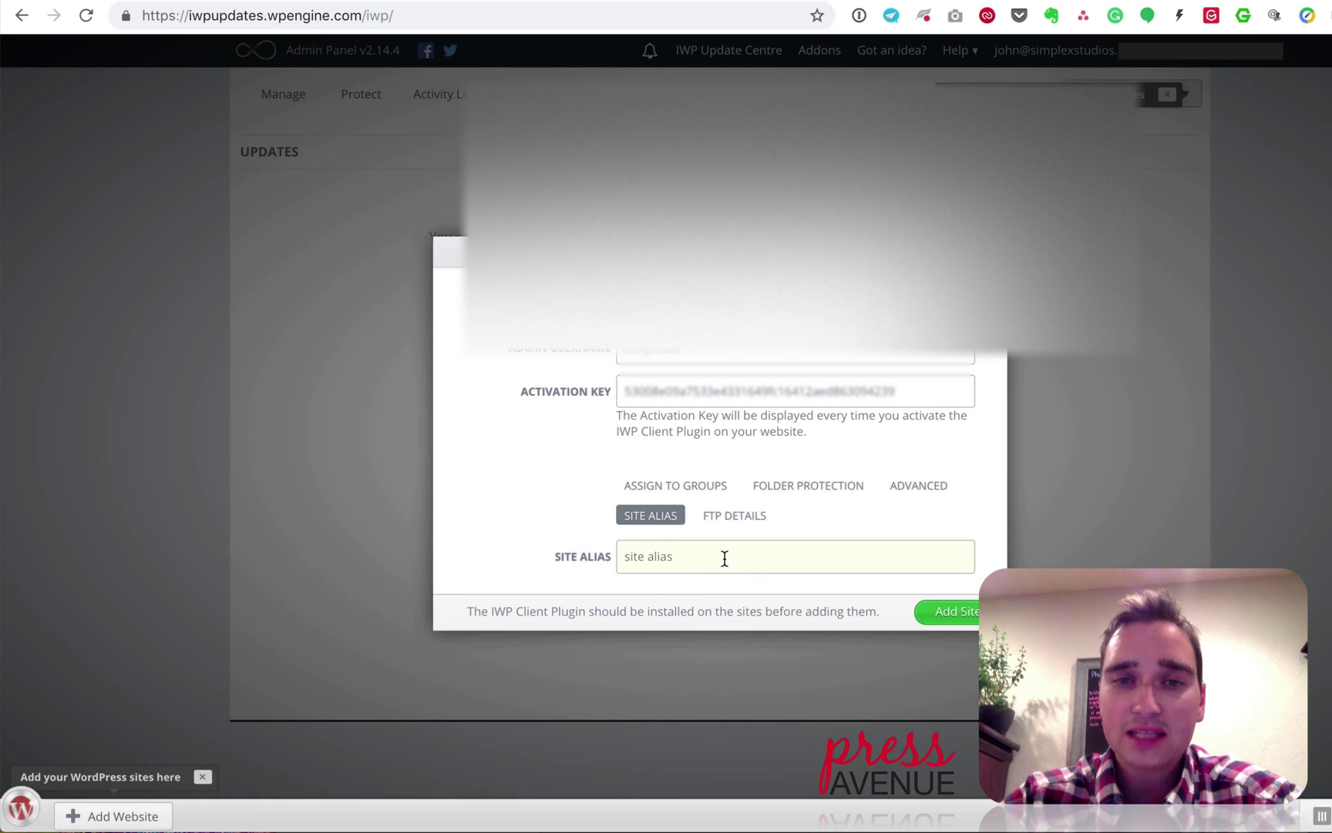
pyautogui.write('Press ')
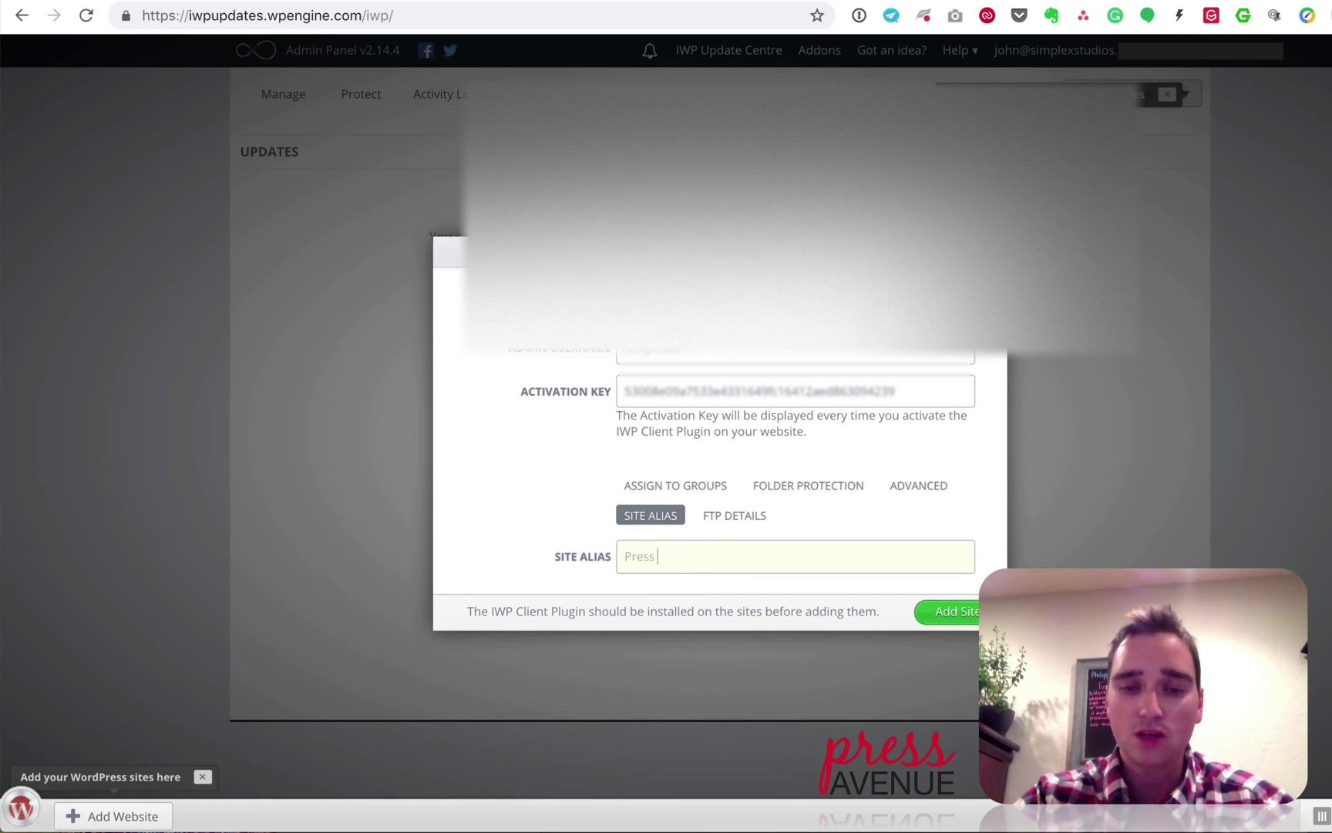
pyautogui.write('Avenue')
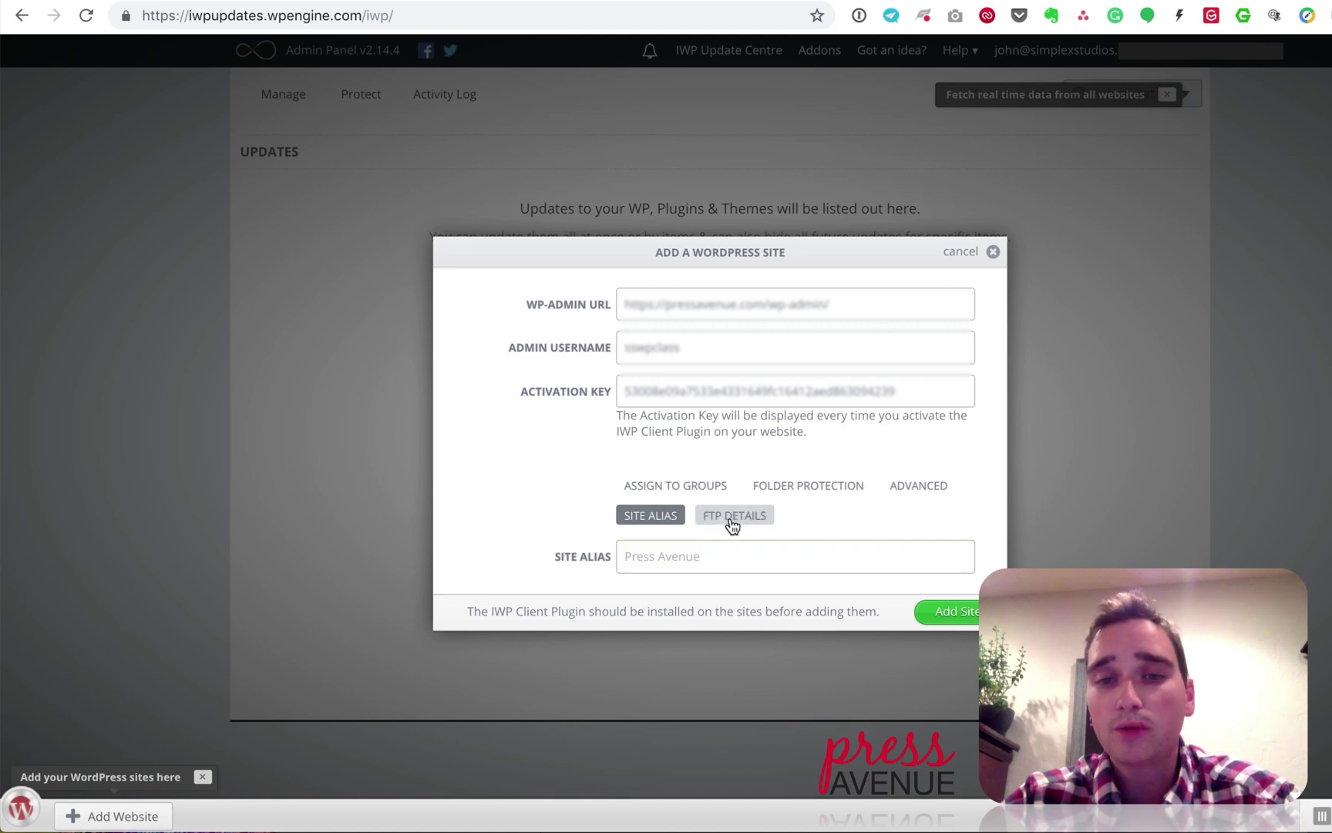
pyautogui.click(733, 523)
pyautogui.click(672, 493)
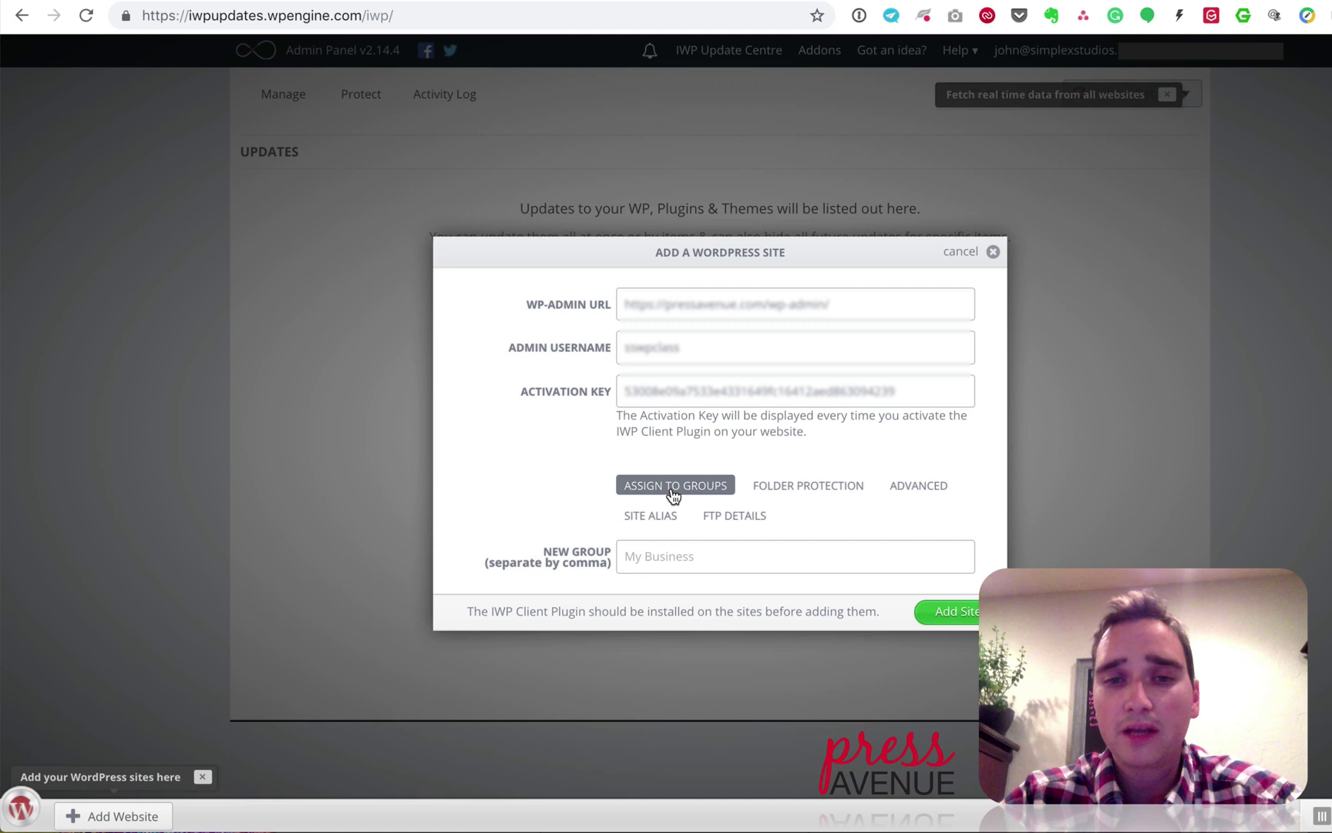
pyautogui.click(974, 614)
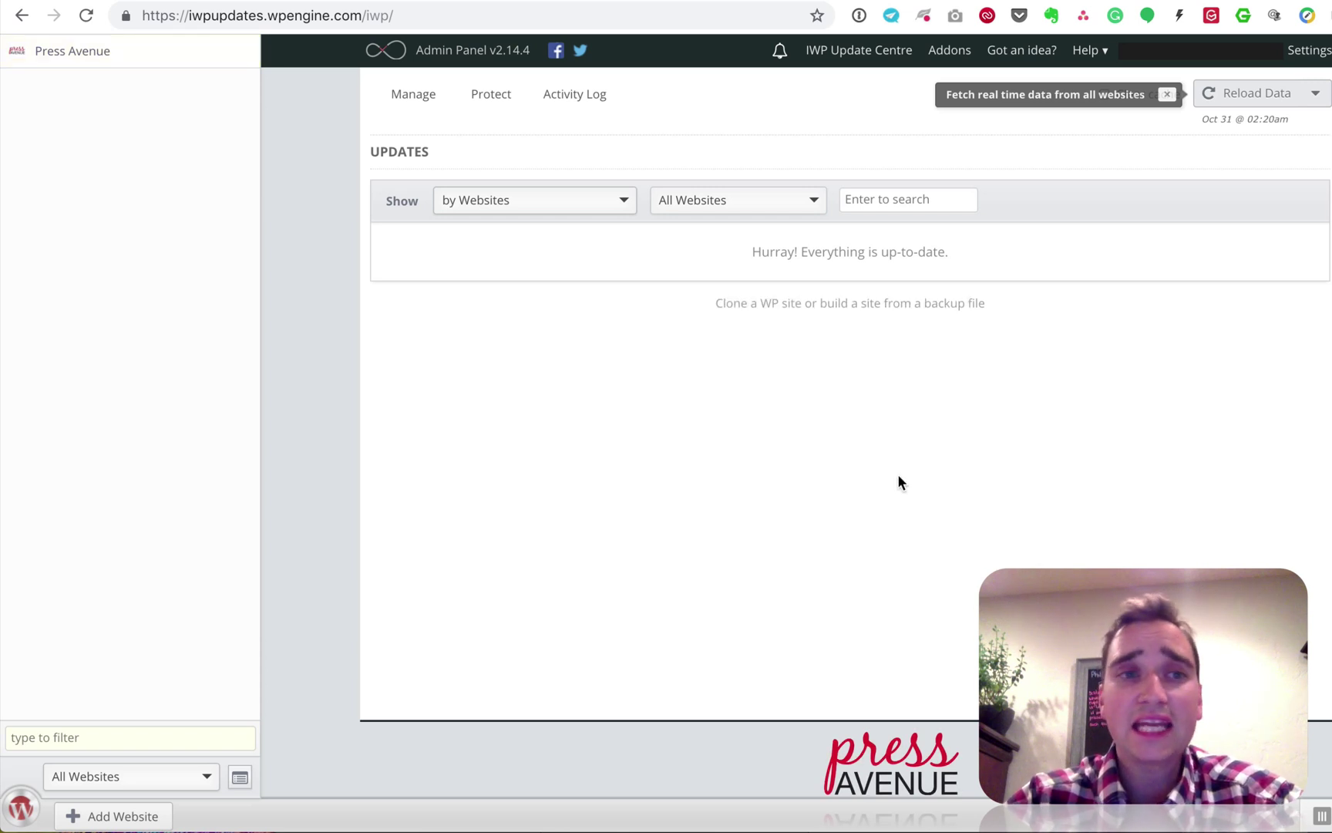
# Step: Reload data from Press Avenue and check that the 'Reload data from 1 site' task completes
pyautogui.moveTo(90, 58)
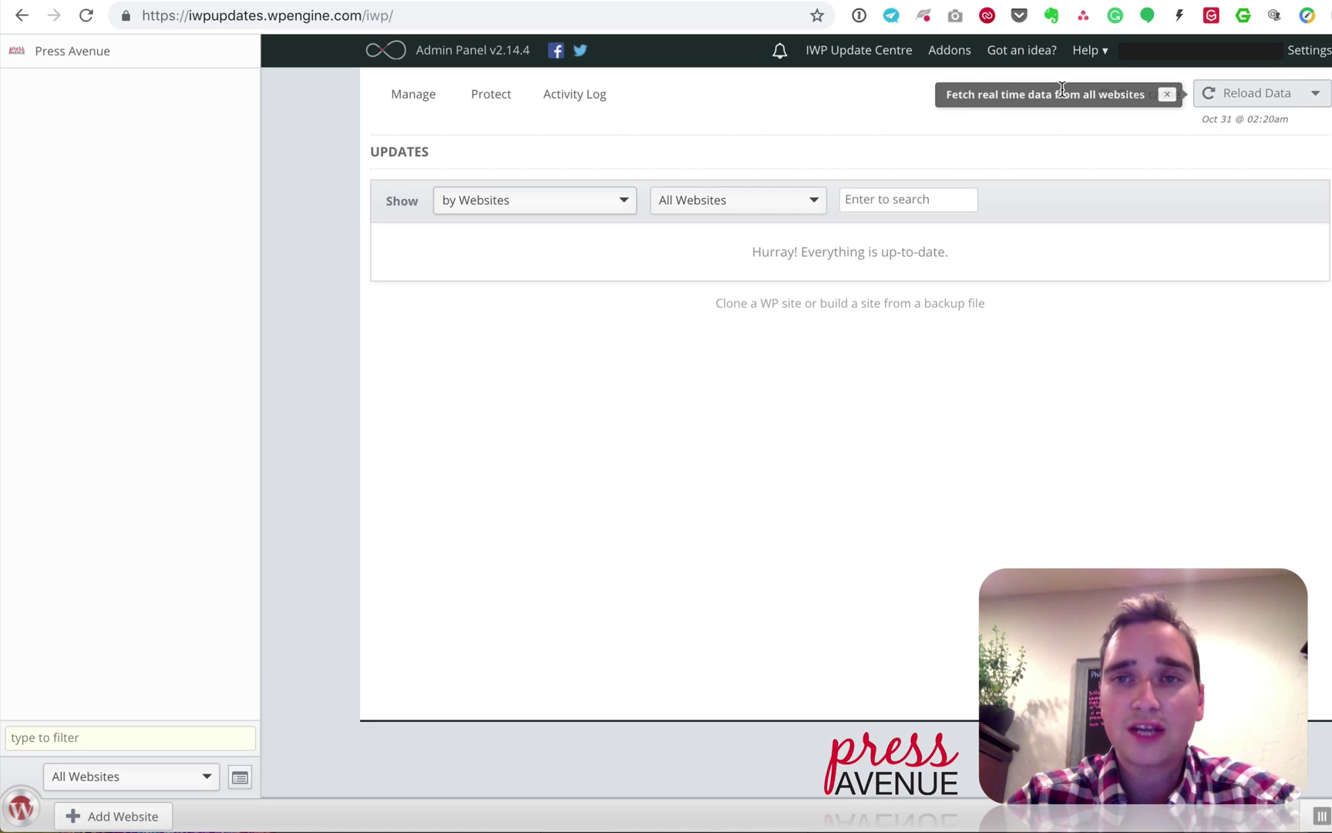
pyautogui.click(1248, 99)
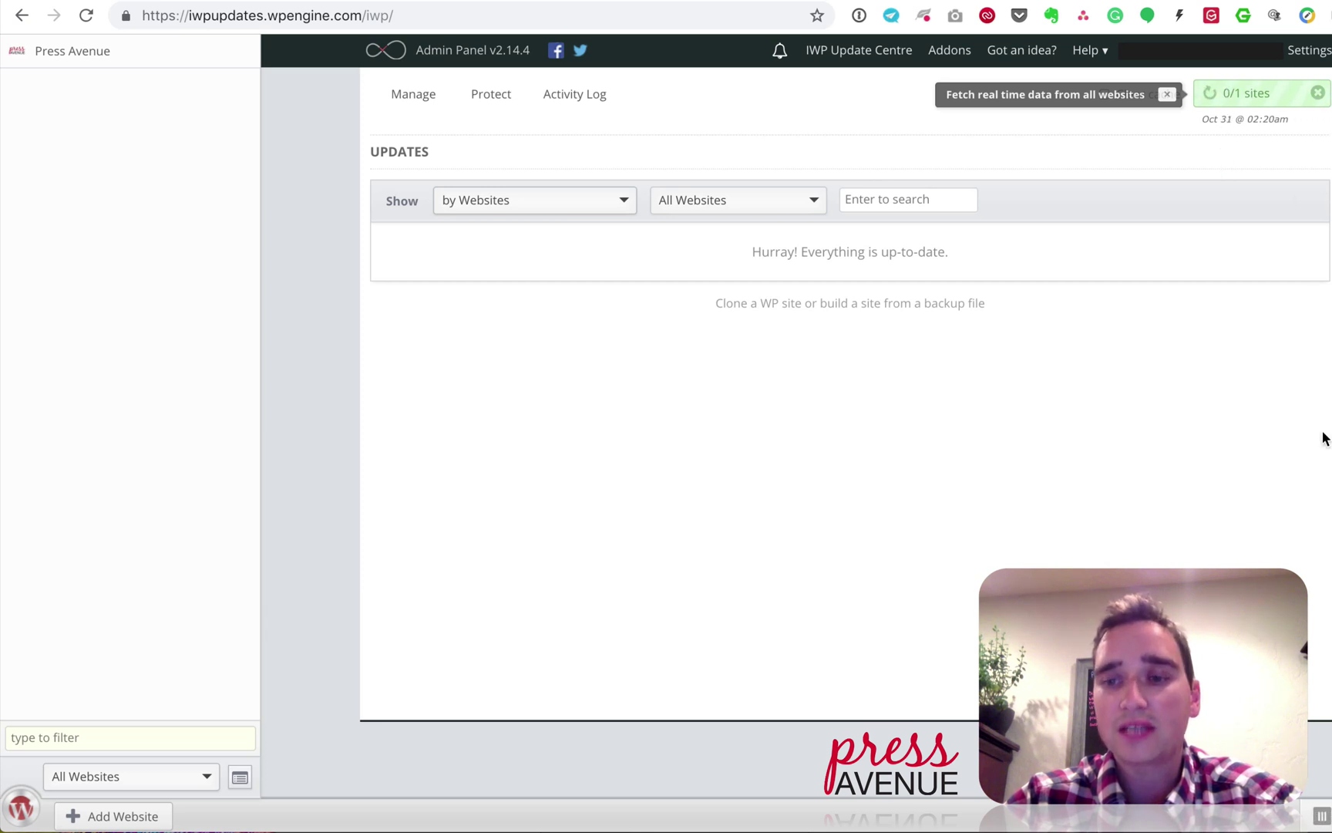
pyautogui.moveTo(1325, 441)
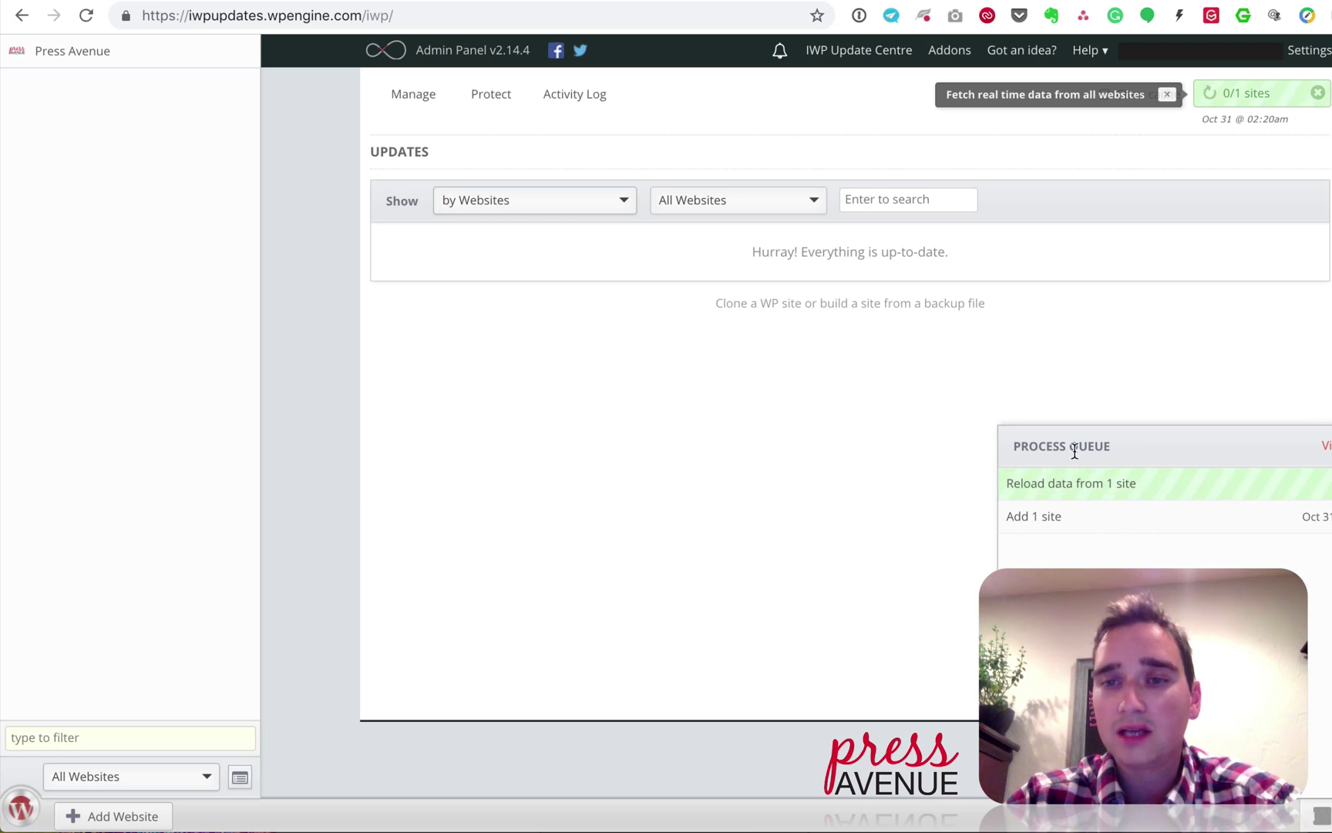
pyautogui.click(1093, 484)
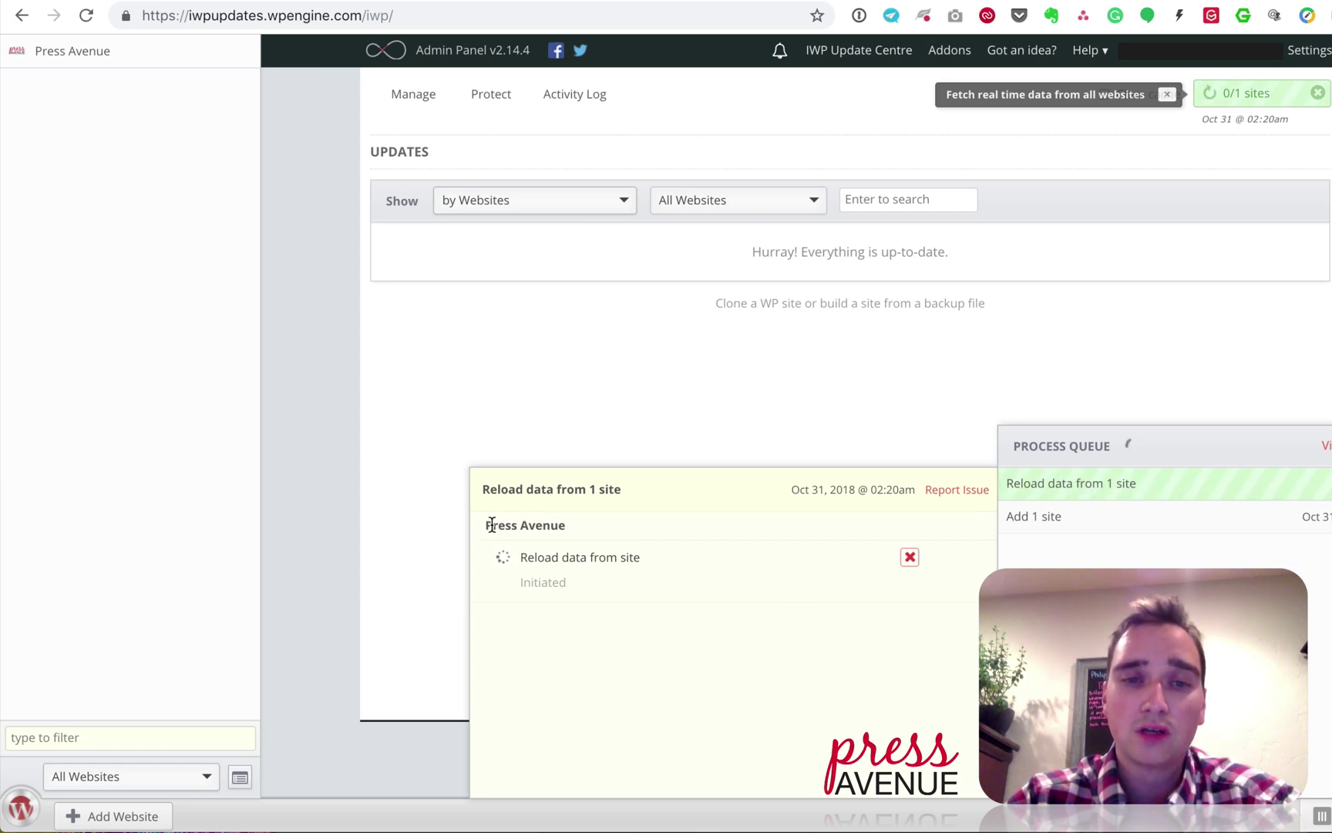
pyautogui.moveTo(485, 525); pyautogui.dragTo(561, 525)
pyautogui.click(553, 535)
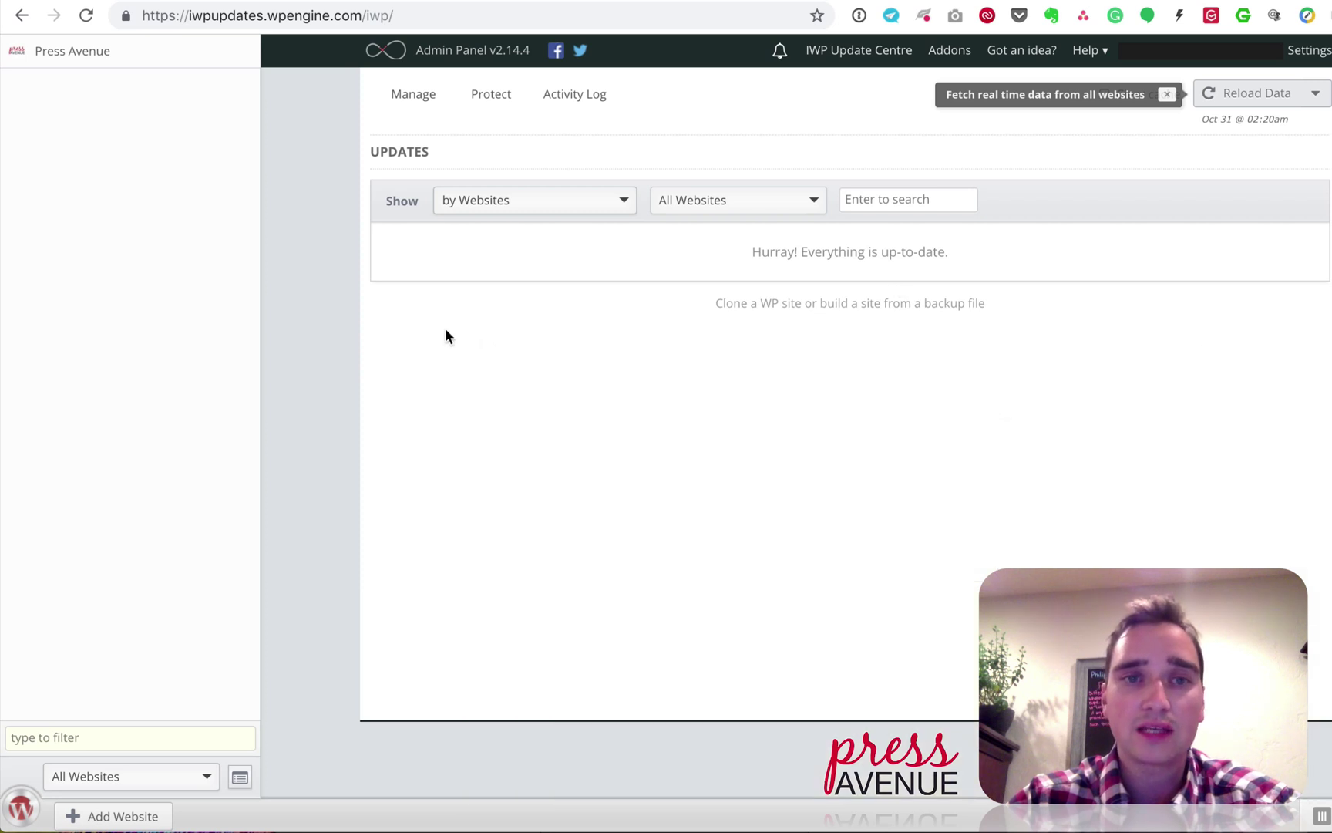
pyautogui.moveTo(413, 92)
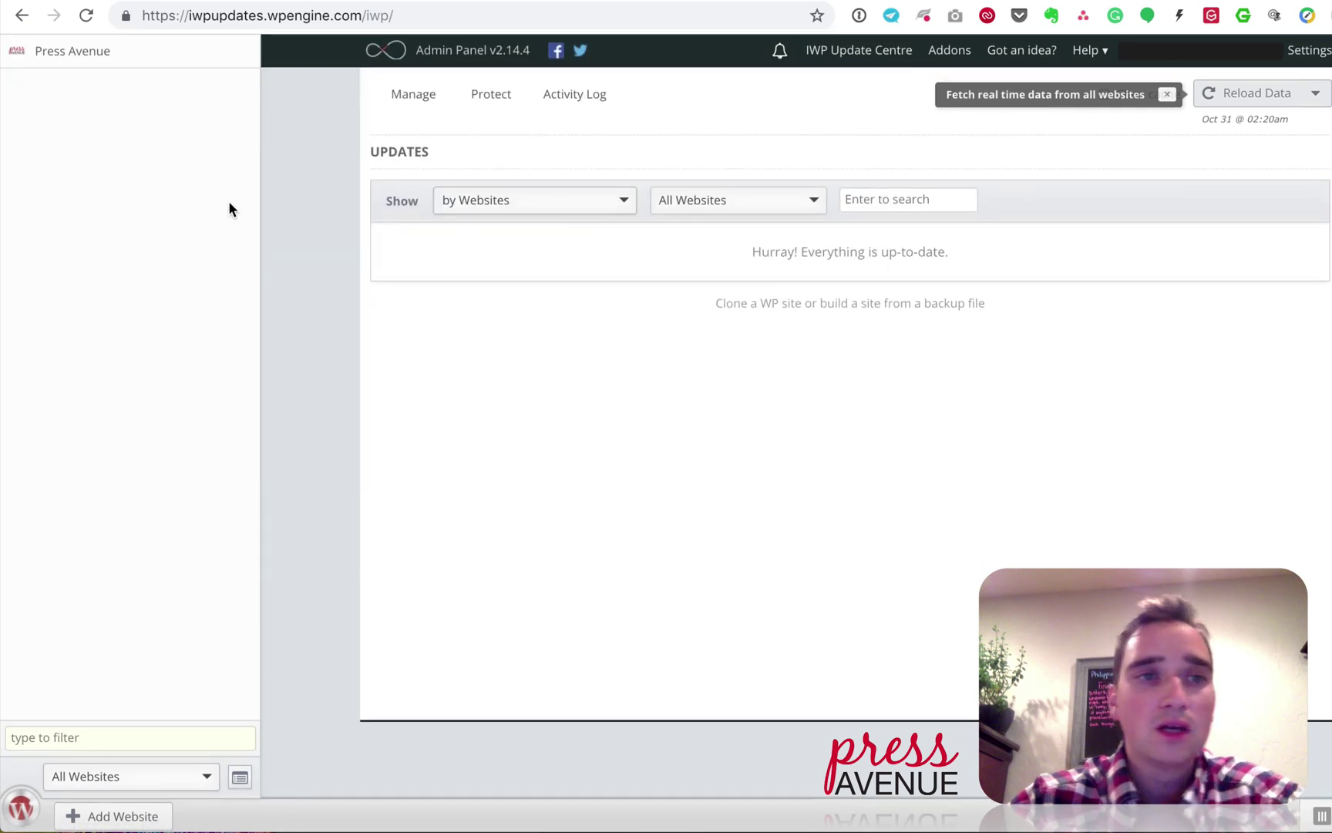
pyautogui.moveTo(143, 51)
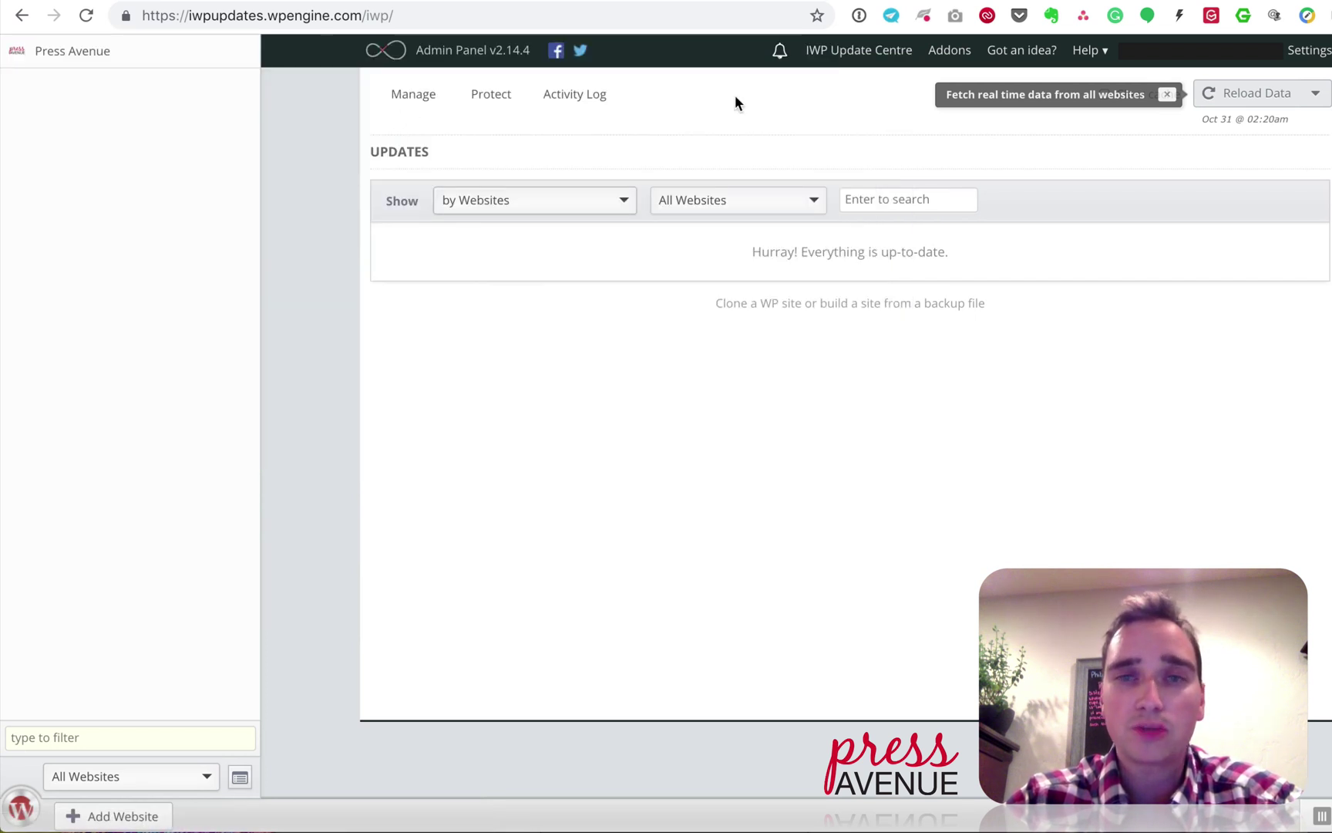
pyautogui.moveTo(194, 54)
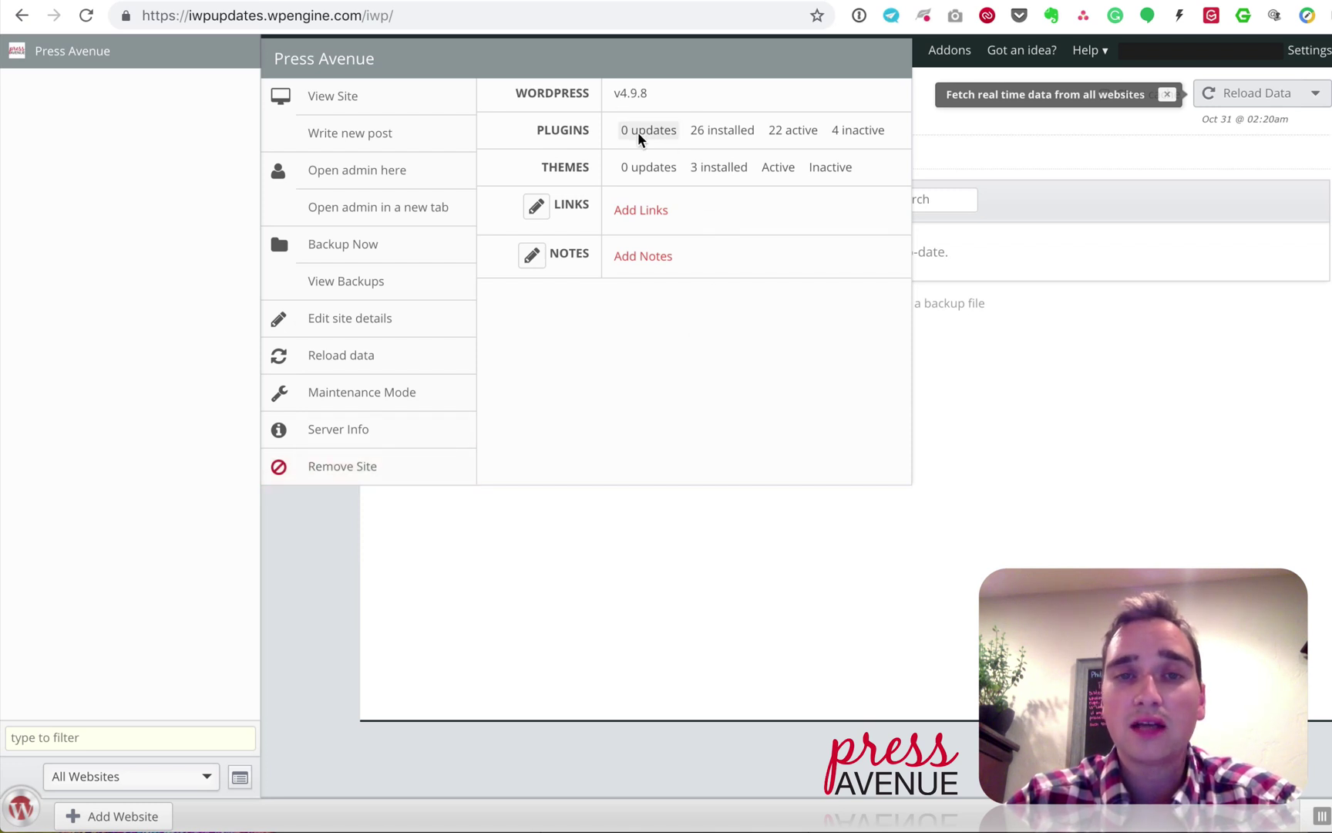
pyautogui.moveTo(723, 139)
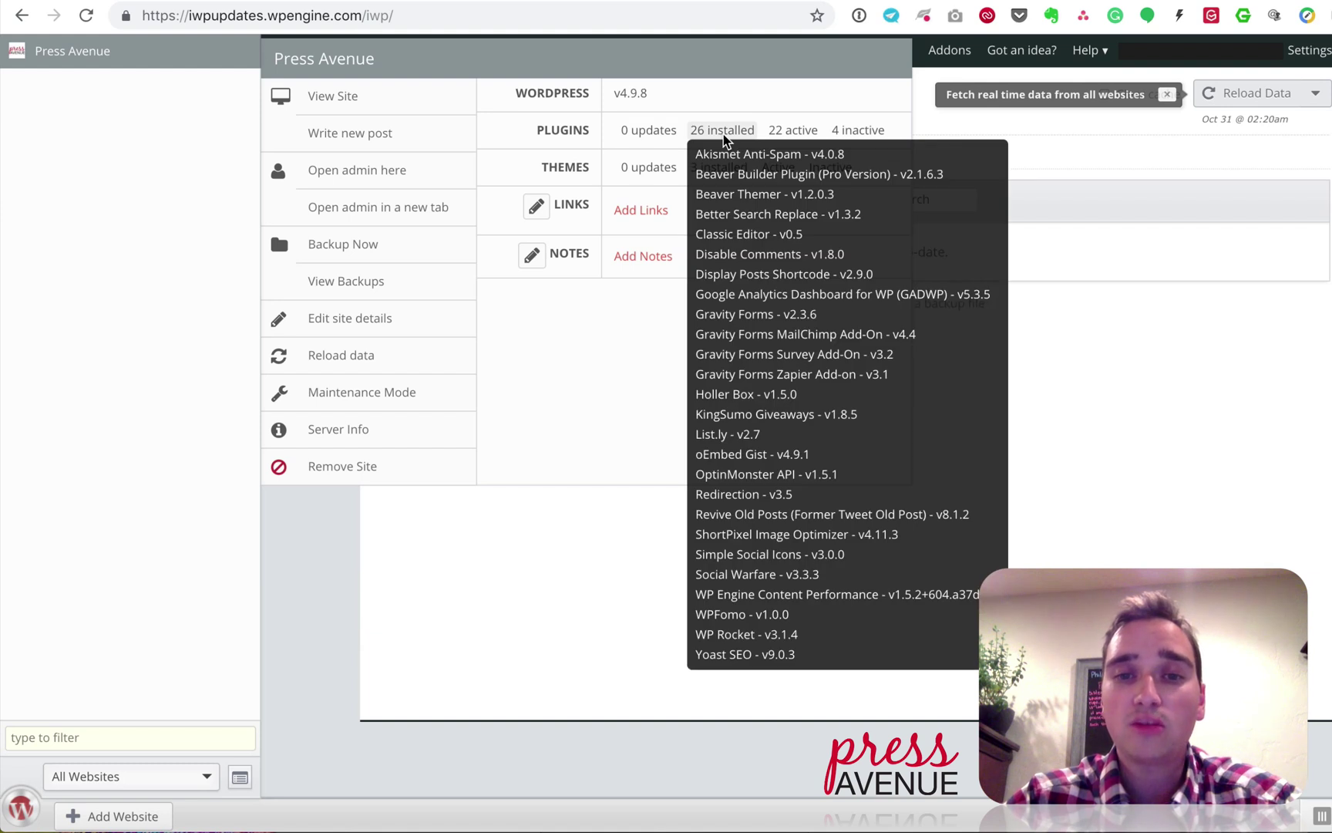
pyautogui.moveTo(797, 132)
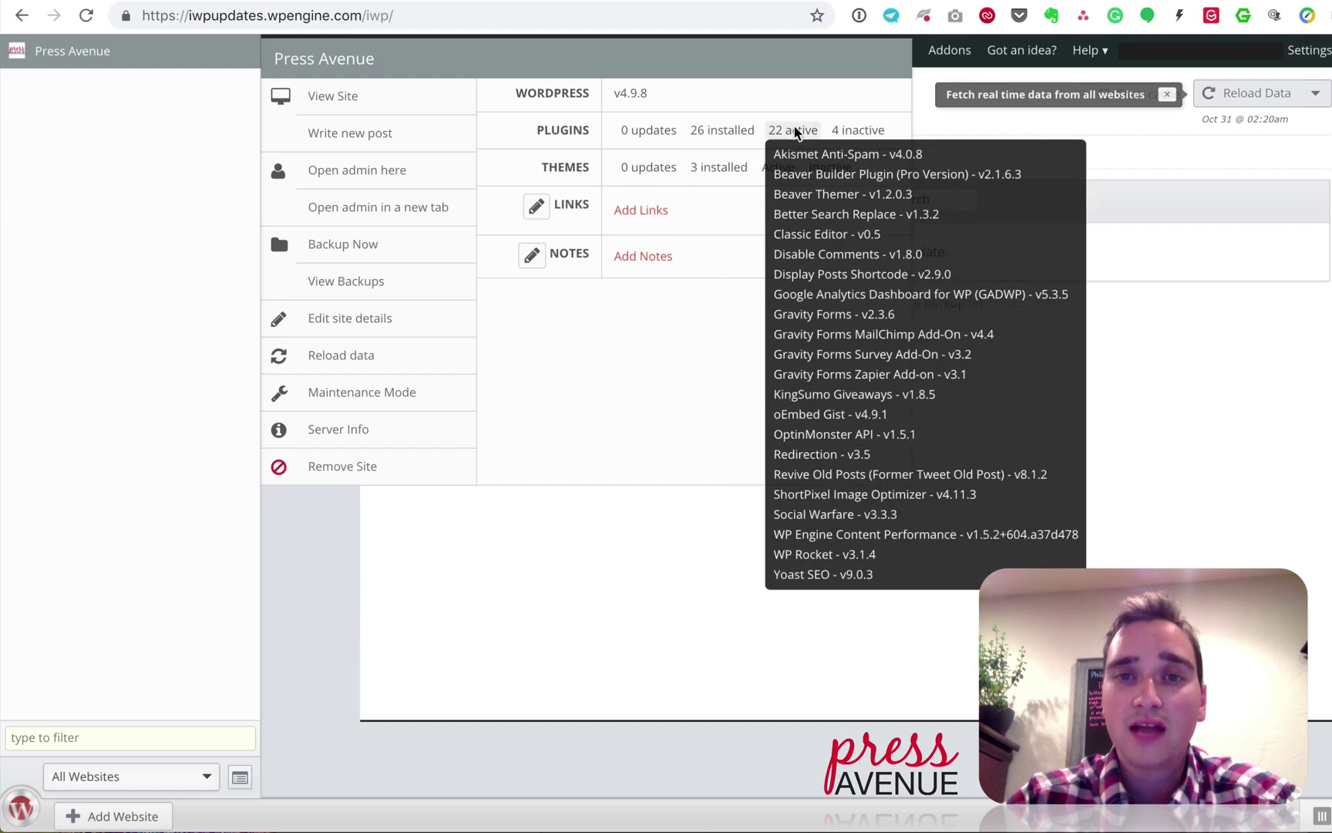
pyautogui.moveTo(871, 134)
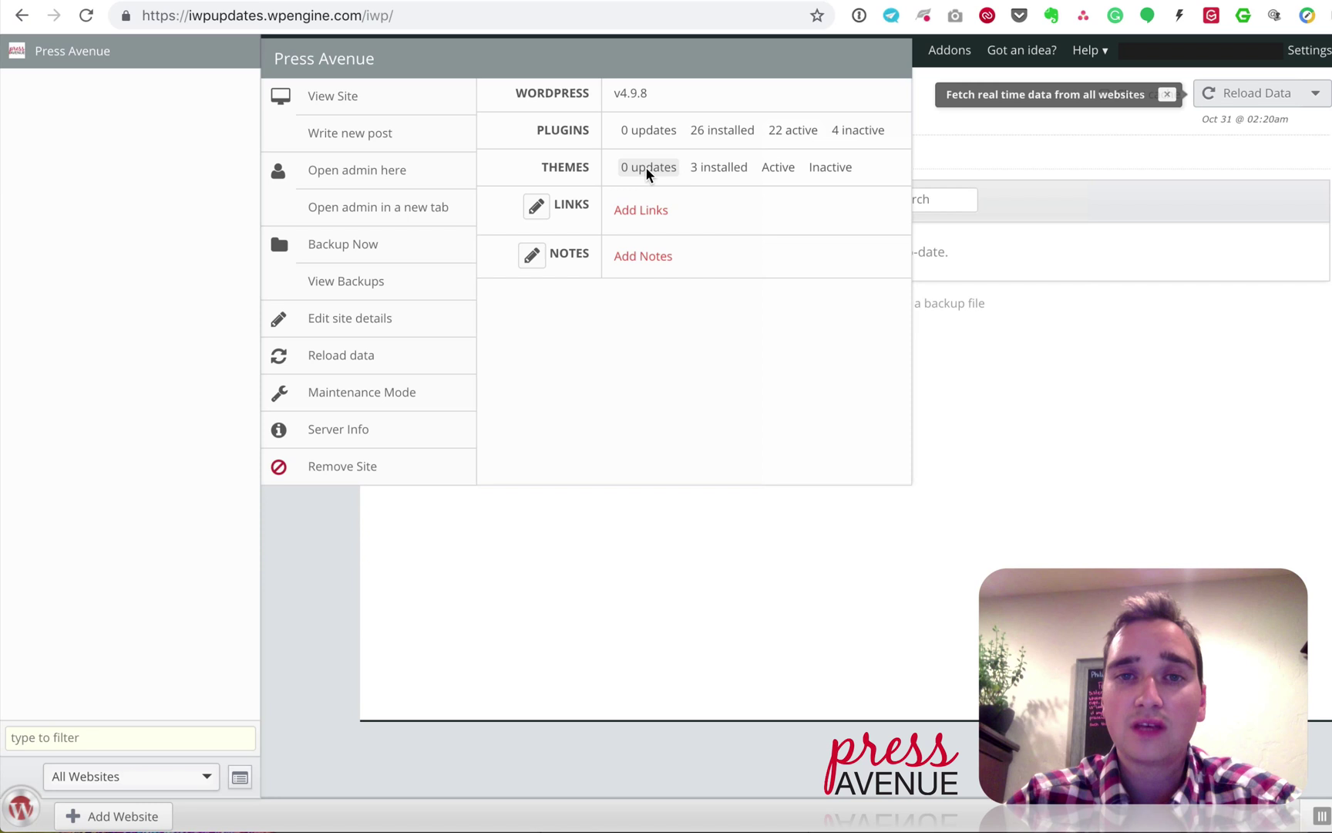
pyautogui.moveTo(722, 174)
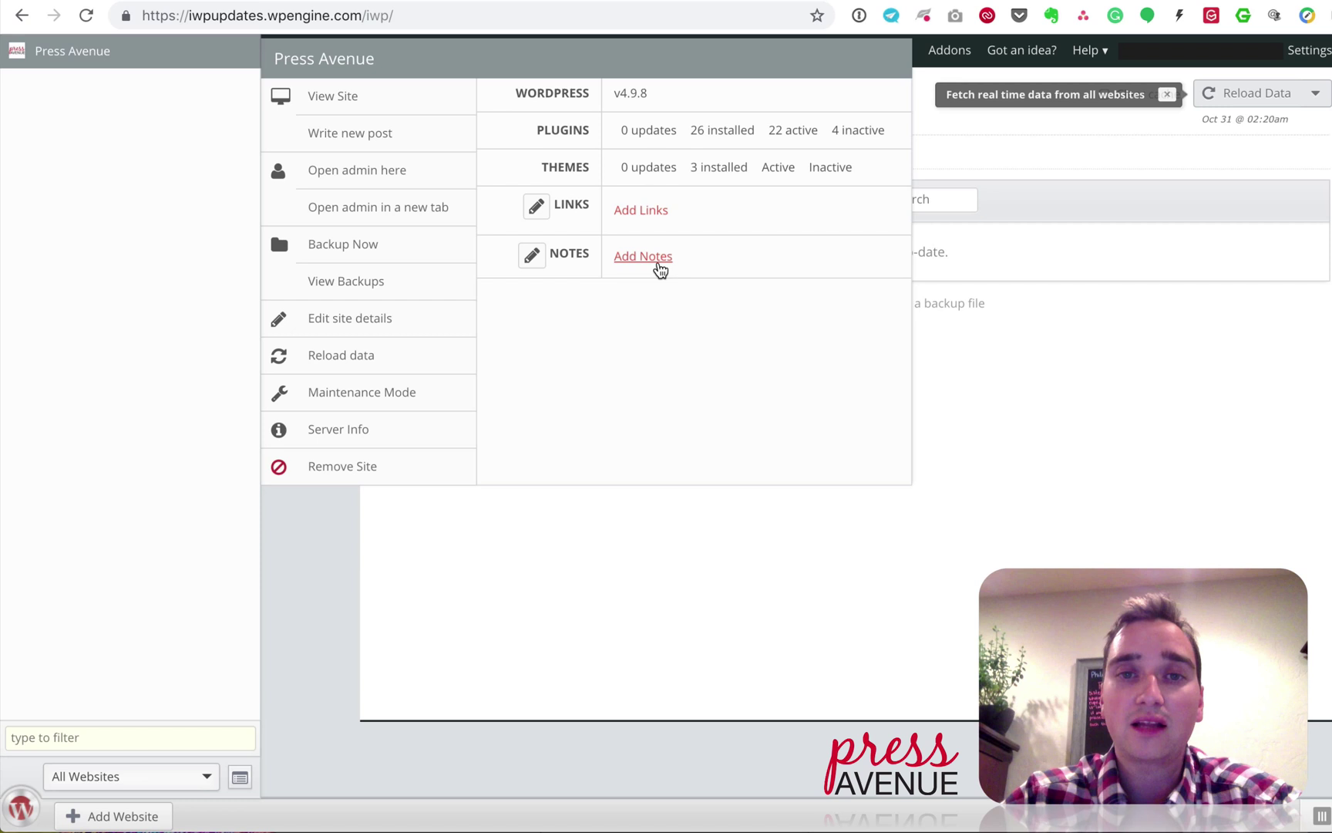
pyautogui.click(532, 259)
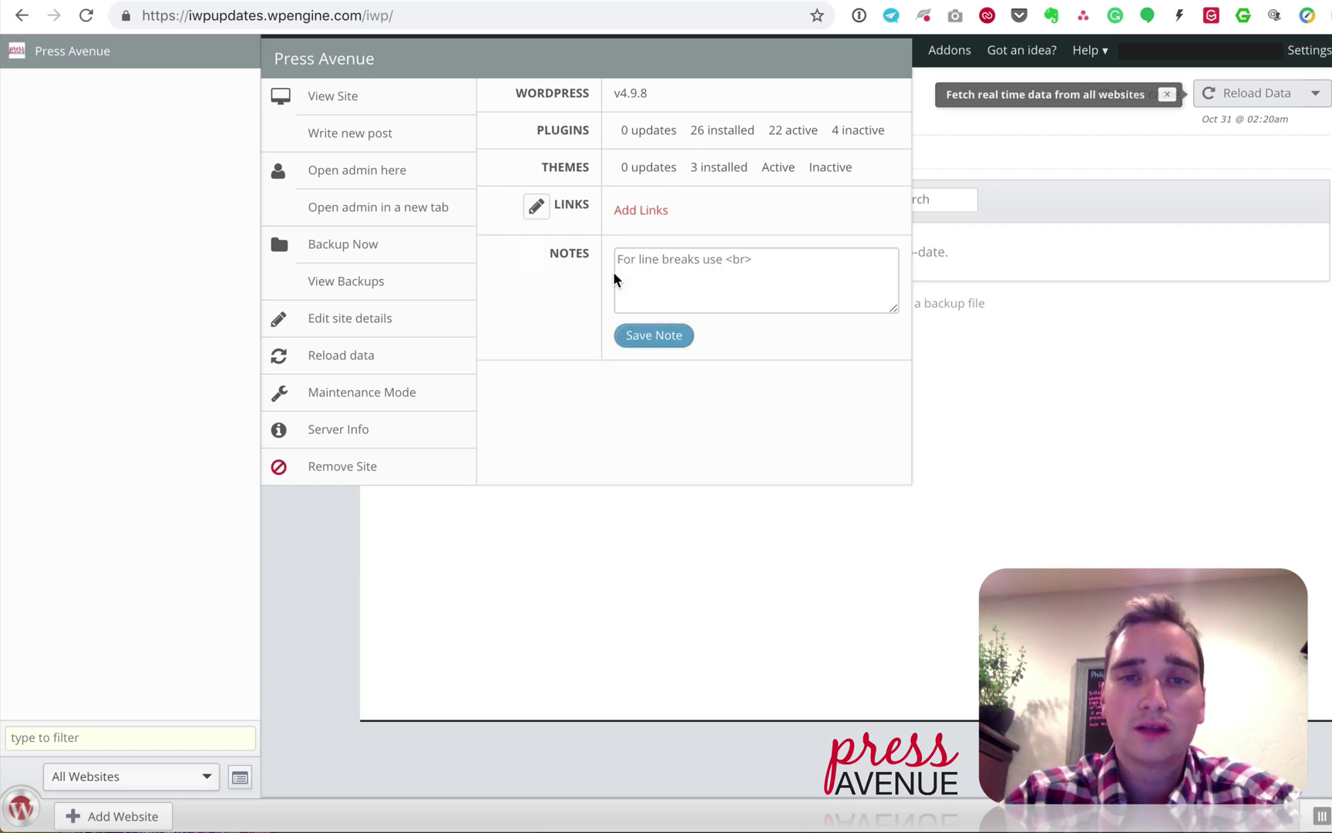
pyautogui.click(1058, 364)
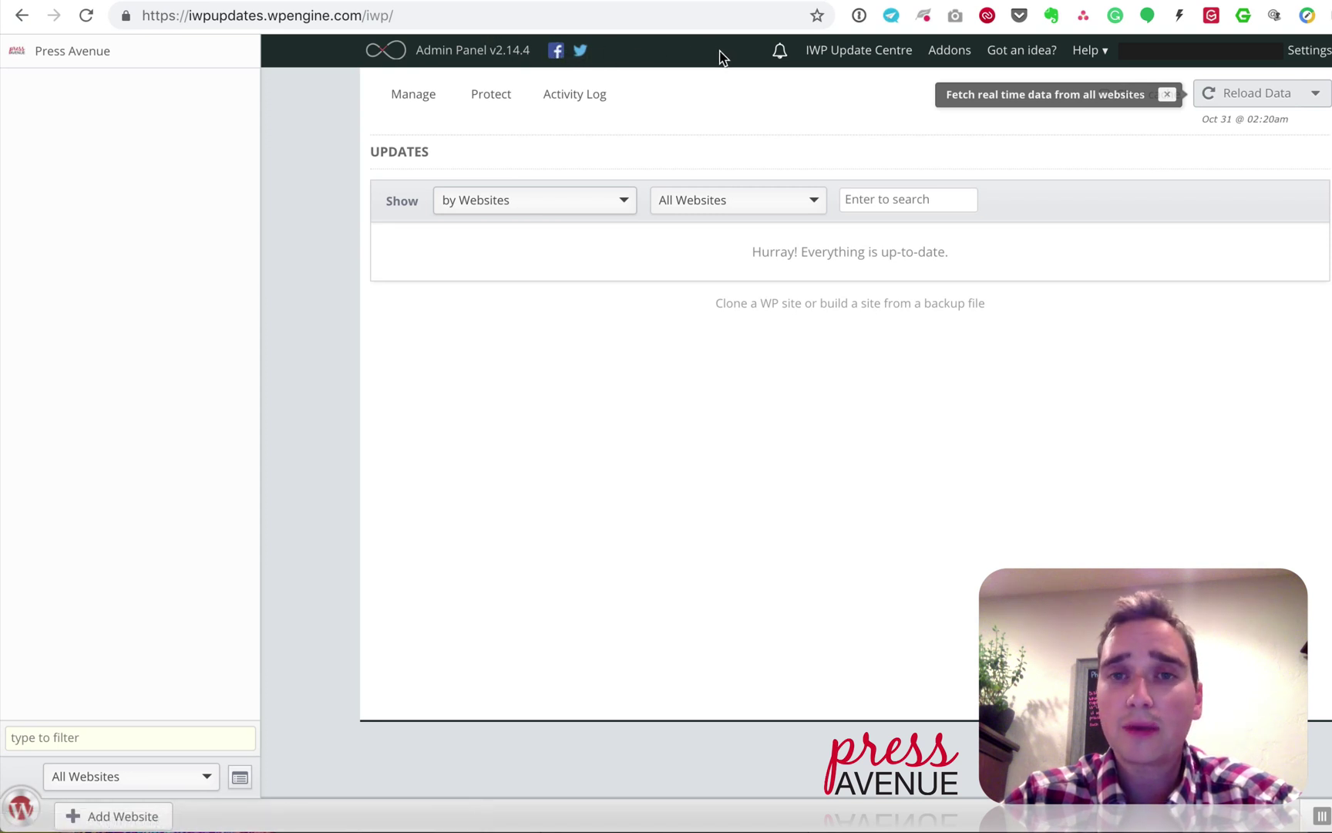
# Step: Run the IWP Update Centre check, confirming version 2.14.4 is current
pyautogui.click(781, 53)
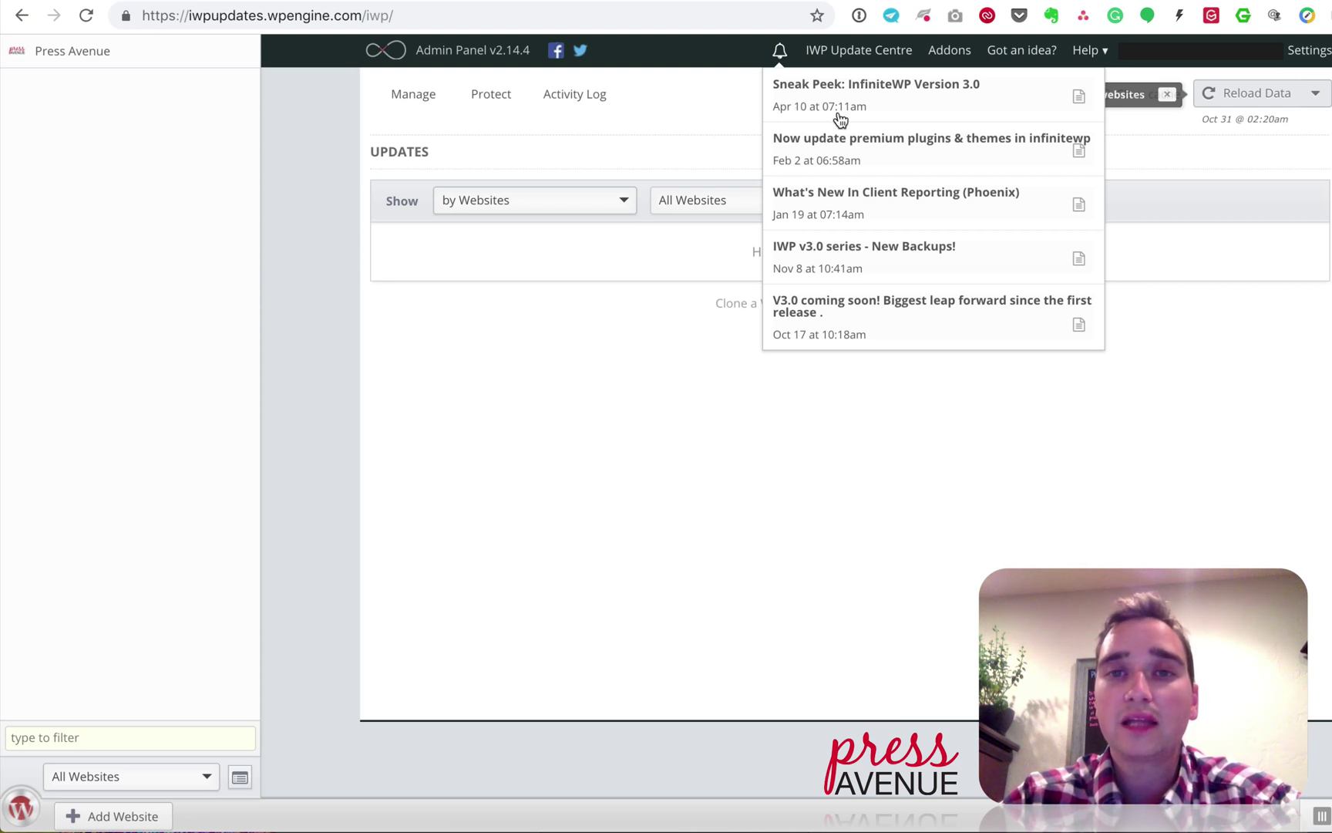
pyautogui.click(881, 54)
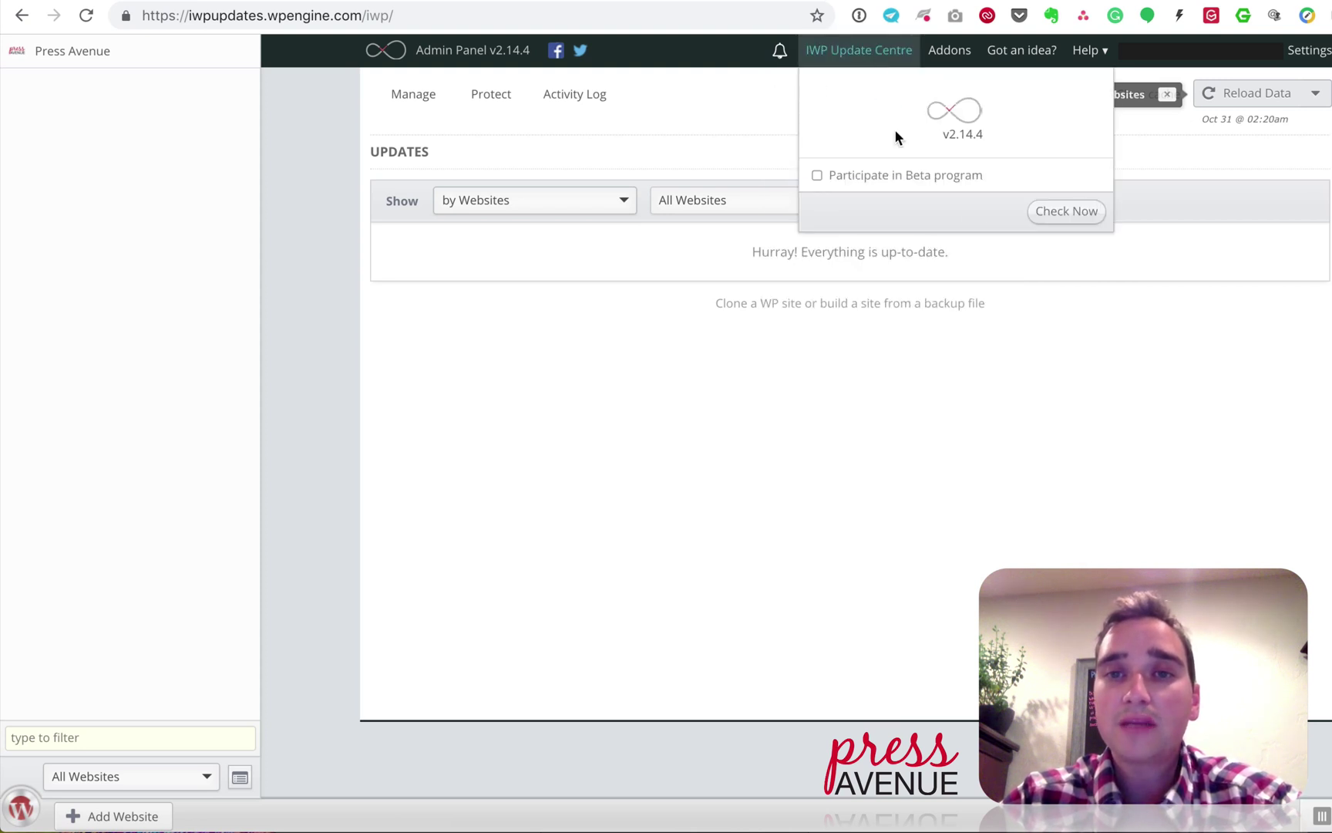
pyautogui.click(1079, 212)
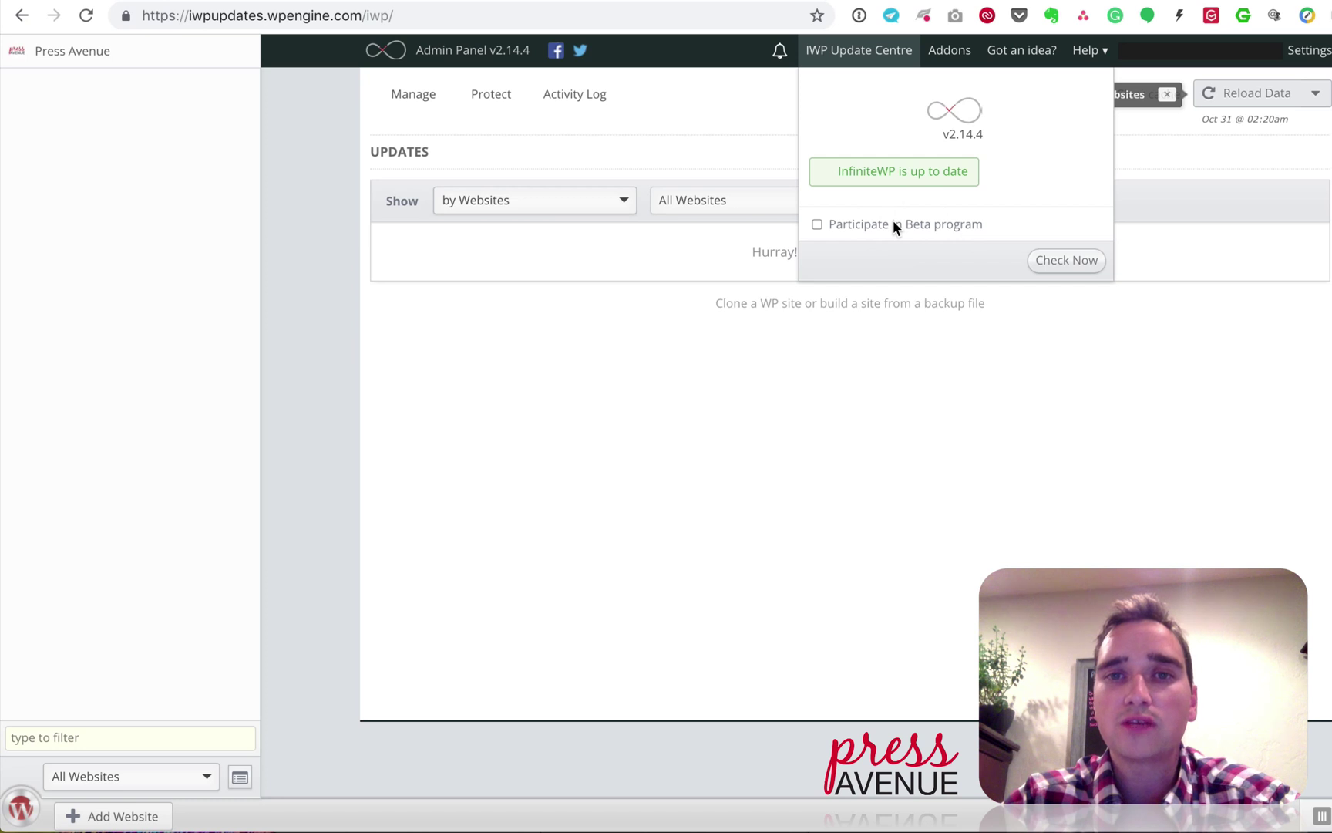
pyautogui.click(753, 126)
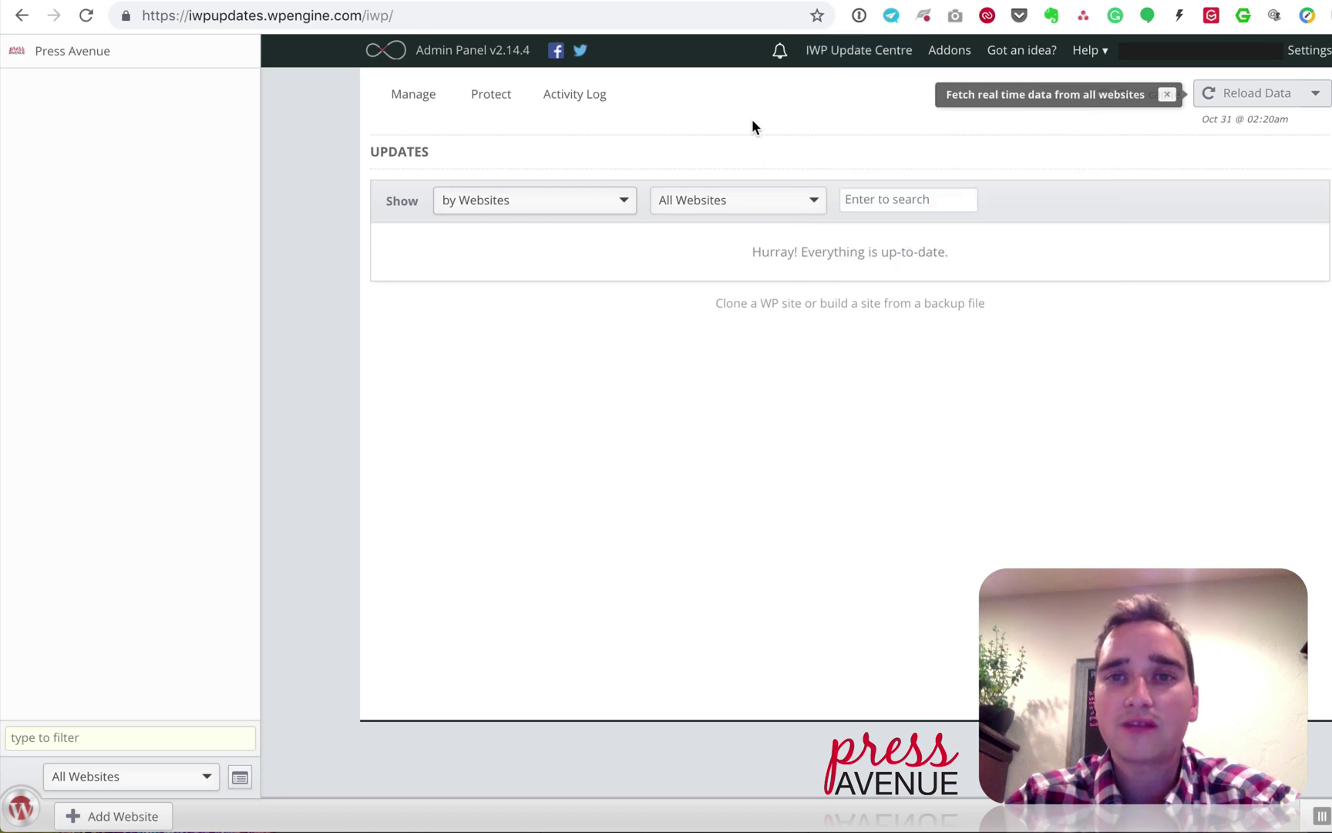
# Step: Browse the Addons page, then go to the panel's App Settings
pyautogui.click(947, 52)
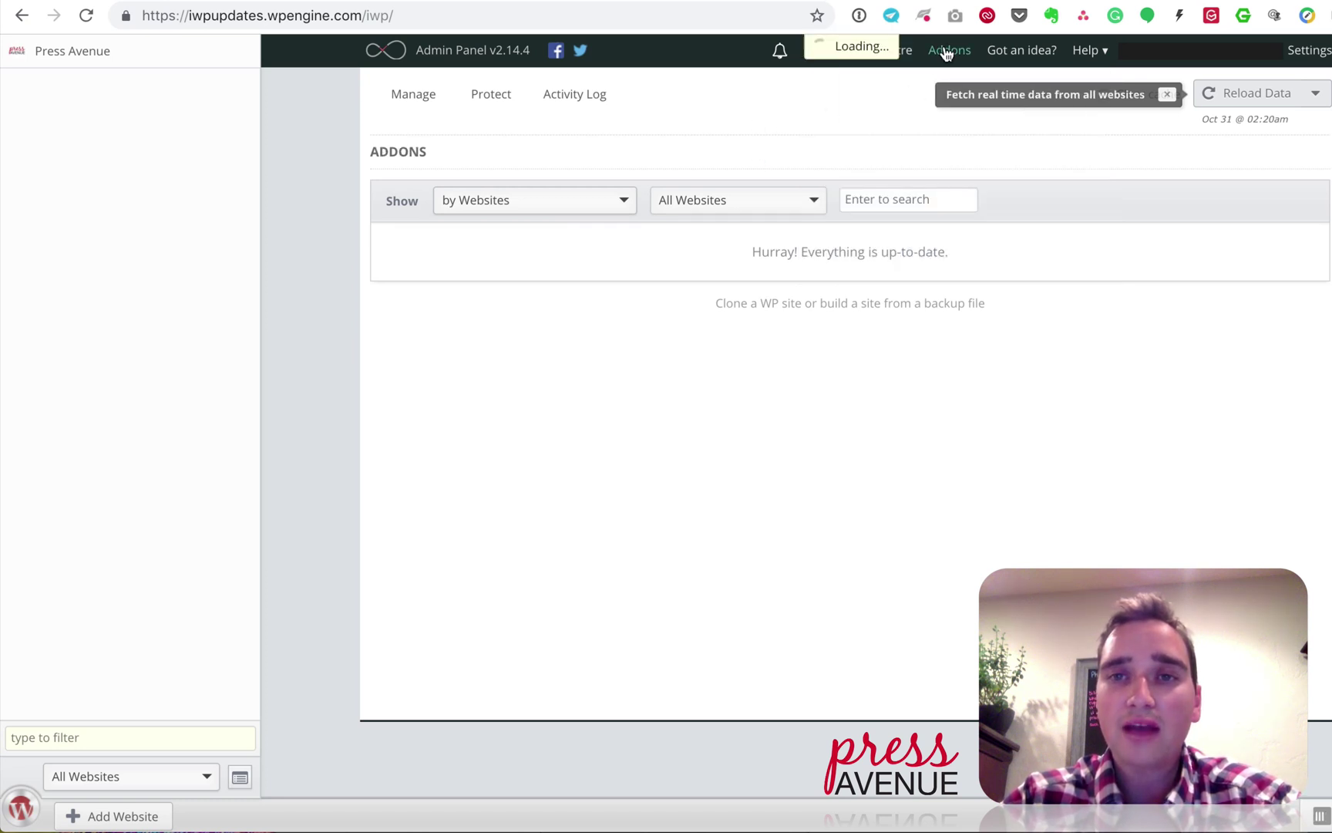
pyautogui.scroll(-2, 837, 289)
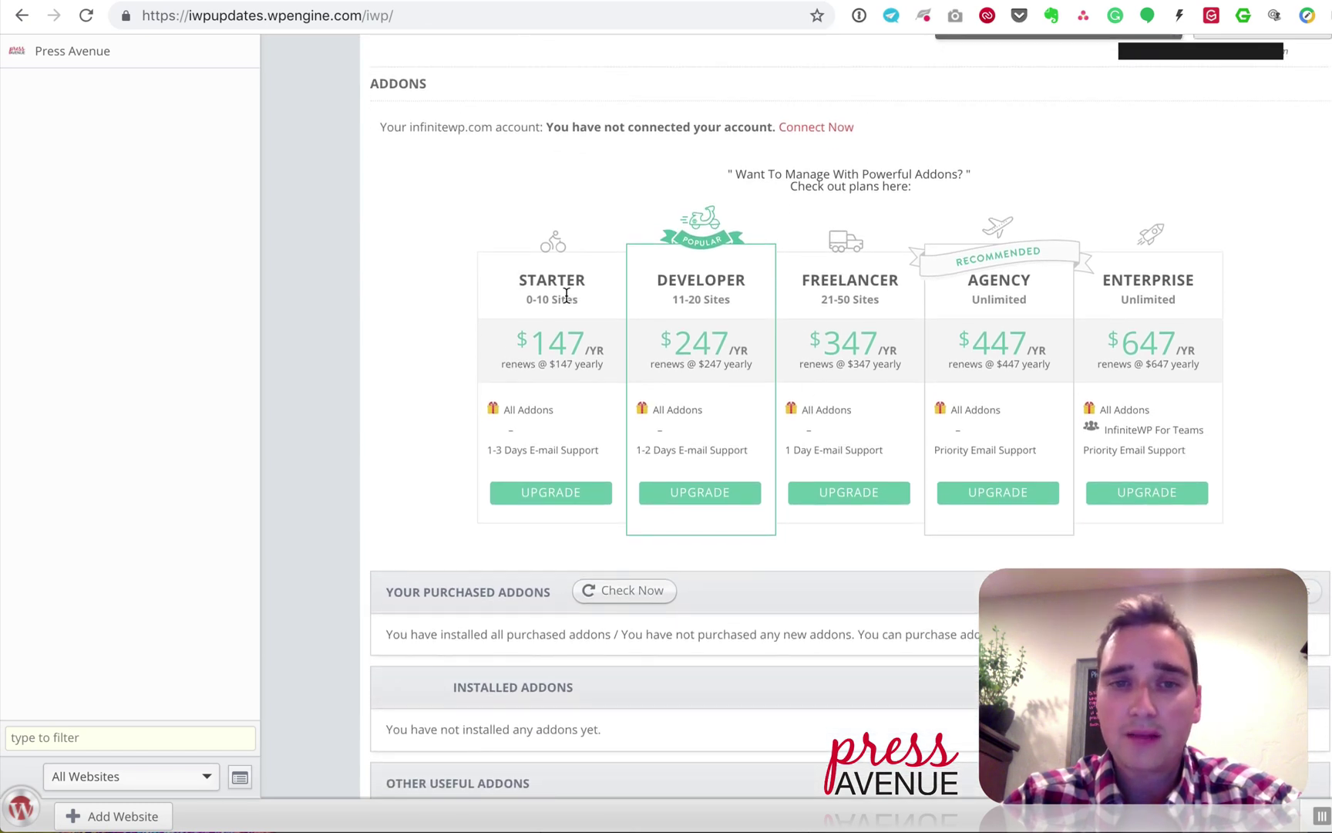
pyautogui.scroll(-1, 567, 409)
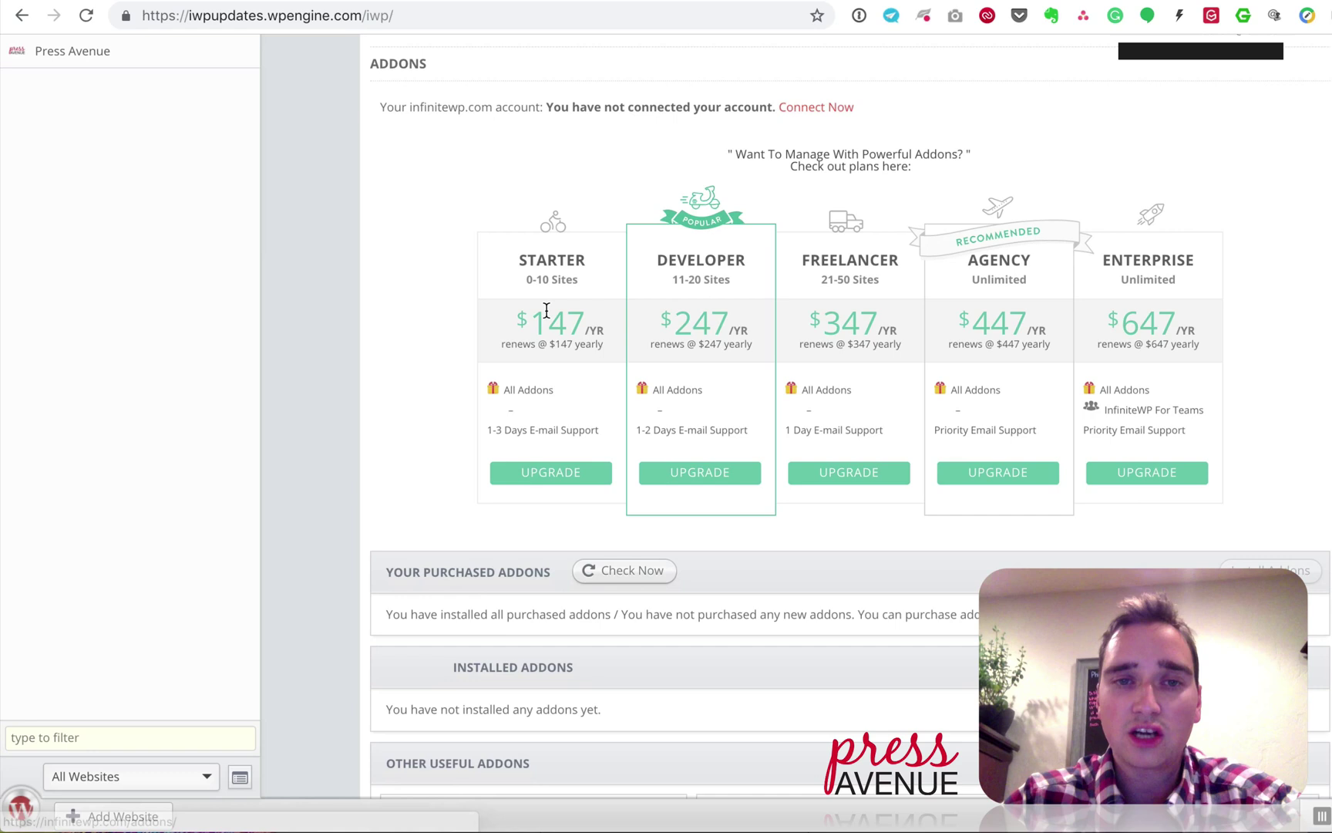
pyautogui.scroll(-12, 554, 334)
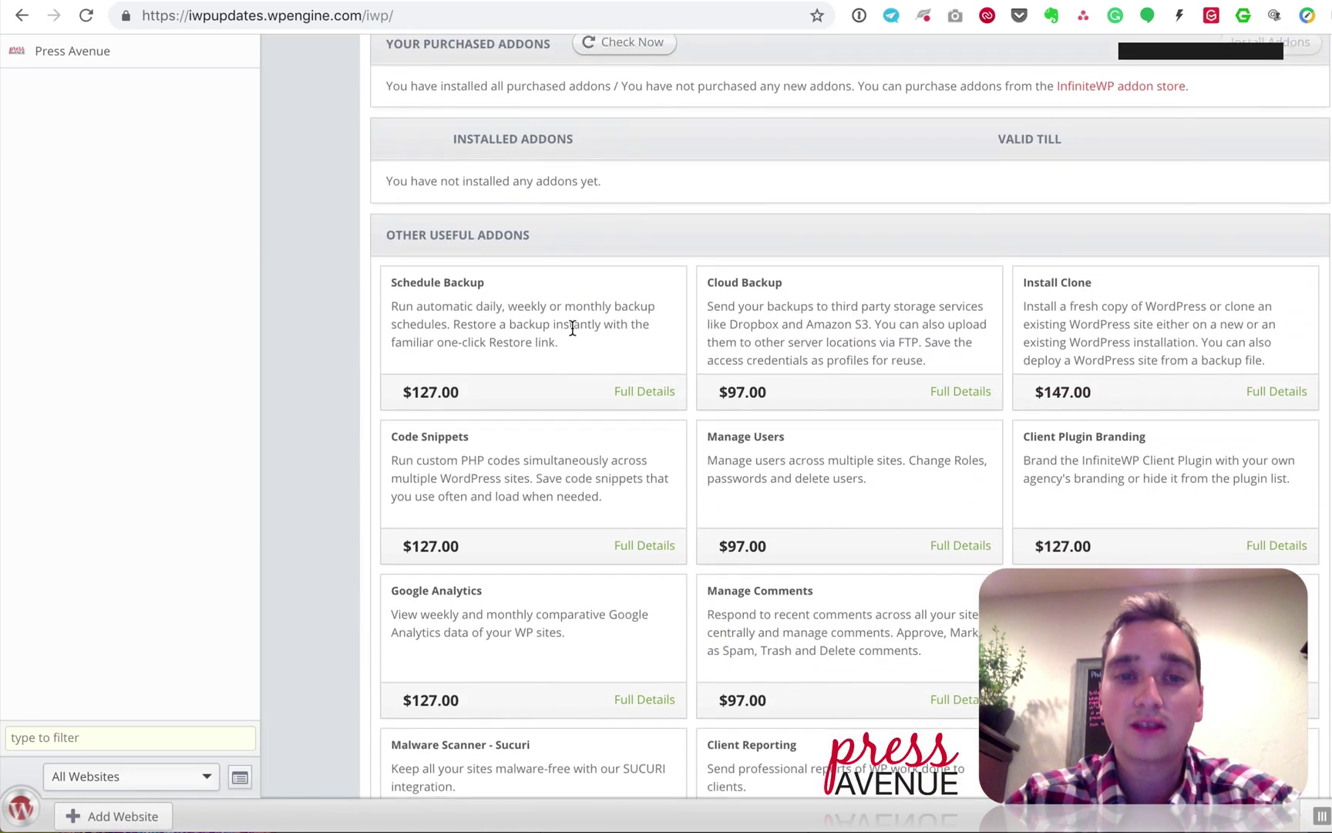
pyautogui.scroll(2, 594, 431)
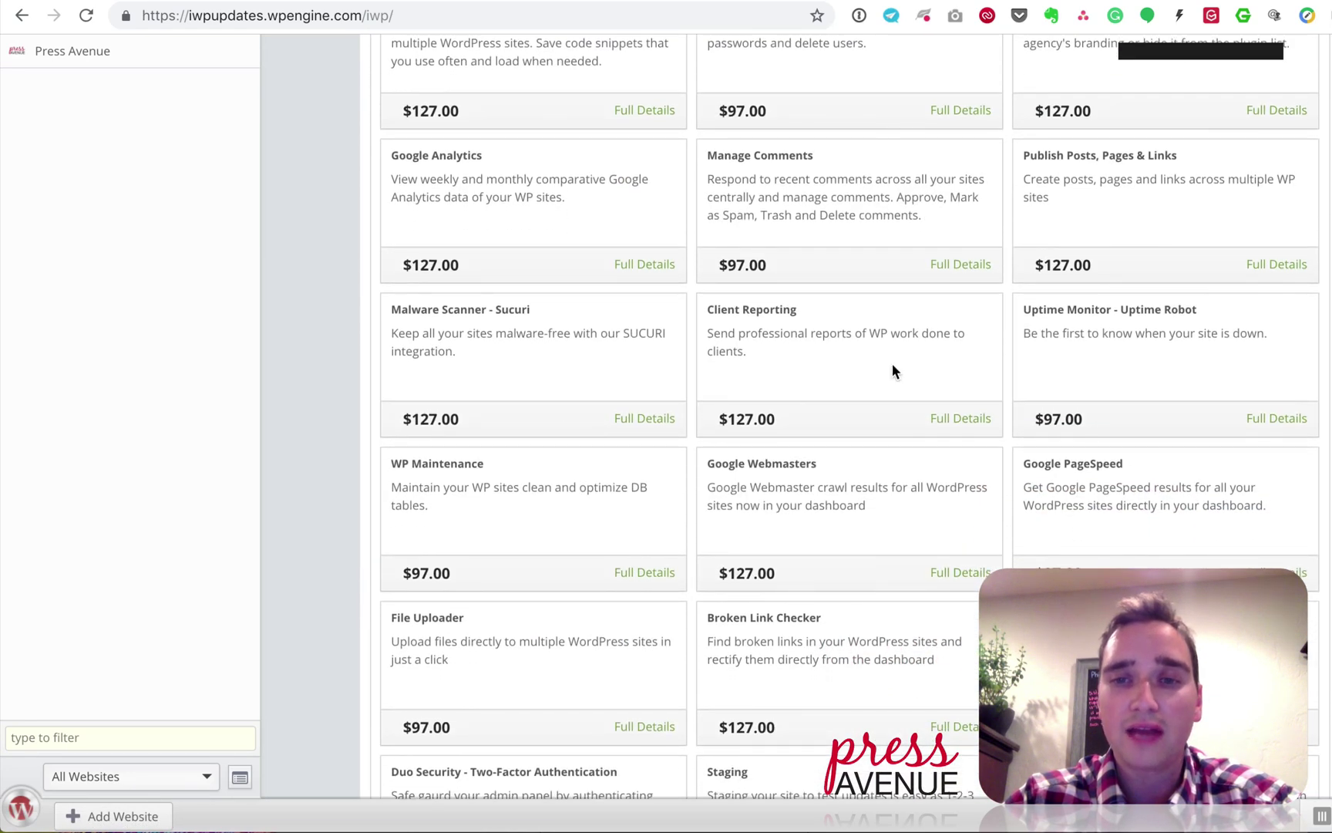
pyautogui.scroll(15, 886, 366)
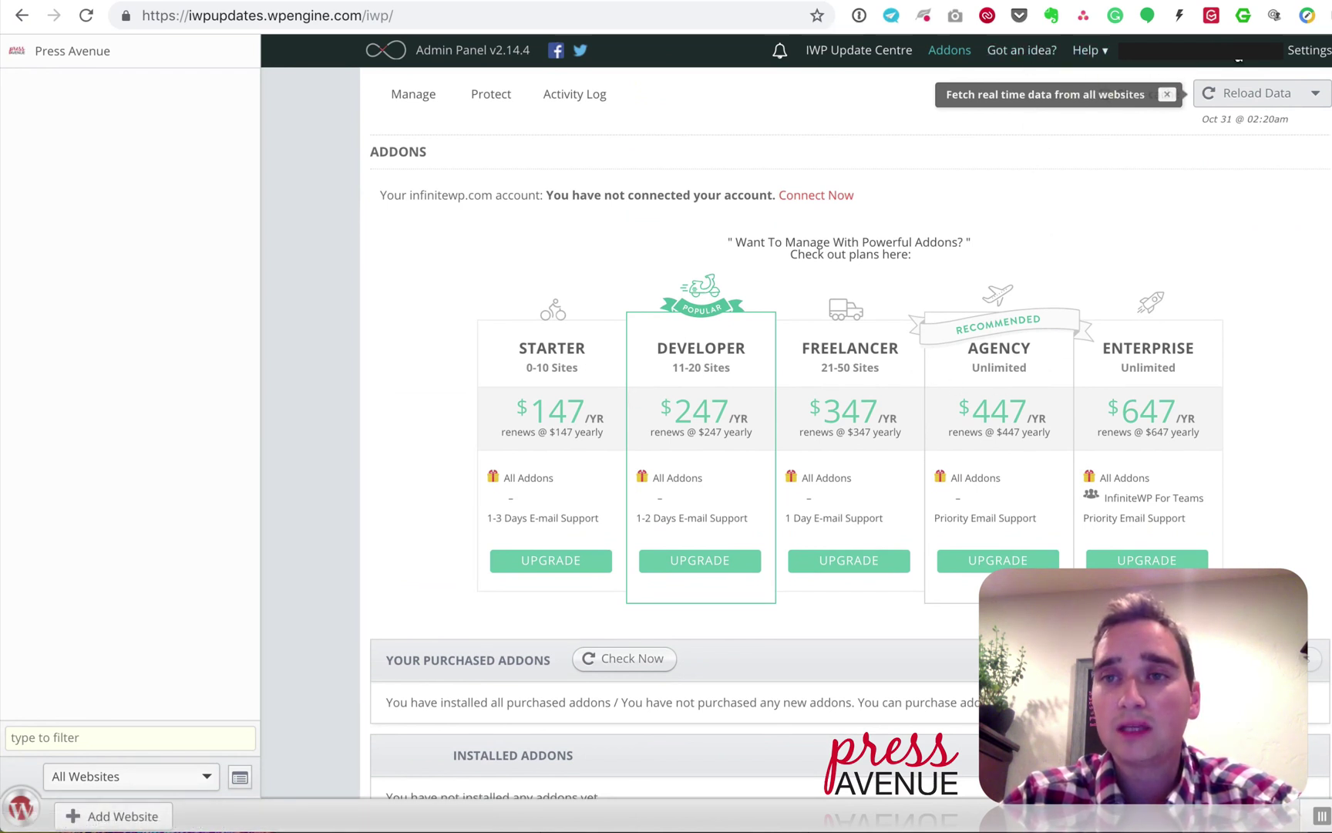
pyautogui.click(1309, 50)
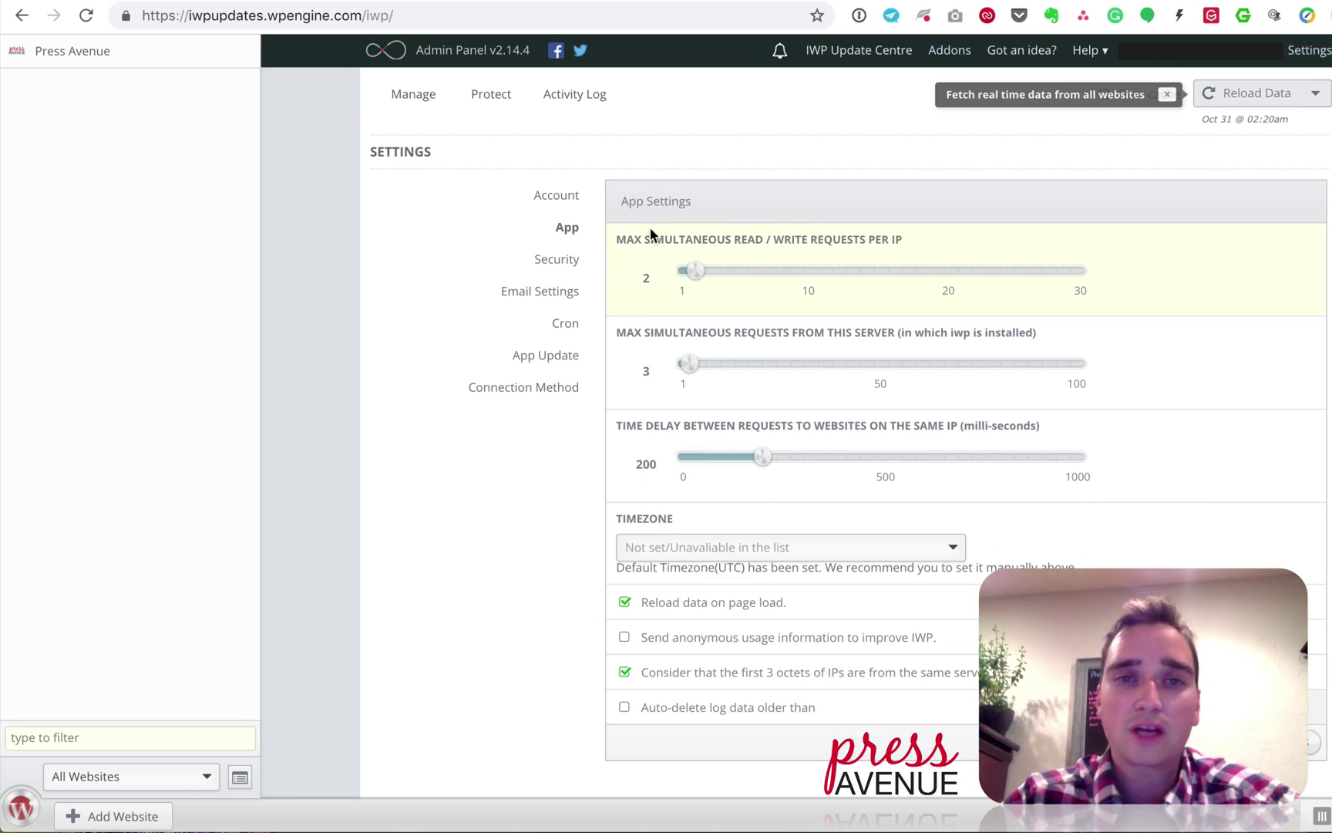
# Step: Send a test update email from Account settings and return to App settings
pyautogui.click(554, 195)
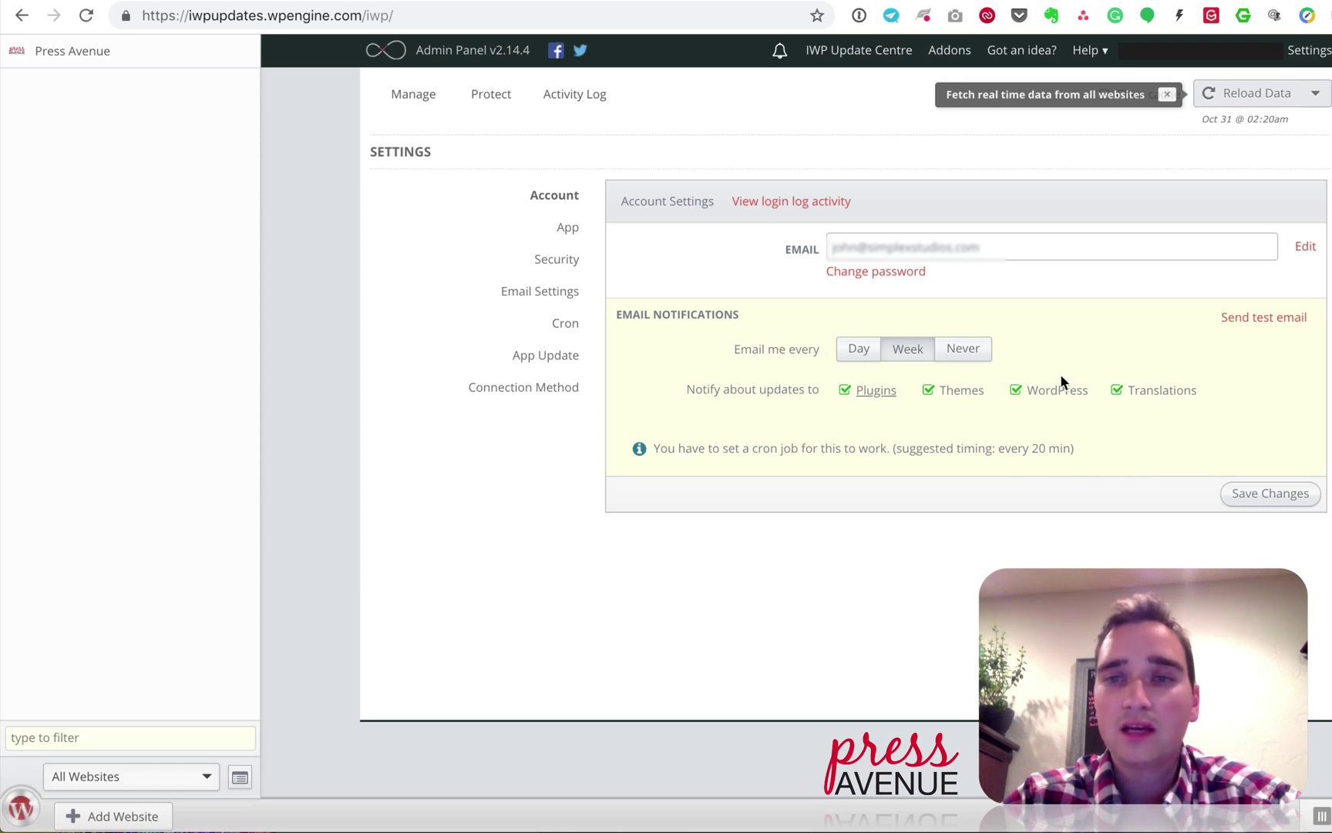
pyautogui.click(1270, 318)
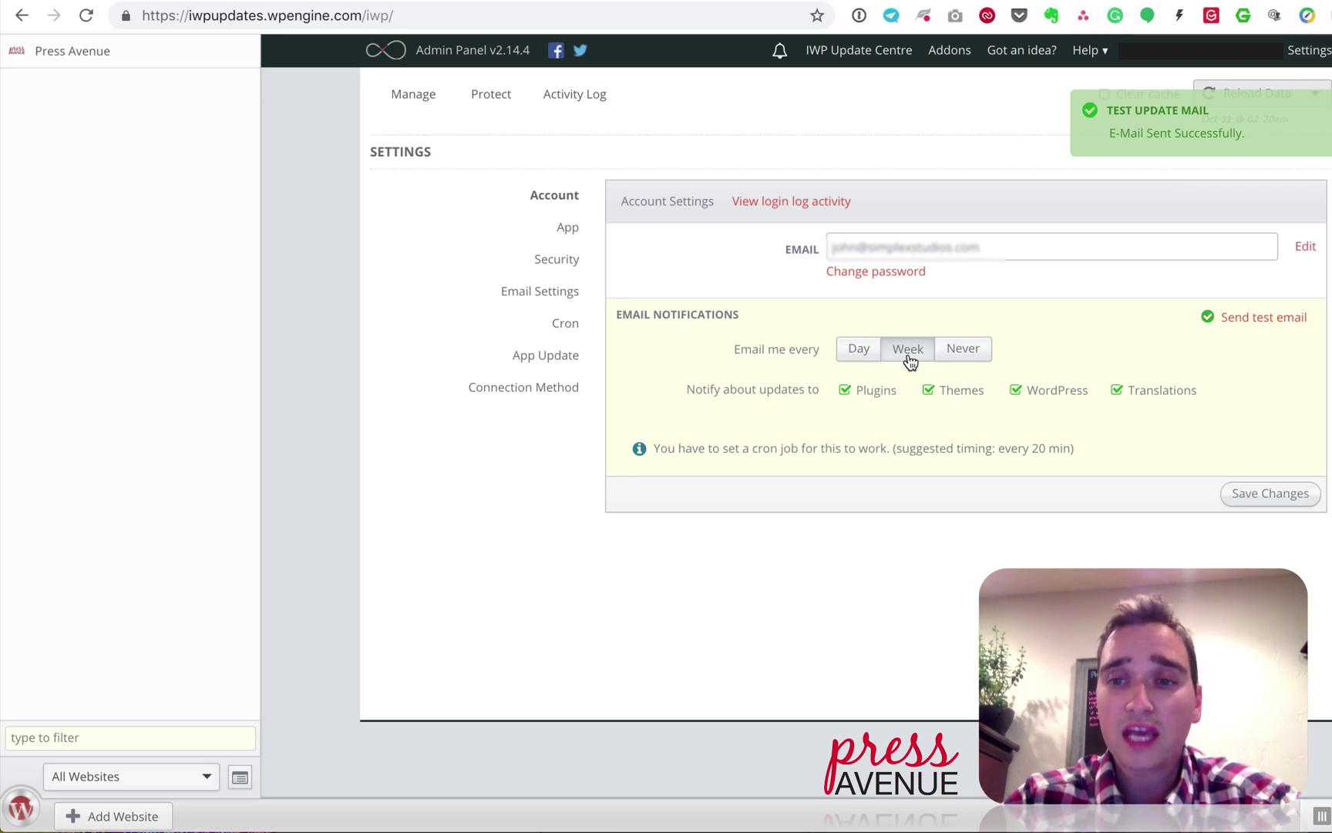
pyautogui.click(565, 229)
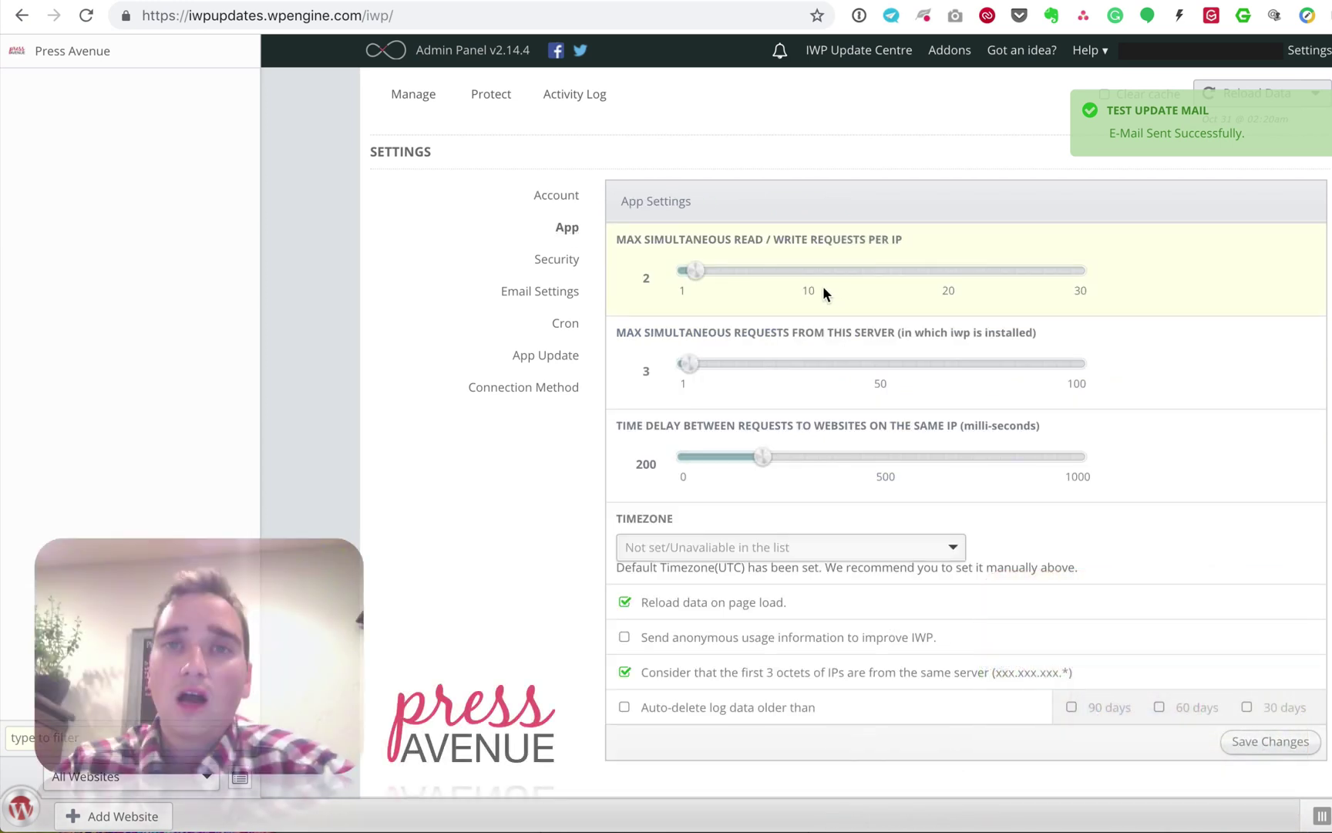
# Step: Limit simultaneous requests per IP and per server to 1 each
pyautogui.moveTo(644, 239); pyautogui.dragTo(885, 240)
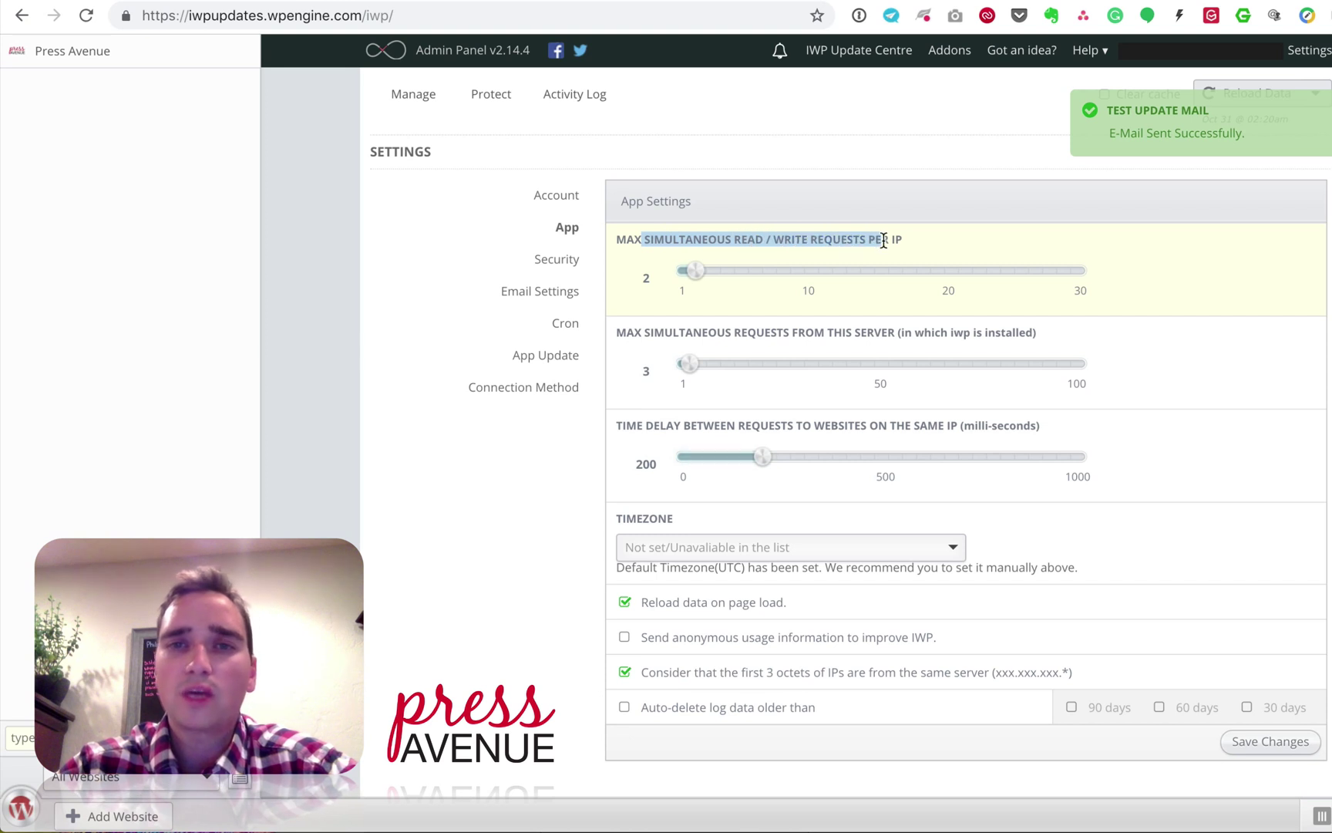
pyautogui.click(883, 241)
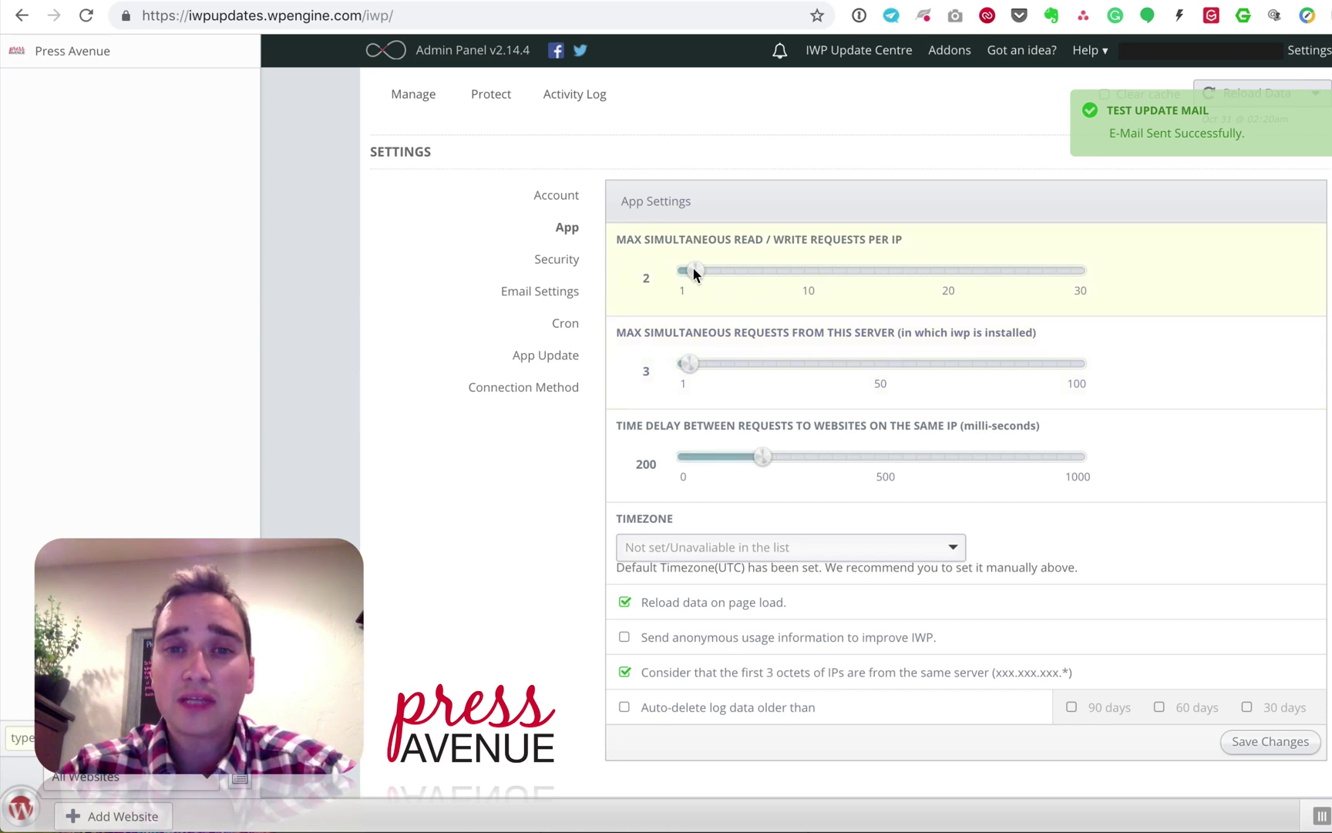
pyautogui.moveTo(692, 269); pyautogui.dragTo(663, 268)
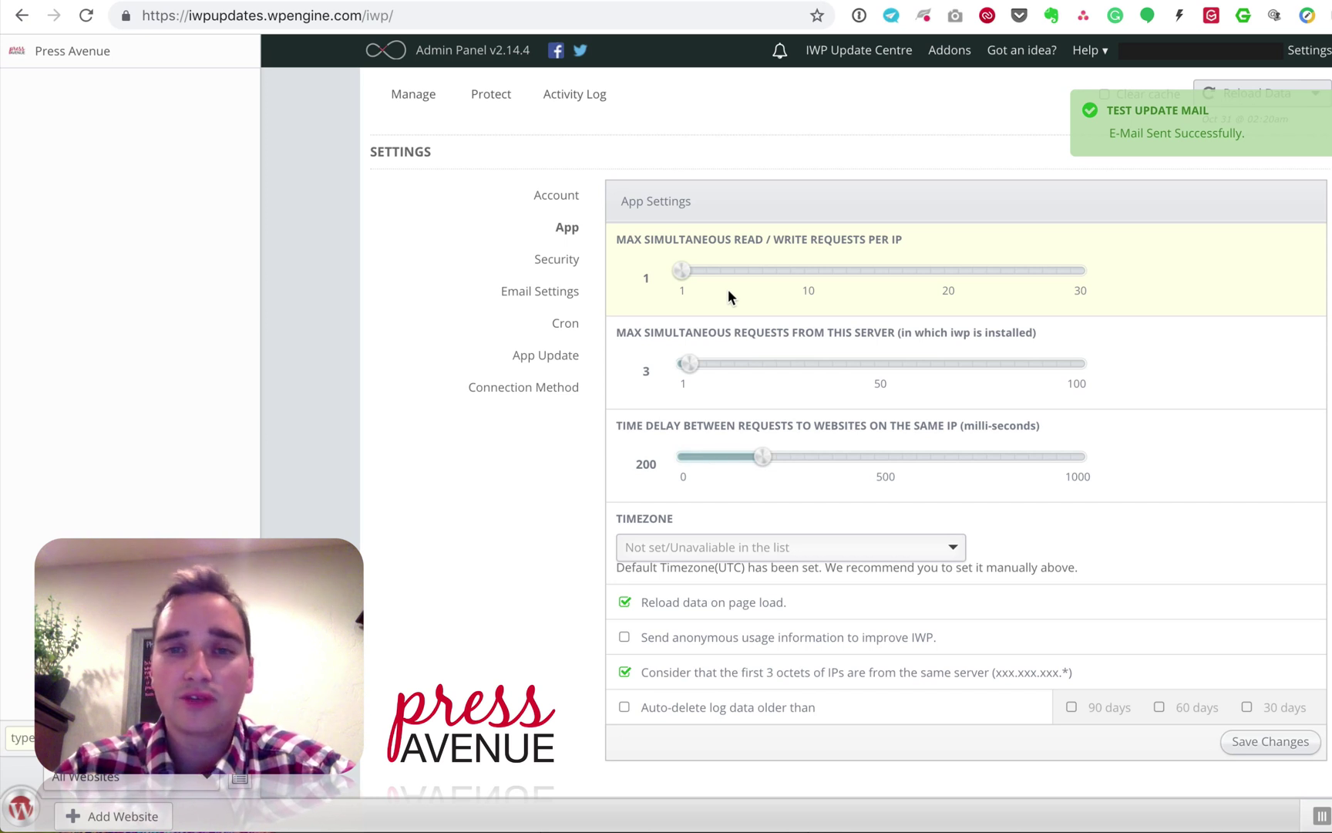
pyautogui.moveTo(645, 332); pyautogui.dragTo(1010, 332)
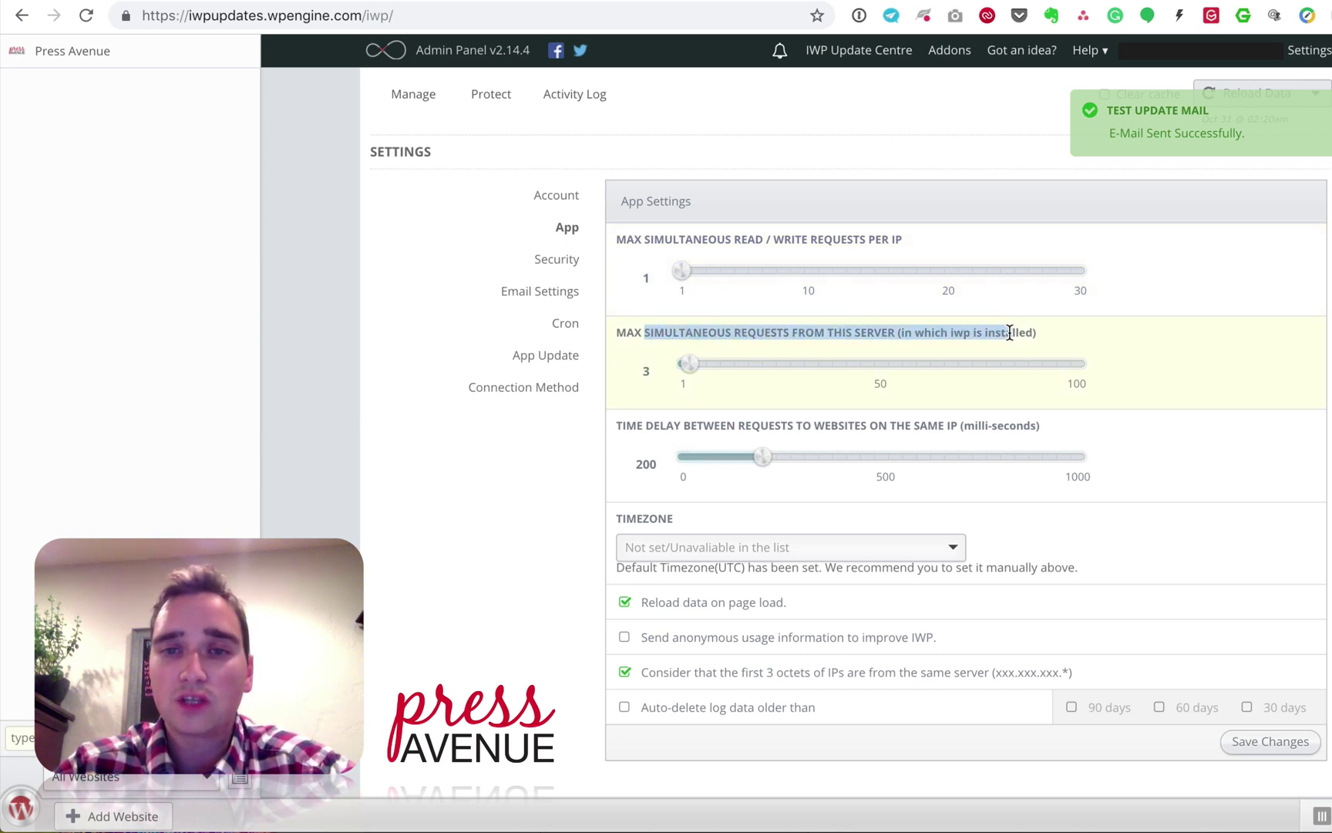
pyautogui.moveTo(699, 363); pyautogui.dragTo(675, 360)
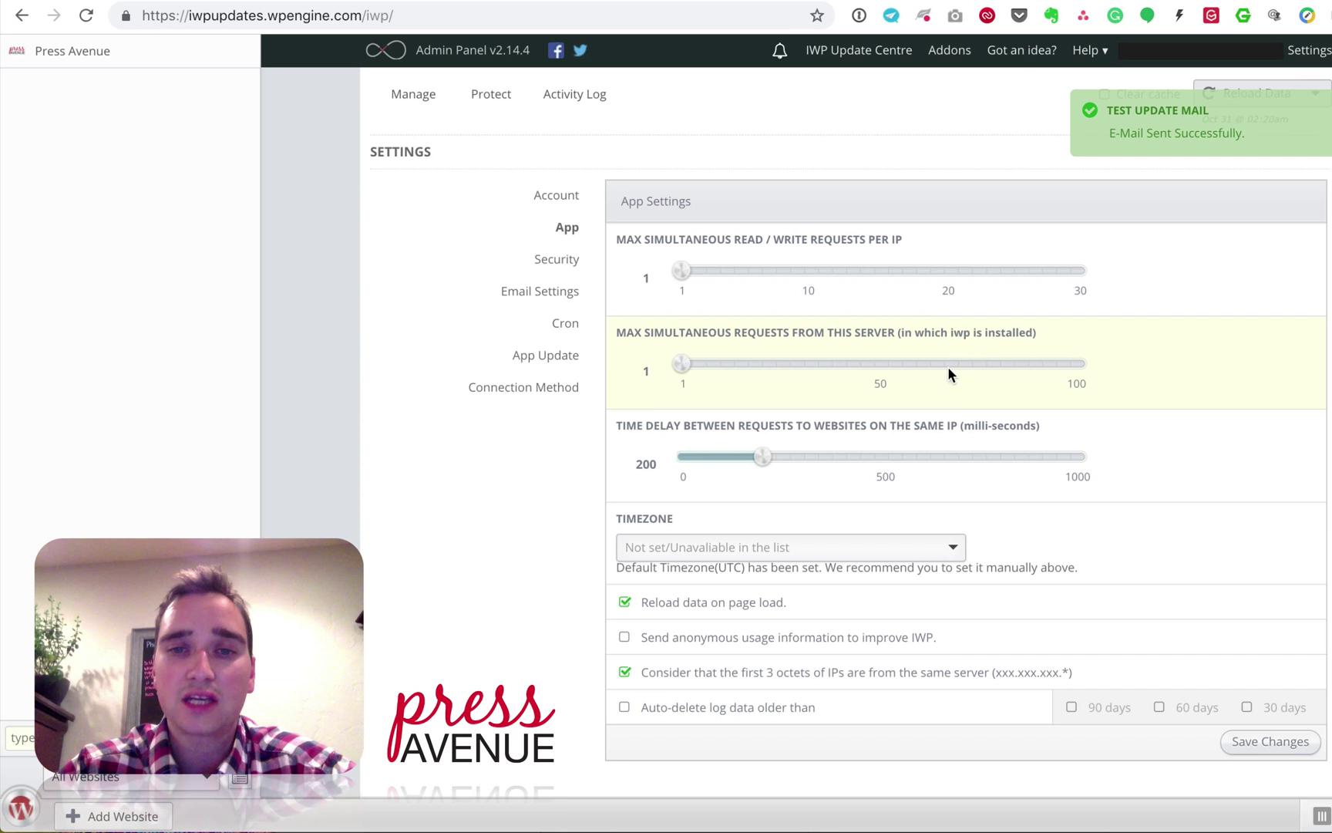
# Step: Raise the delay between requests to 1000 milliseconds
pyautogui.scroll(-2, 982, 438)
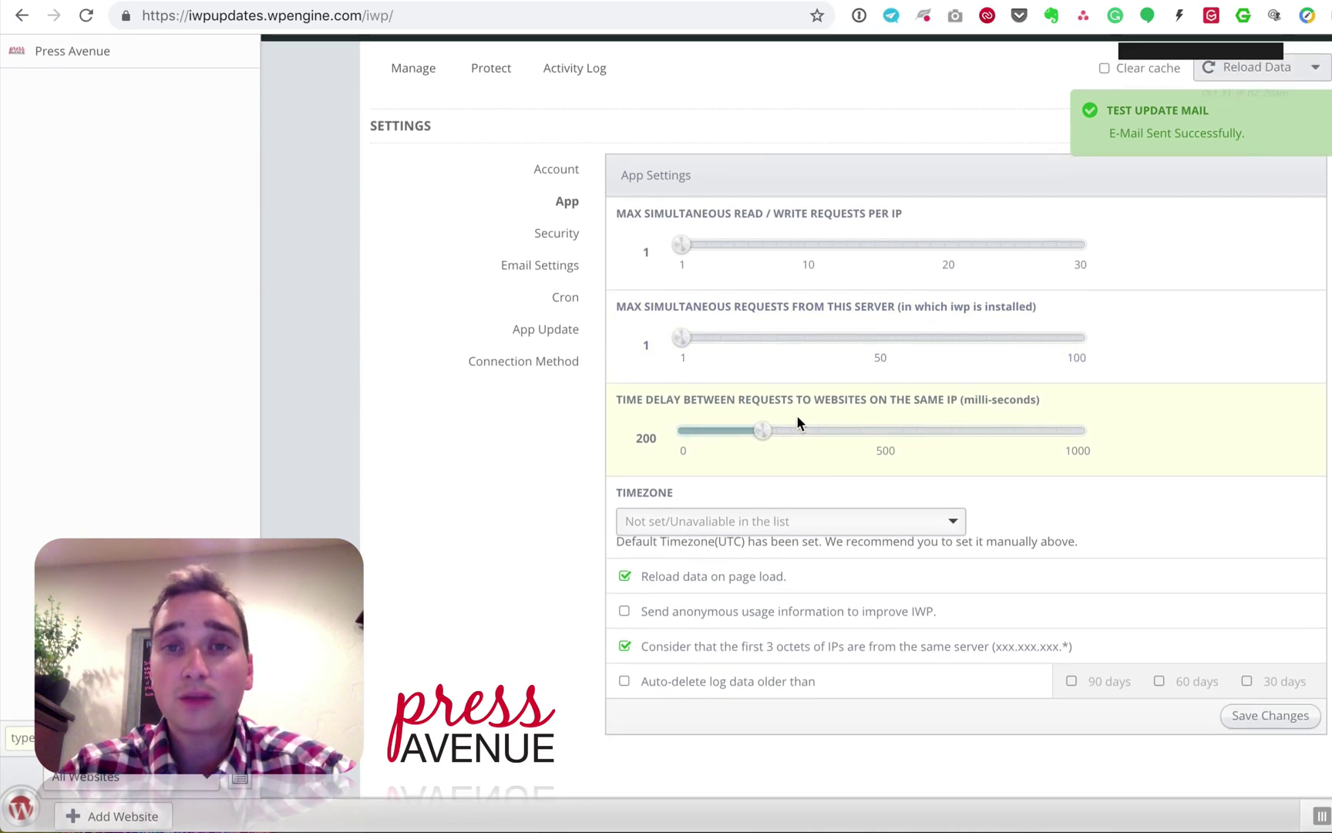
pyautogui.moveTo(963, 399); pyautogui.dragTo(1030, 397)
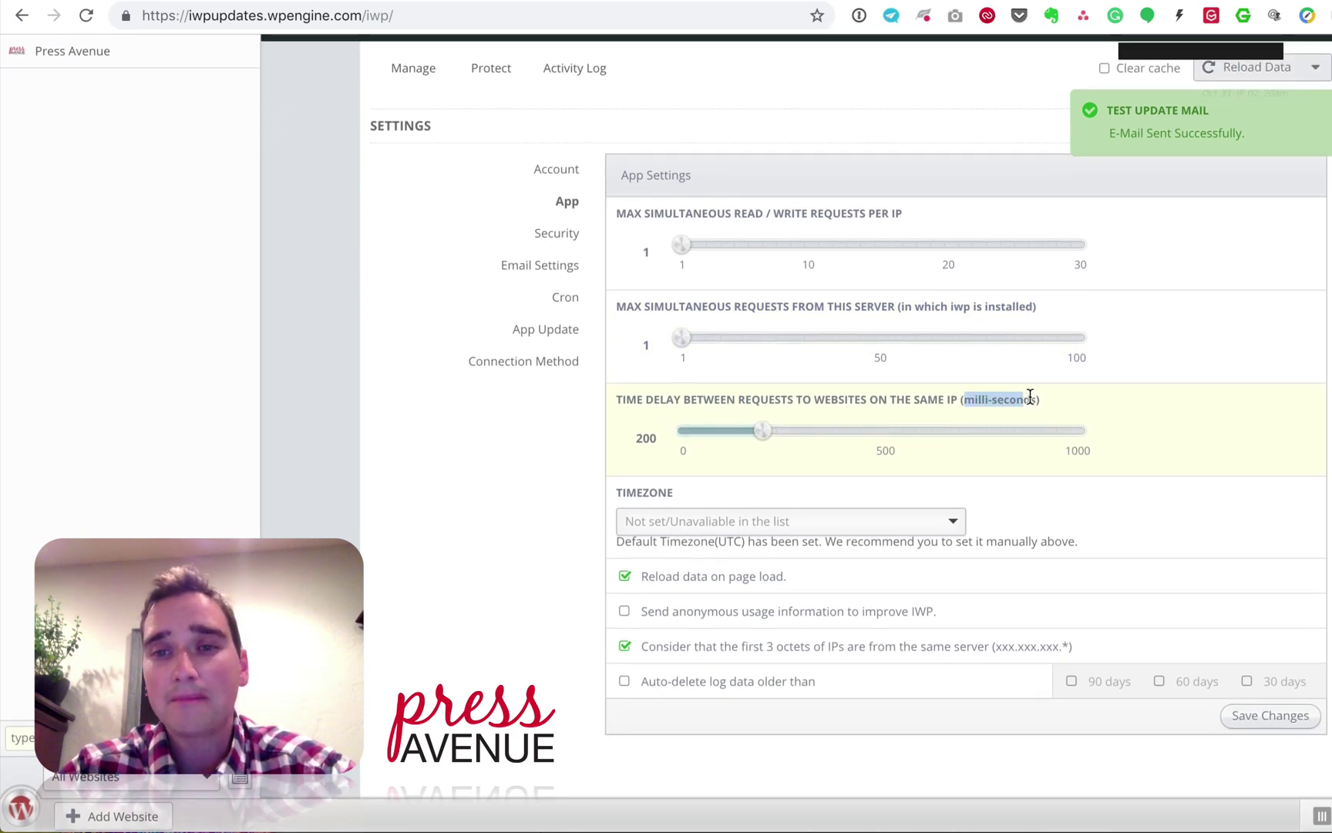
pyautogui.click(1041, 396)
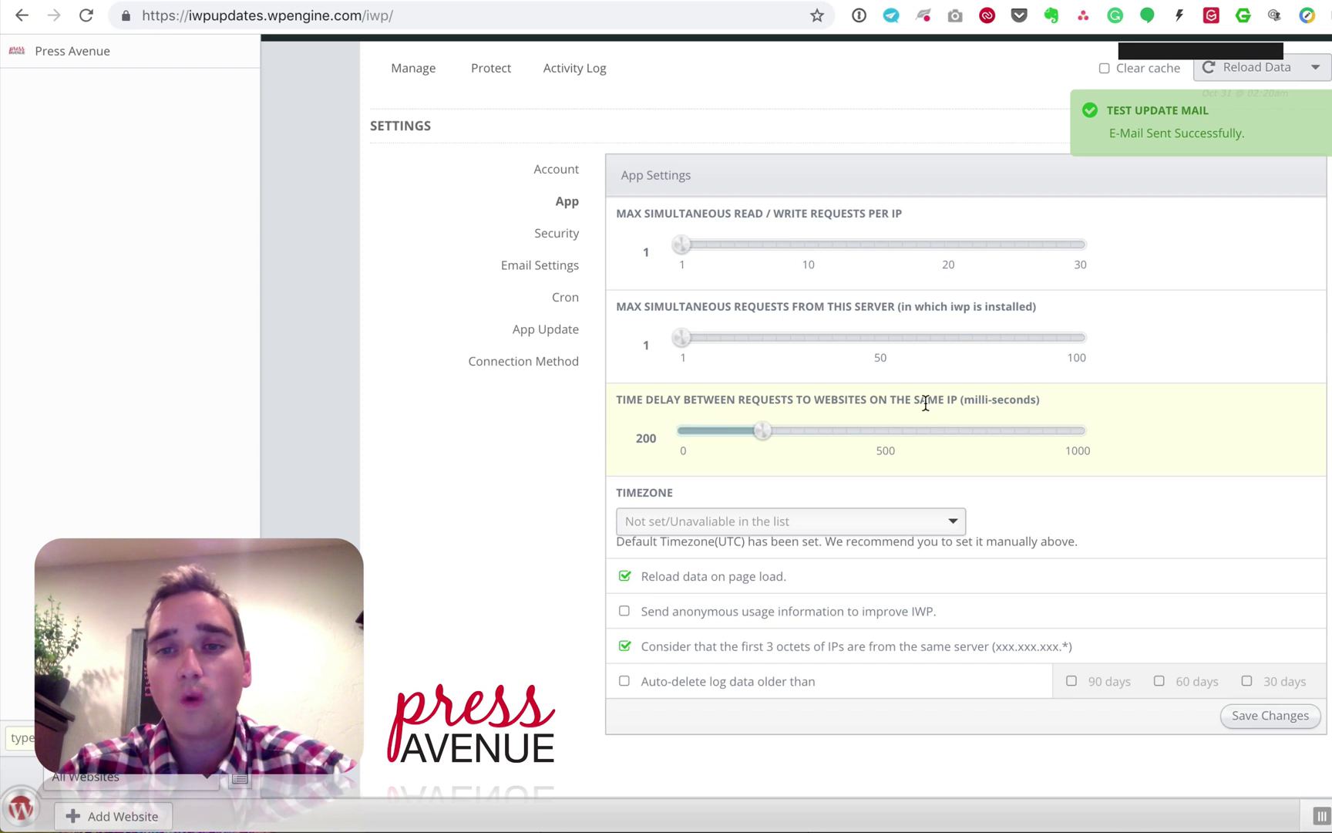
pyautogui.moveTo(913, 399); pyautogui.dragTo(946, 395)
pyautogui.click(955, 395)
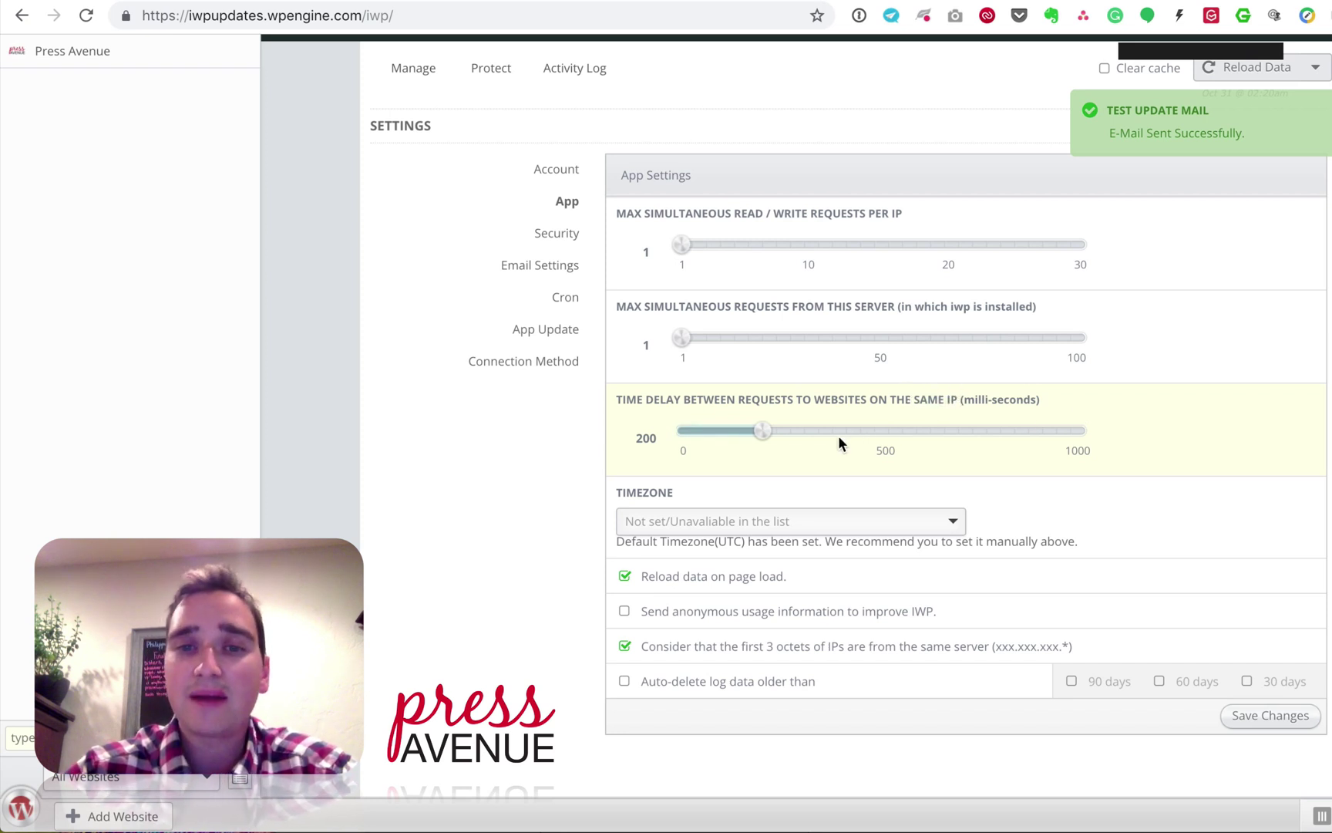
pyautogui.moveTo(762, 431); pyautogui.dragTo(1130, 443)
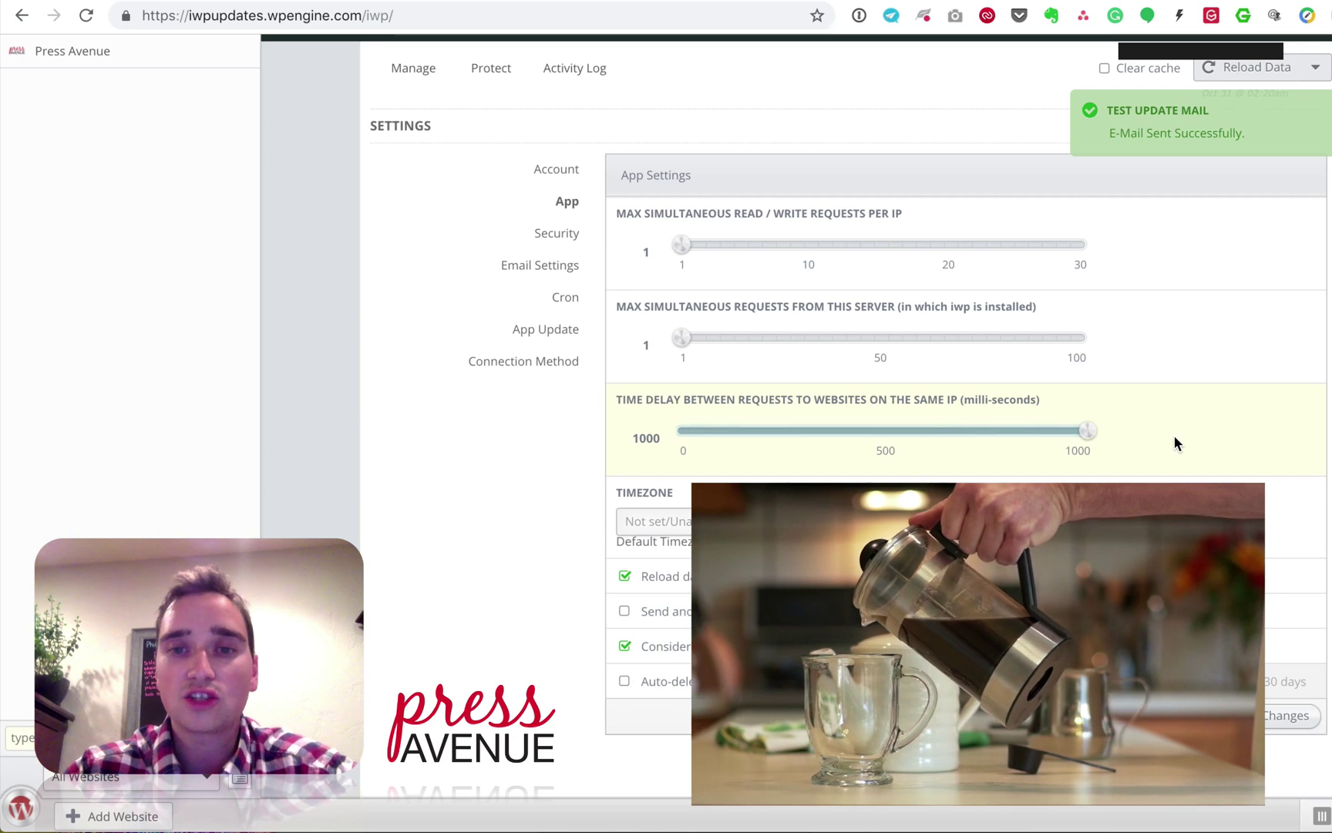
pyautogui.scroll(-1, 1174, 436)
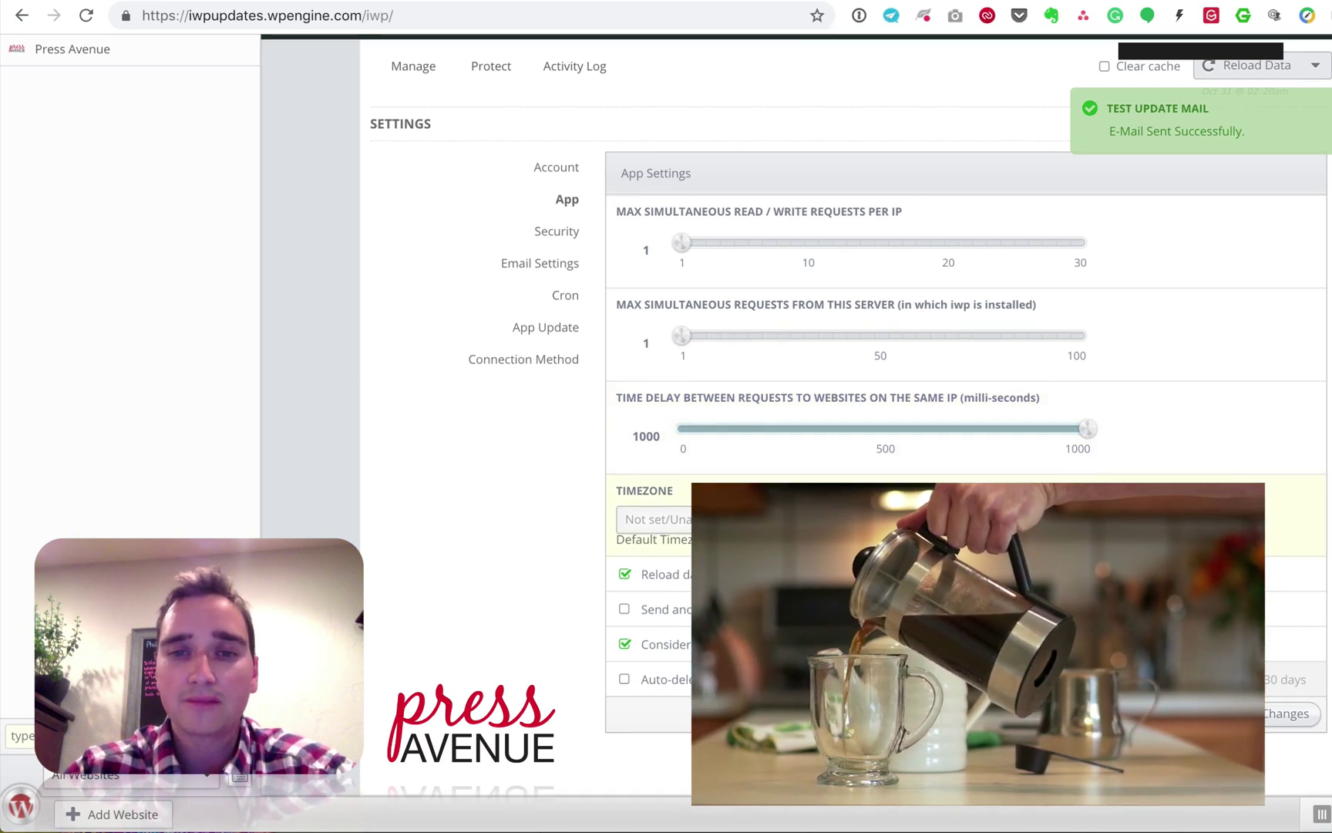
# Step: Set the timezone to (UTC-06:00) America/Denver and save the app settings
pyautogui.click(939, 522)
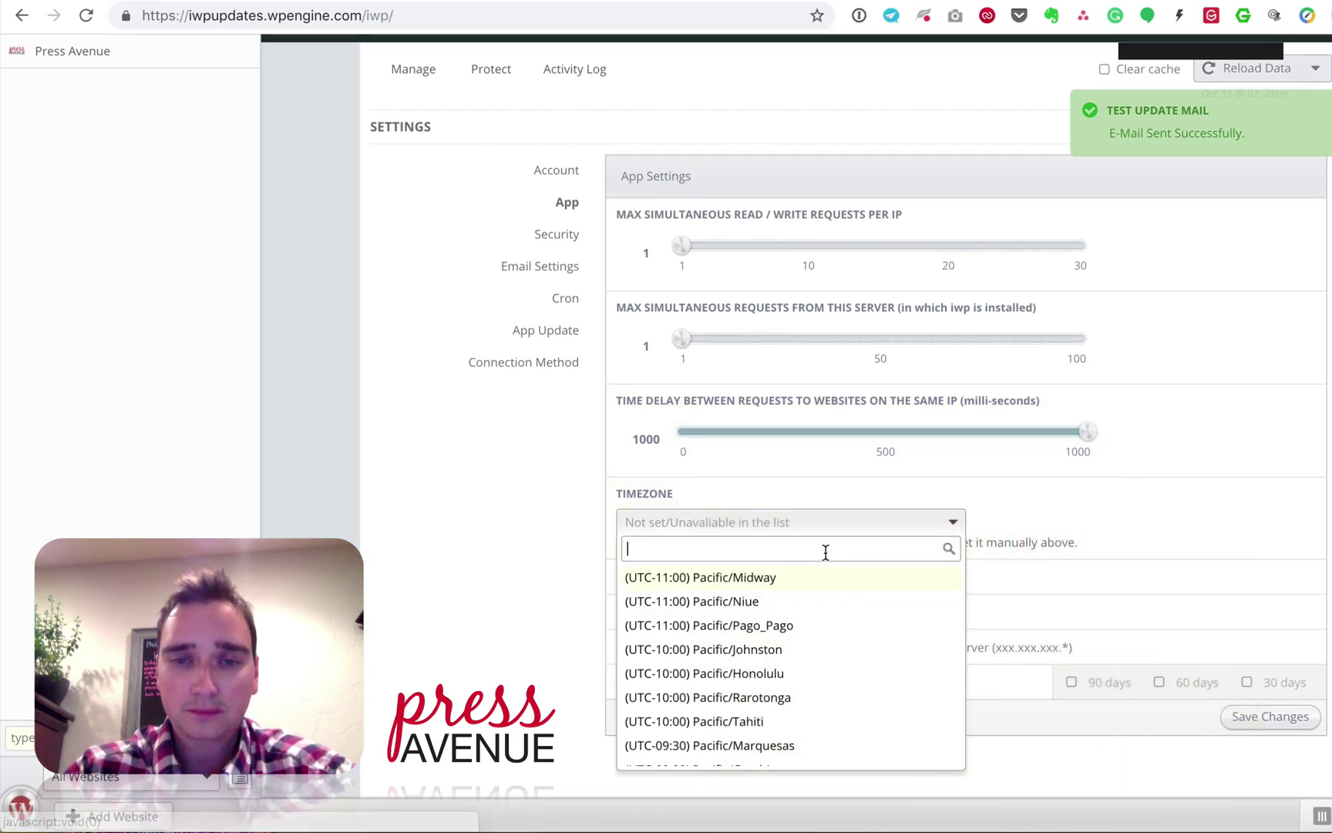
pyautogui.write('den')
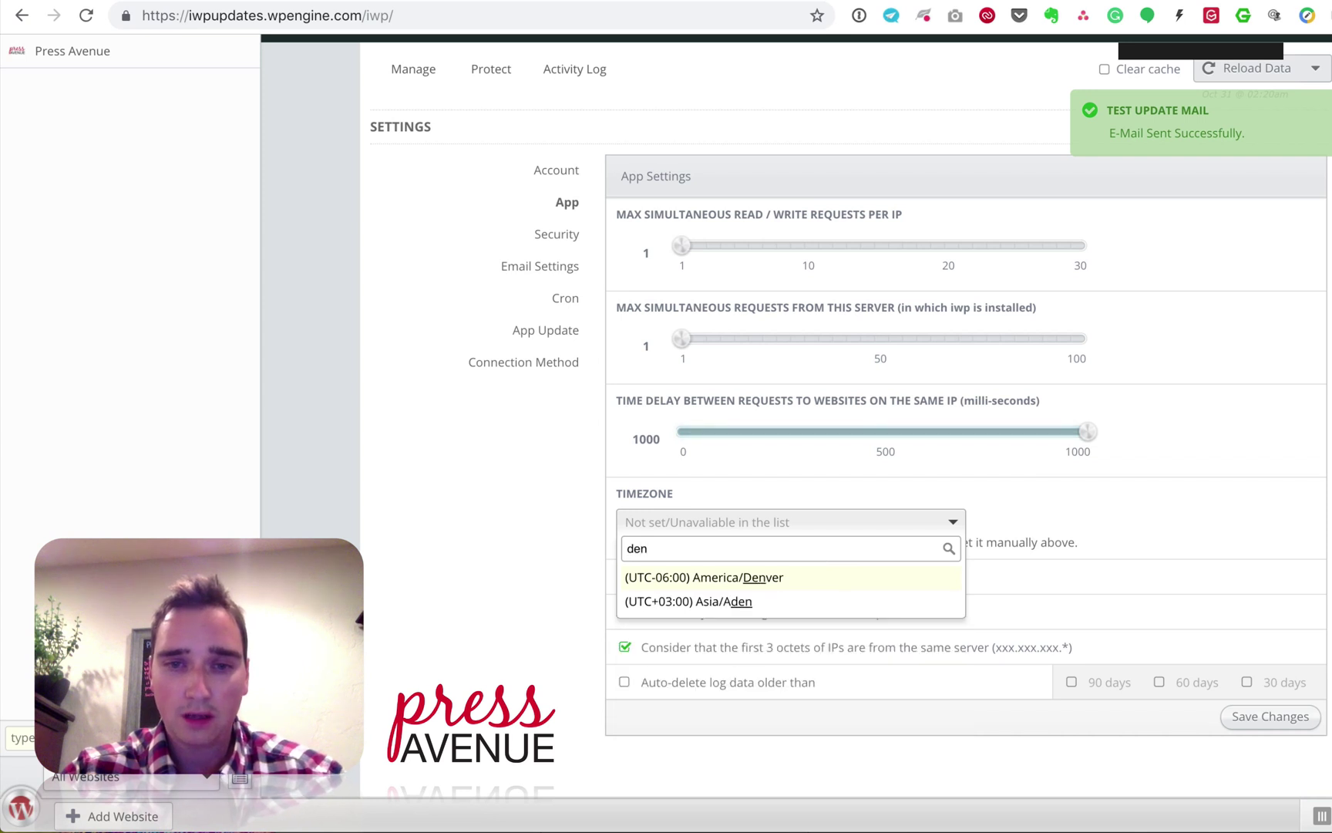
pyautogui.click(802, 579)
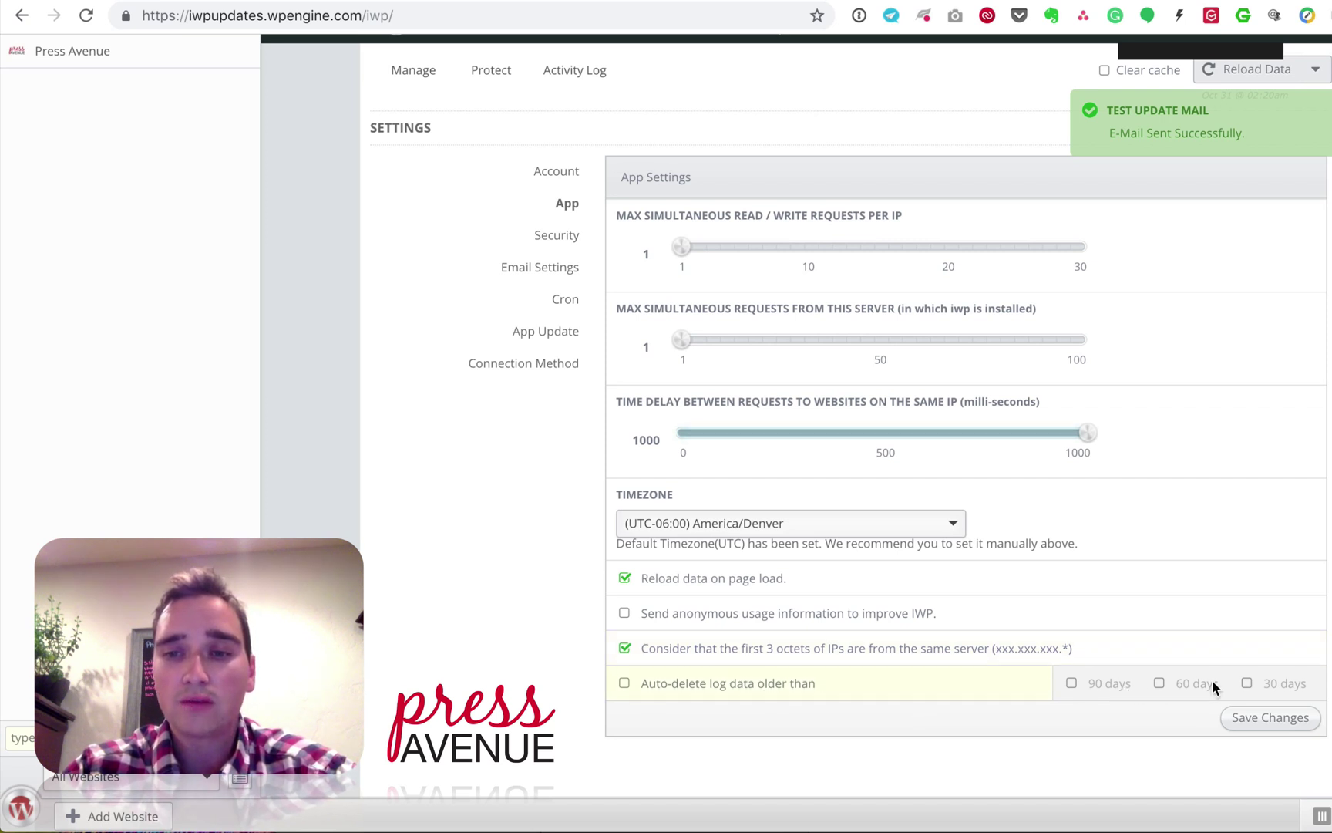
pyautogui.click(1304, 725)
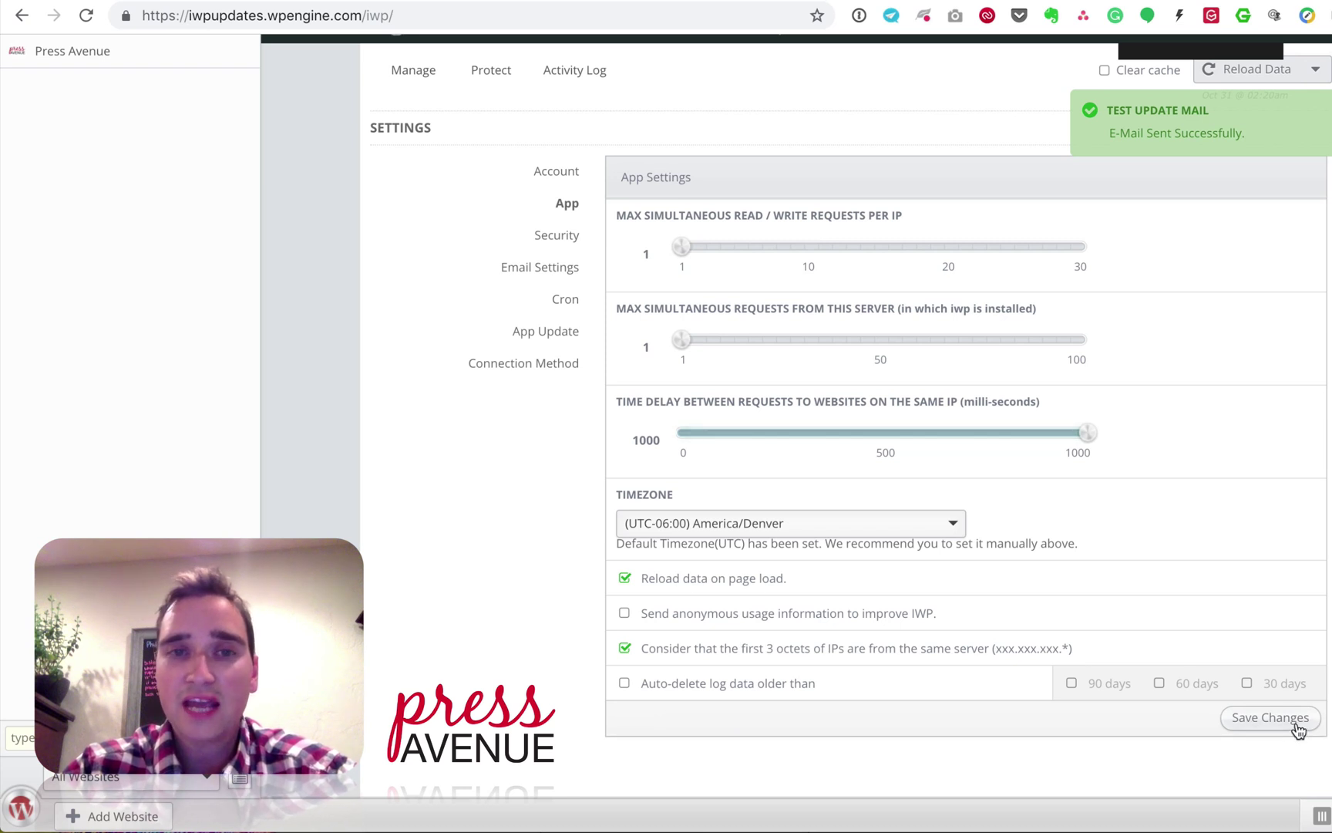
pyautogui.click(543, 236)
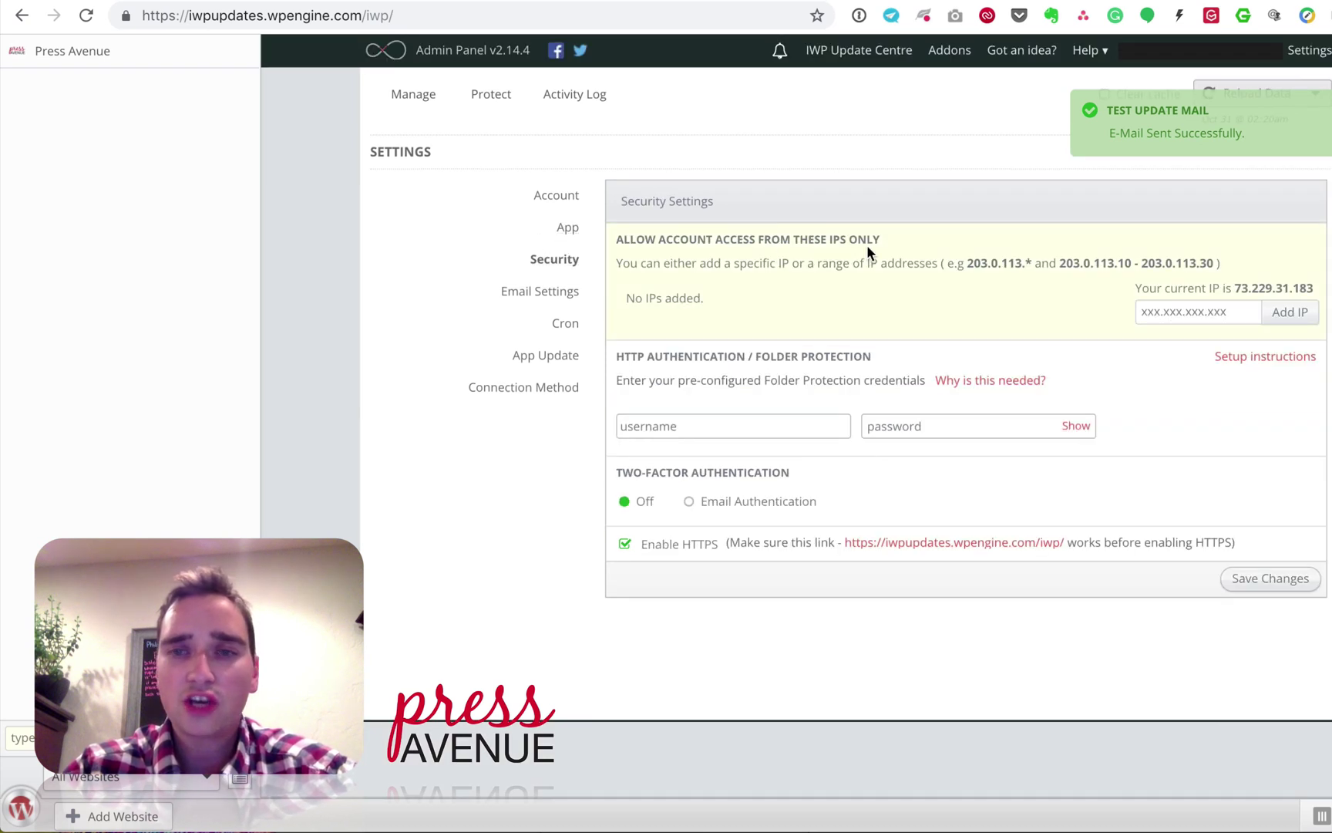
# Step: Look over the folder-protection and two-factor security options, then go to Email Settings
pyautogui.click(797, 428)
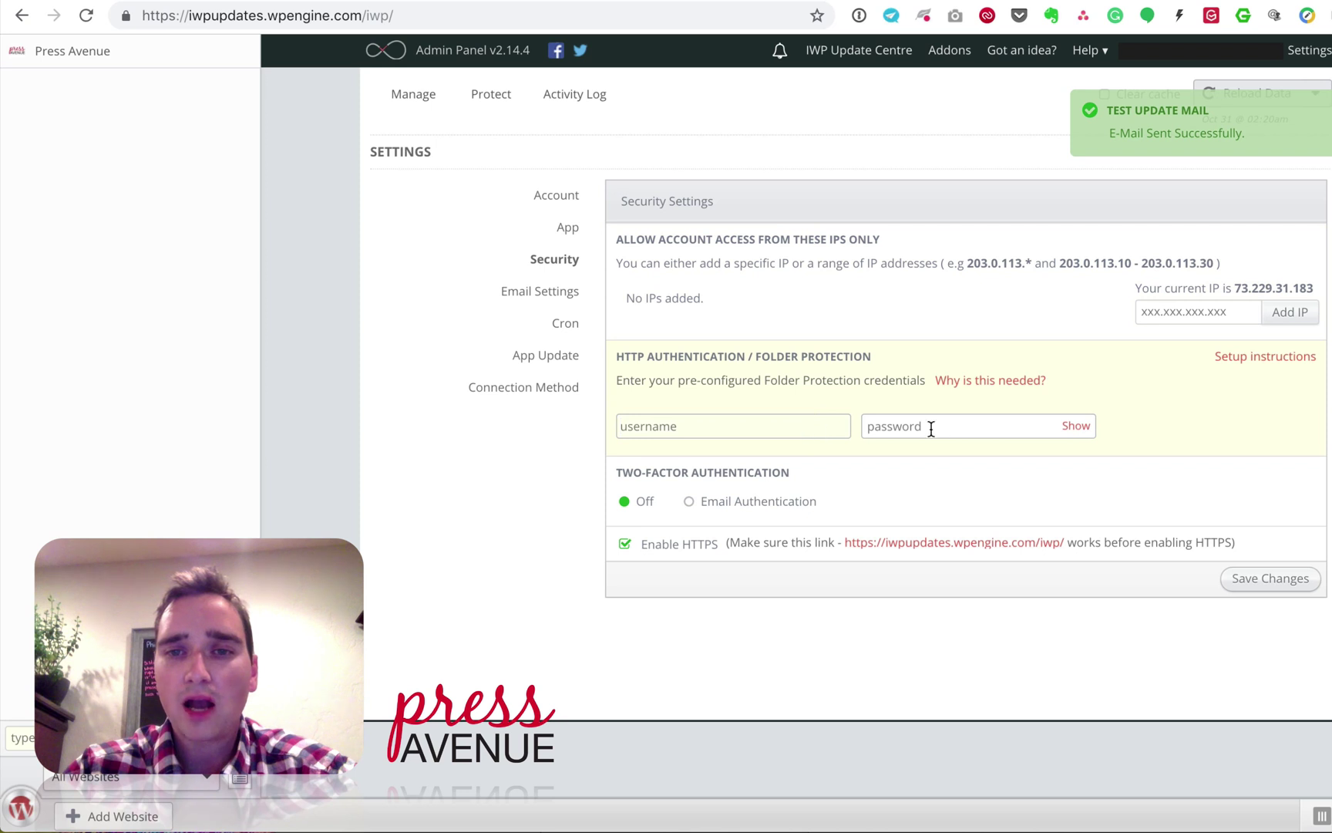
pyautogui.click(904, 430)
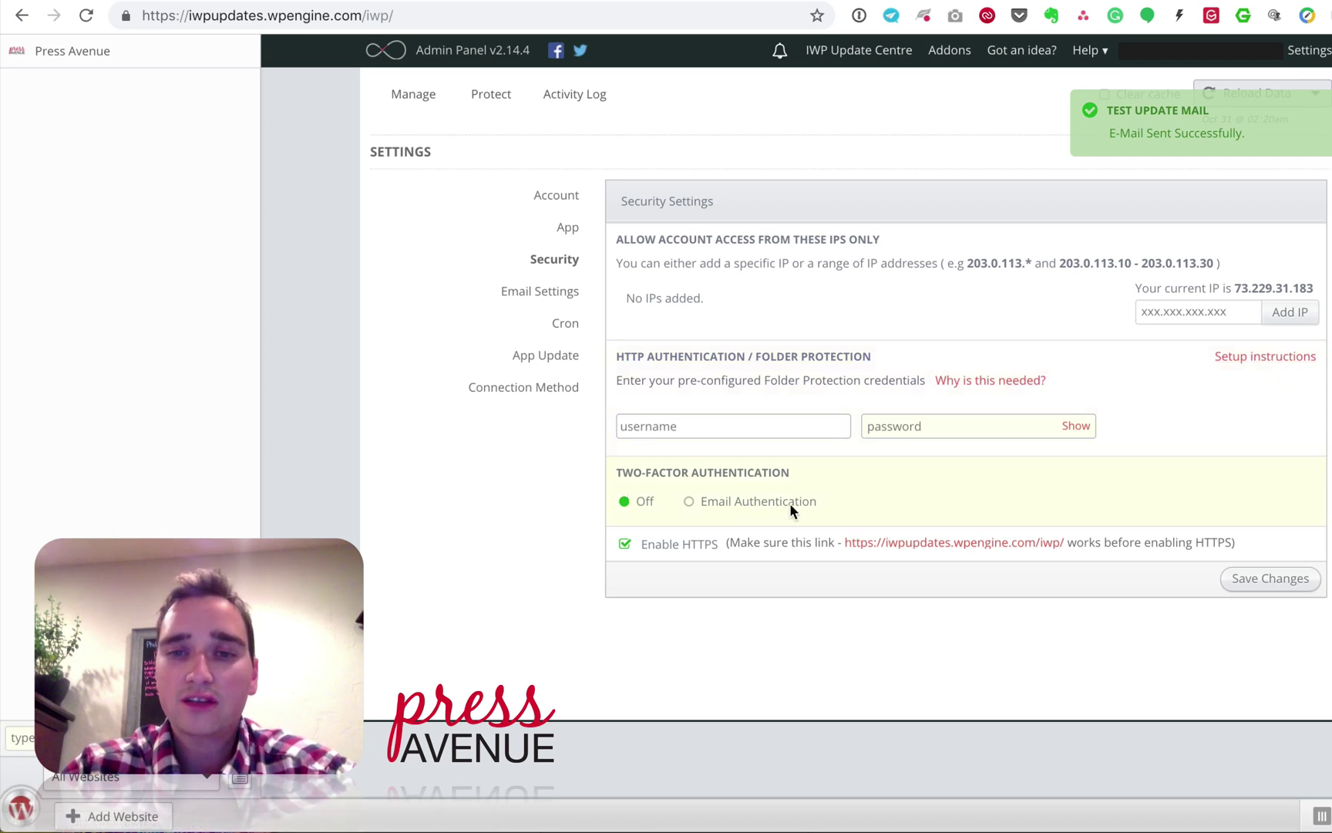
pyautogui.moveTo(660, 471); pyautogui.dragTo(783, 472)
pyautogui.click(784, 471)
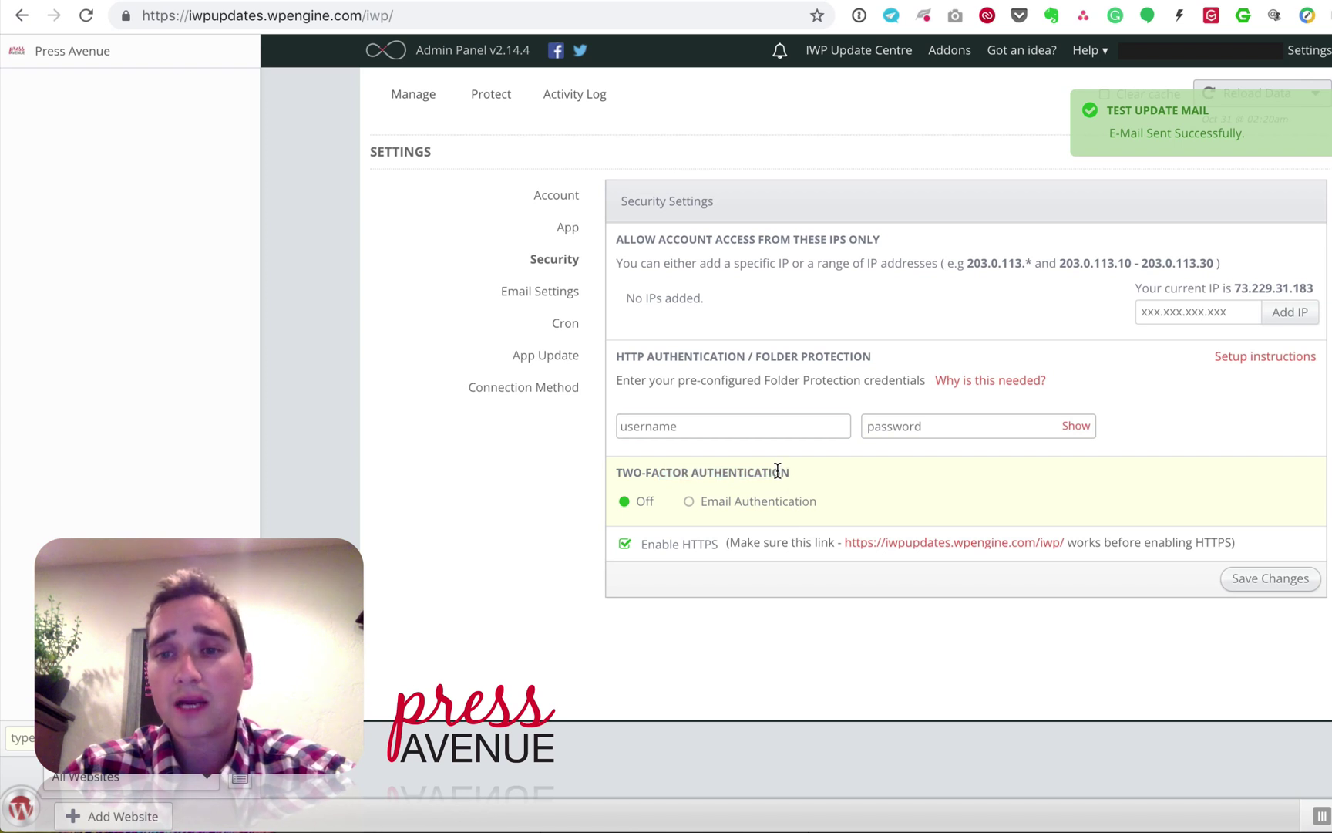
pyautogui.click(547, 301)
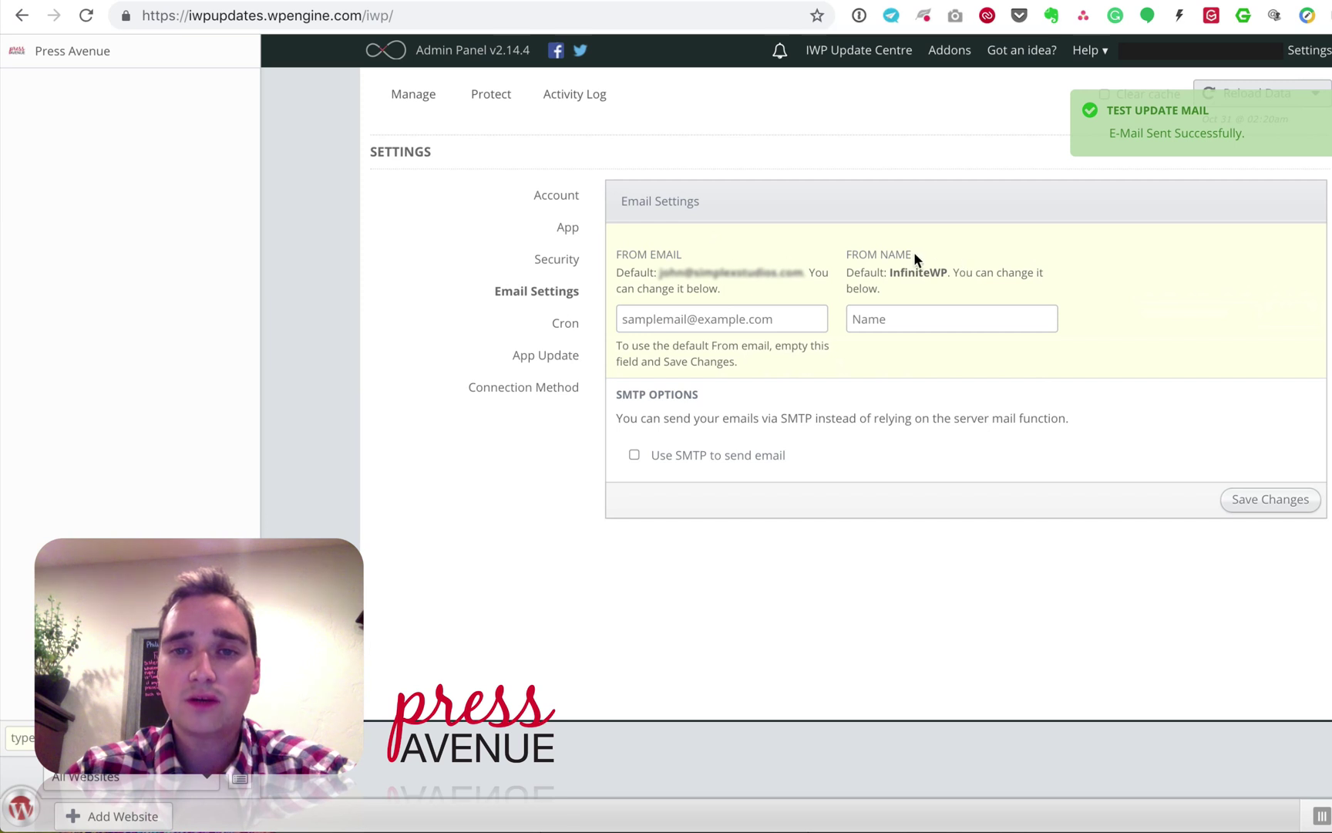
# Step: Enable 'Use SMTP to send email' to reveal the SMTP host, port and credentials
pyautogui.moveTo(638, 254); pyautogui.dragTo(678, 254)
pyautogui.click(845, 248)
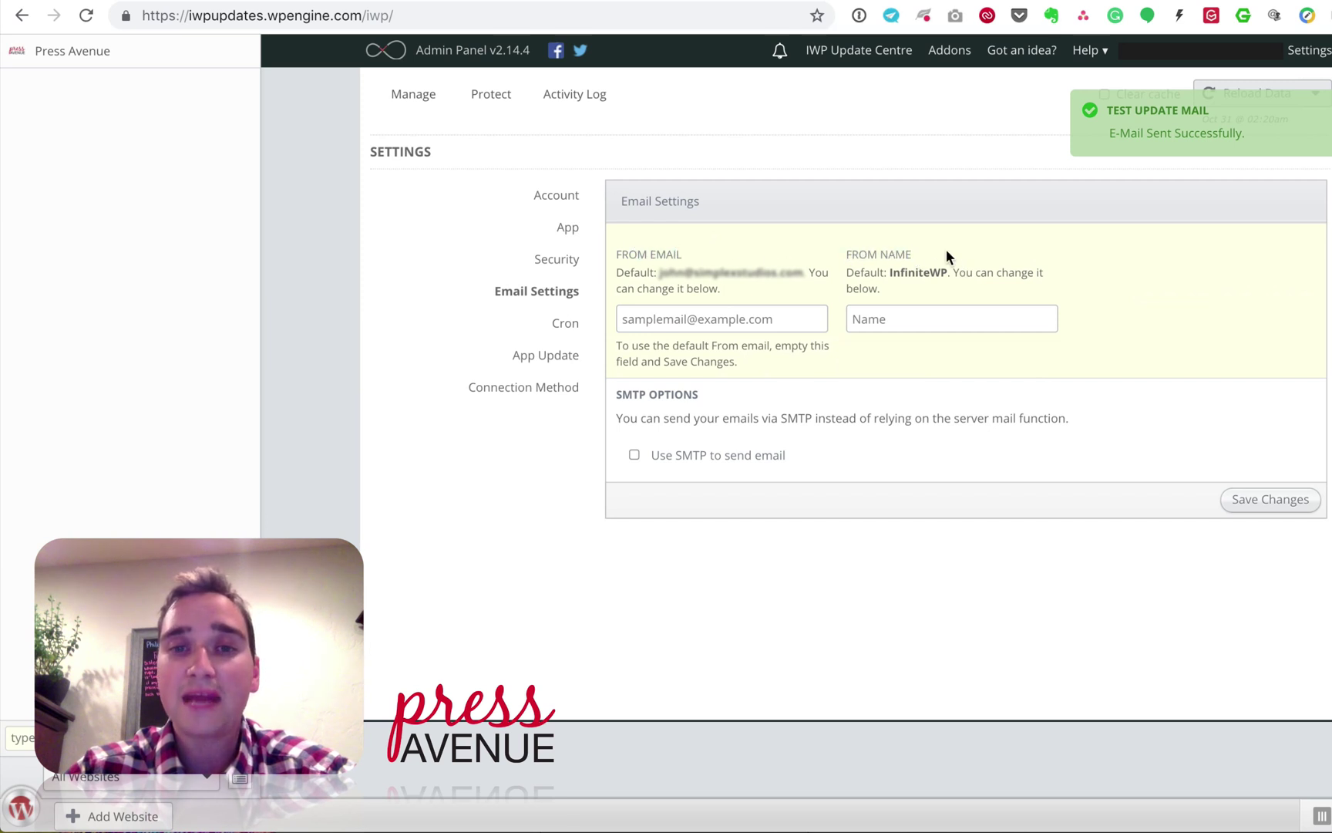
pyautogui.click(734, 457)
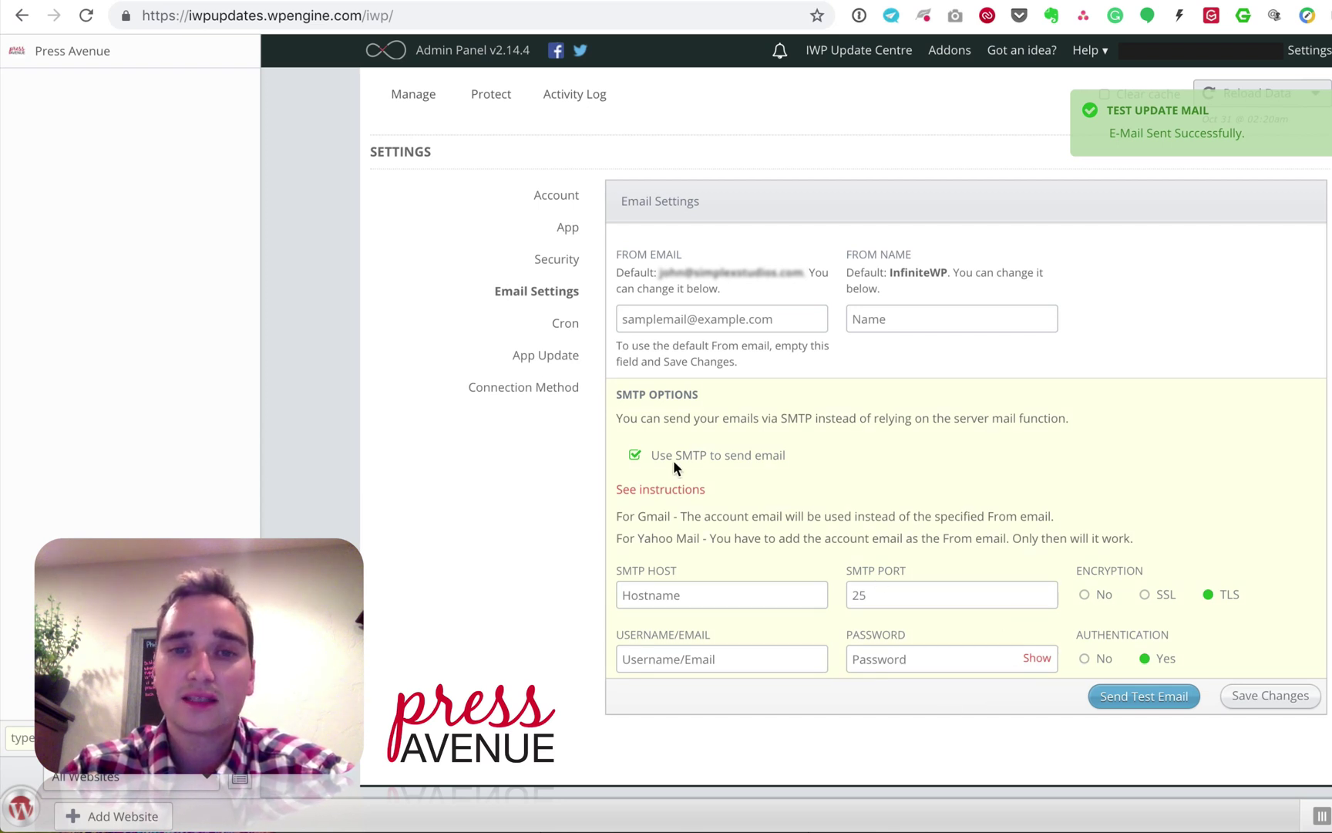
pyautogui.click(565, 324)
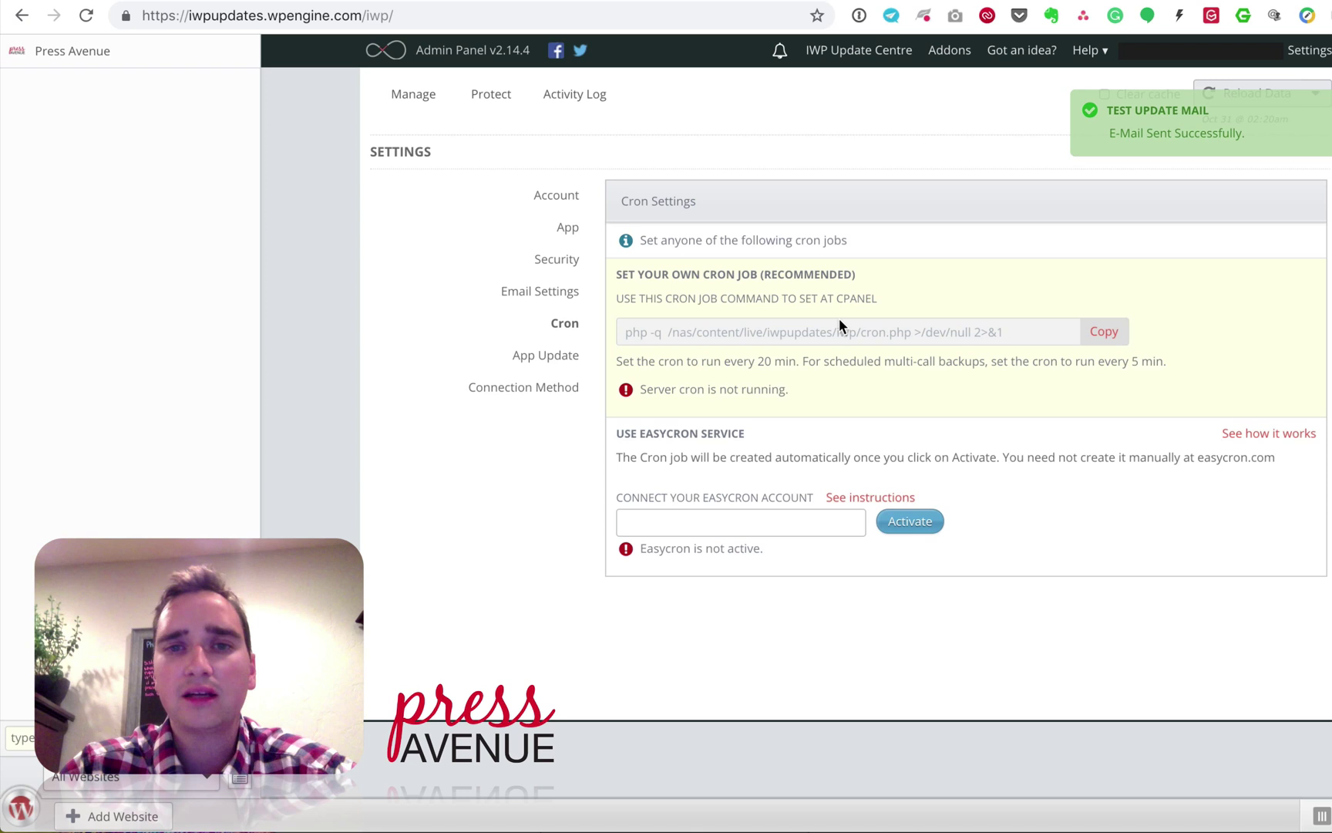
# Step: Point out the cron job command and the Easycron heading, then switch to App Update settings
pyautogui.moveTo(636, 298); pyautogui.dragTo(874, 299)
pyautogui.click(875, 299)
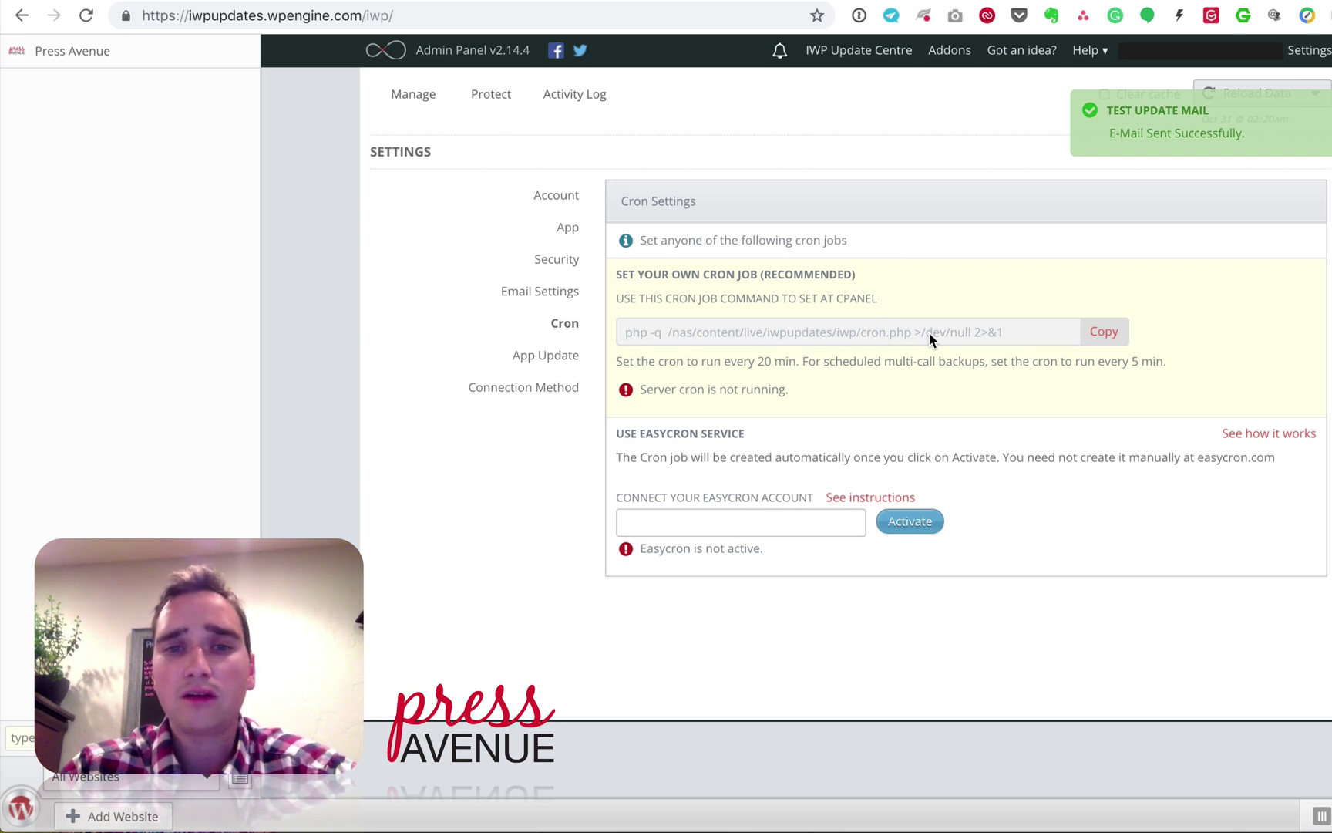
pyautogui.moveTo(643, 434); pyautogui.dragTo(763, 437)
pyautogui.click(764, 438)
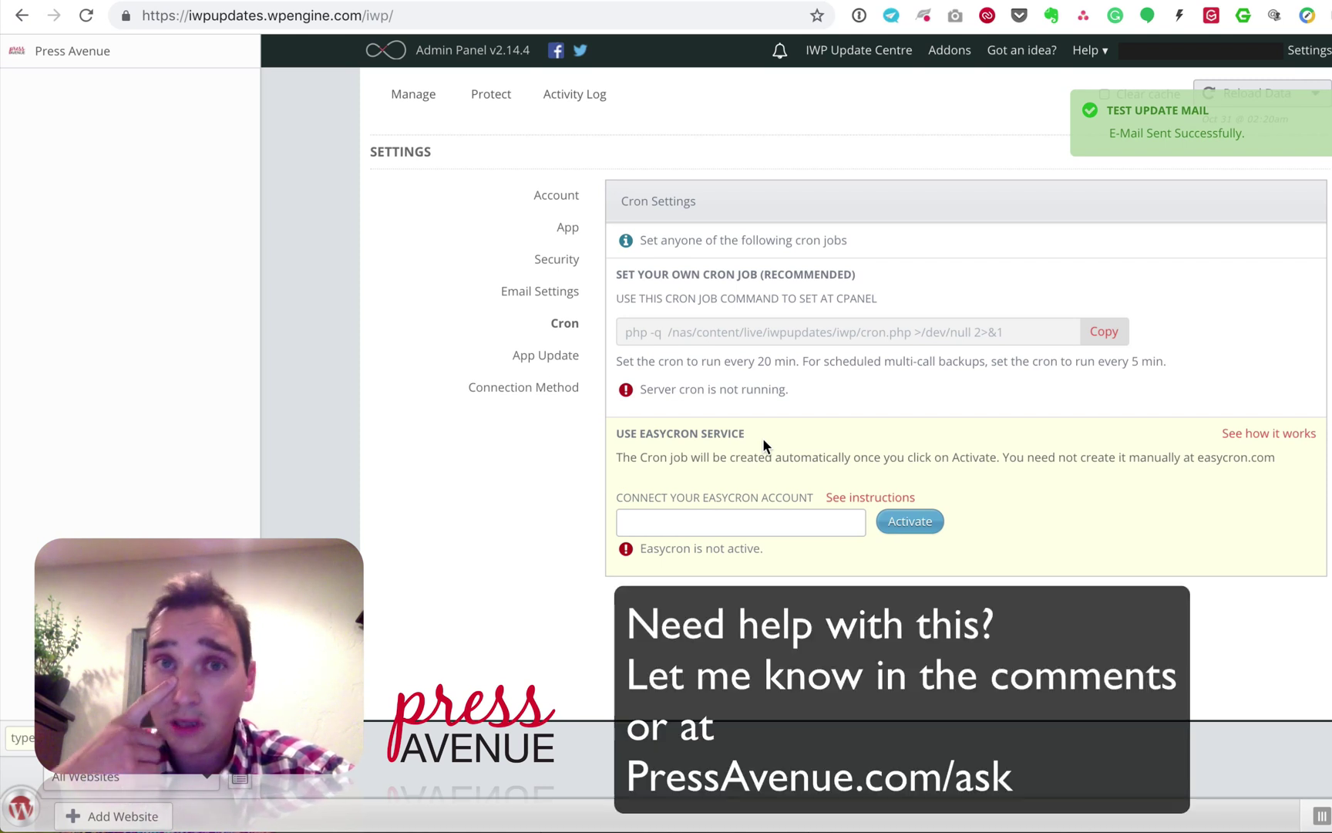
pyautogui.click(542, 358)
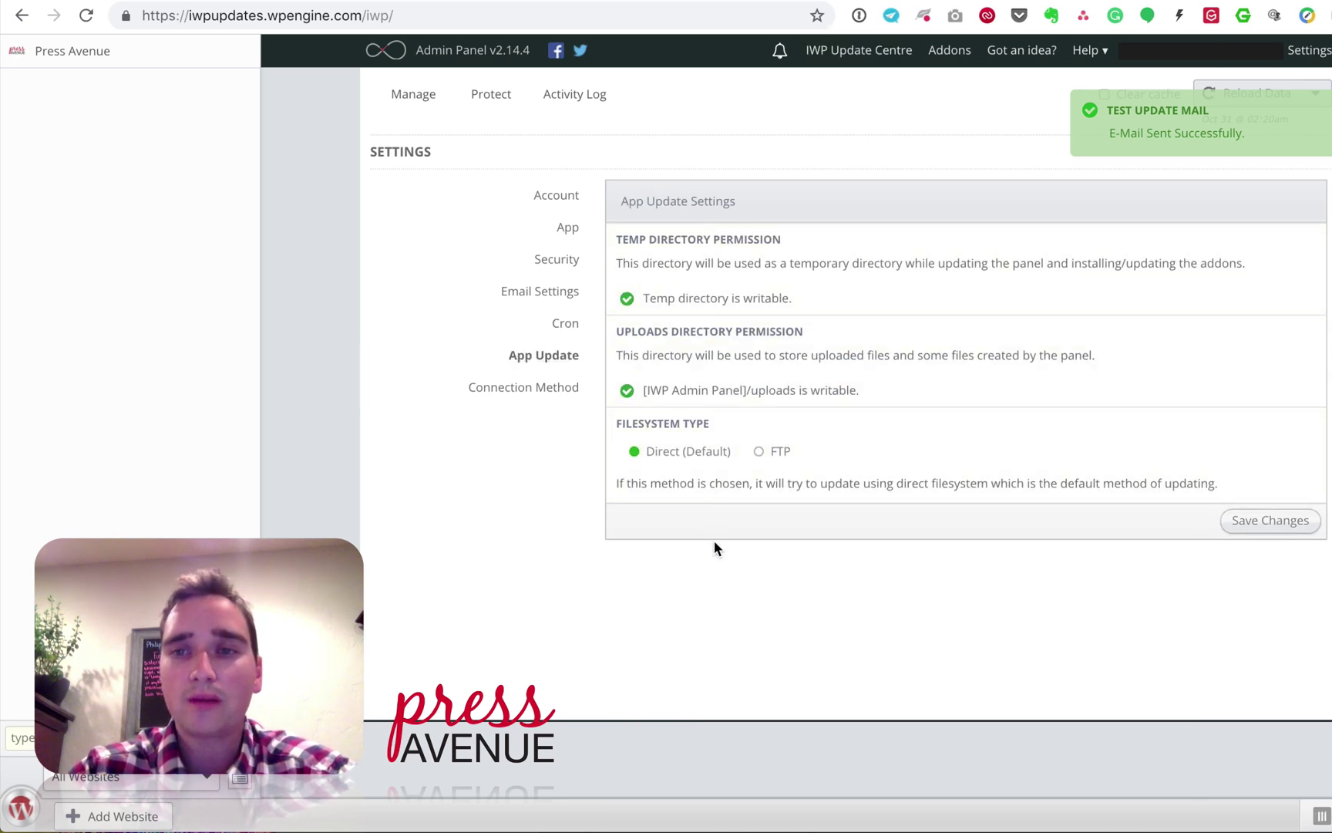
# Step: Check the Connection Method setting, which is Auto
pyautogui.click(523, 387)
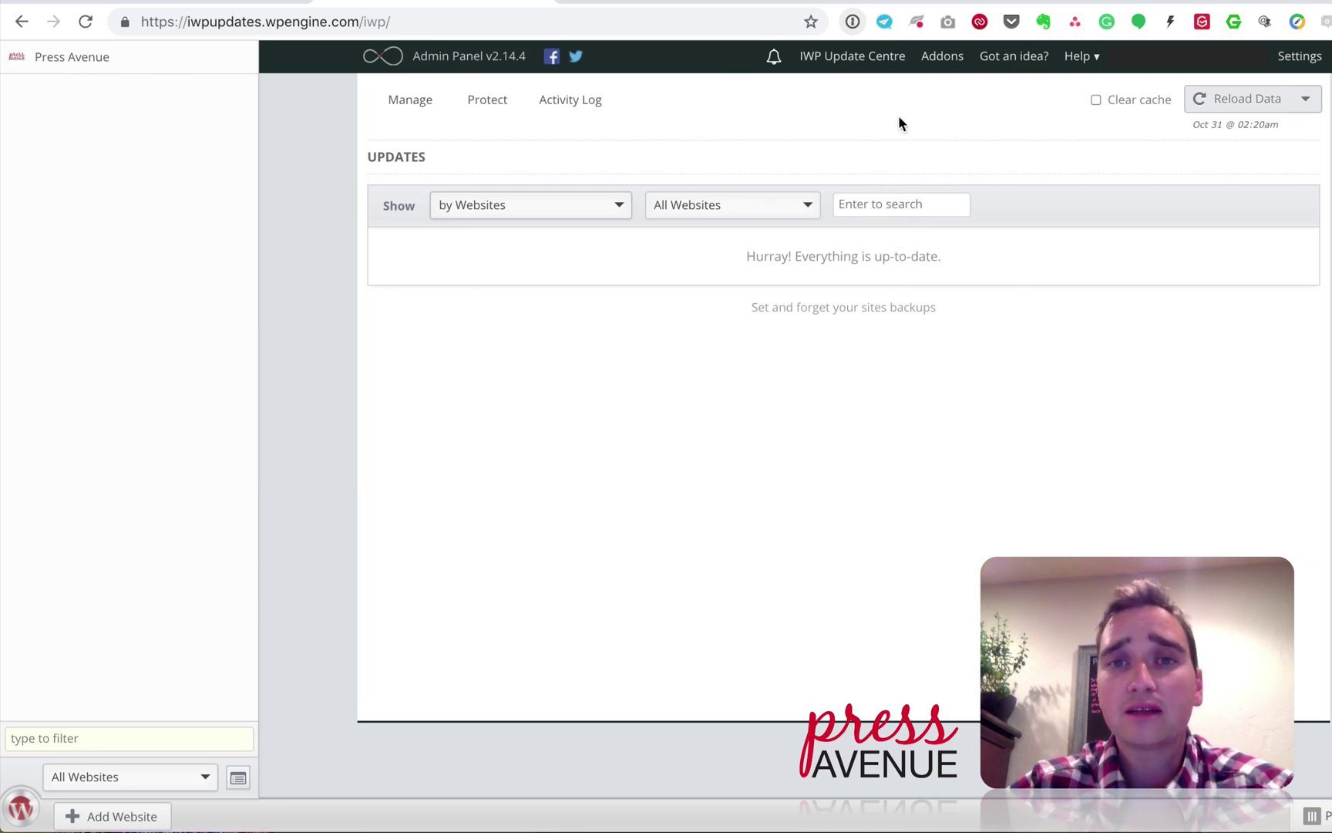
# Step: Open the Addons page and point out the Client Plugin Branding and Manage Users addons
pyautogui.click(944, 57)
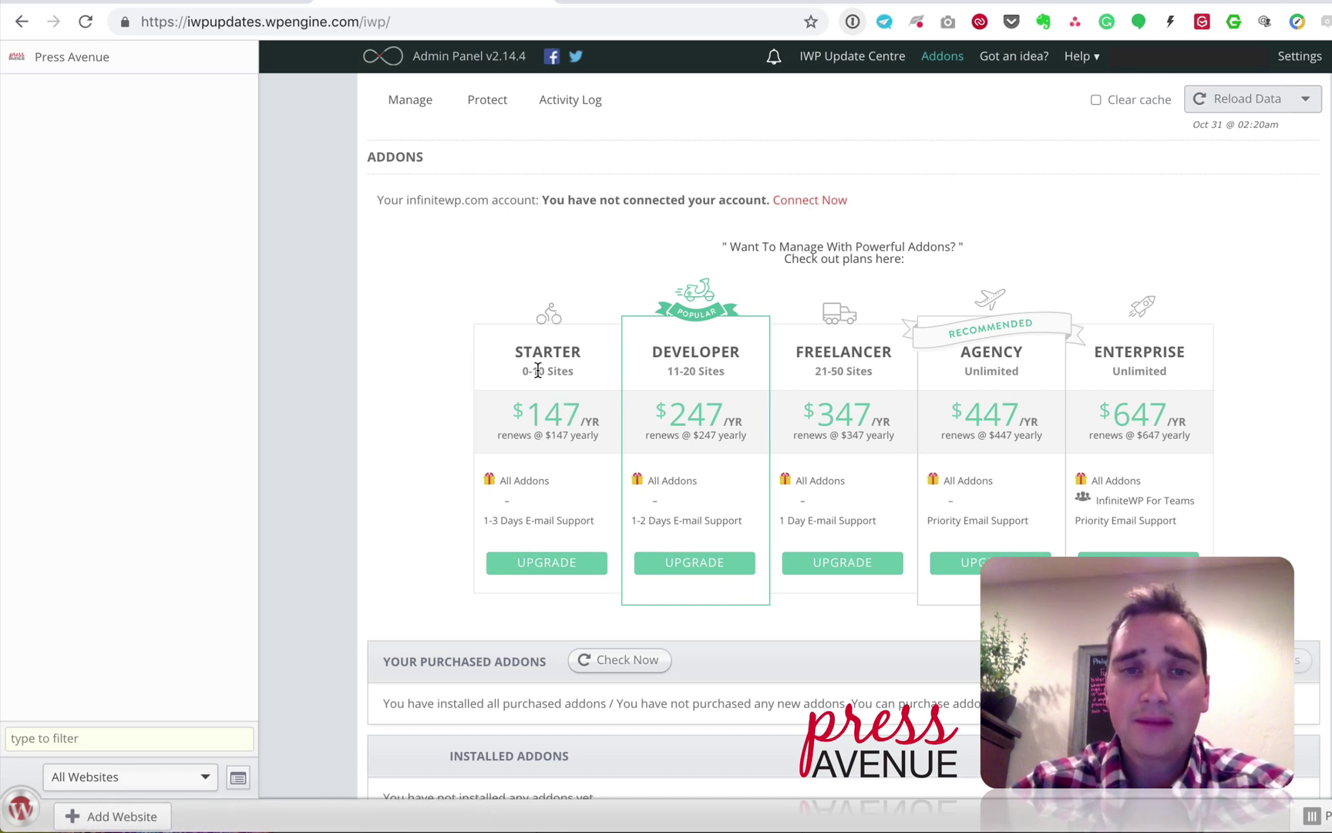
pyautogui.scroll(-6, 593, 472)
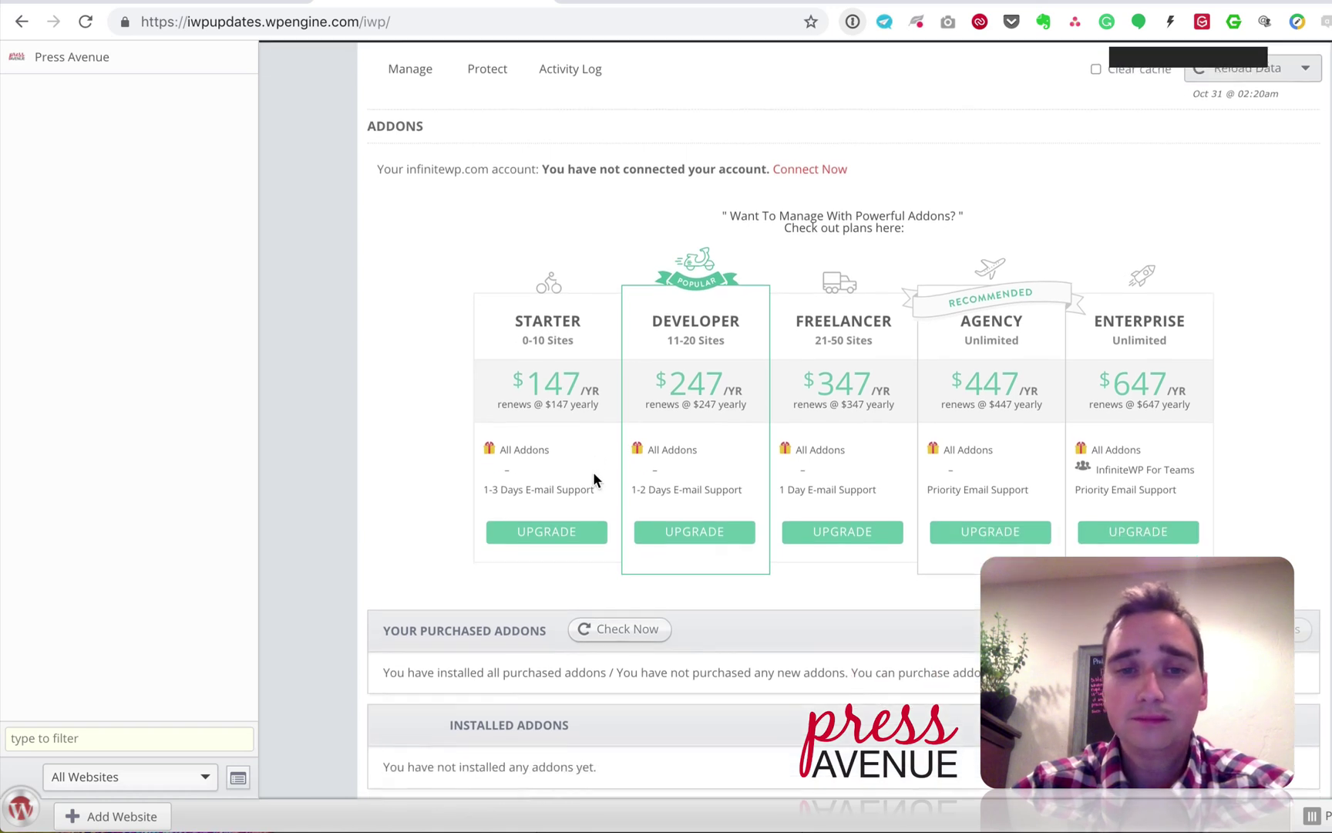
pyautogui.scroll(-6, 593, 478)
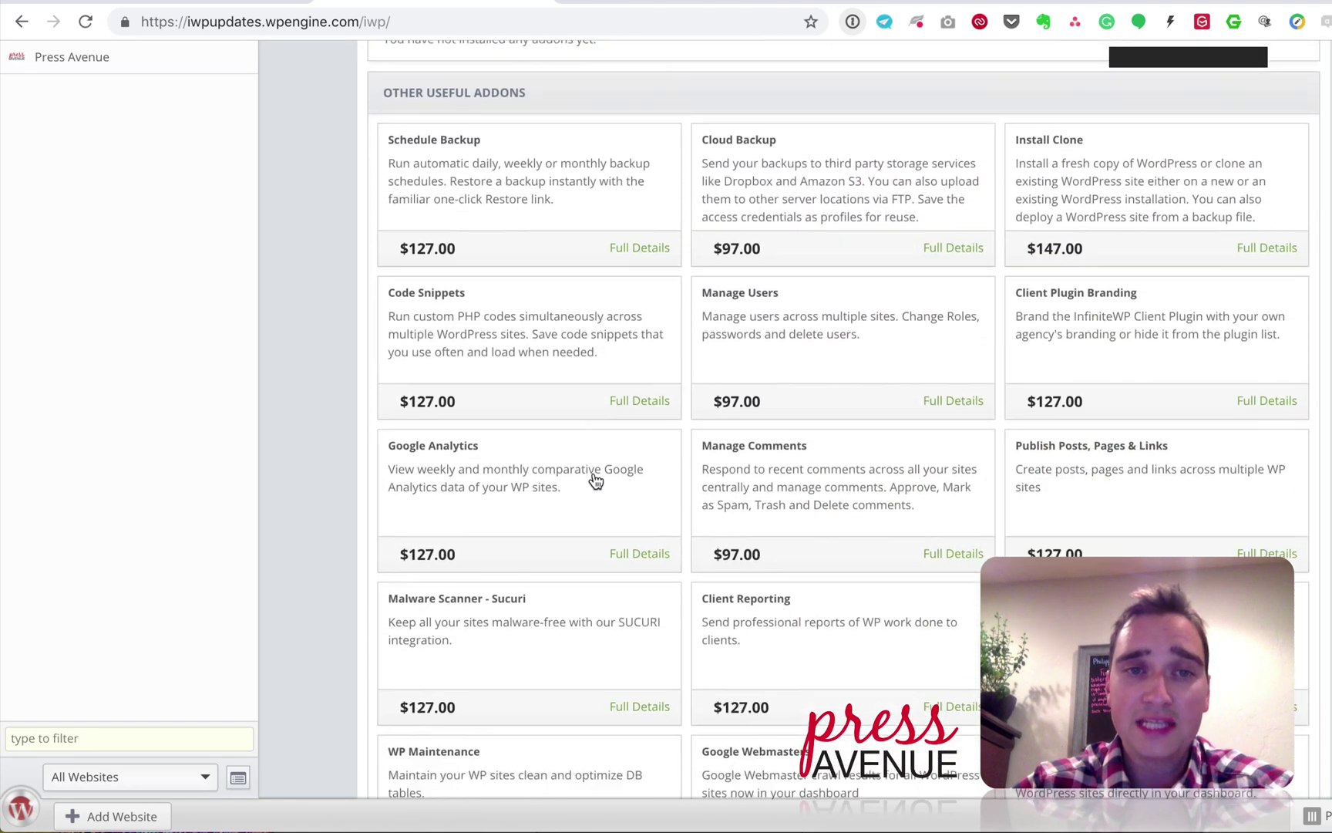
pyautogui.scroll(3, 592, 479)
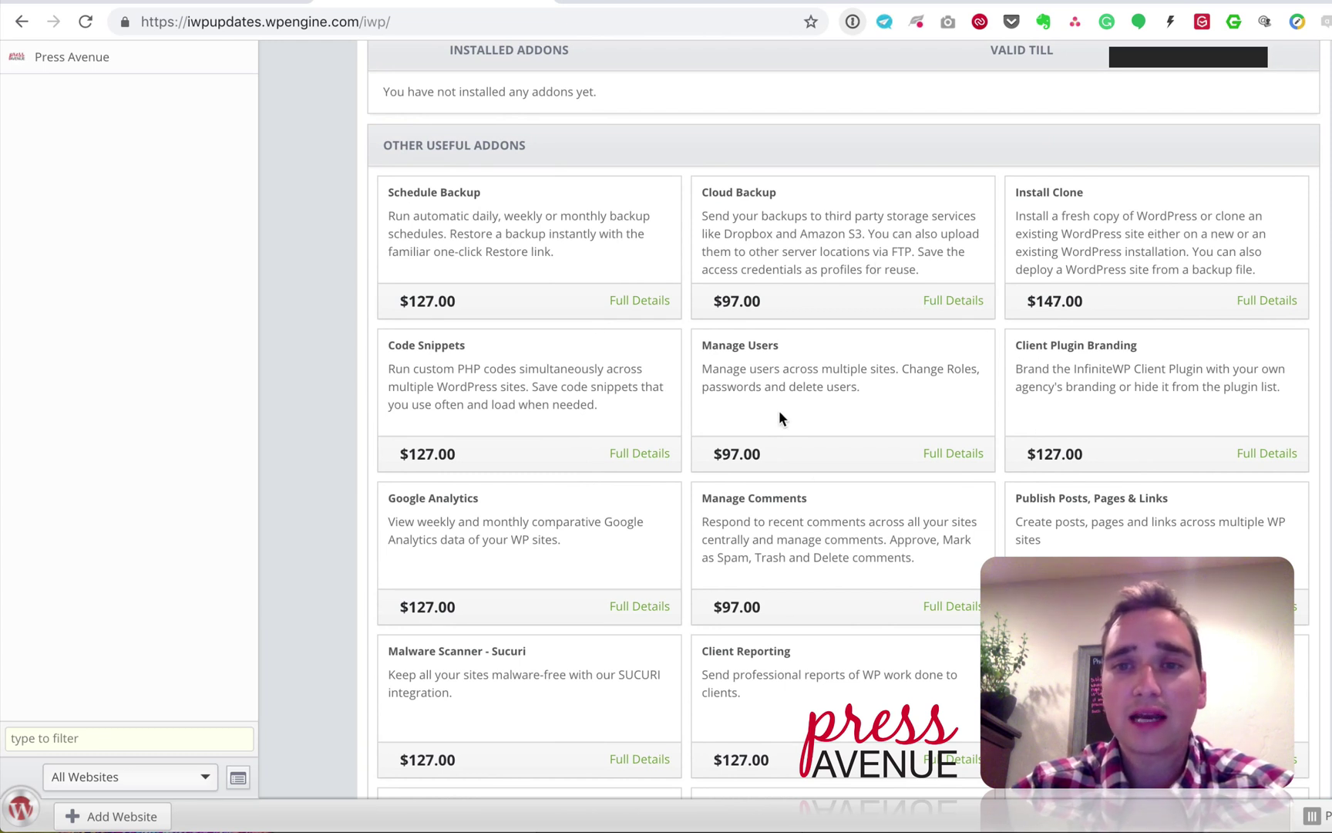
pyautogui.moveTo(1034, 344); pyautogui.dragTo(1127, 344)
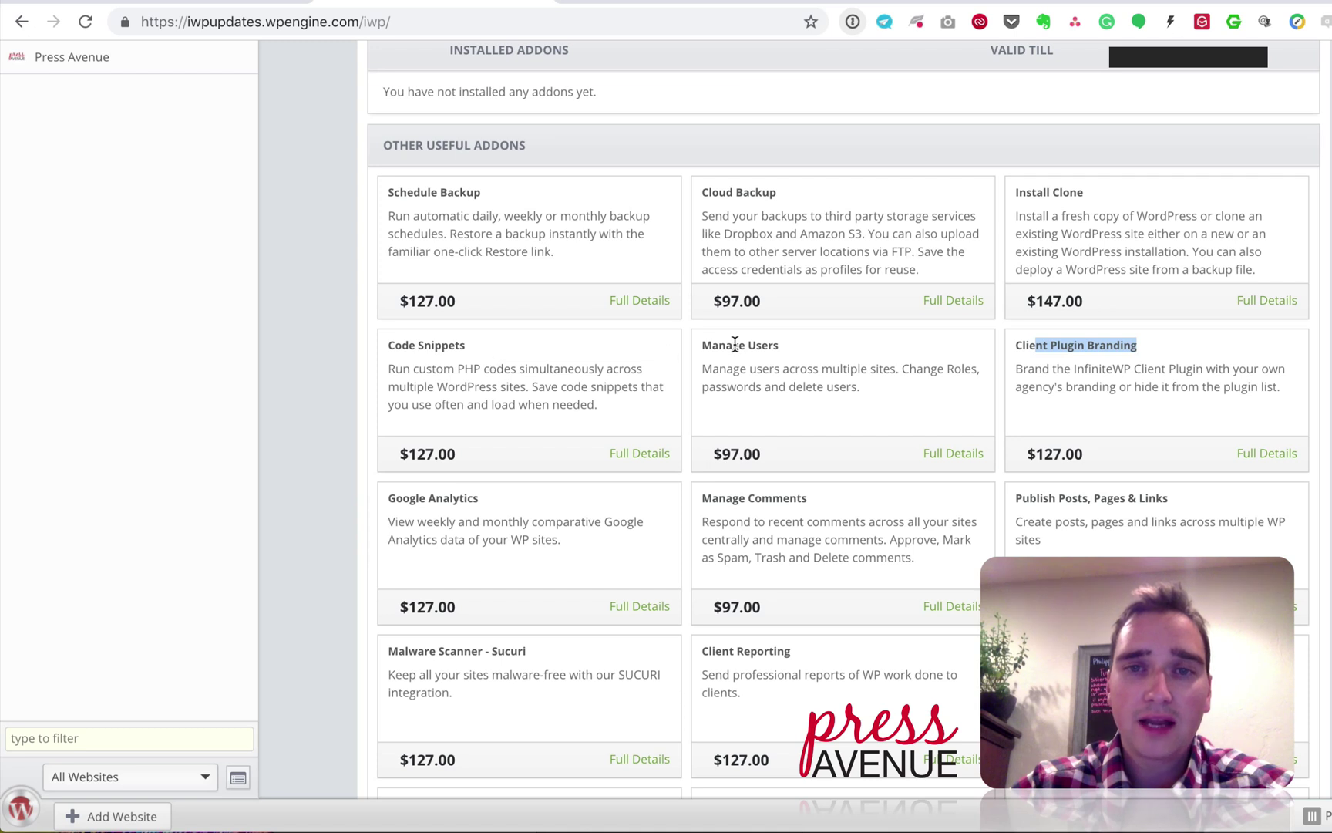
pyautogui.moveTo(719, 344); pyautogui.dragTo(788, 350)
pyautogui.moveTo(493, 193); pyautogui.dragTo(386, 190)
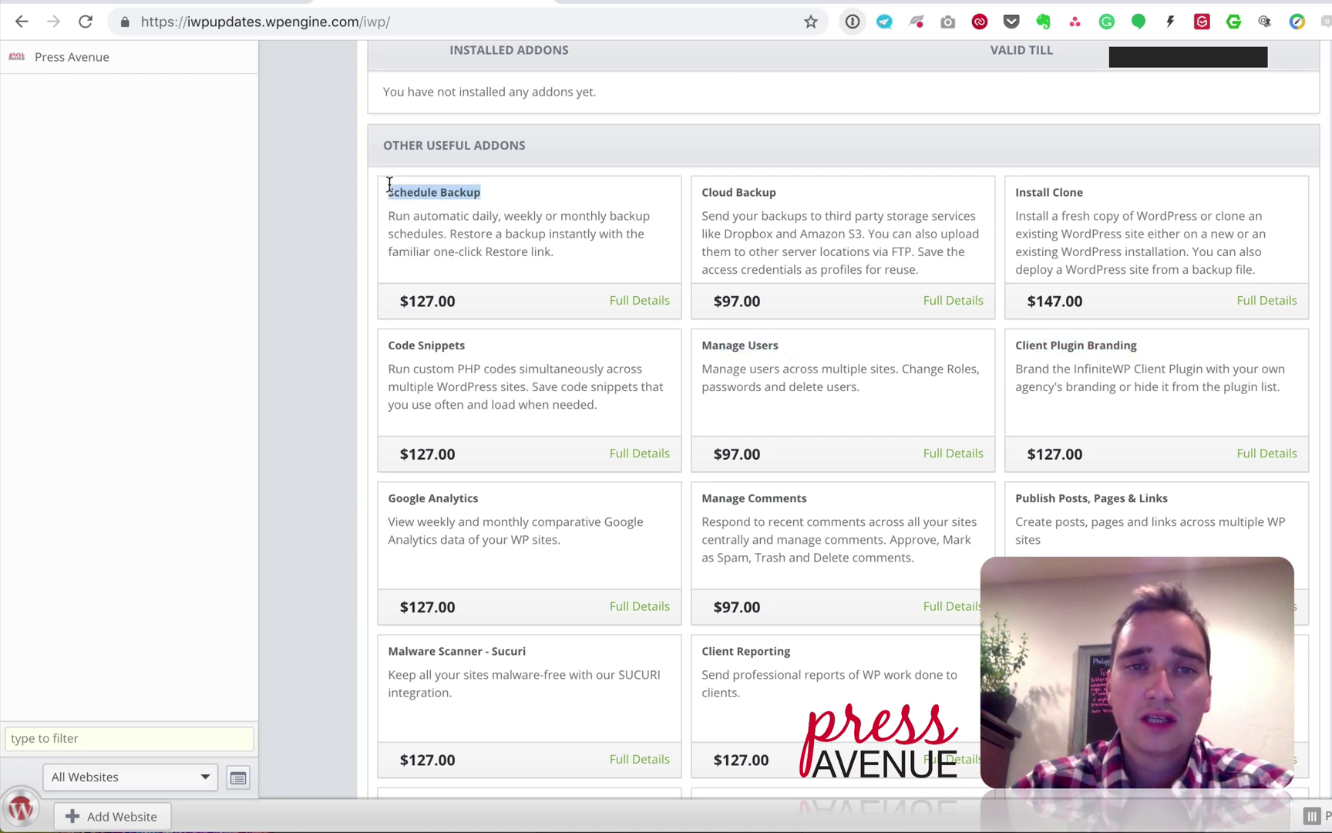
# Step: Scroll down to the Vulnerability Updates addon, then preview the Starter plan purchase page and close it
pyautogui.scroll(-3, 624, 309)
pyautogui.scroll(-2, 622, 306)
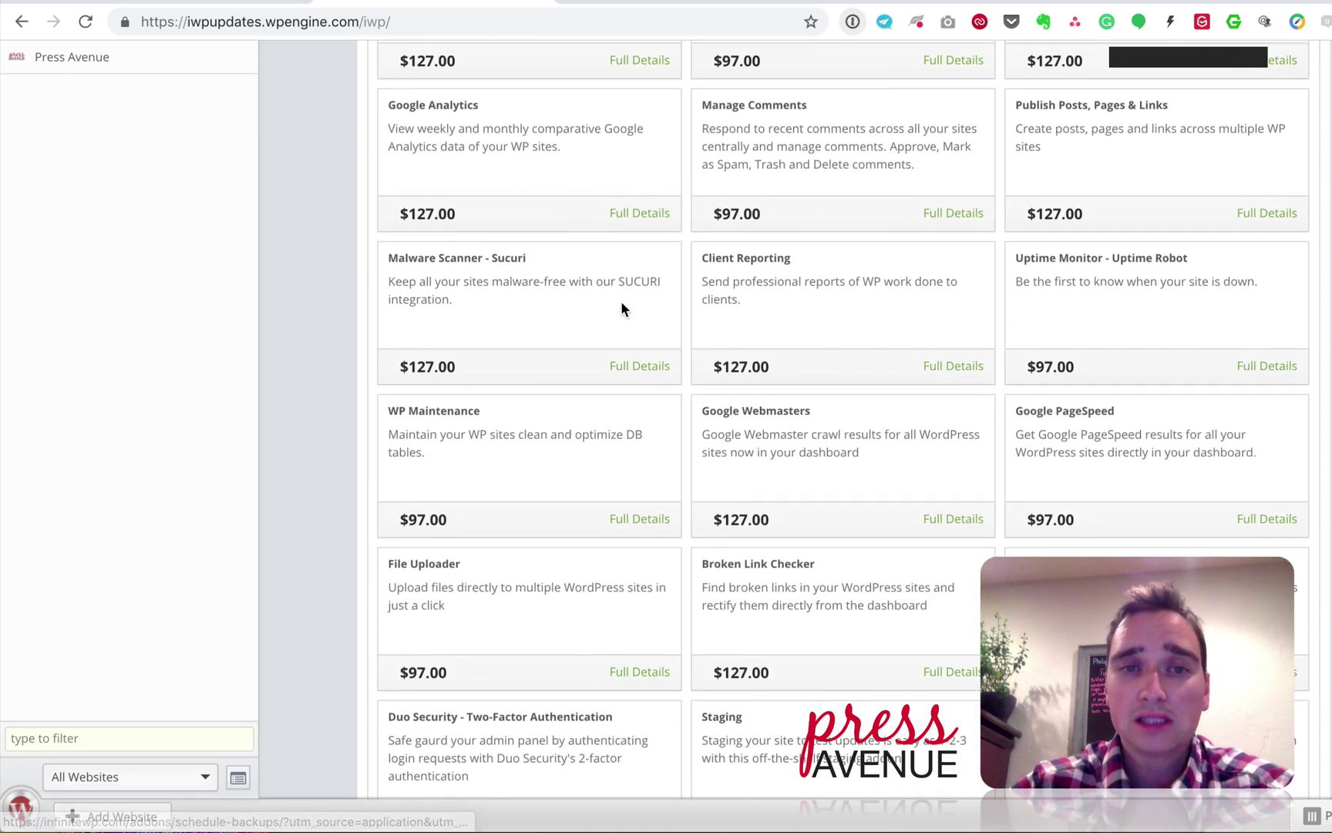
pyautogui.scroll(-2, 622, 303)
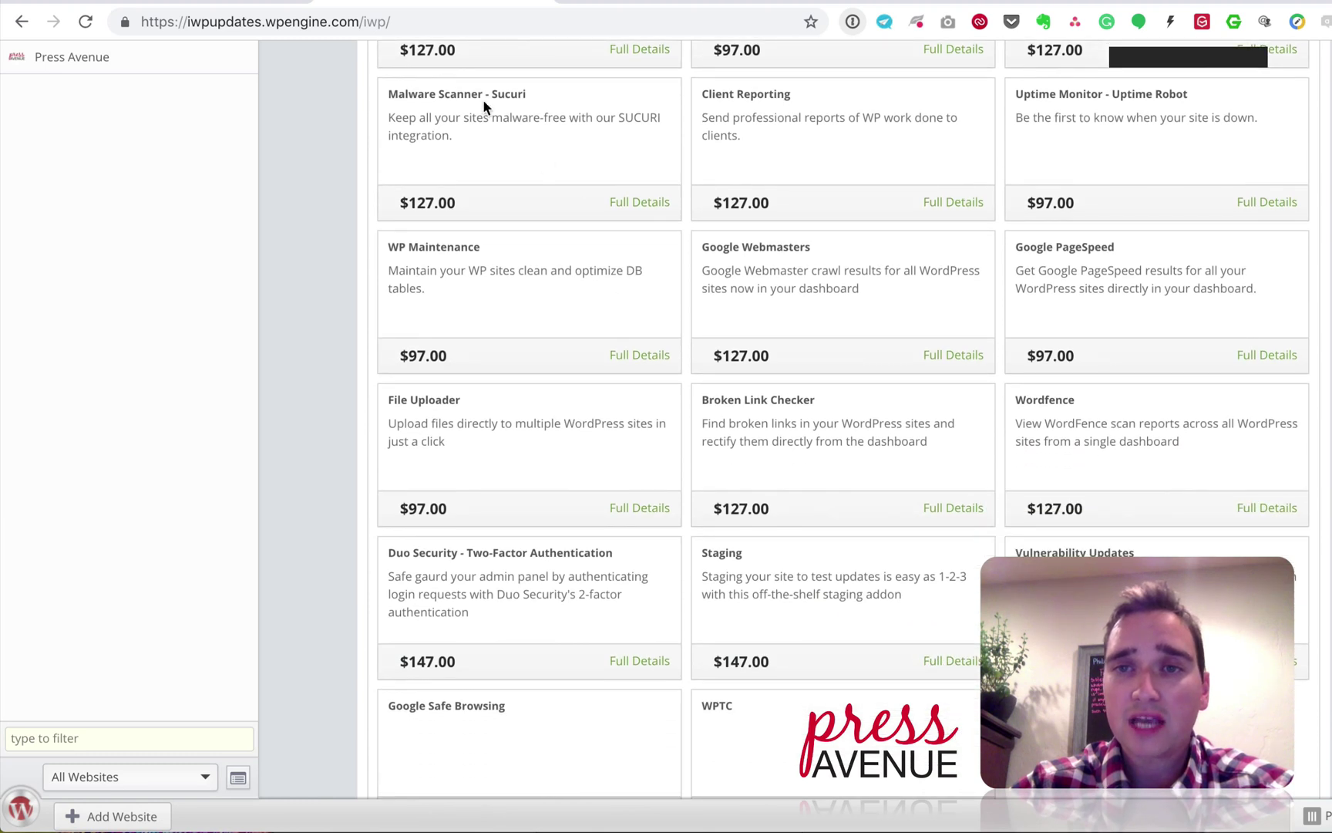
pyautogui.scroll(-1, 1099, 382)
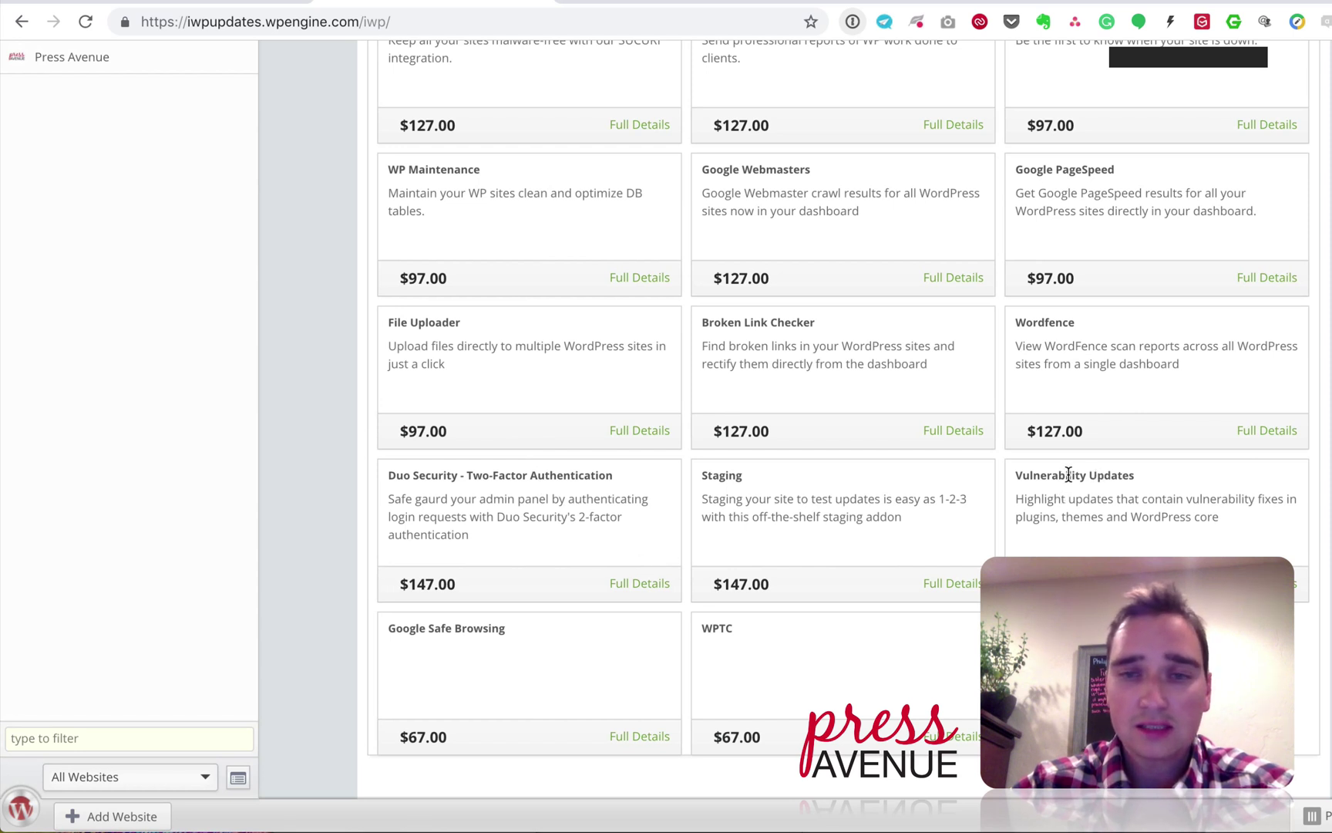
pyautogui.moveTo(1135, 475); pyautogui.dragTo(1099, 478)
pyautogui.click(1099, 478)
pyautogui.scroll(3, 885, 604)
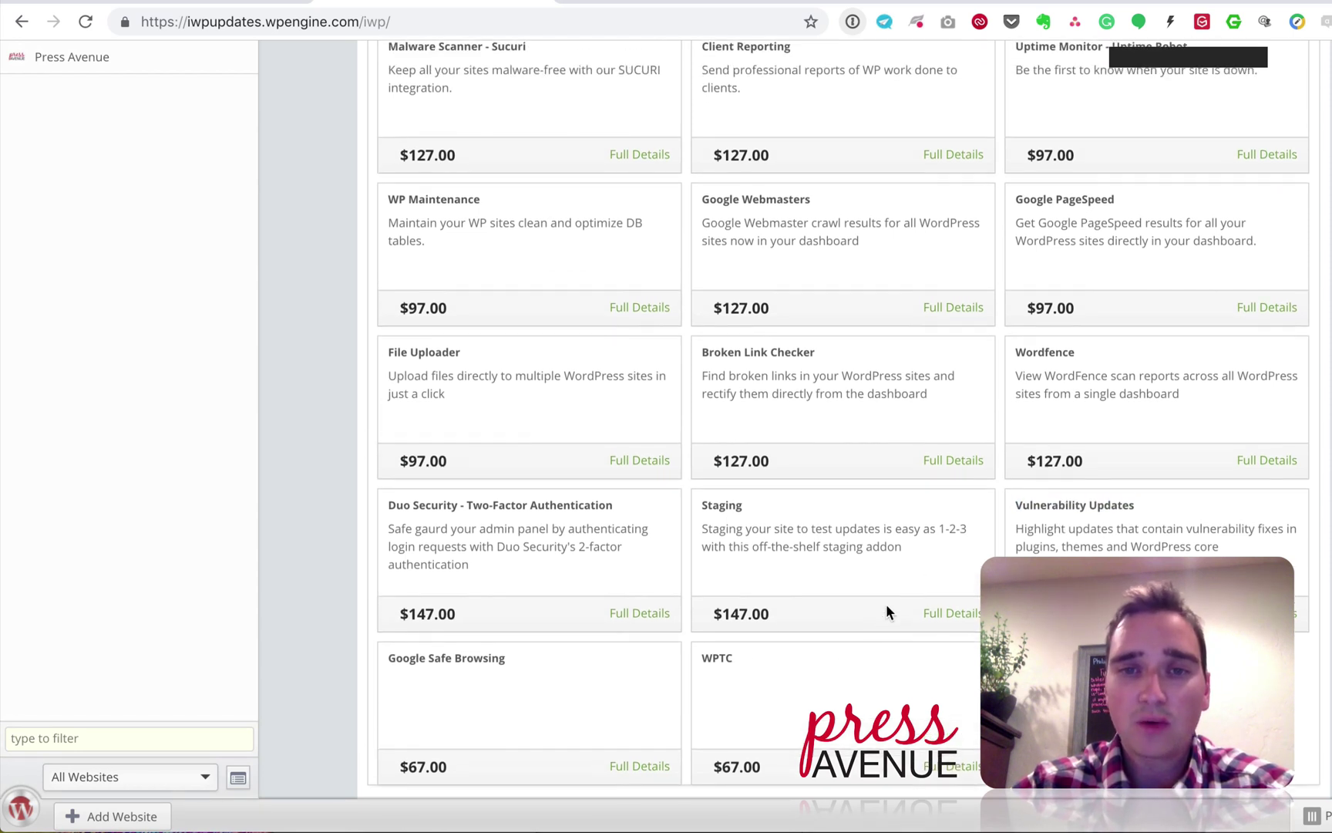
pyautogui.scroll(15, 761, 601)
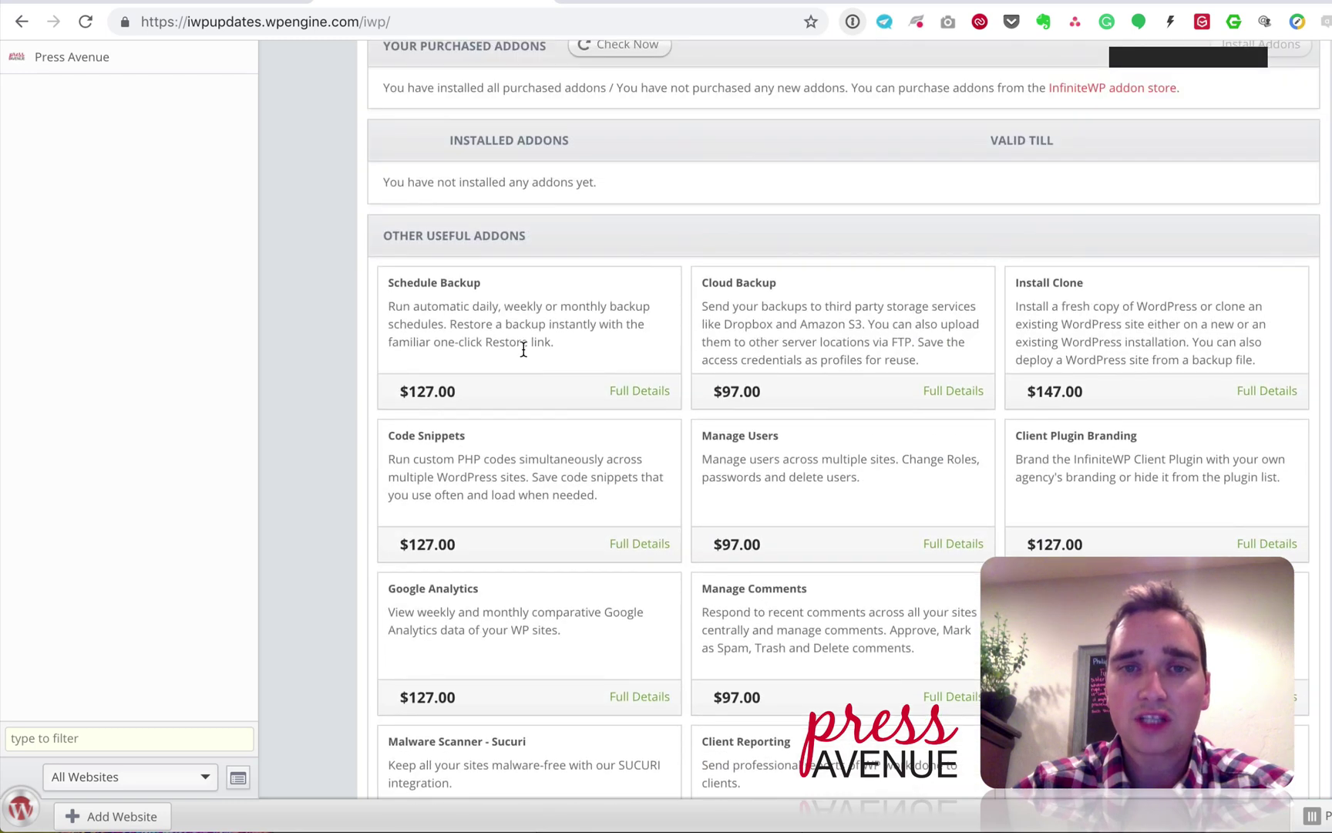
pyautogui.scroll(1, 1006, 449)
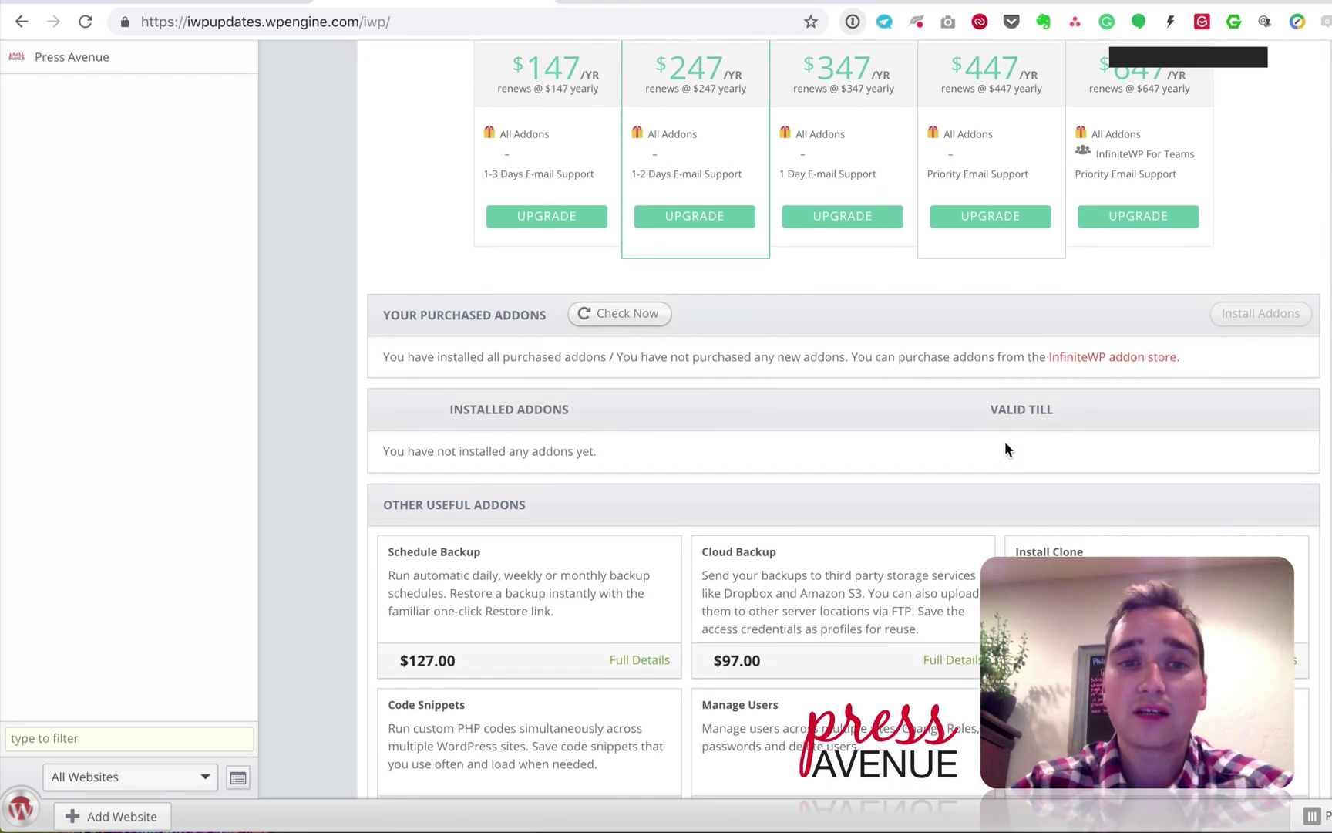
pyautogui.scroll(6, 924, 434)
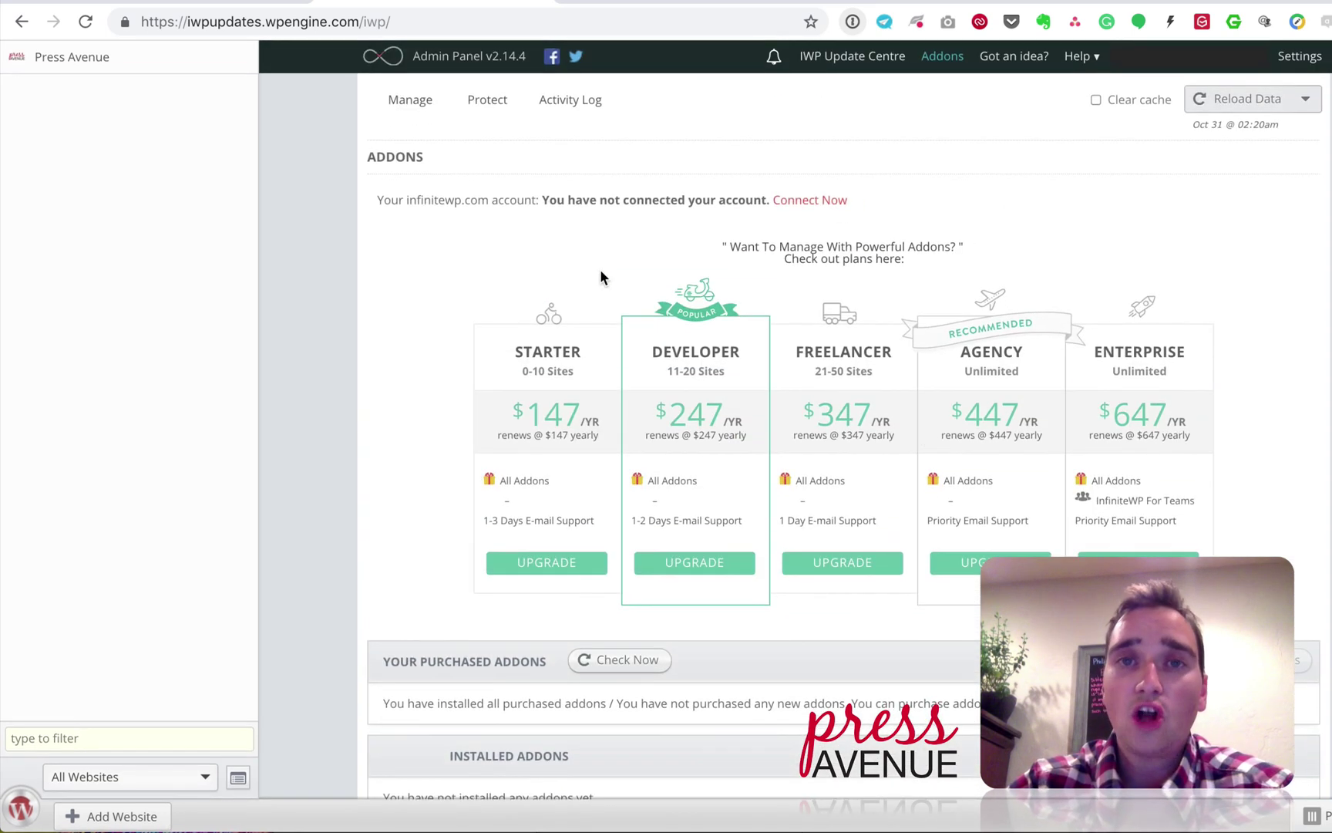
pyautogui.click(574, 566)
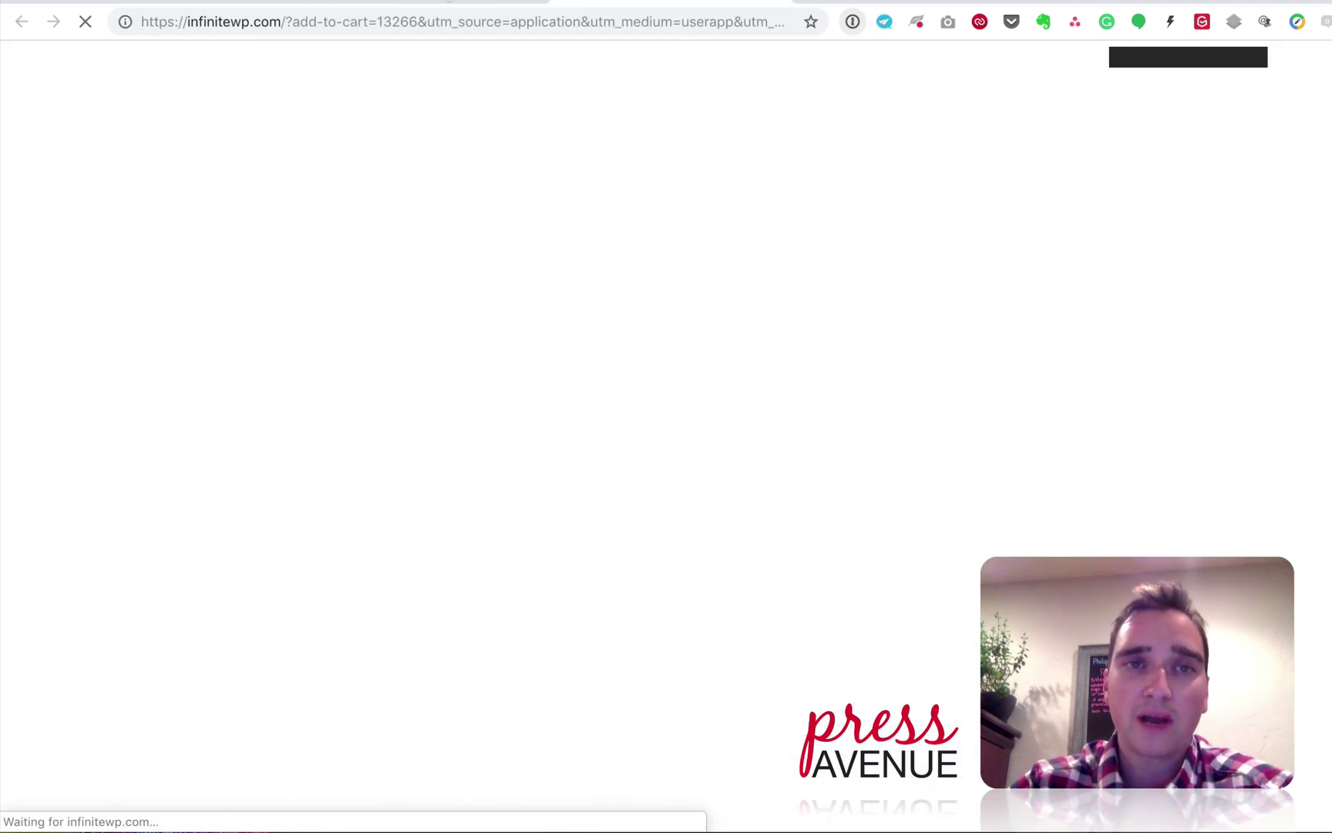
pyautogui.hotkey('ctrl', 'w')
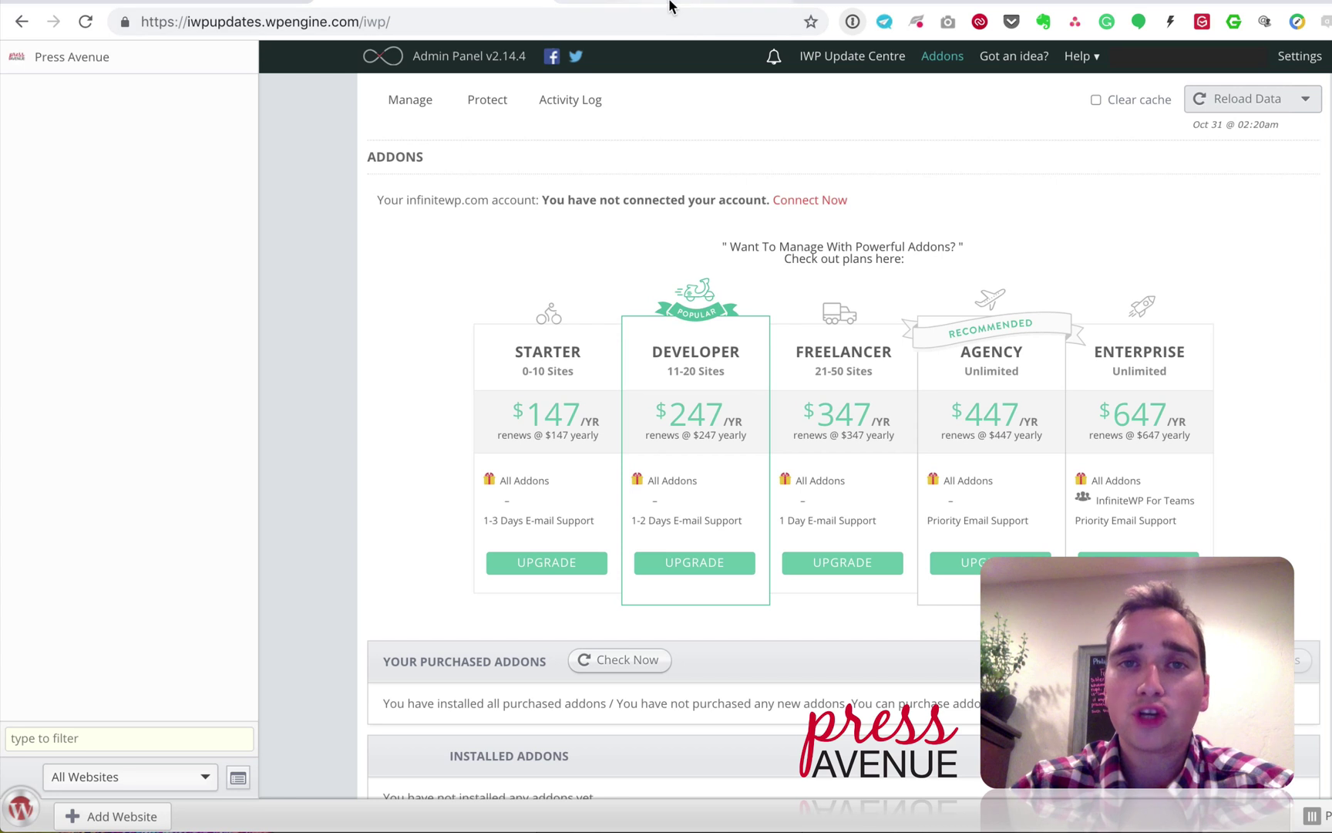
# Step: Log in to the infinitewp.com account with its username and password, declining the 1Password save
pyautogui.click(807, 203)
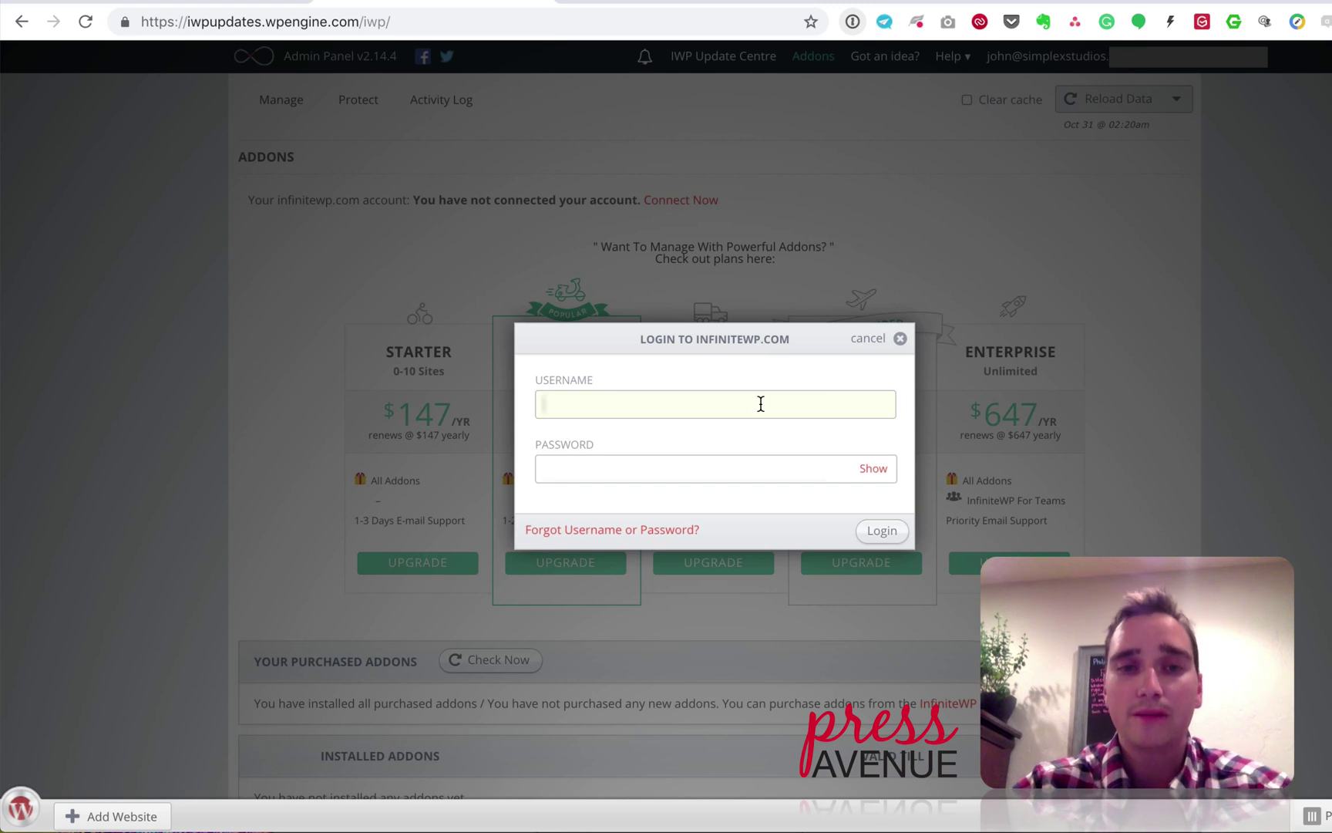
pyautogui.write('simplexst')
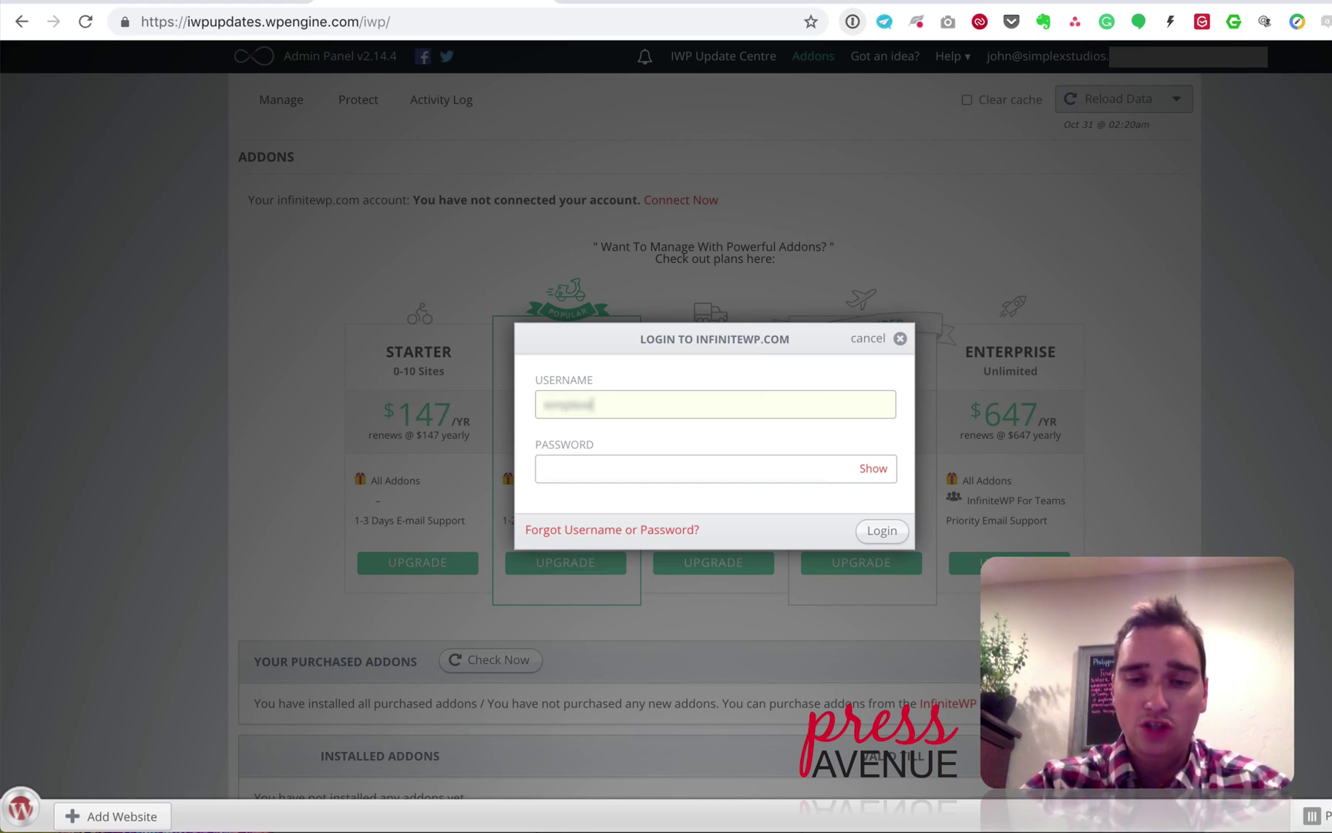
pyautogui.write('udios')
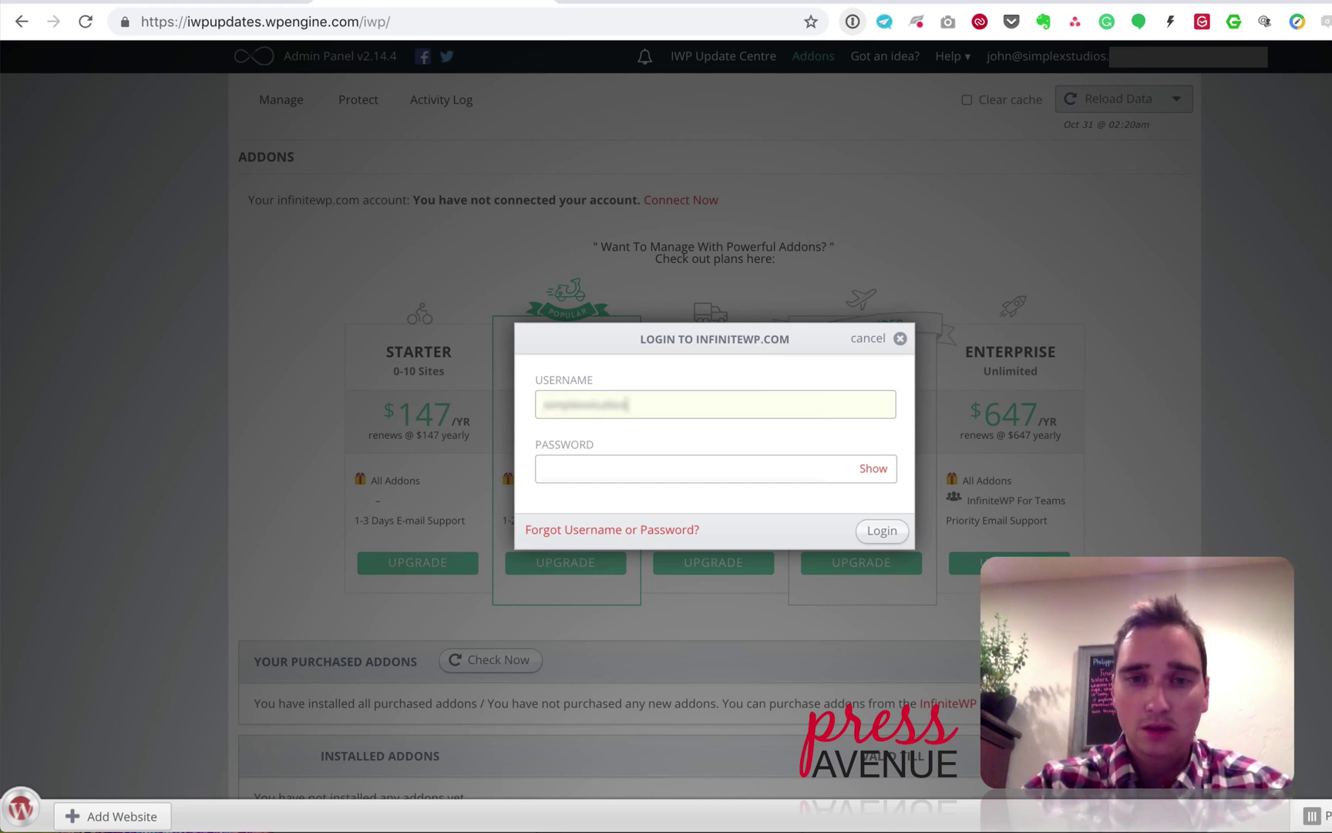
pyautogui.press('Tab')
pyautogui.write('********')
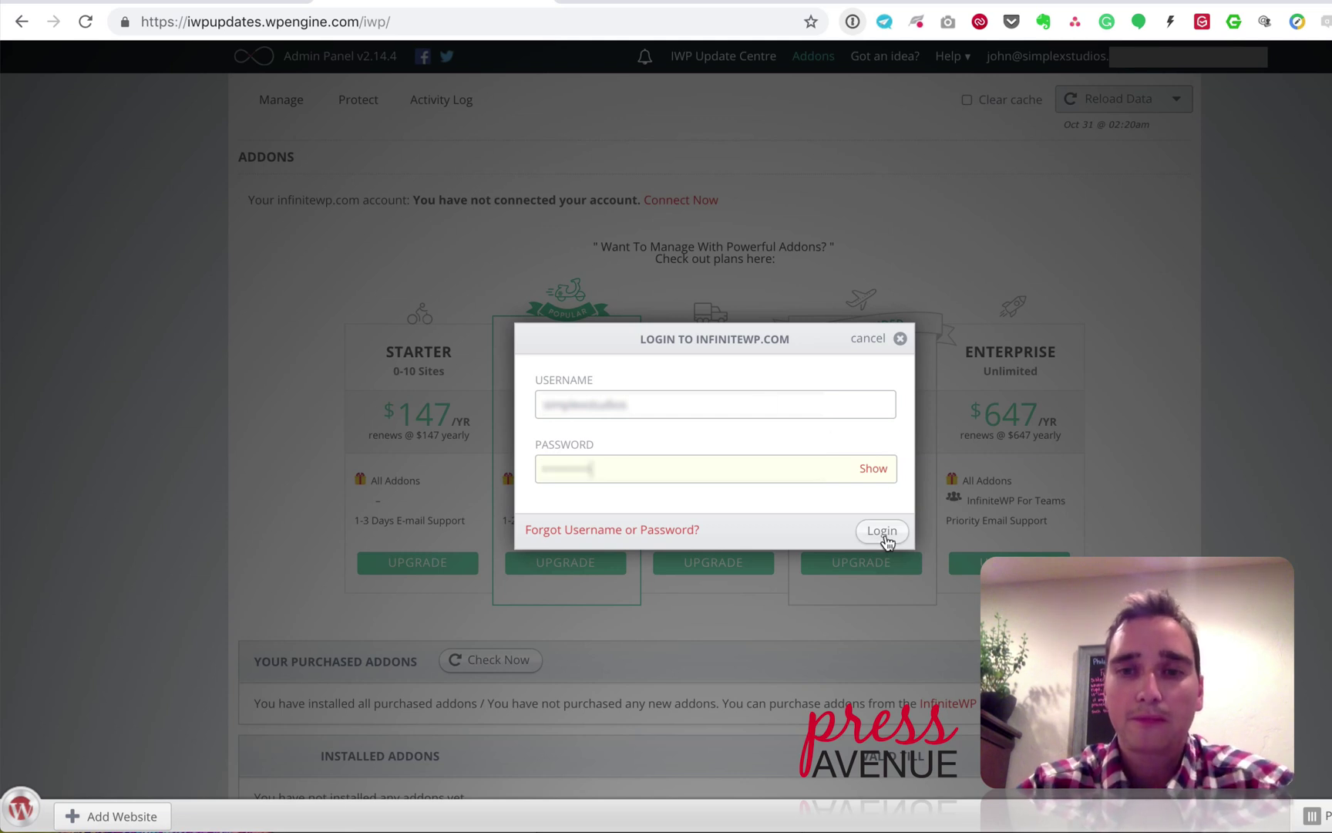
pyautogui.click(882, 531)
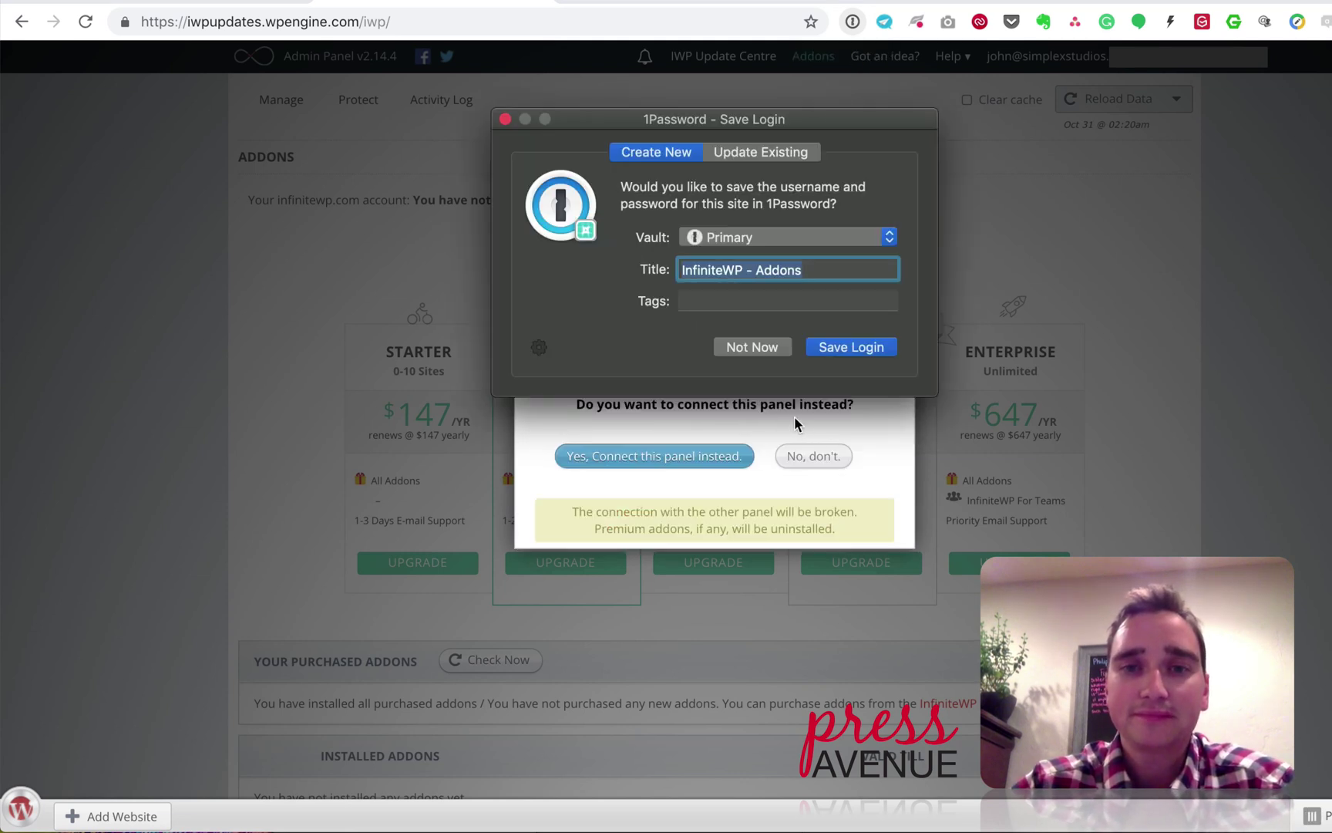
pyautogui.click(748, 347)
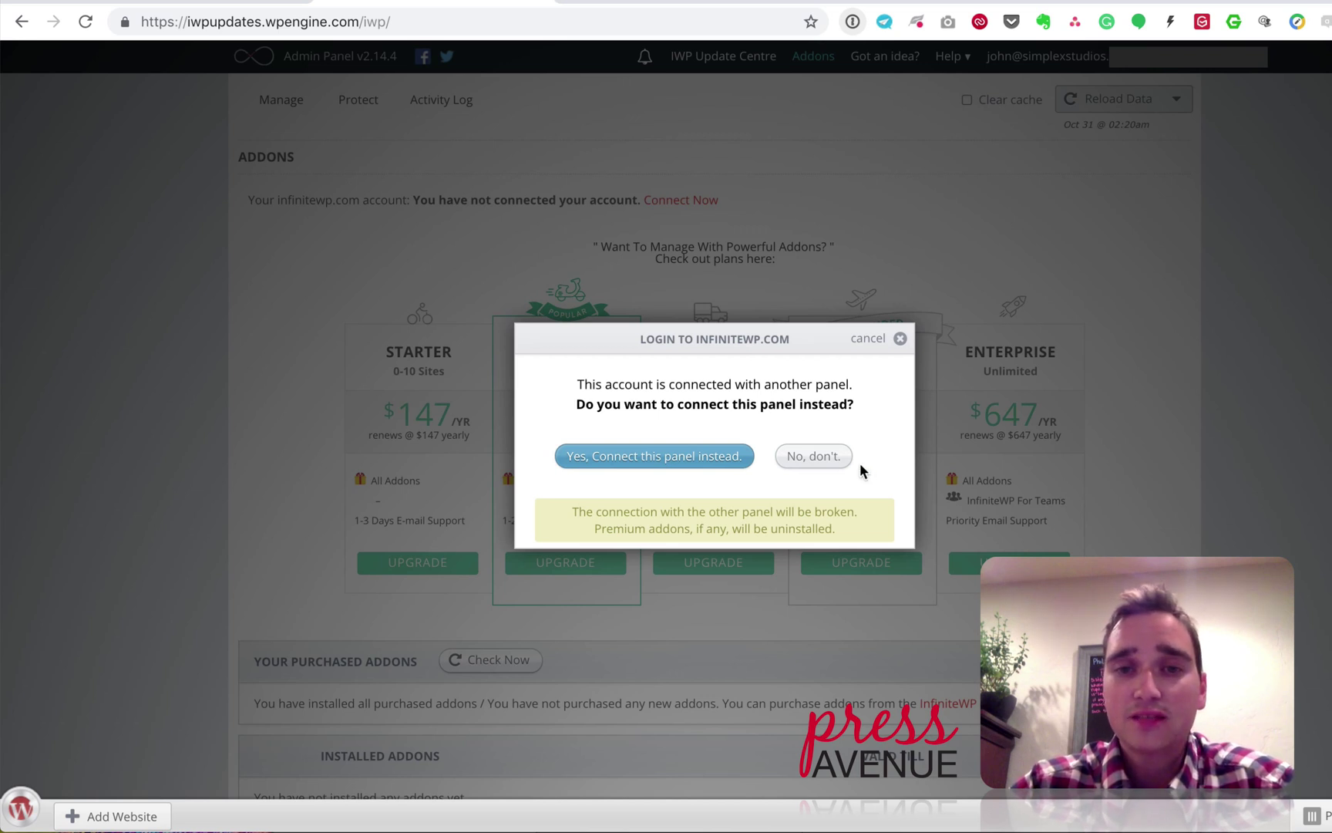
# Step: Review the other-panel connection warning and confirm connecting this panel instead
pyautogui.moveTo(607, 384); pyautogui.dragTo(832, 384)
pyautogui.click(840, 384)
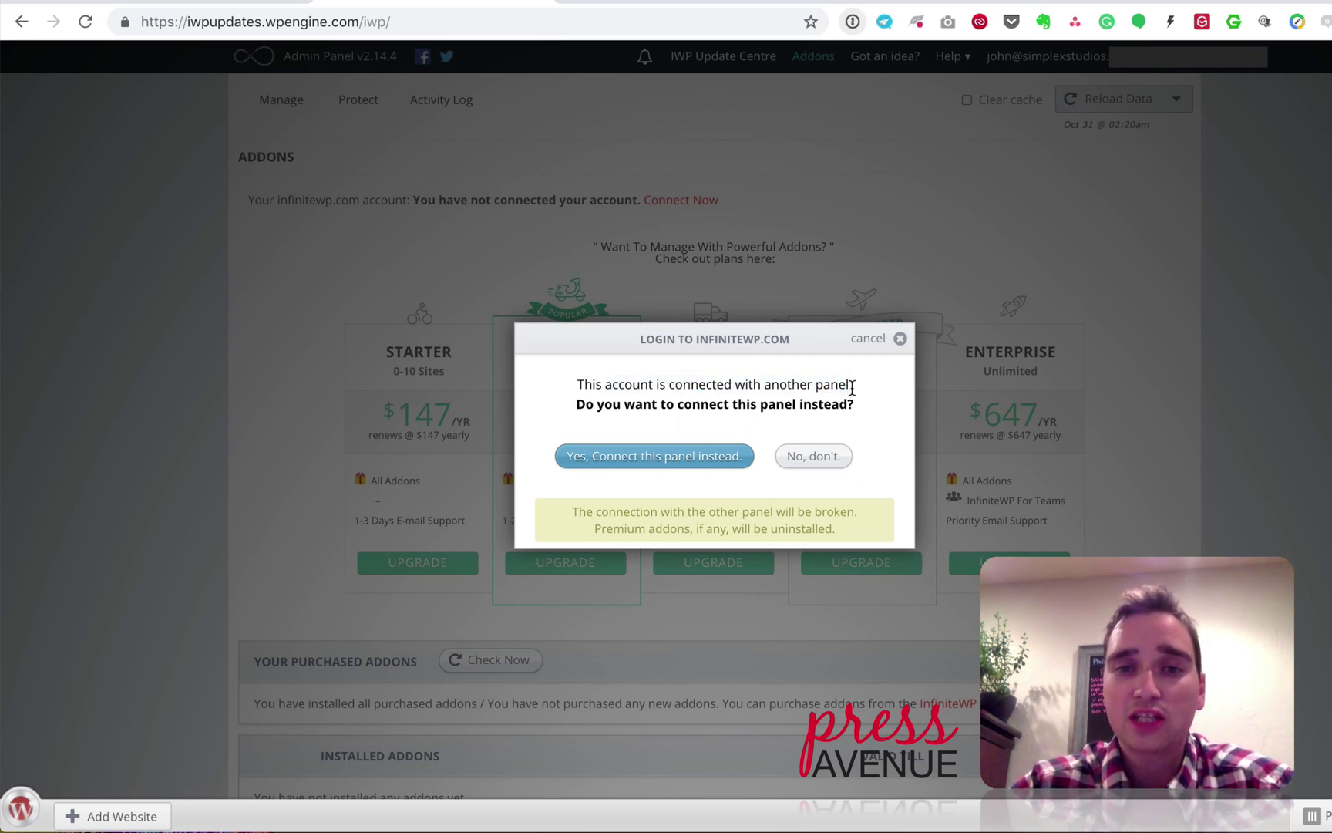
pyautogui.moveTo(586, 404); pyautogui.dragTo(826, 404)
pyautogui.click(836, 404)
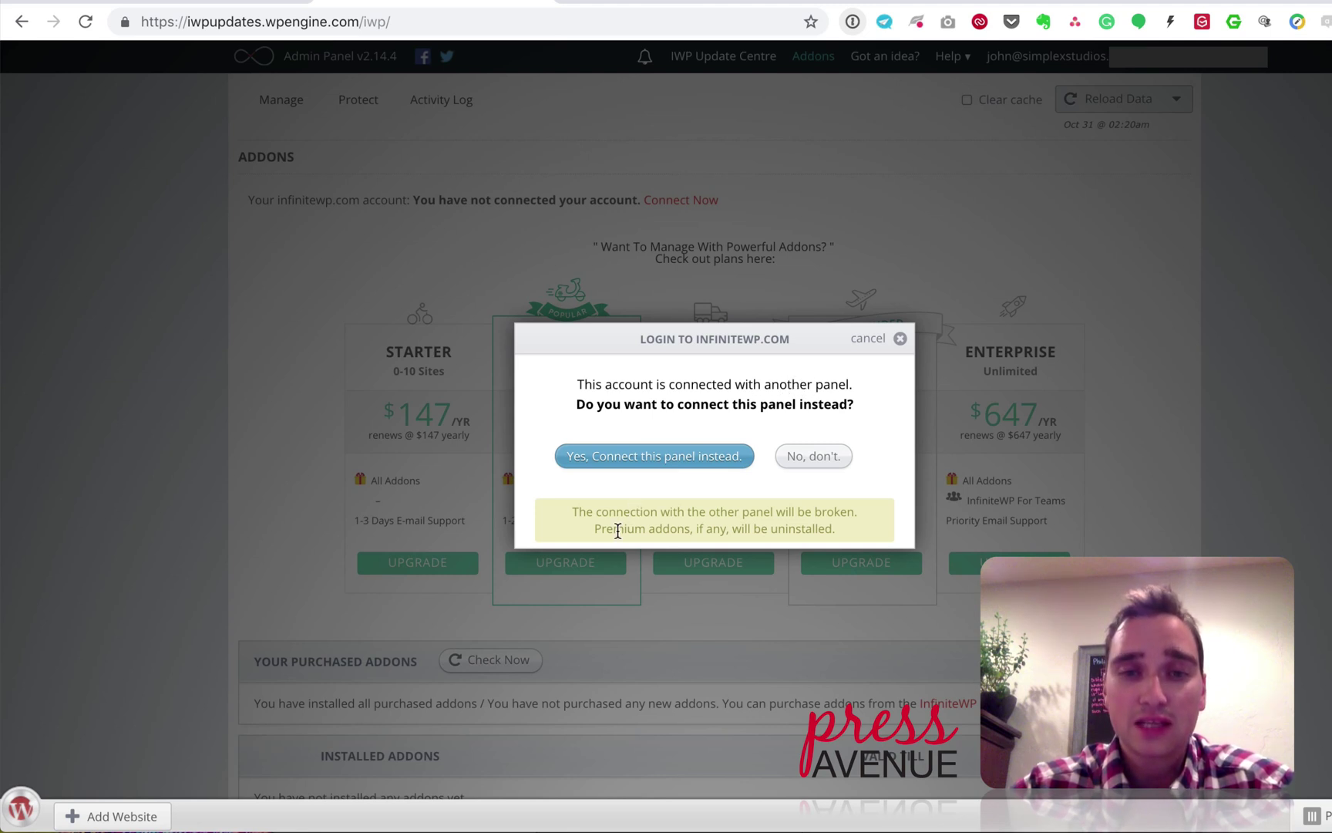
pyautogui.moveTo(600, 514); pyautogui.dragTo(818, 513)
pyautogui.click(818, 514)
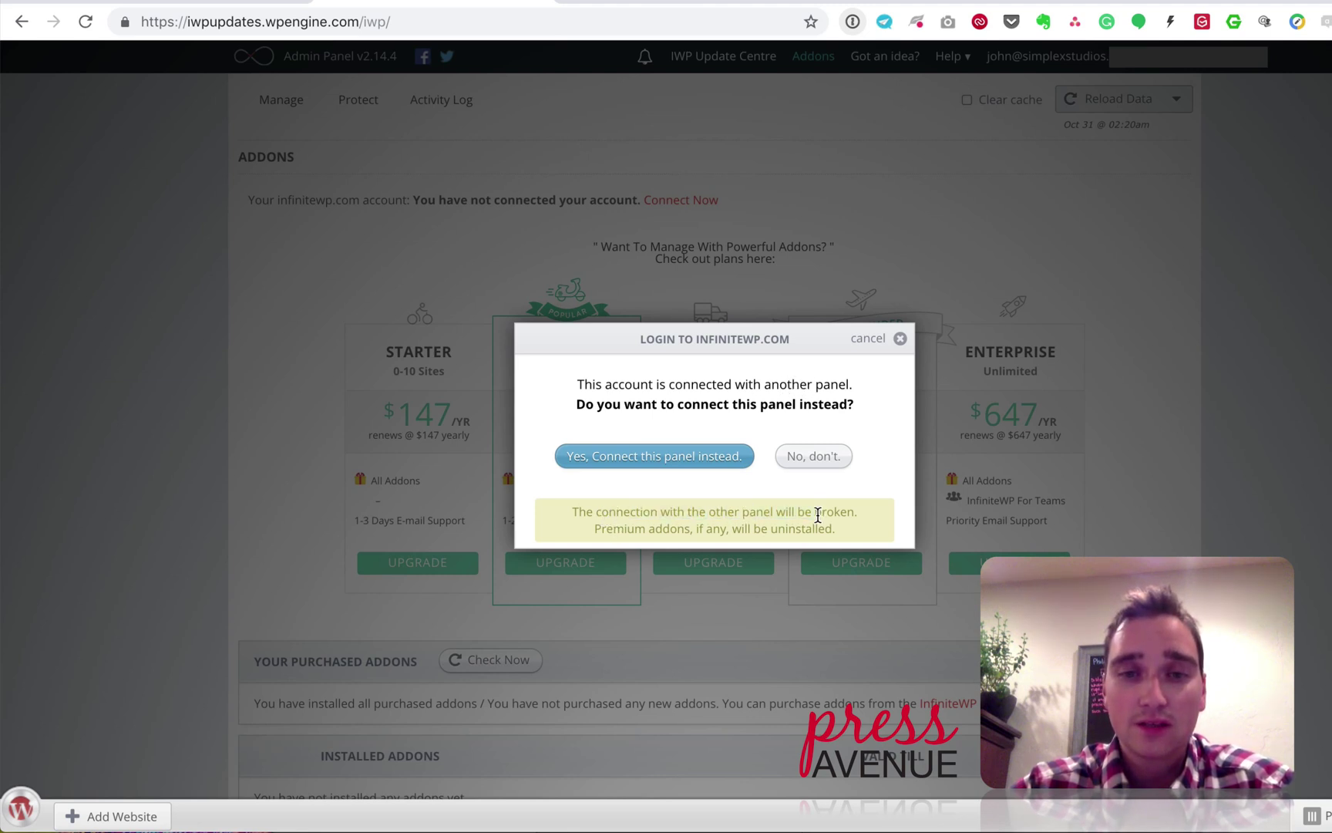
pyautogui.moveTo(609, 512); pyautogui.dragTo(829, 531)
pyautogui.click(824, 524)
pyautogui.click(701, 457)
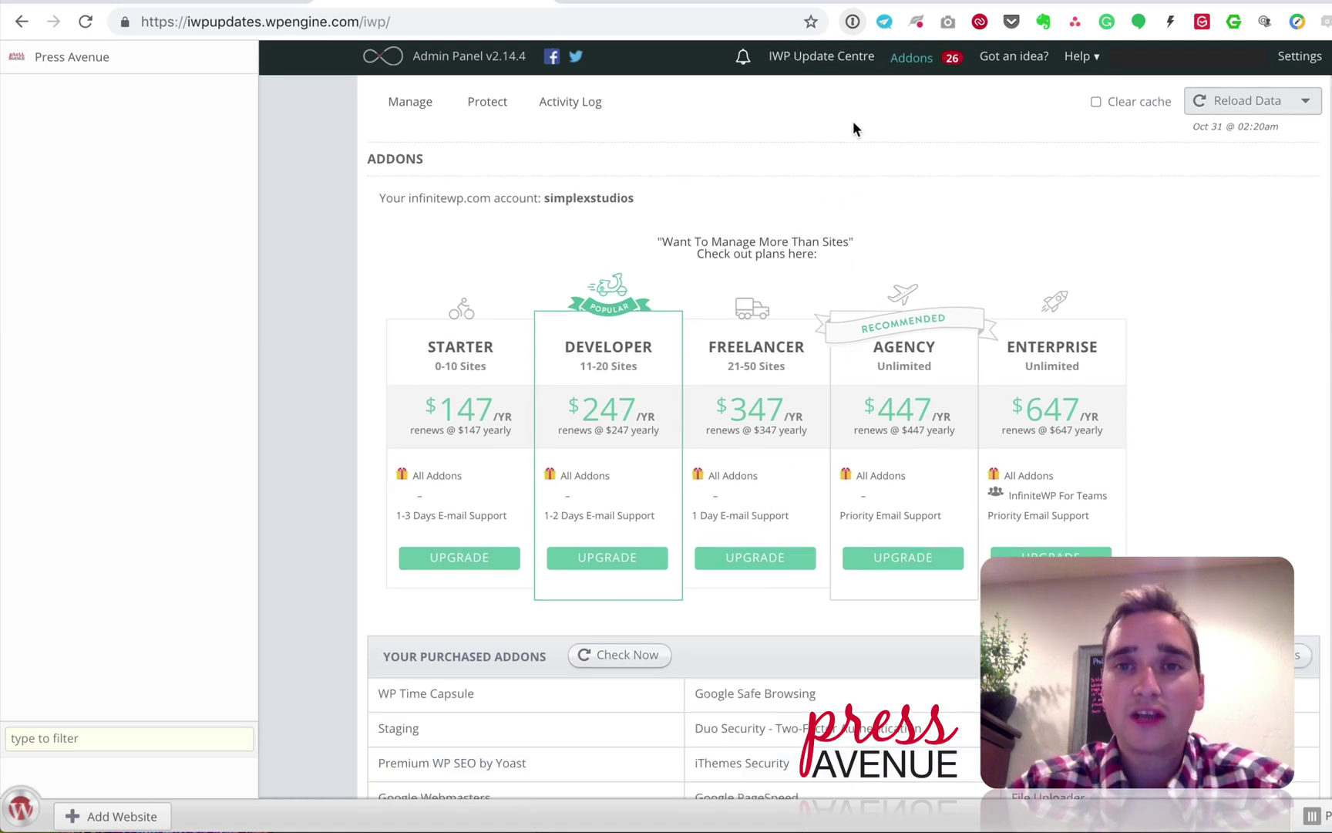
pyautogui.scroll(-2, 927, 203)
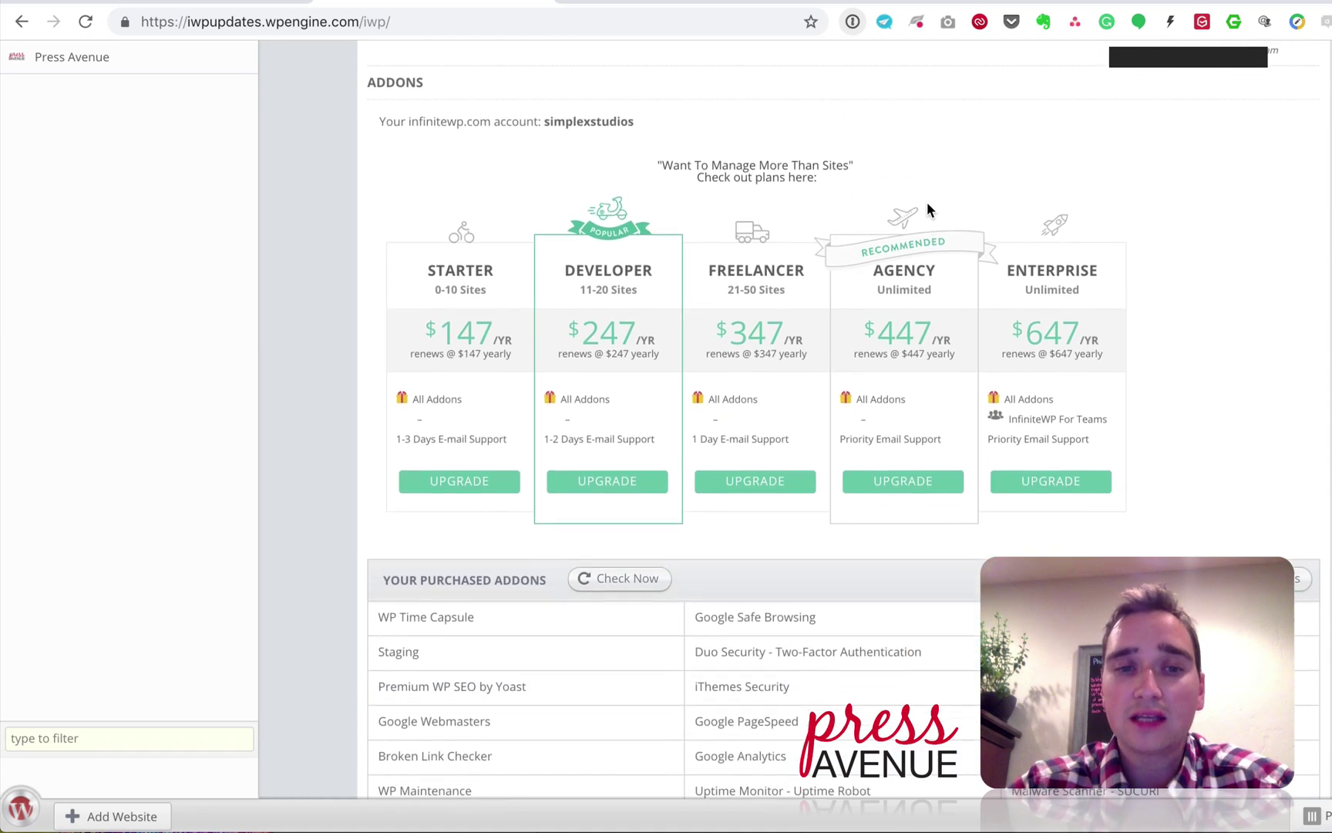
pyautogui.scroll(2, 927, 203)
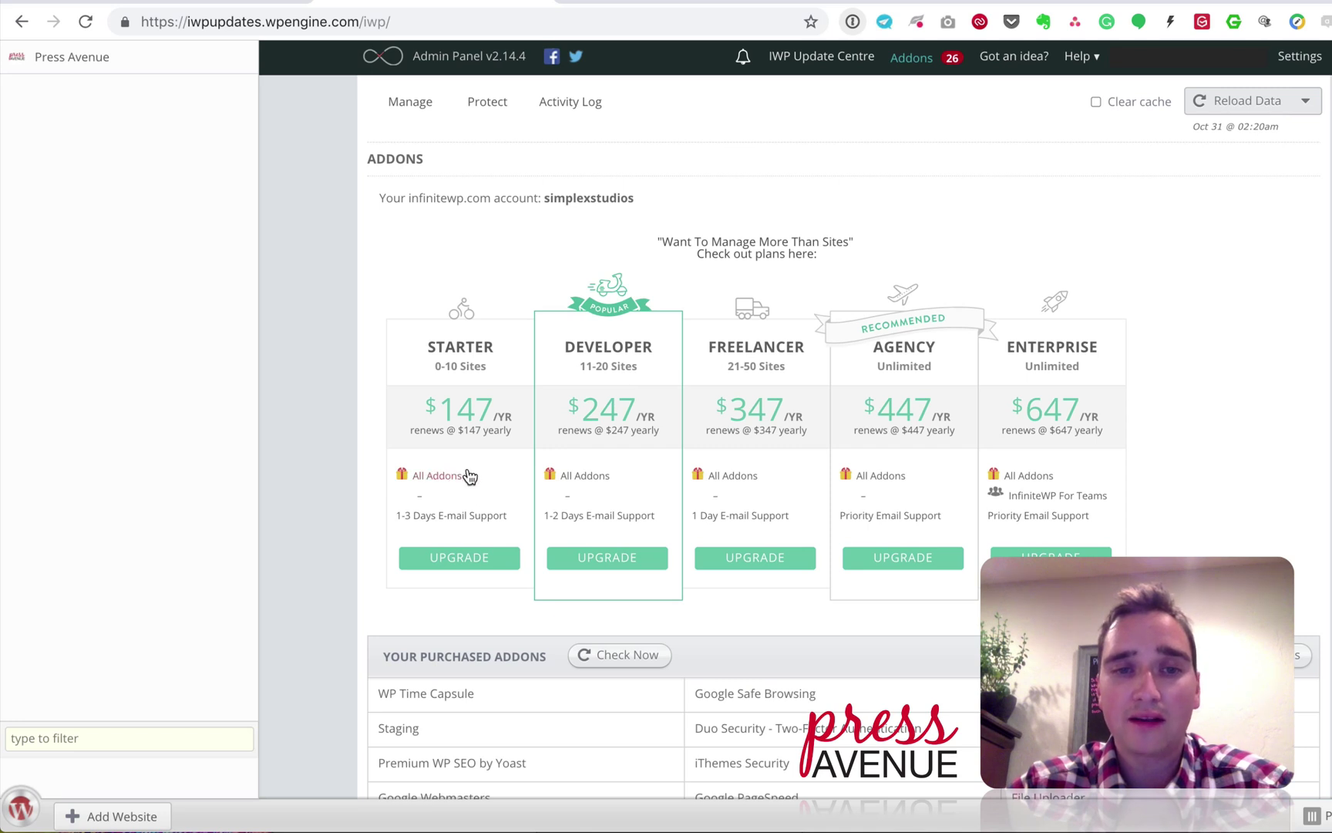
pyautogui.scroll(-5, 1130, 356)
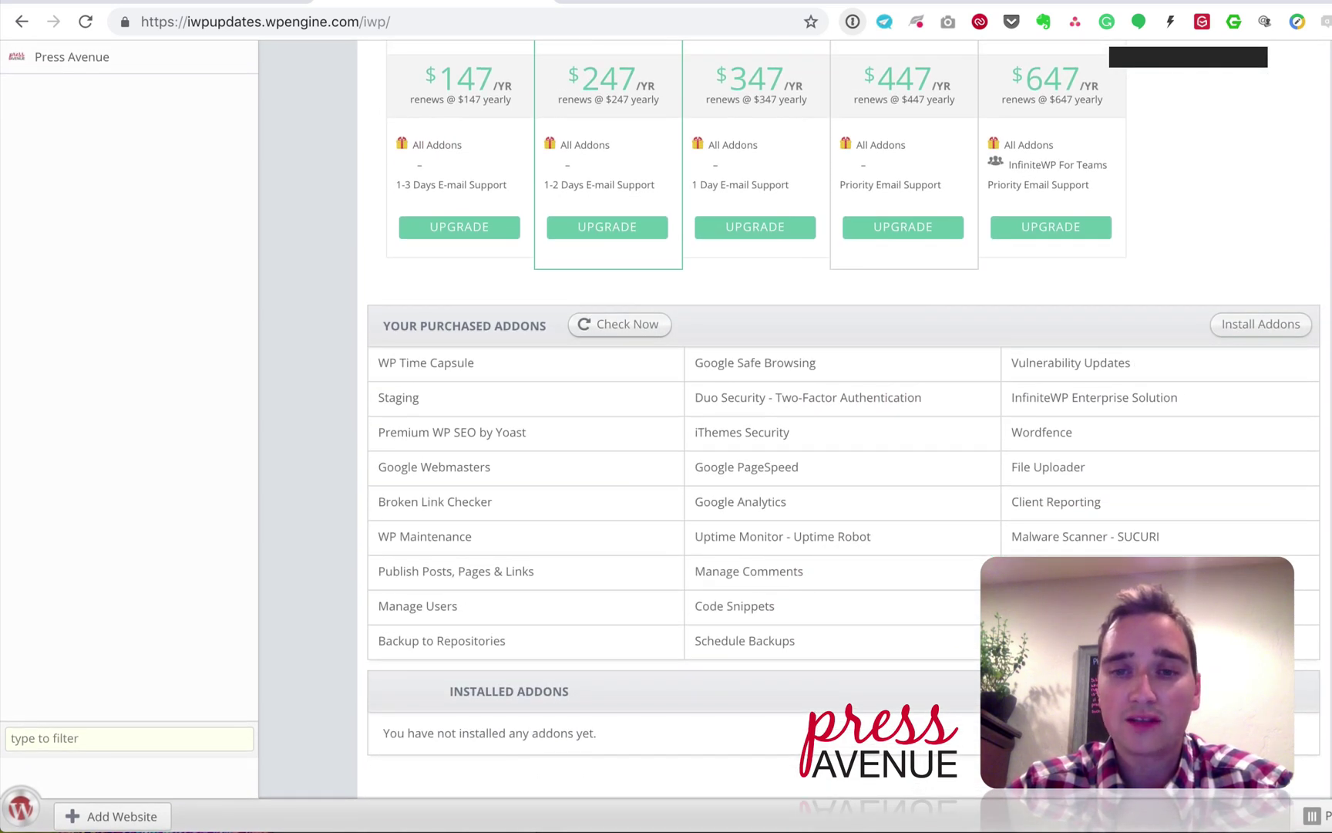
pyautogui.scroll(5, 936, 109)
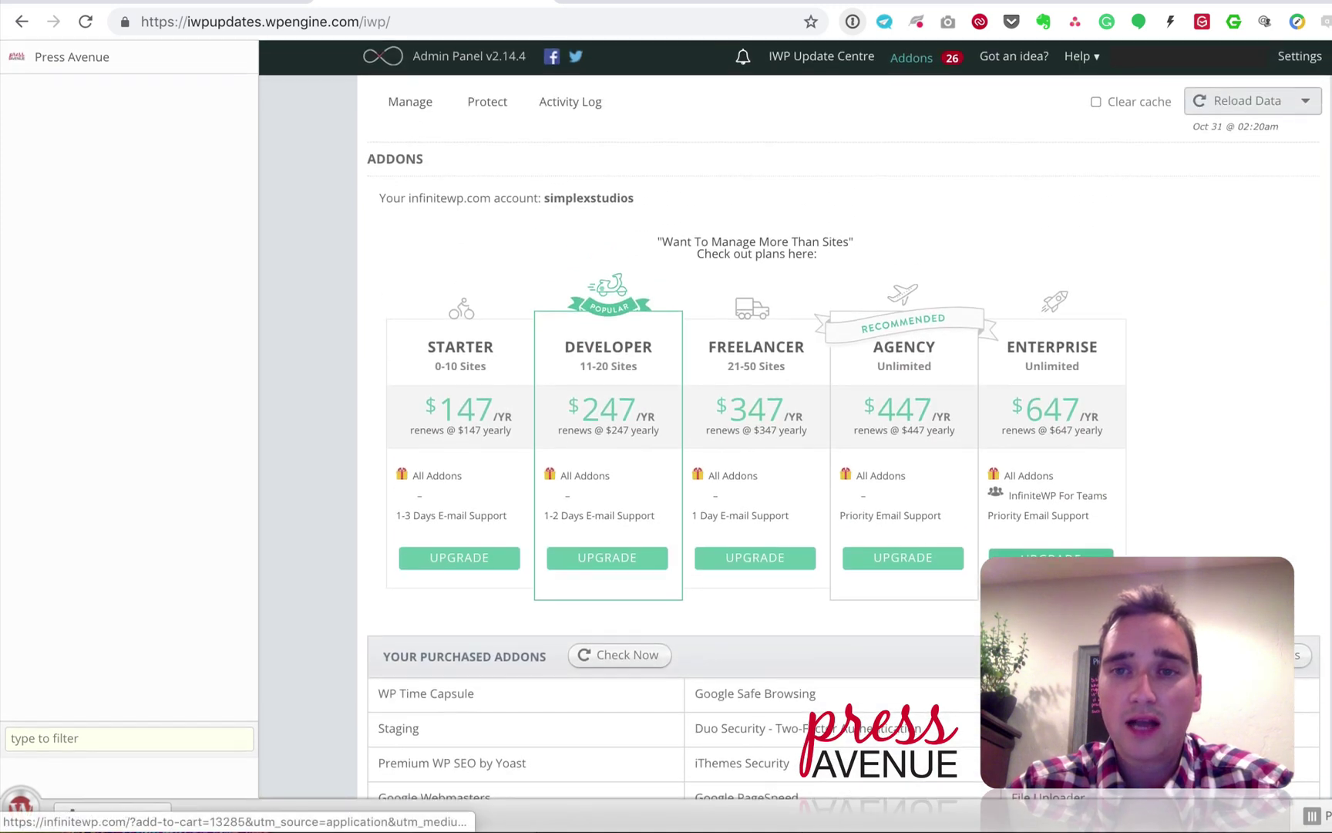
pyautogui.click(912, 60)
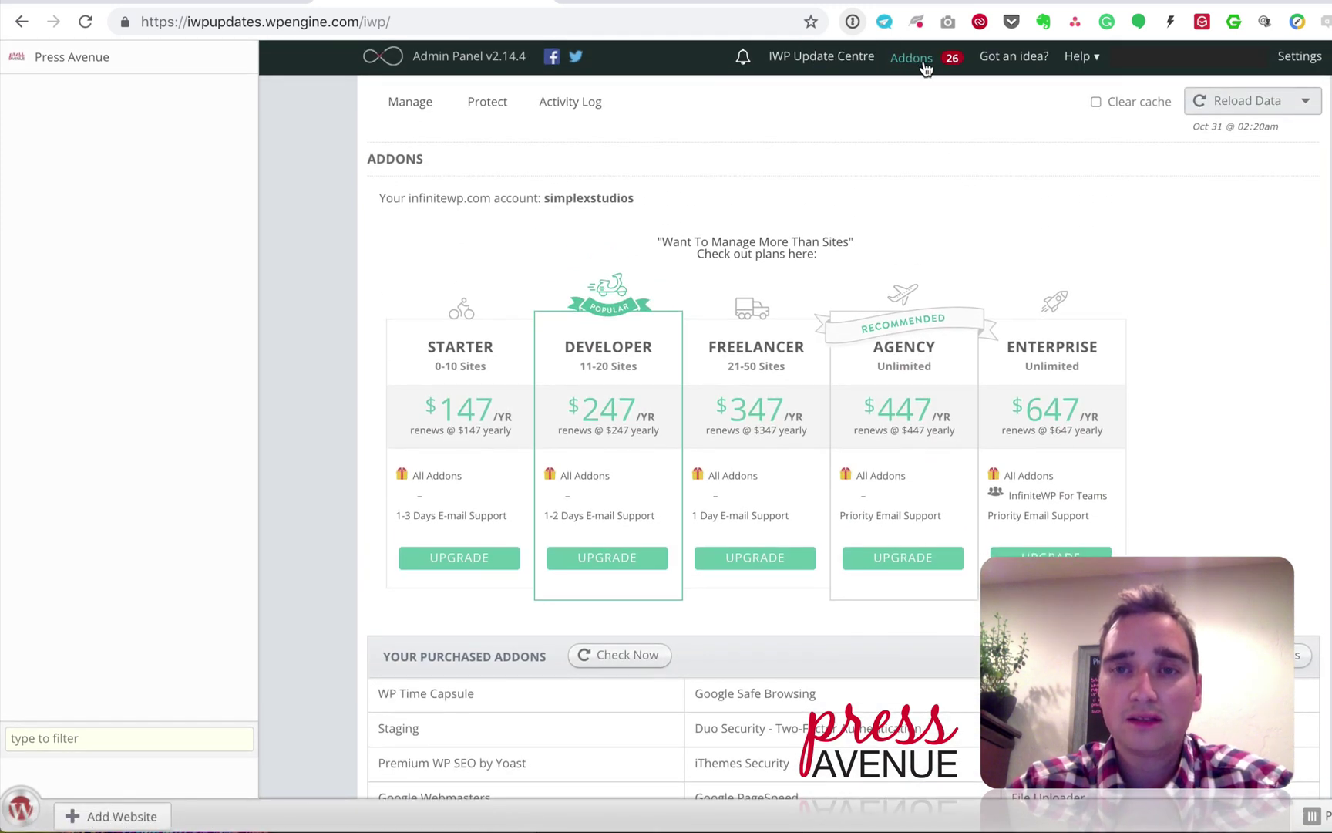
pyautogui.scroll(-2, 1059, 230)
pyautogui.scroll(-2, 1060, 224)
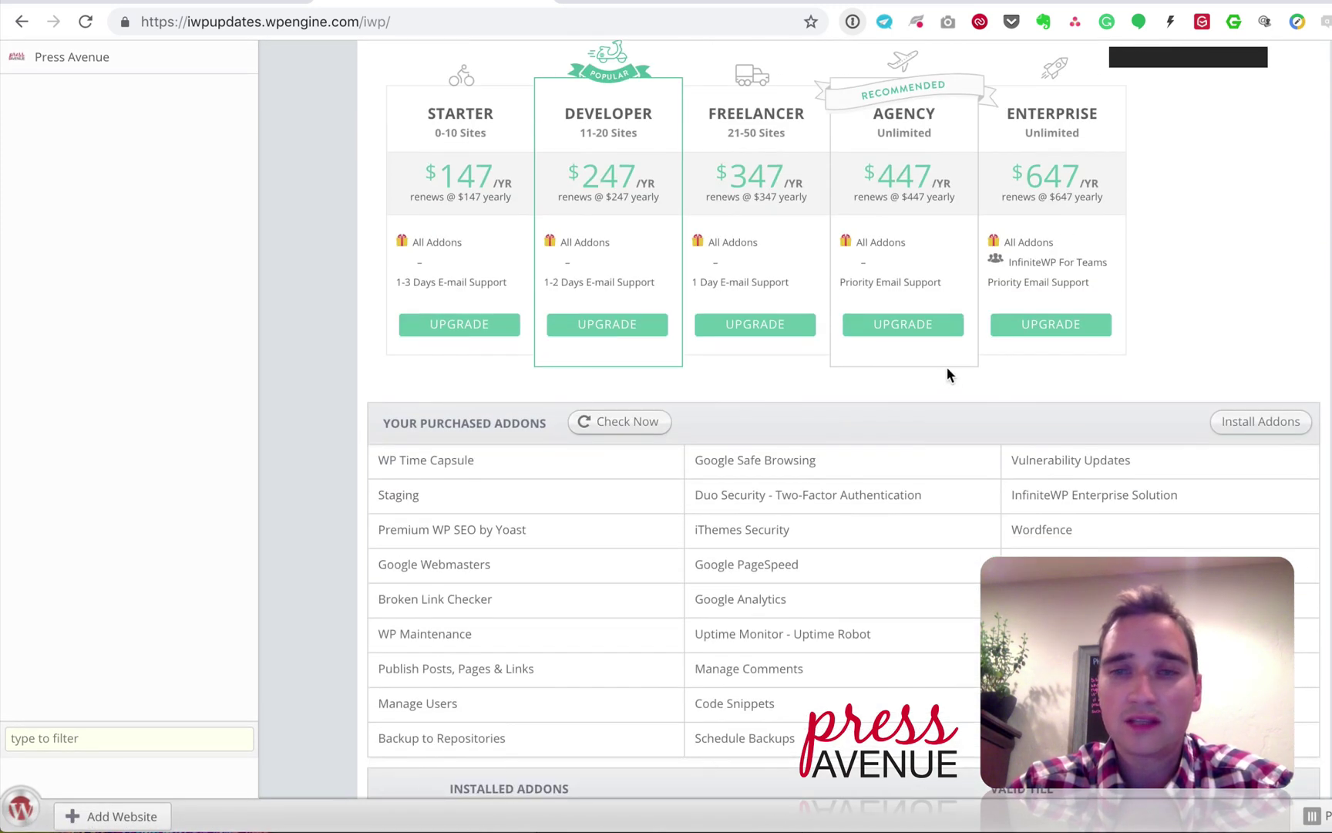
# Step: Install all purchased addons, submitting the infinitewp.com login when prompted
pyautogui.click(1260, 424)
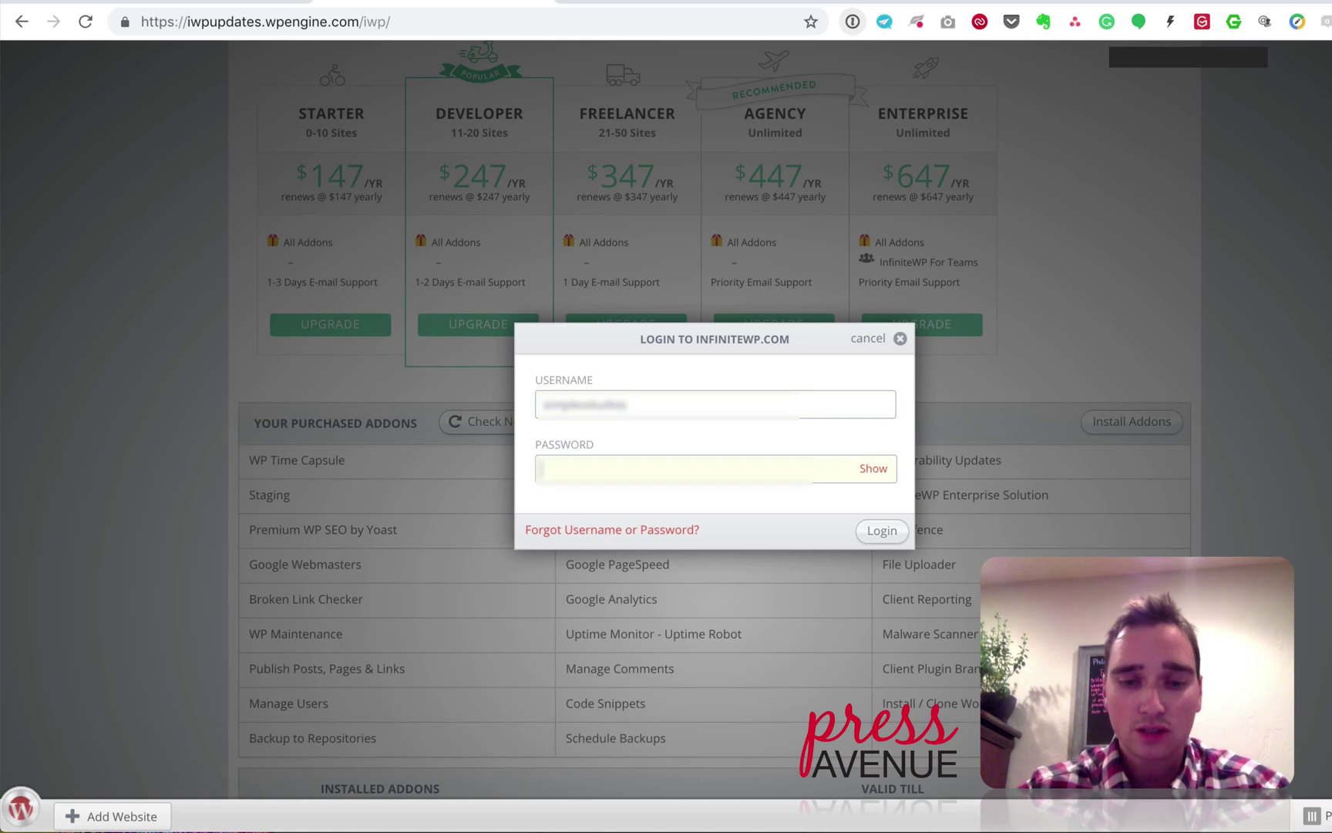
pyautogui.press('Return')
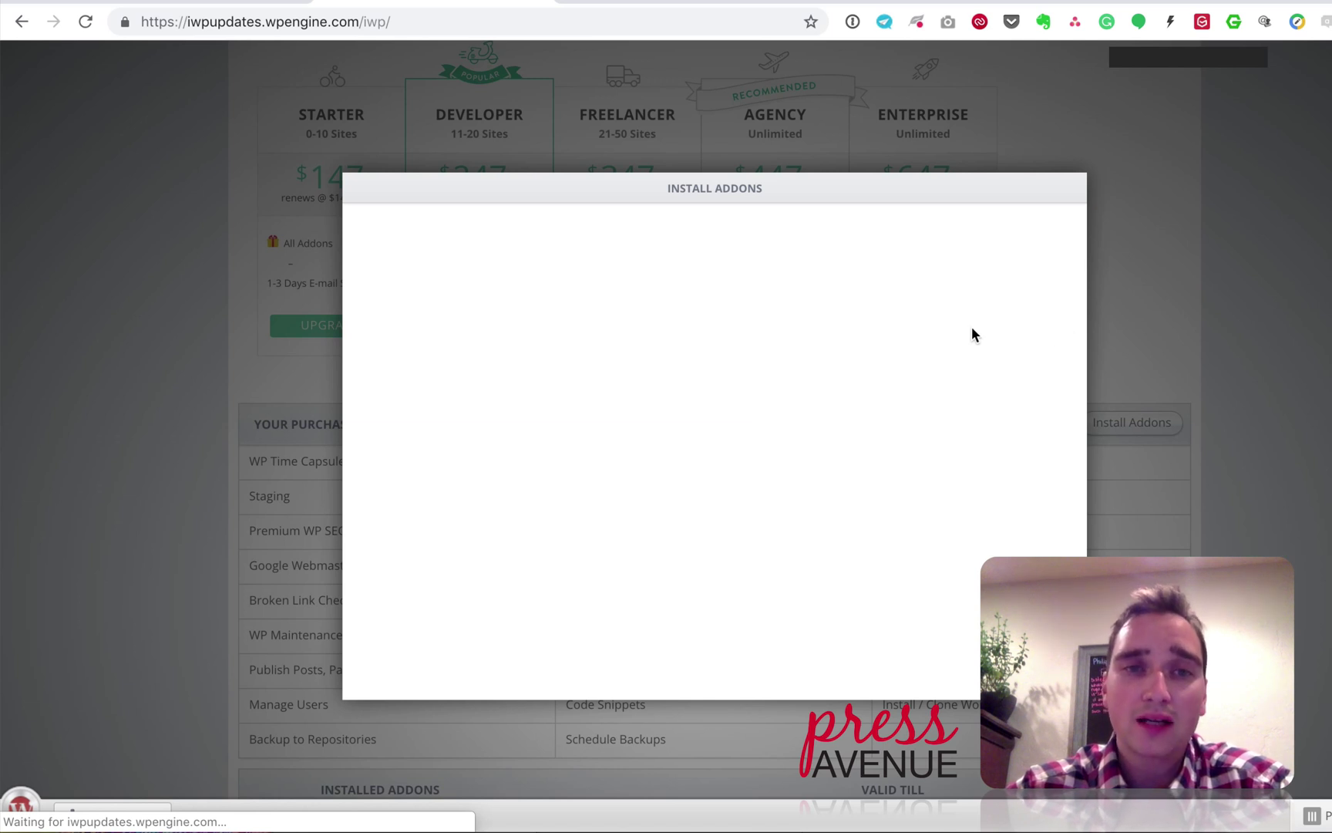
pyautogui.scroll(-2, 887, 333)
pyautogui.scroll(3, 831, 349)
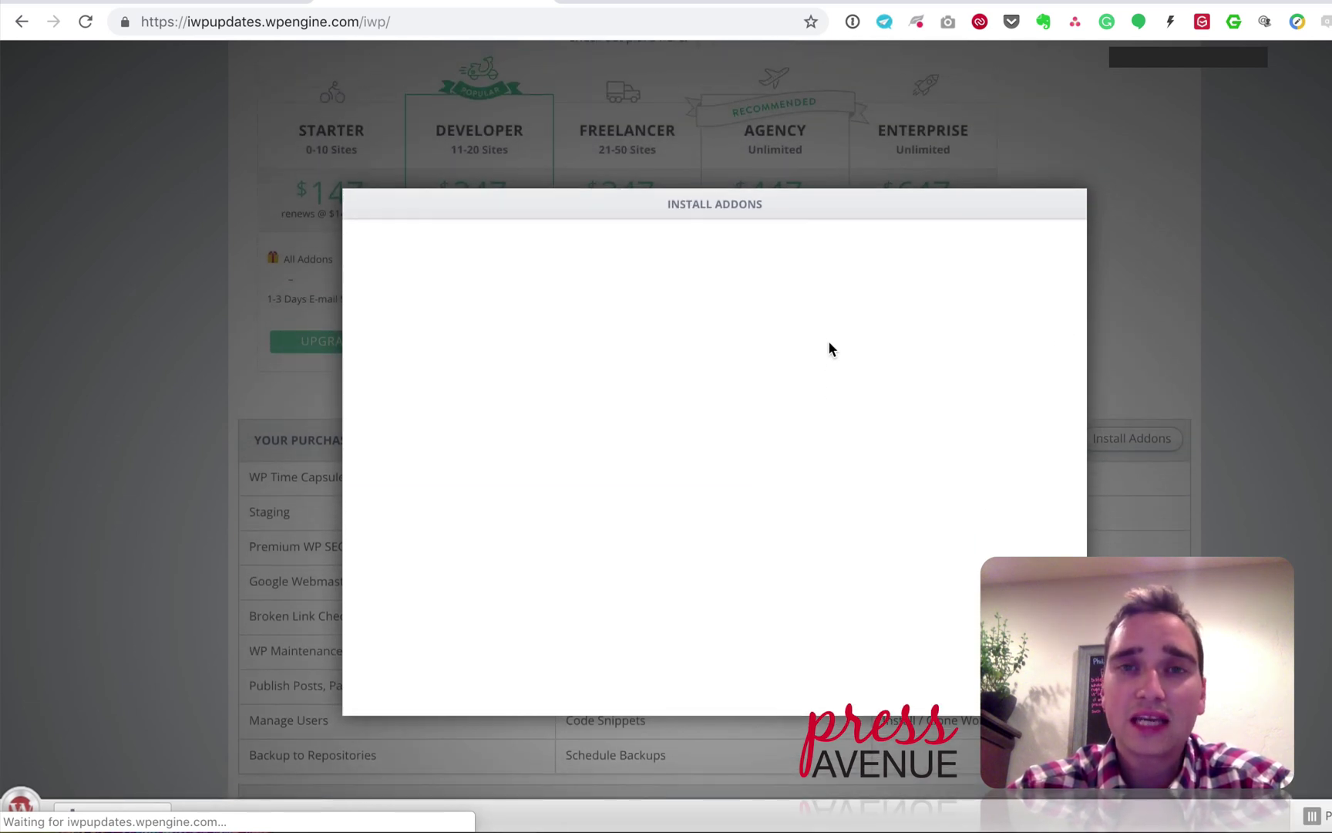
pyautogui.scroll(-1, 825, 348)
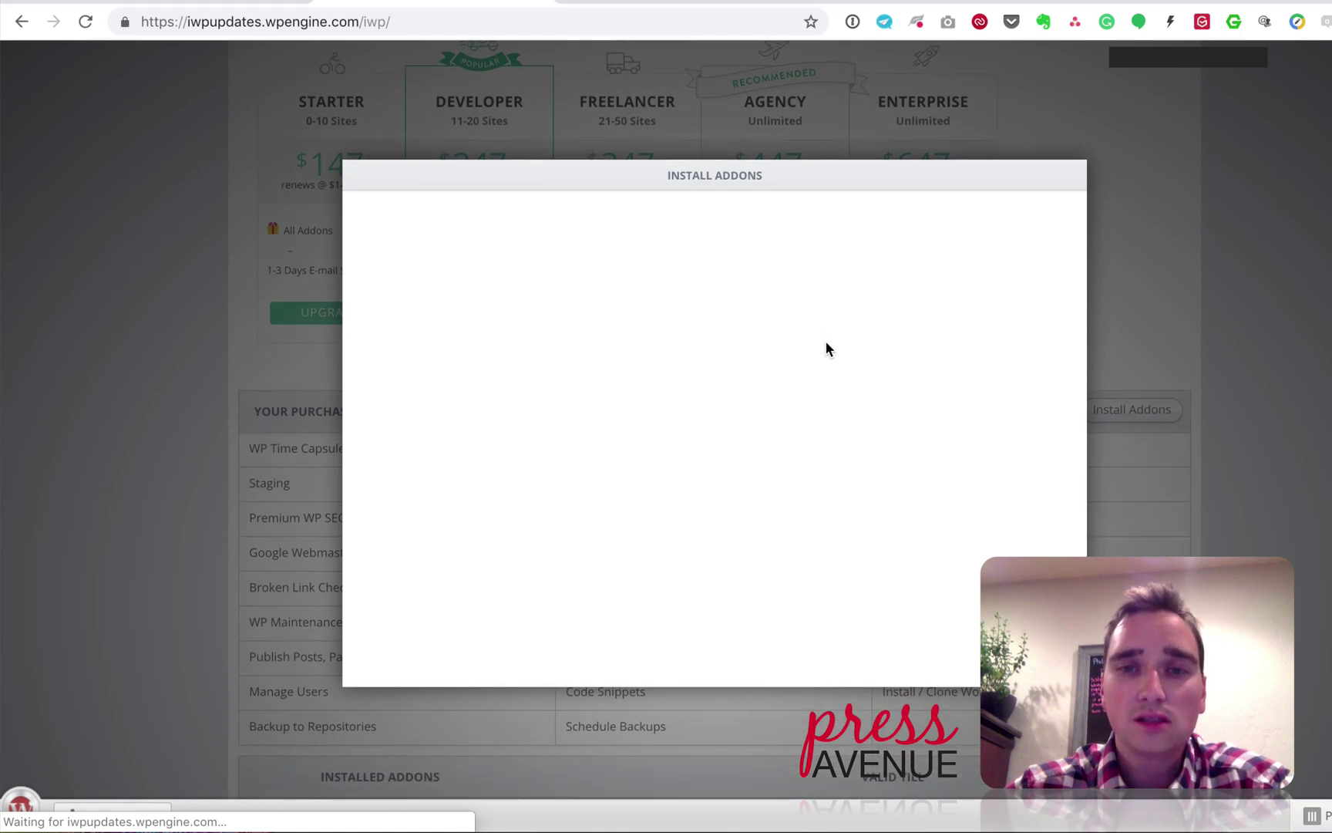
pyautogui.scroll(10, 579, 359)
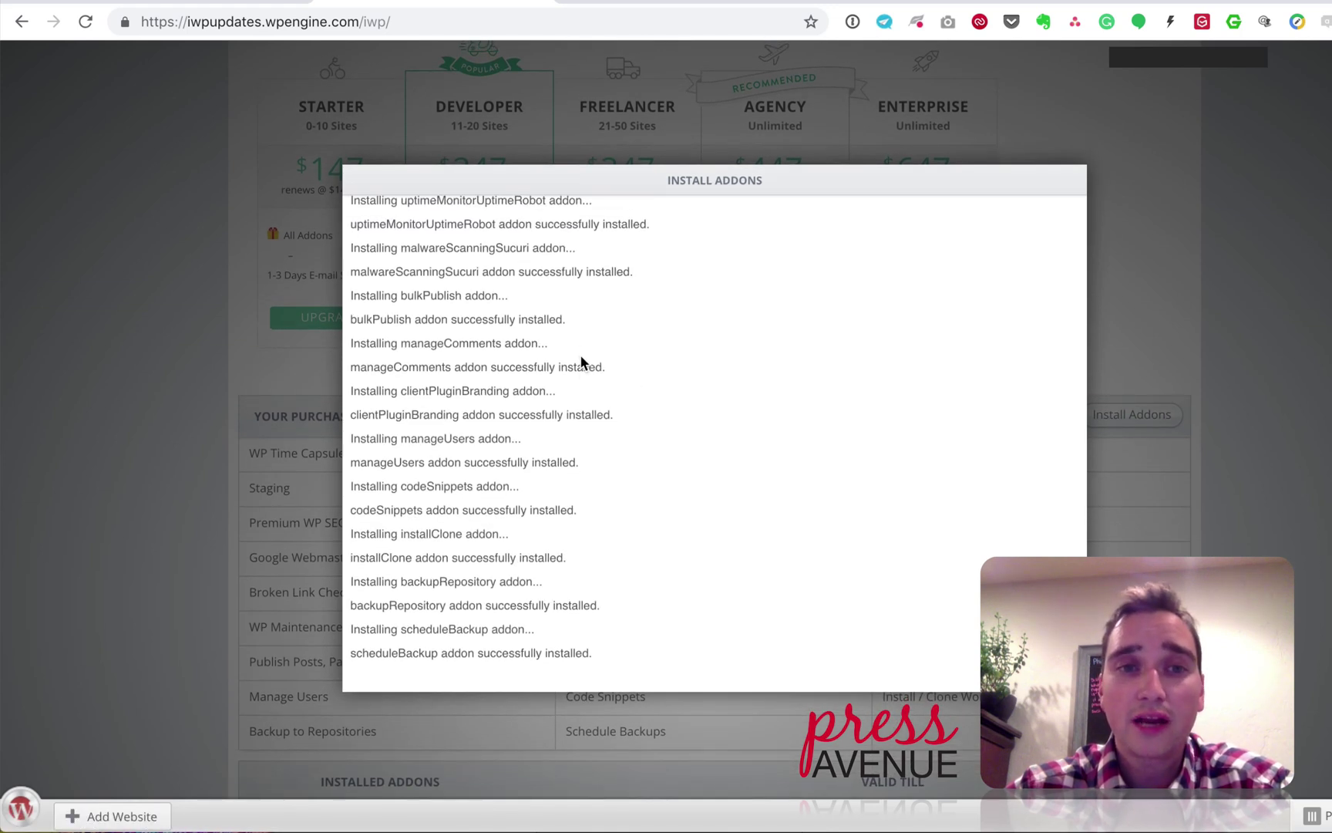
pyautogui.scroll(10, 580, 354)
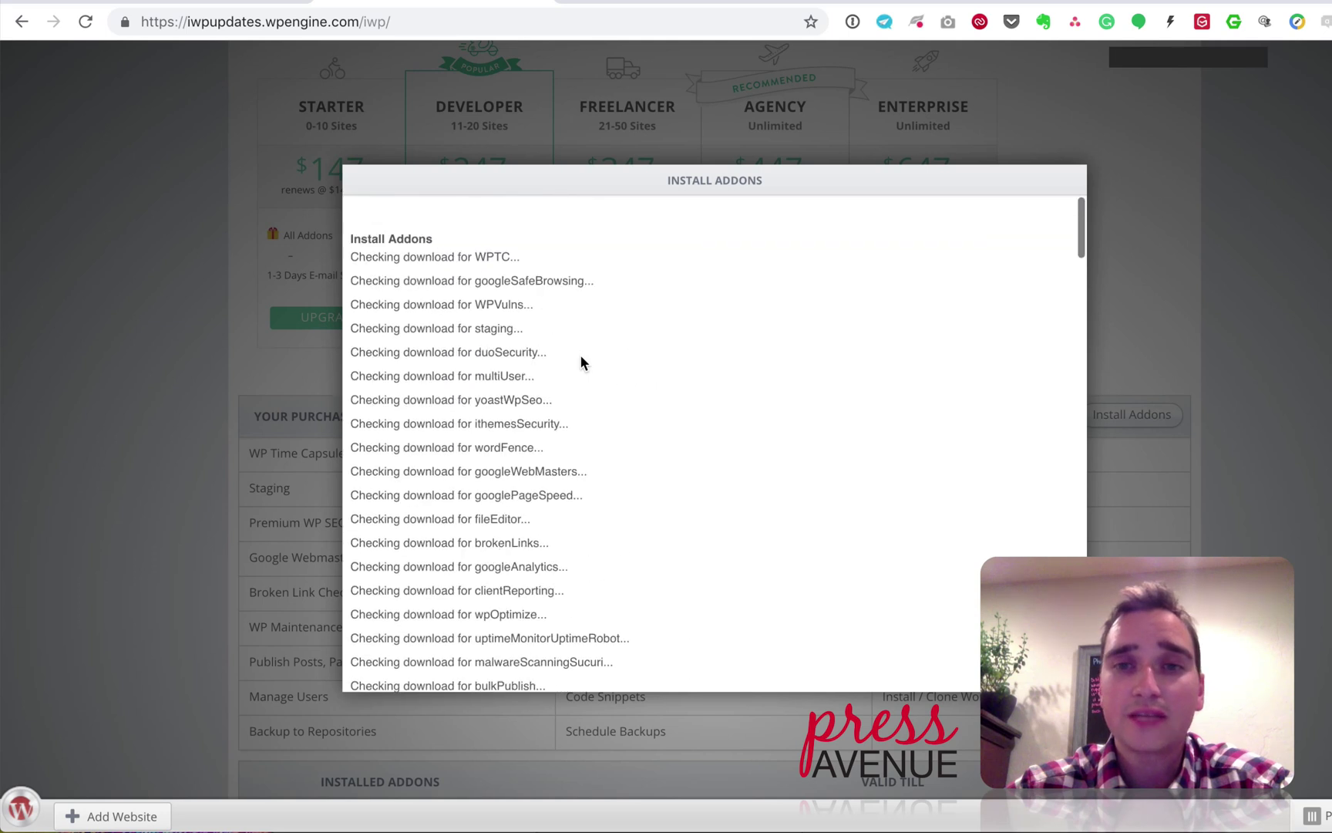
# Step: Walk through the install log, including the file system and Unzipped WPTC package lines
pyautogui.moveTo(352, 256); pyautogui.dragTo(511, 256)
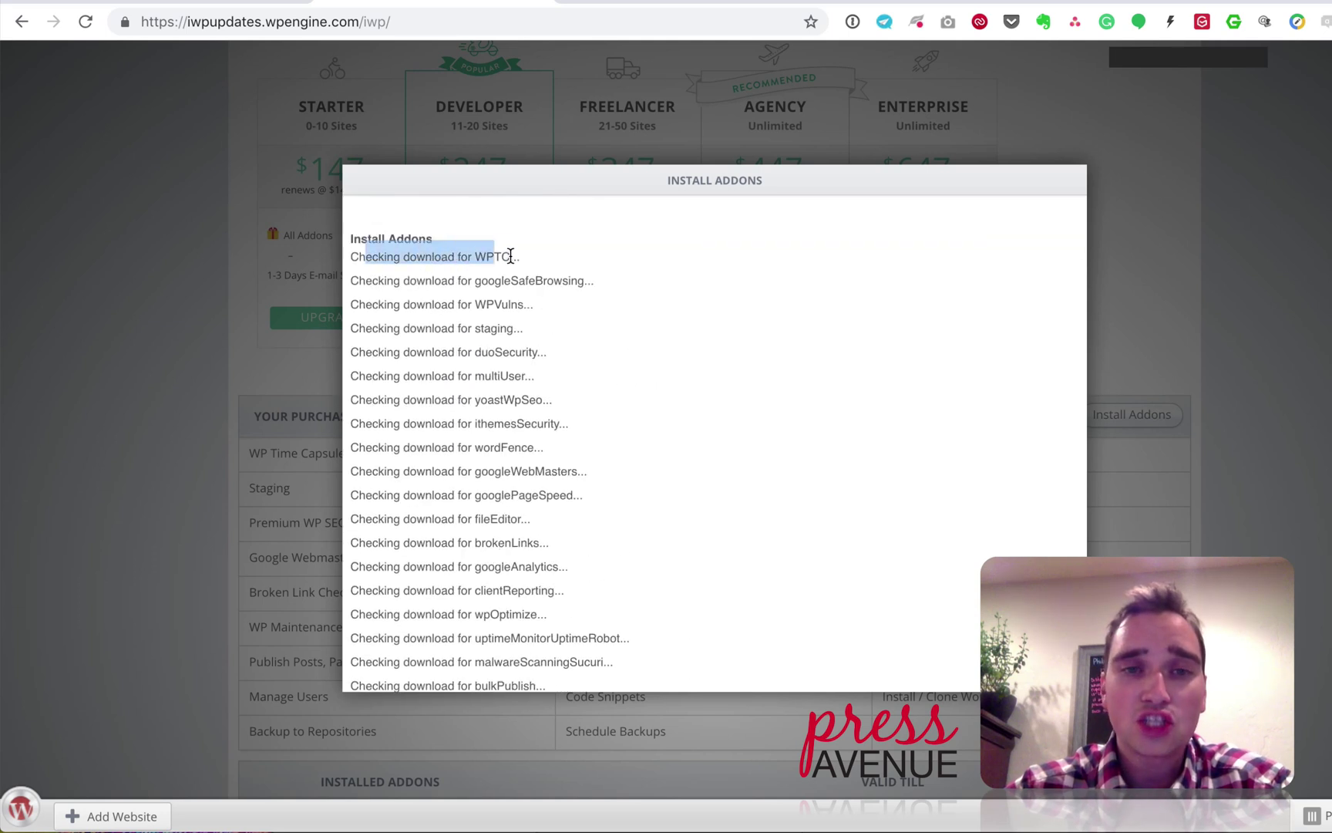
pyautogui.scroll(-7, 509, 358)
pyautogui.scroll(-3, 503, 358)
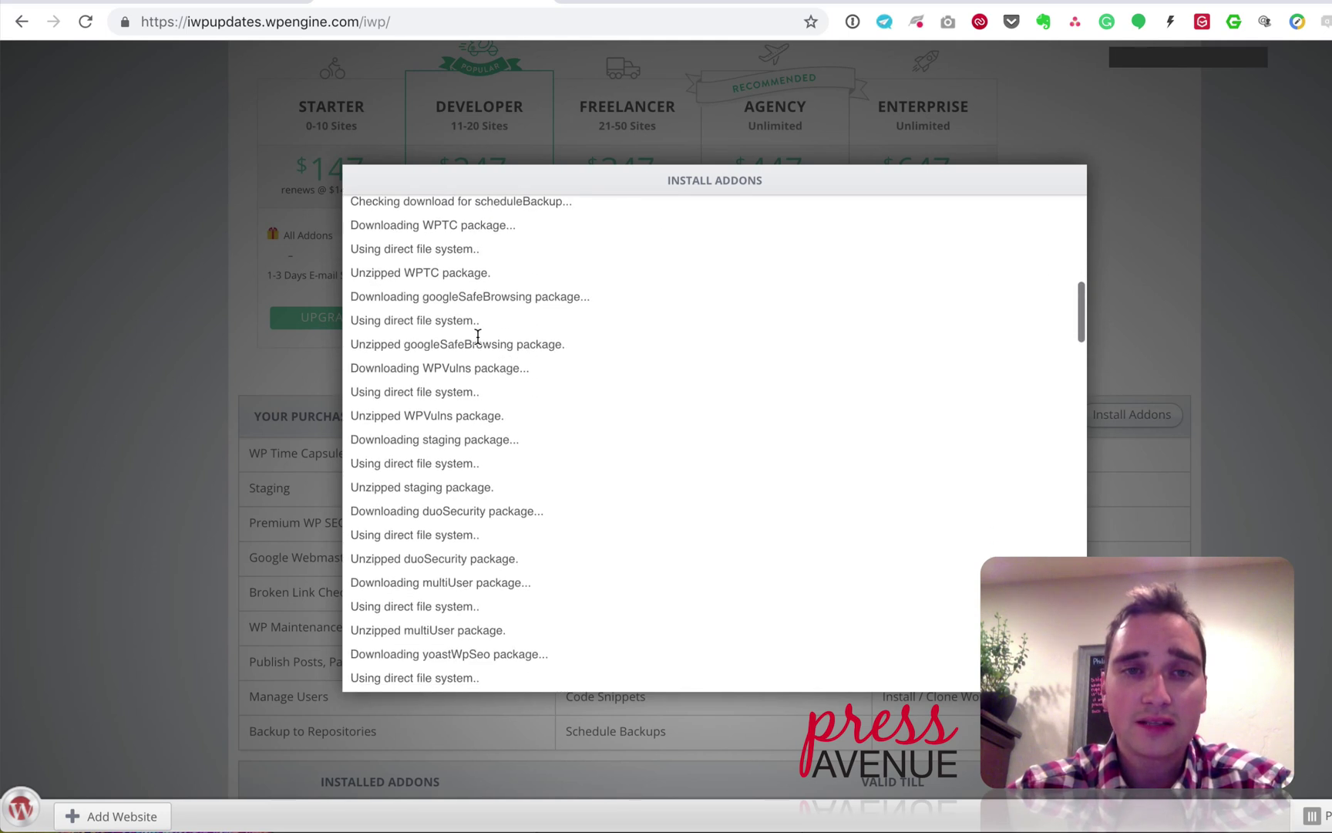
pyautogui.moveTo(375, 225); pyautogui.dragTo(496, 223)
pyautogui.moveTo(374, 248); pyautogui.dragTo(485, 249)
pyautogui.moveTo(367, 273); pyautogui.dragTo(503, 322)
pyautogui.scroll(-10, 498, 339)
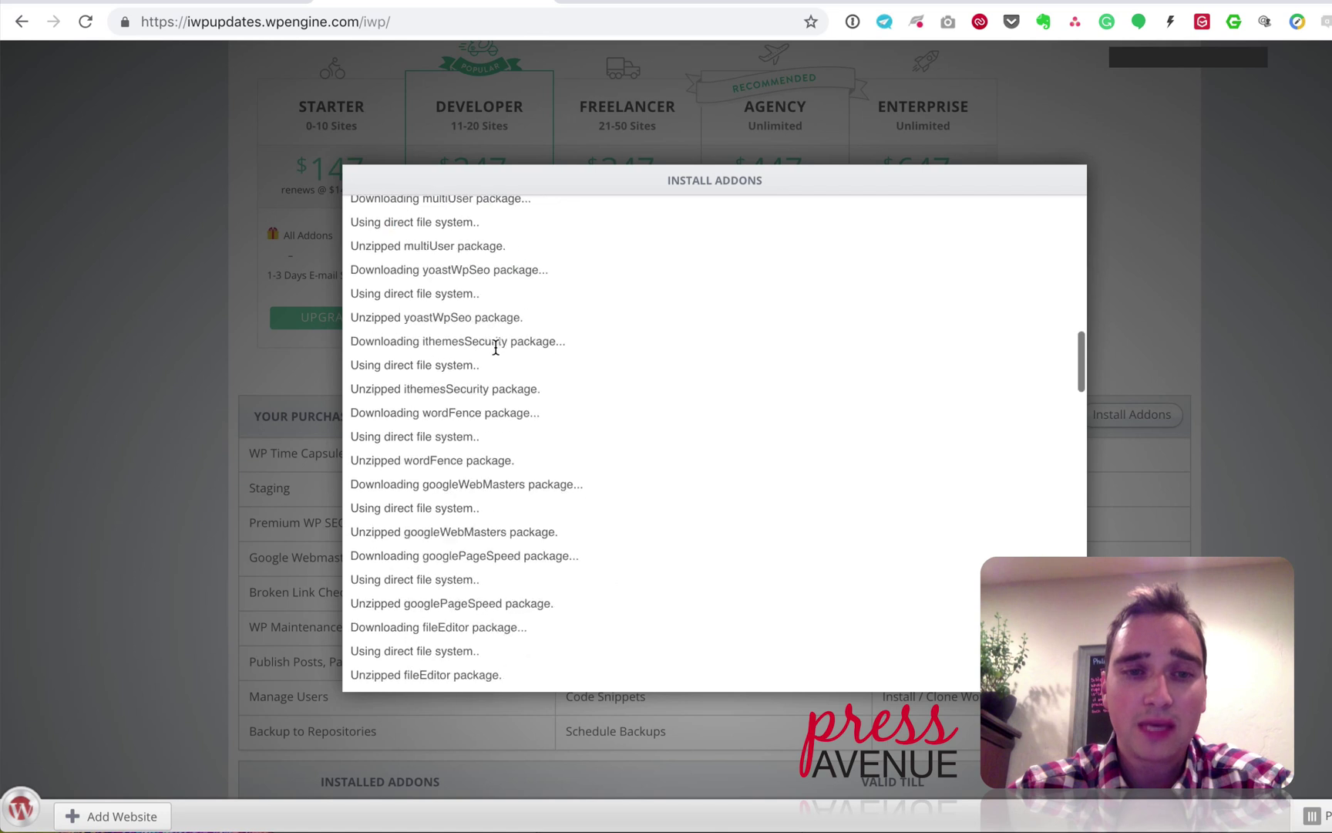
pyautogui.scroll(-2, 470, 478)
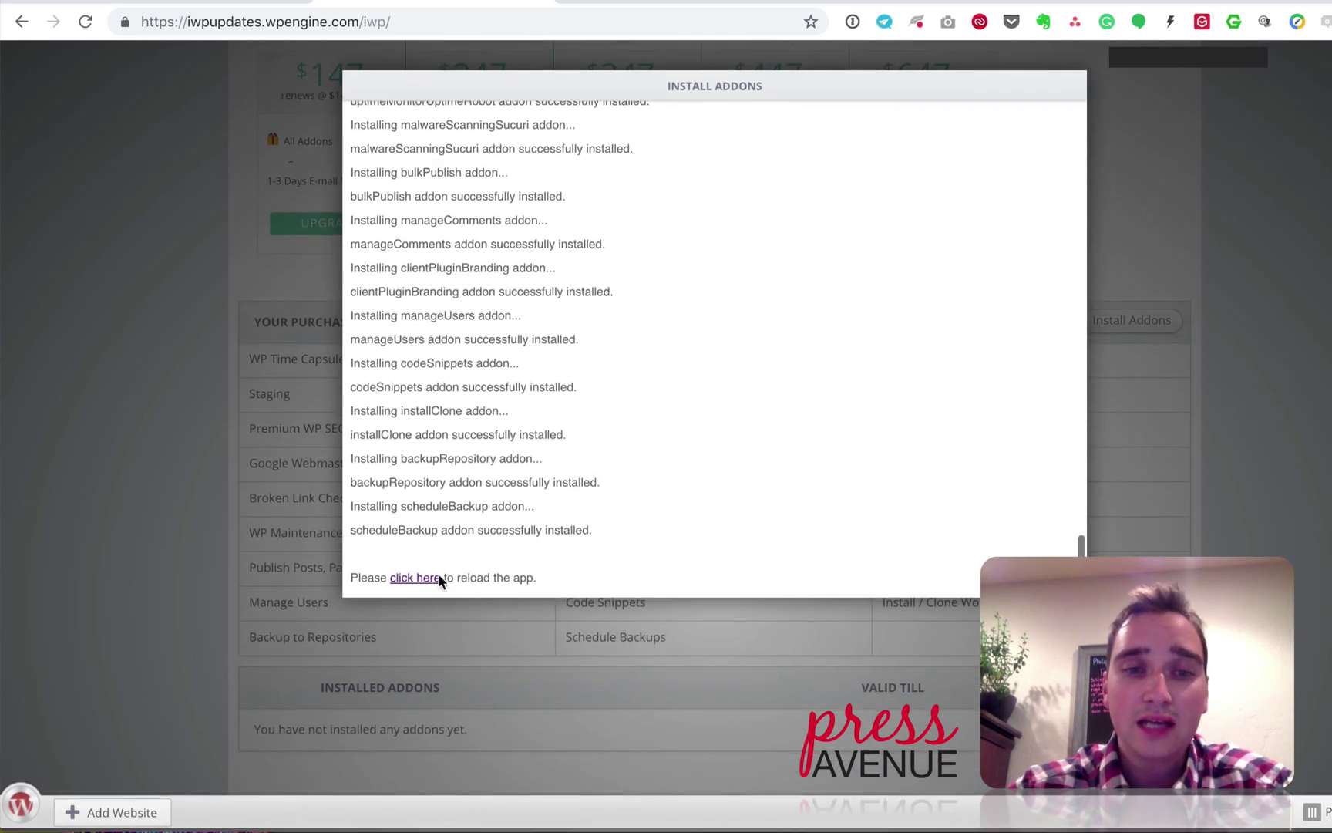
# Step: Reload the admin app, then deactivate the WP Time Capsule addon on the Addons page
pyautogui.click(433, 584)
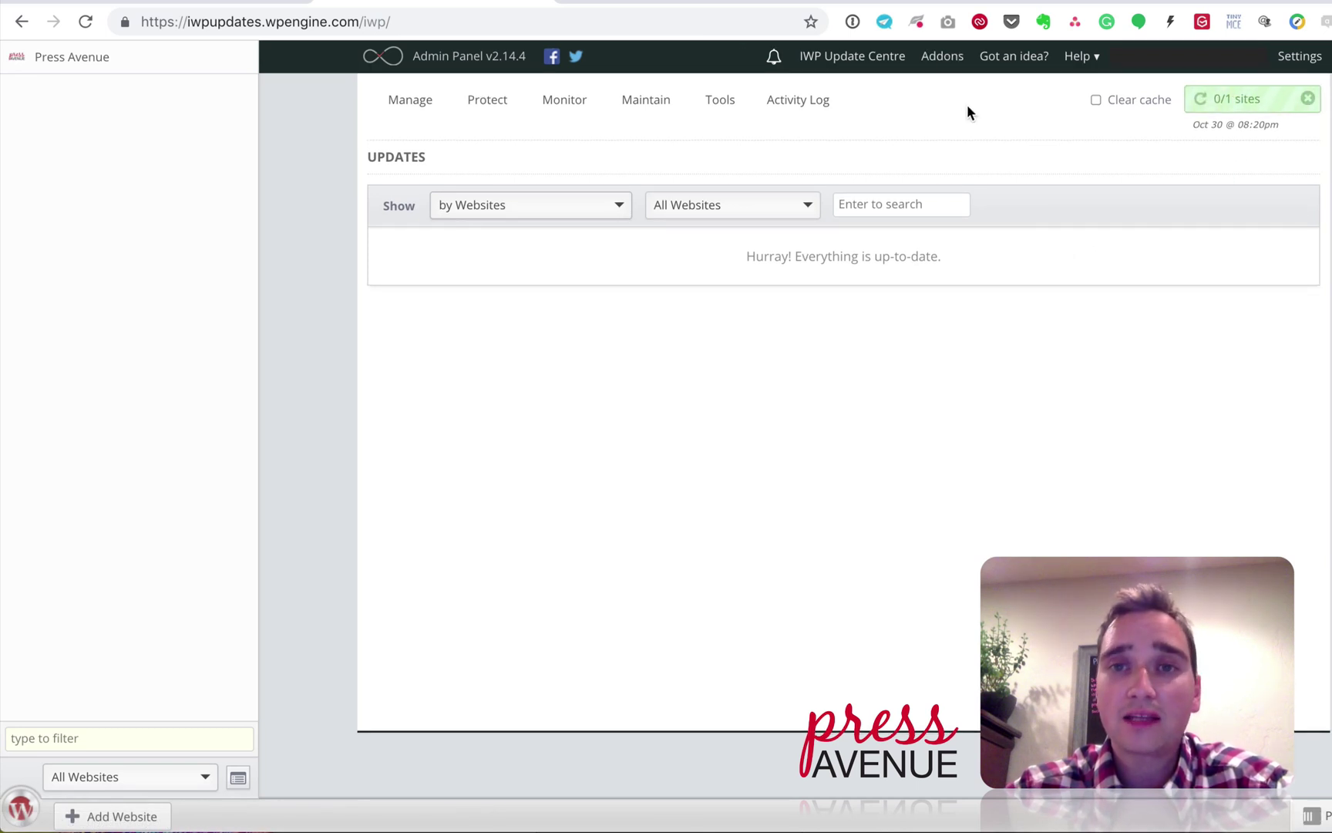
pyautogui.click(940, 55)
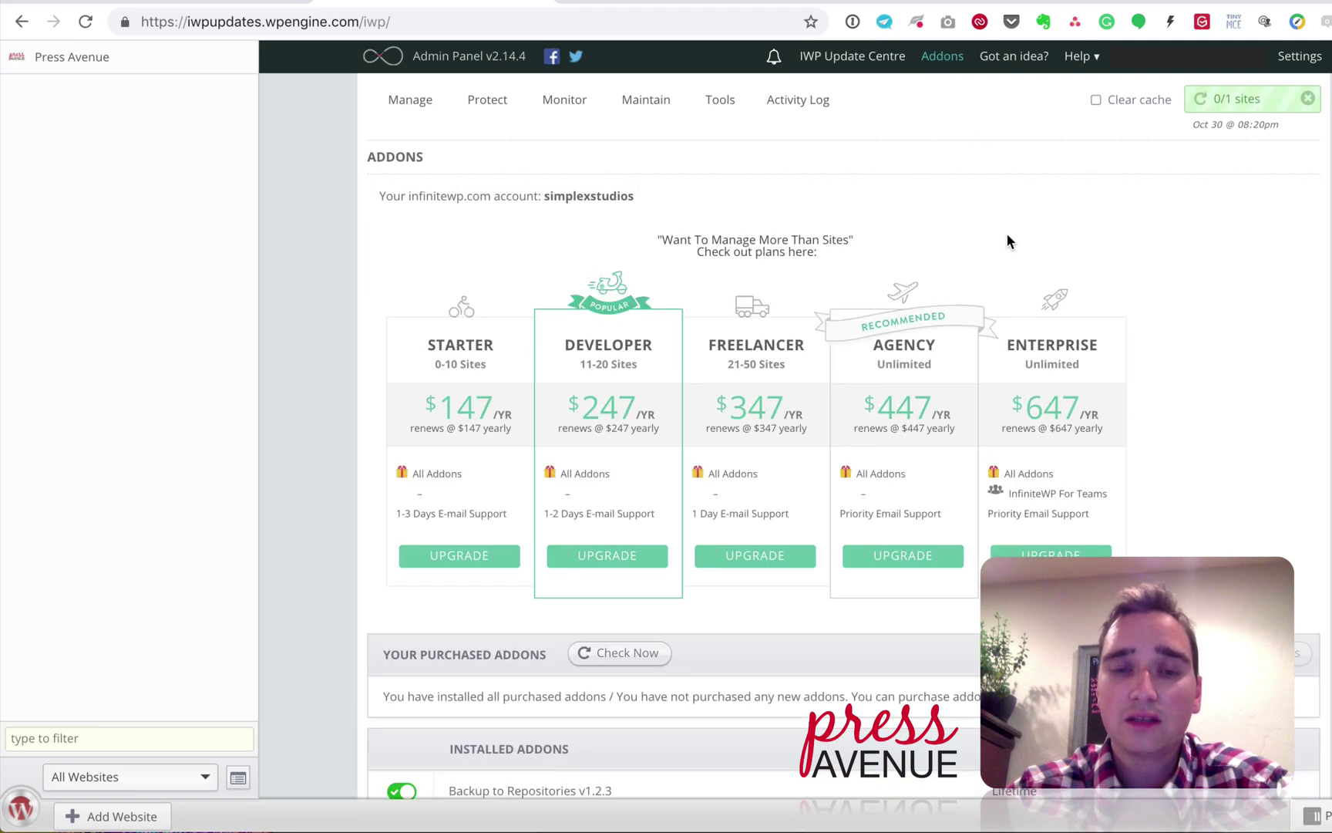
pyautogui.scroll(-8, 1104, 261)
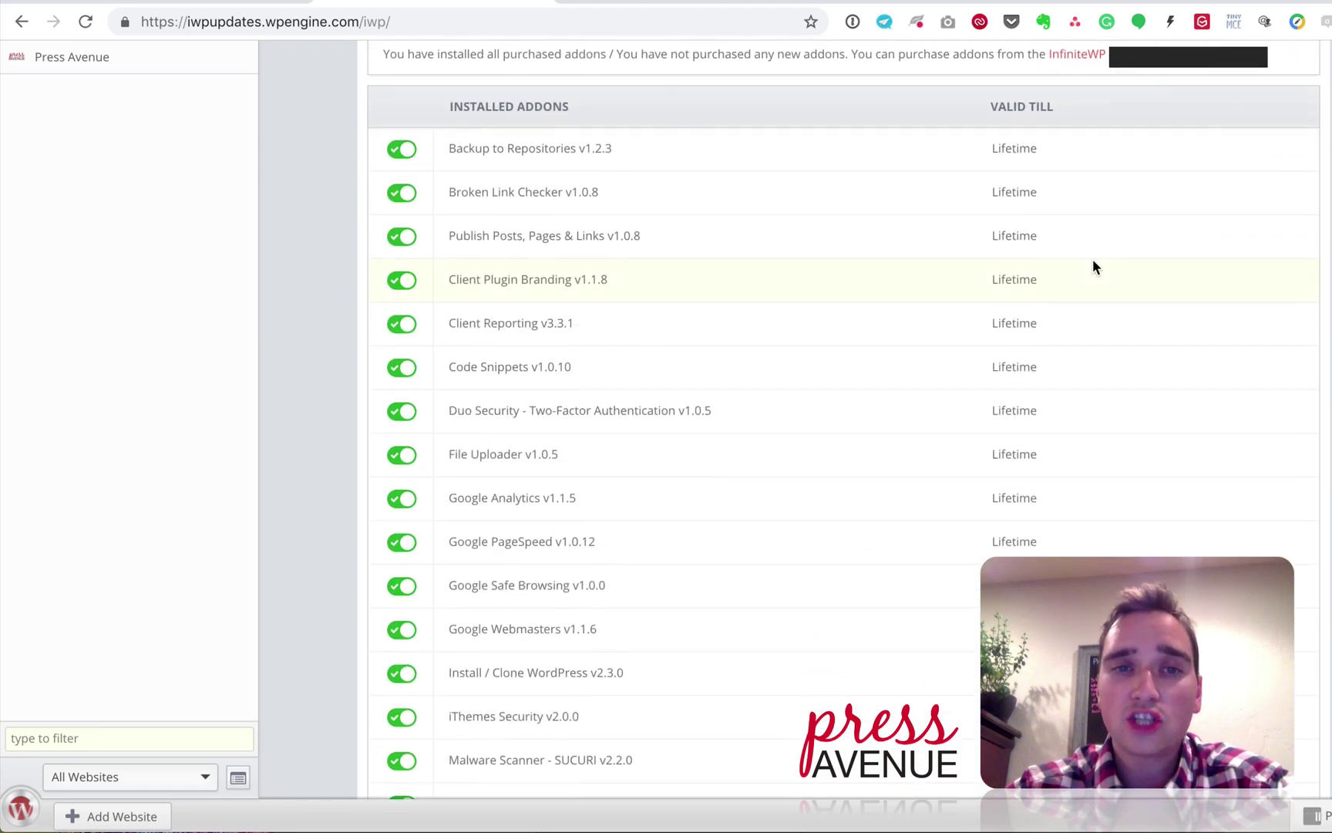
pyautogui.scroll(-7, 533, 152)
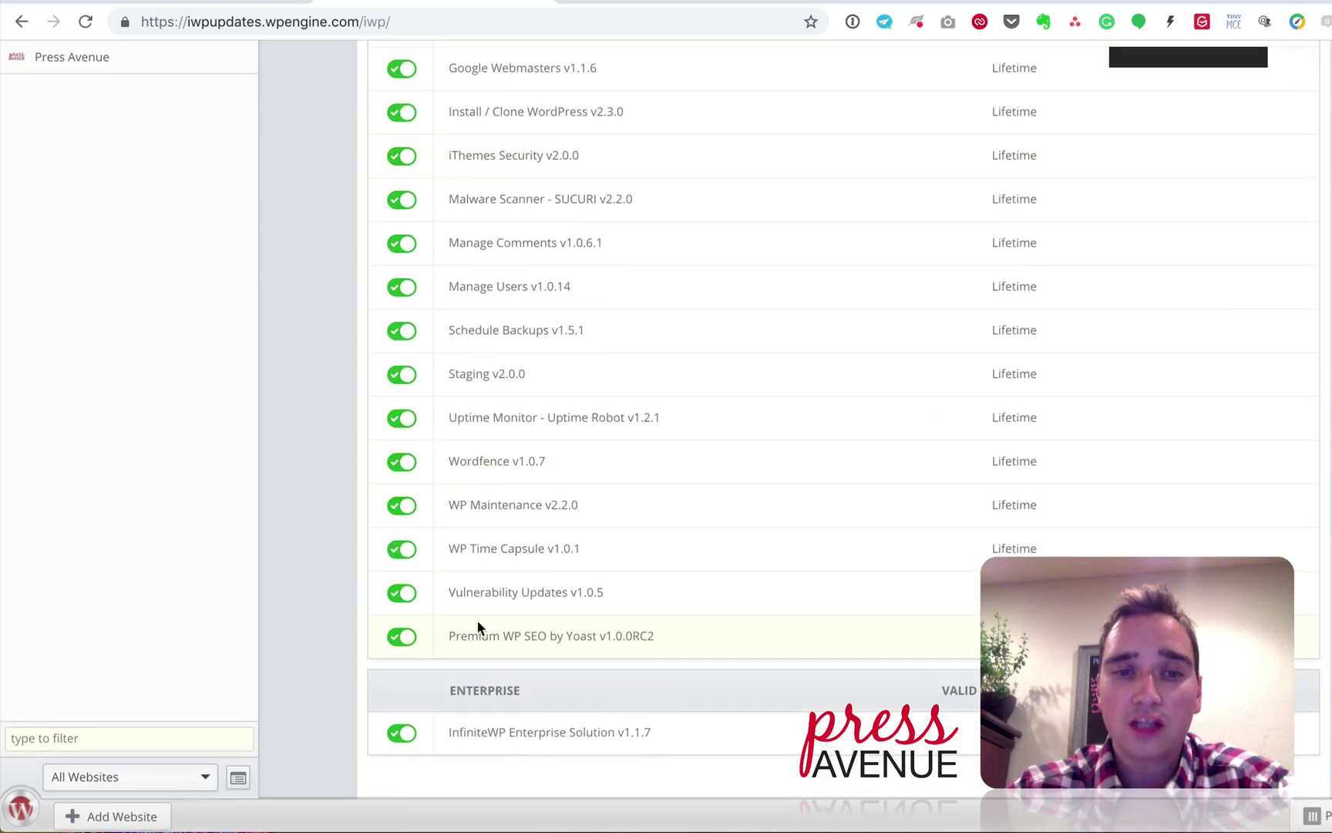
pyautogui.click(402, 550)
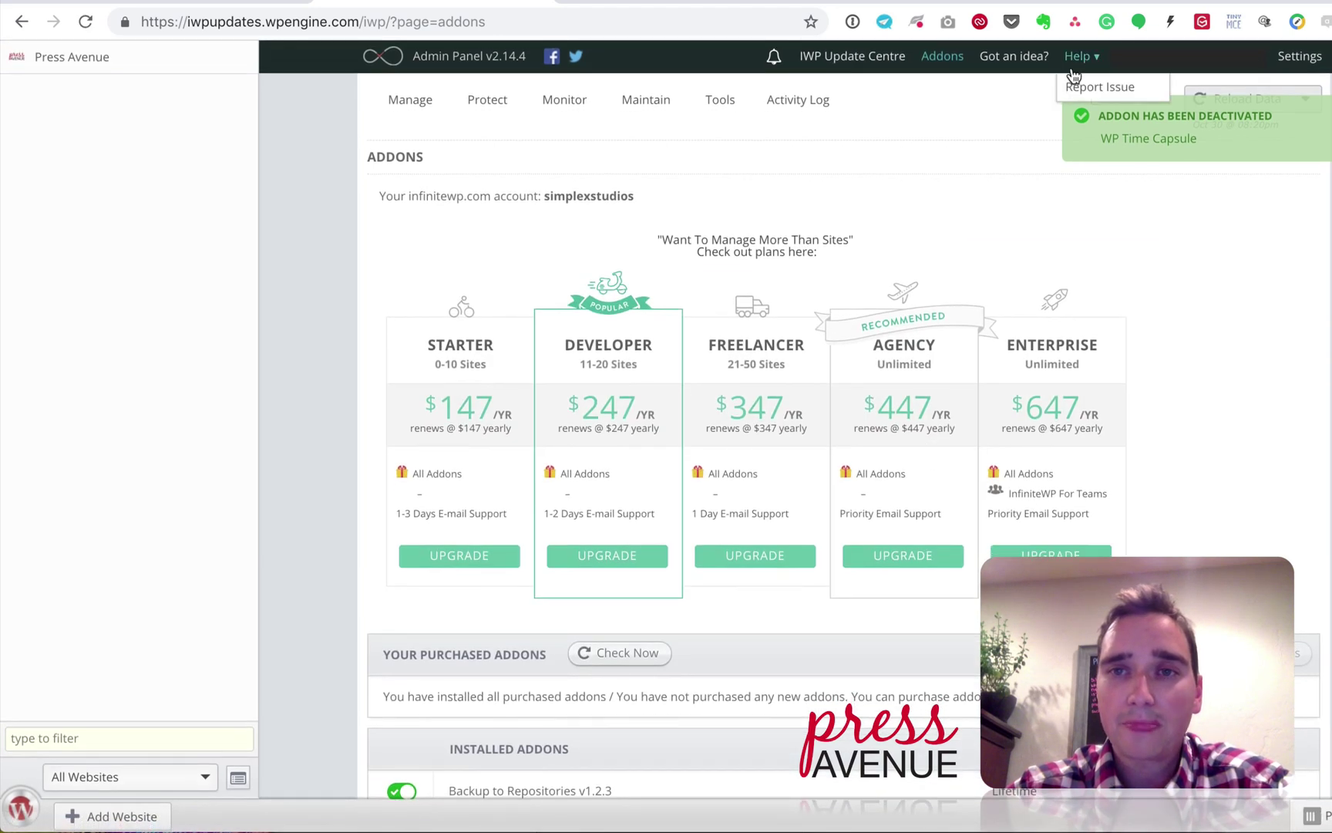
# Step: Reload the Addons page and scroll through the installed addons list
pyautogui.click(926, 67)
pyautogui.scroll(-15, 774, 316)
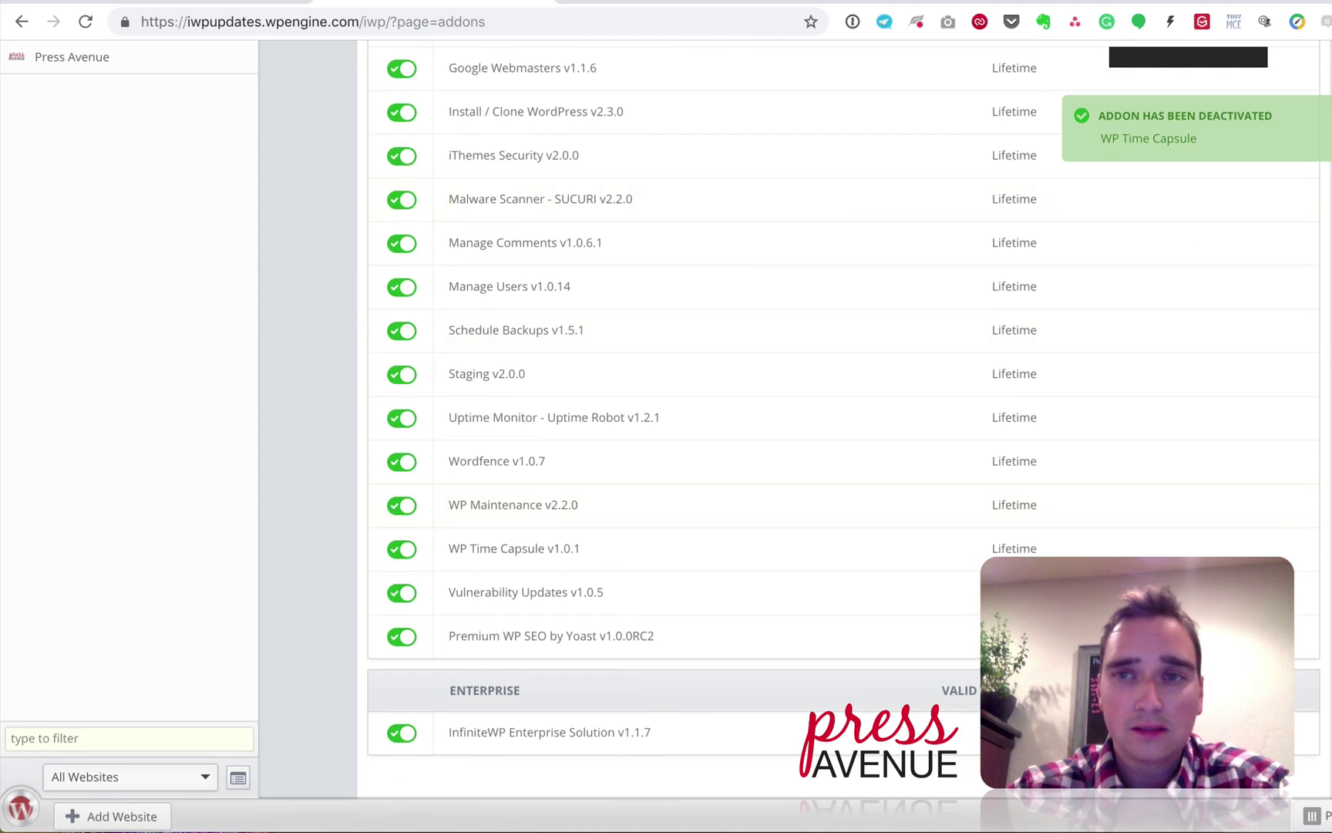
pyautogui.scroll(20, 766, 329)
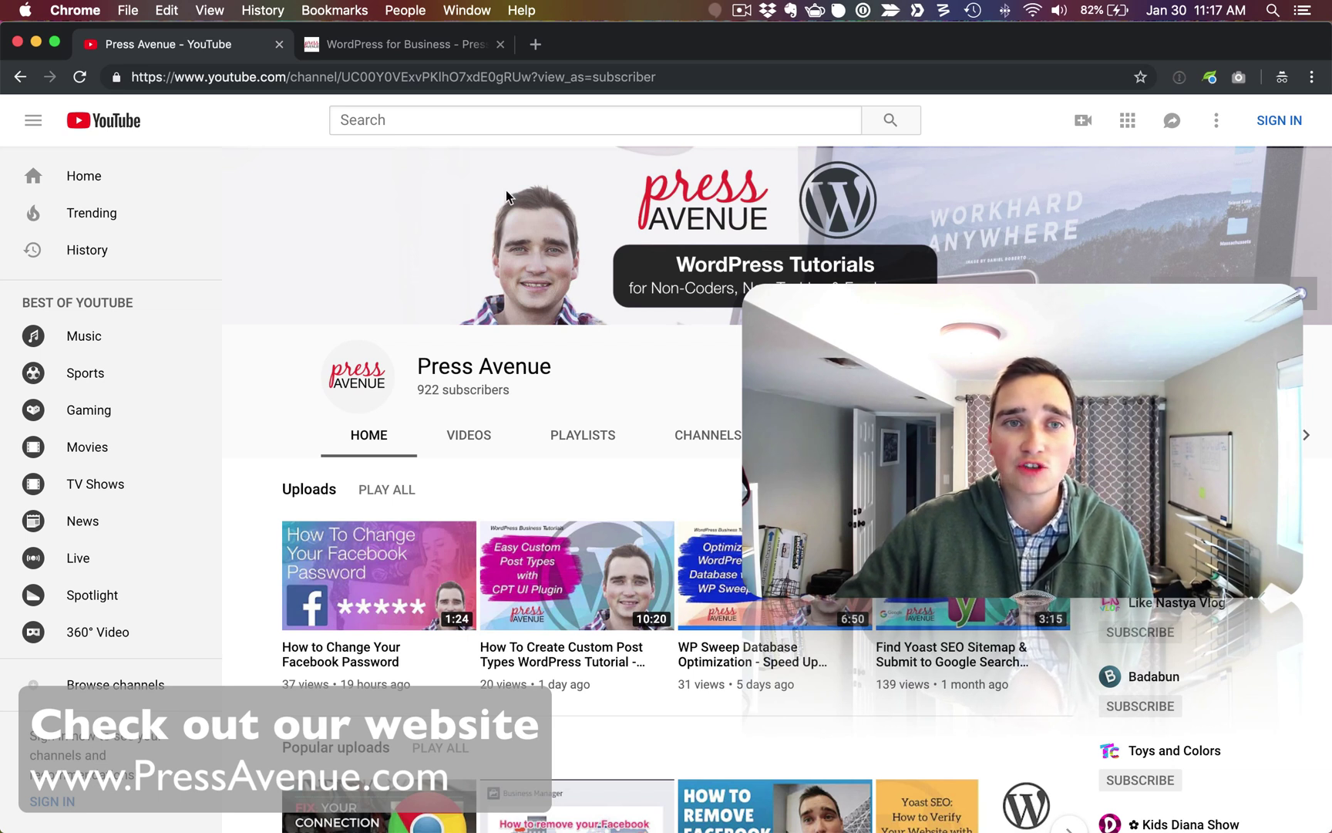
# Step: Go to the Ask A Question page on PressAvenue.com and scroll to the question form
pyautogui.click(386, 45)
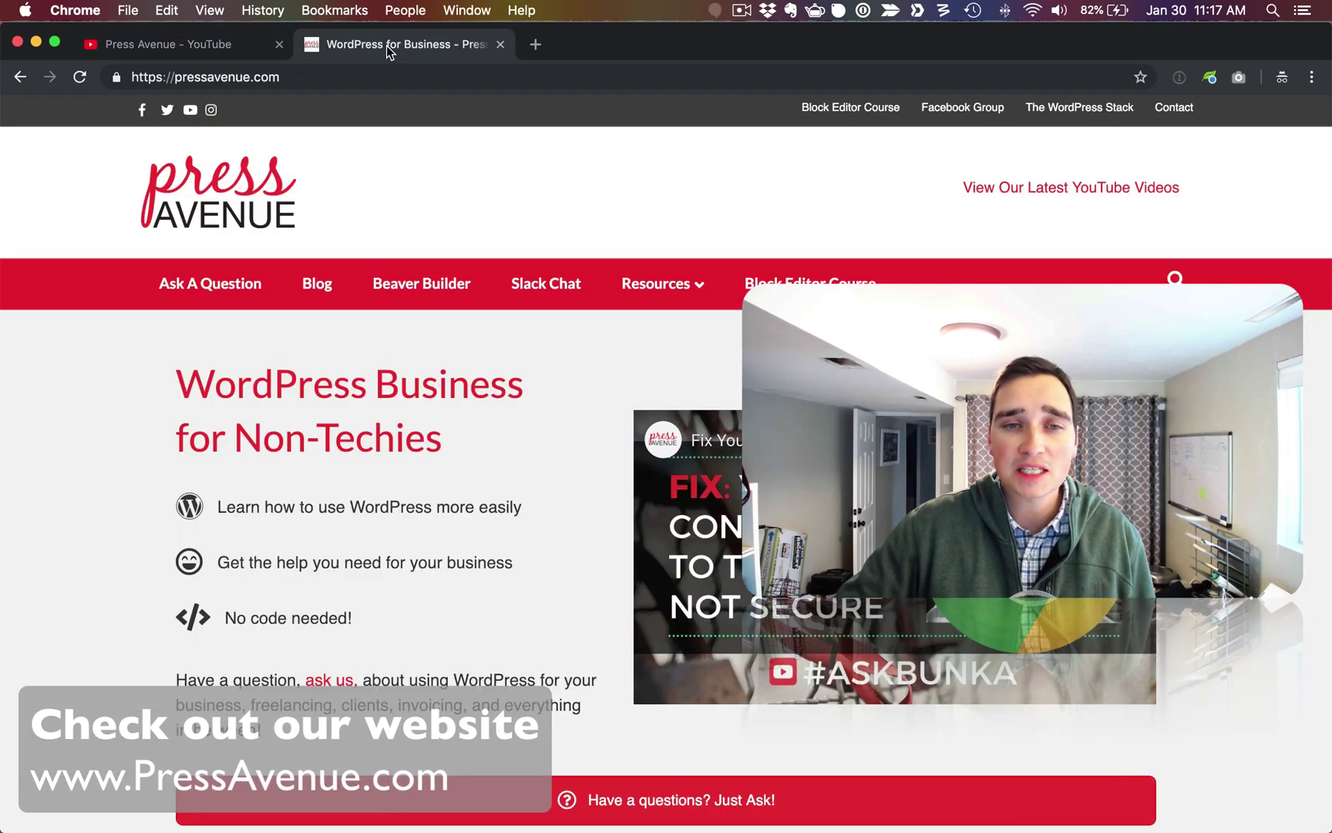
pyautogui.click(213, 285)
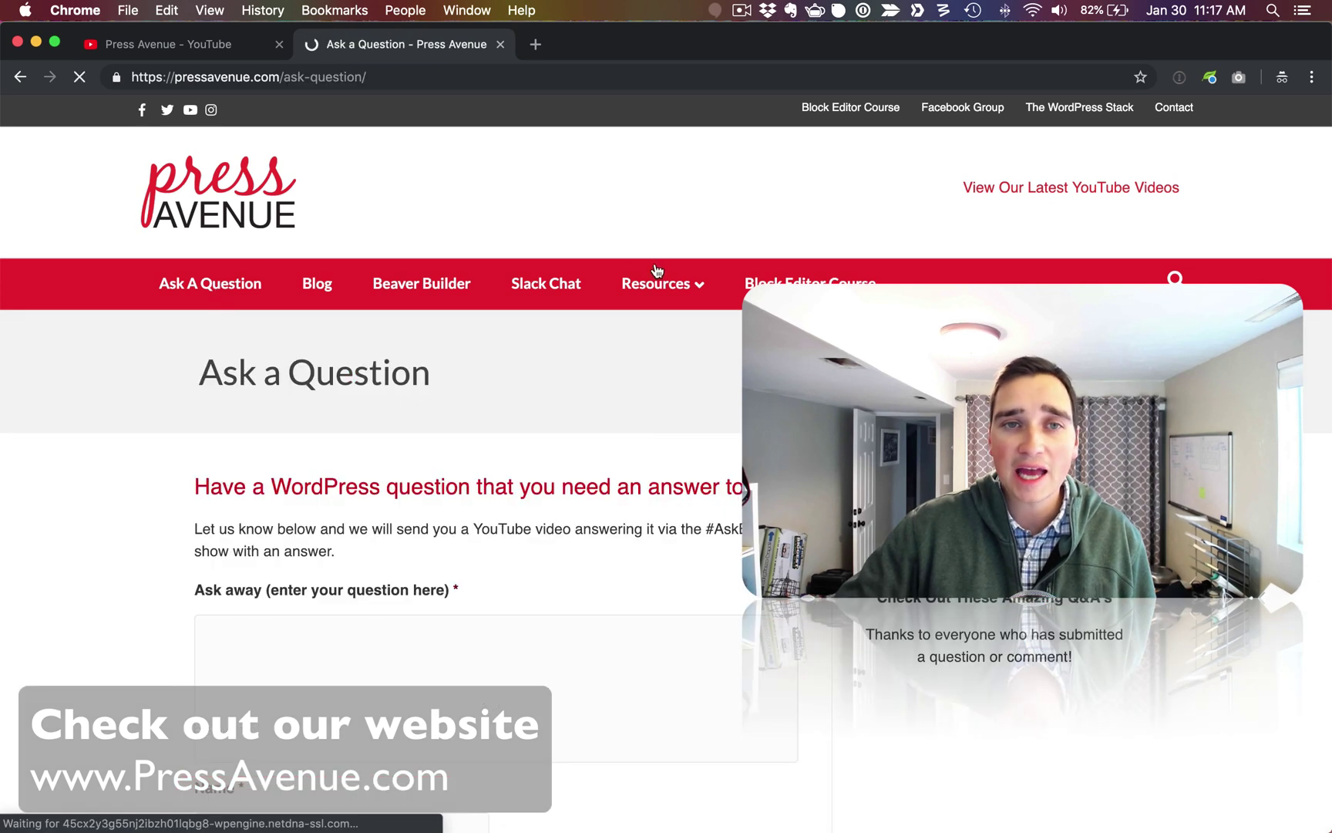
pyautogui.scroll(-5, 708, 383)
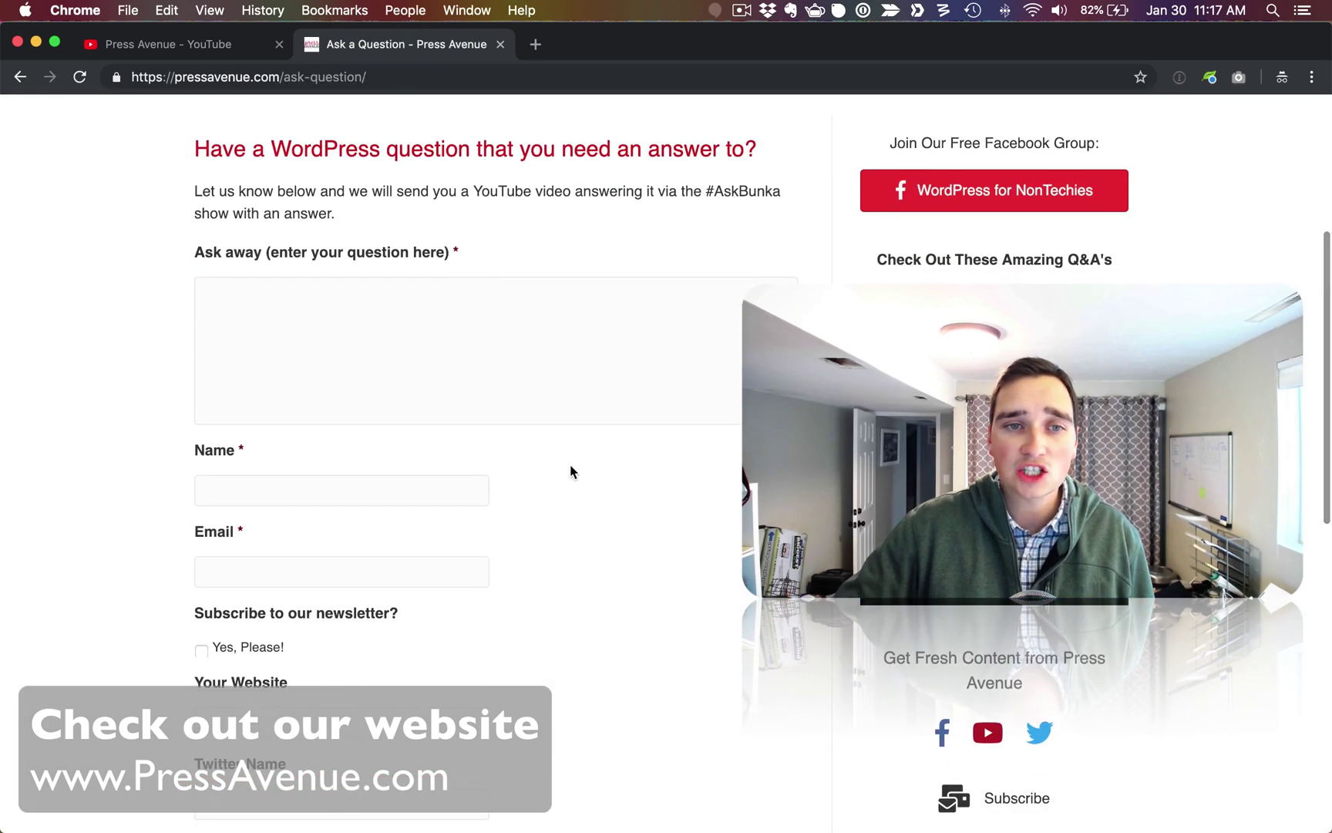